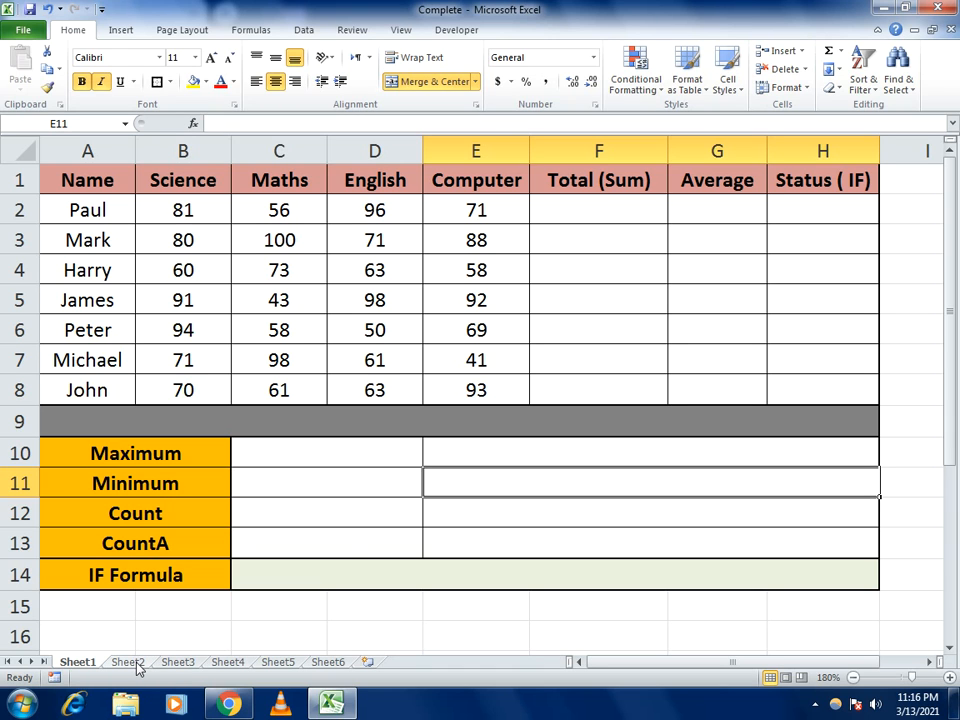
- Look through the exercise tables on Sheet2 to Sheet6 and return to Sheet1
left_click(129, 662)
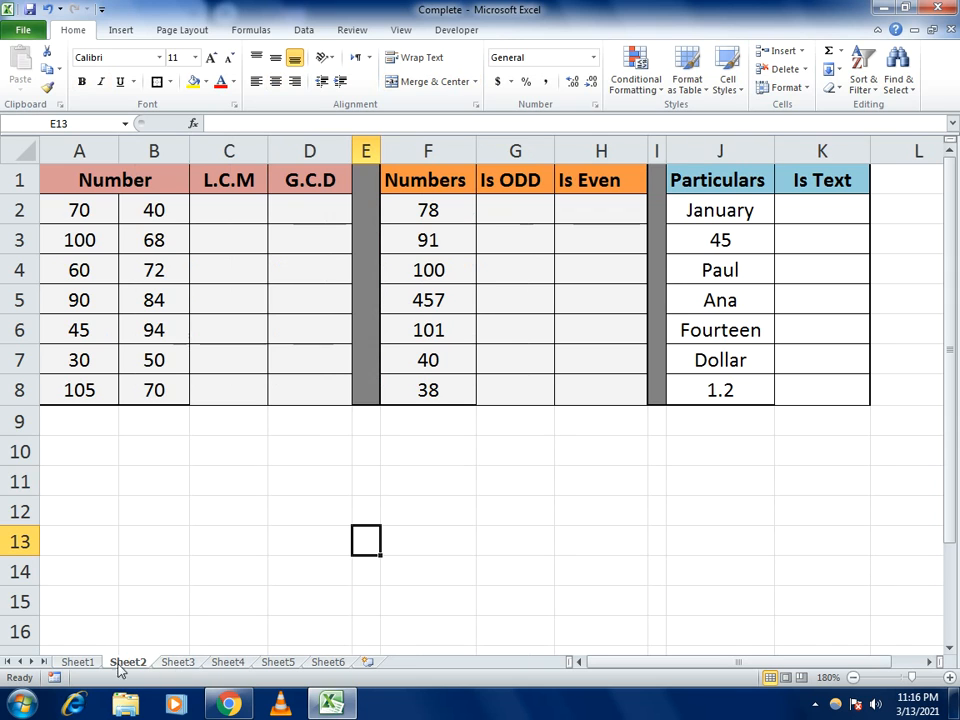
left_click(79, 662)
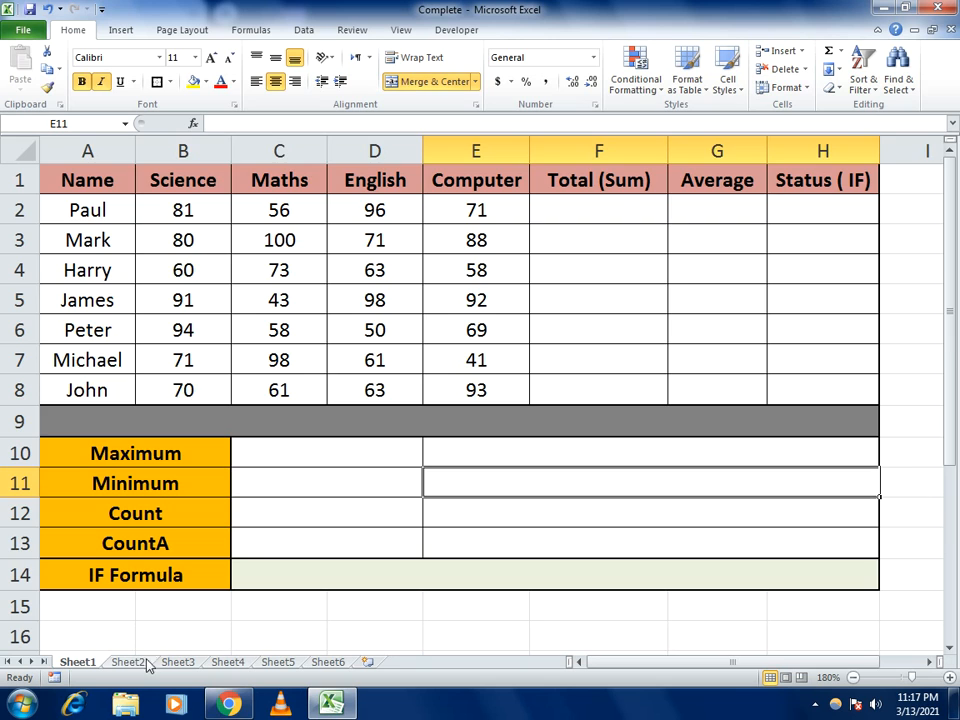
left_click(128, 662)
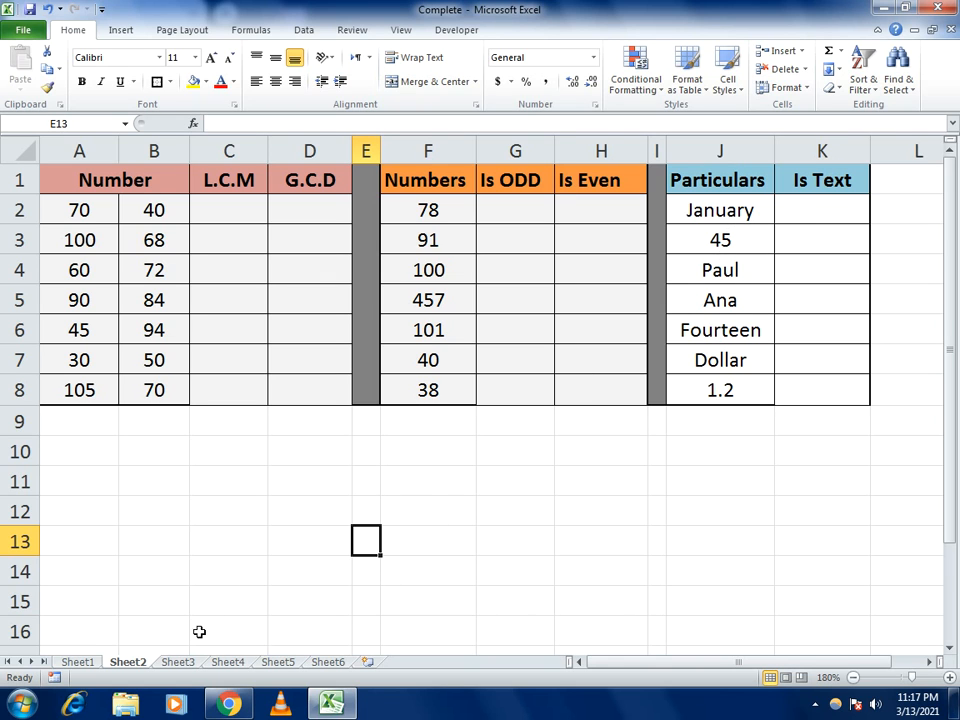
left_click(178, 662)
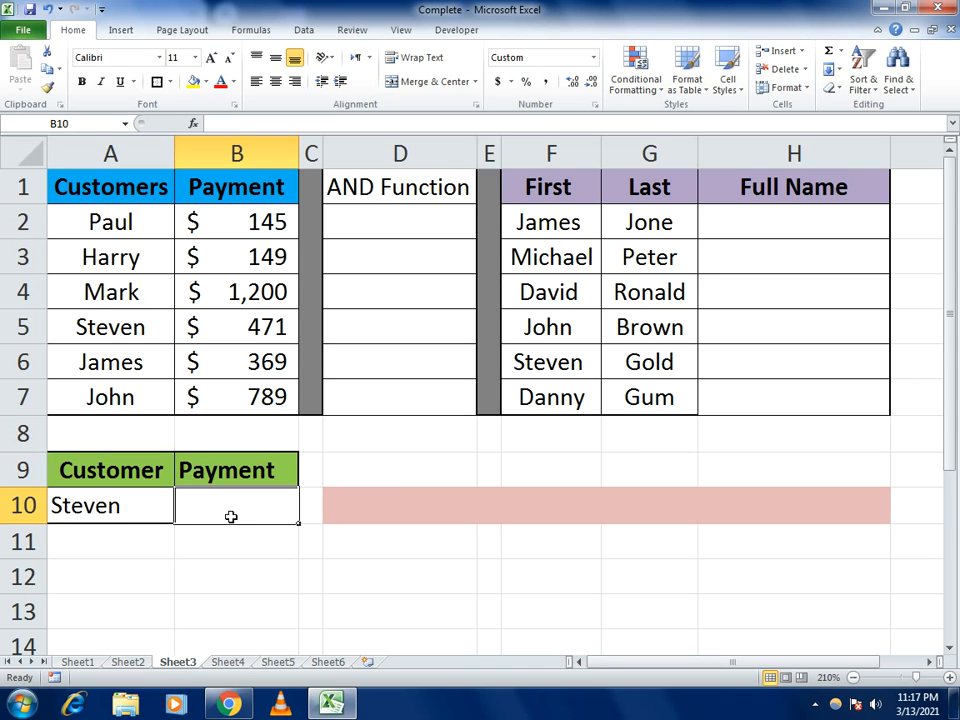
left_click(227, 662)
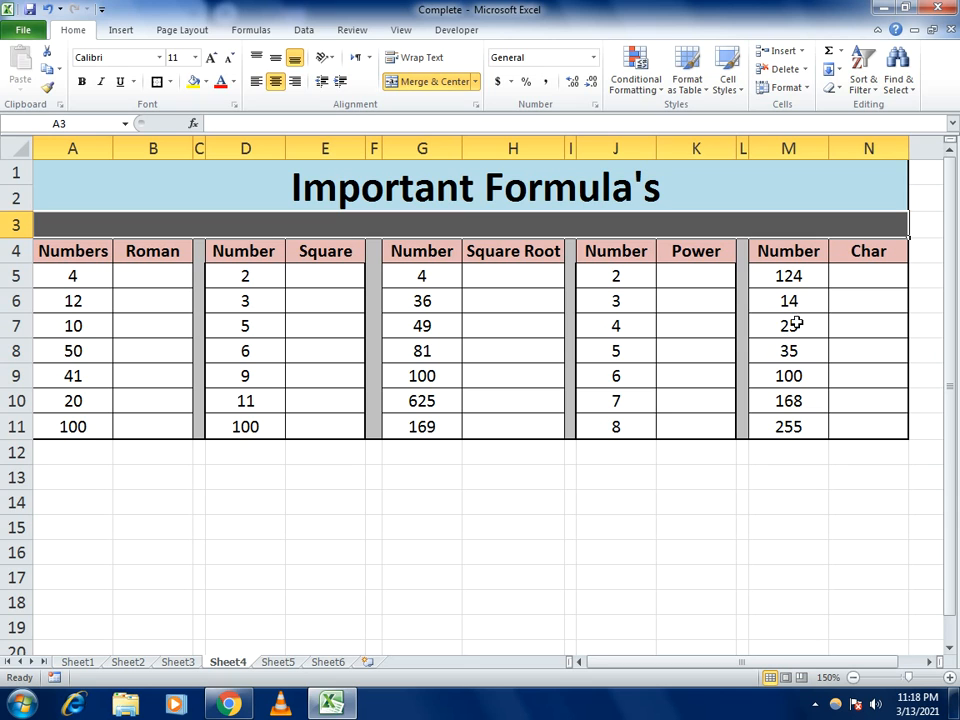
left_click(278, 662)
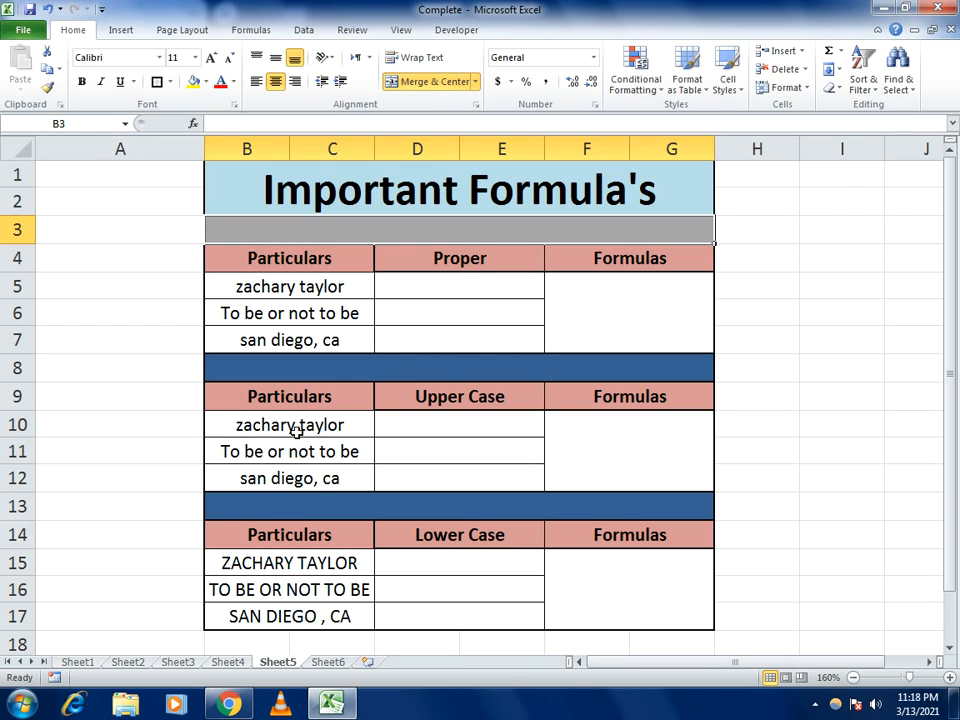
left_click(327, 662)
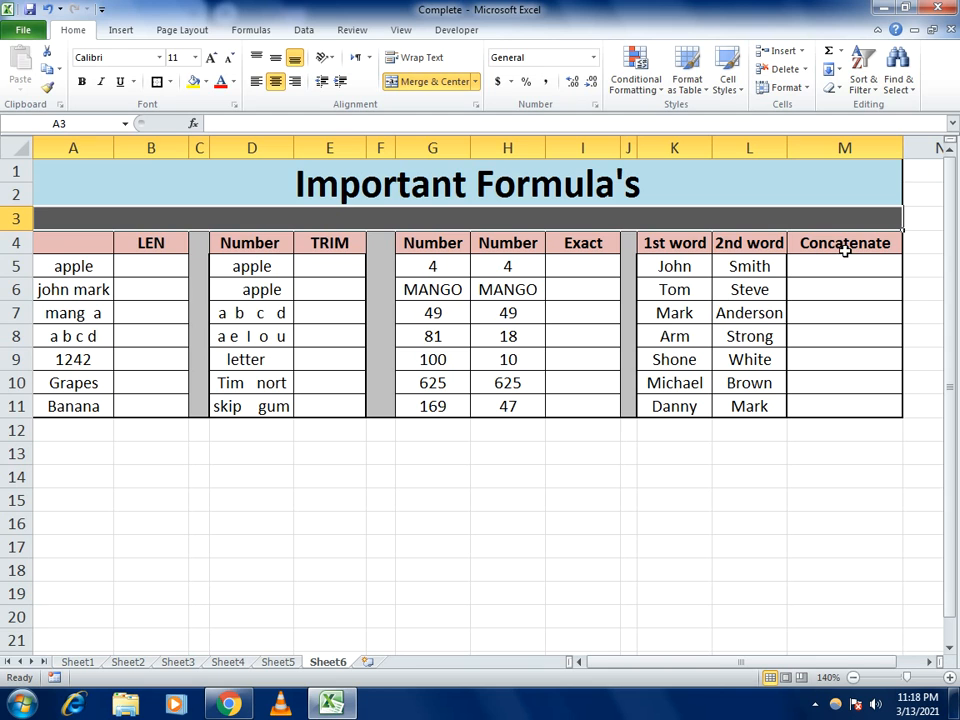
left_click(88, 660)
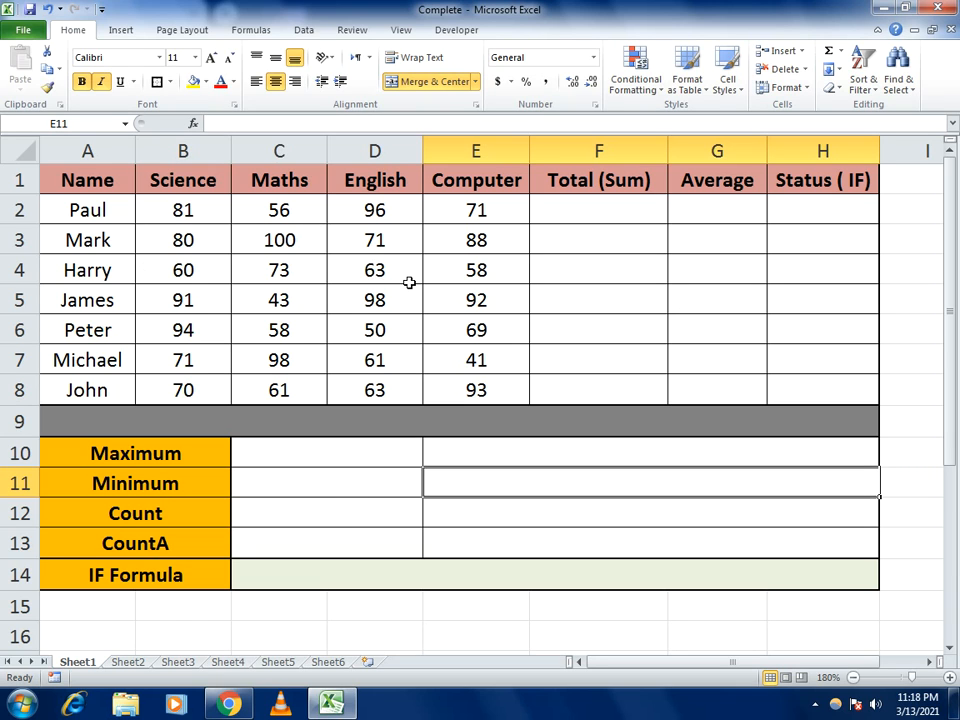
- Total the first student's marks in F2 with =SUM(B2:E2) and fill the formula down to F8
left_click(571, 205)
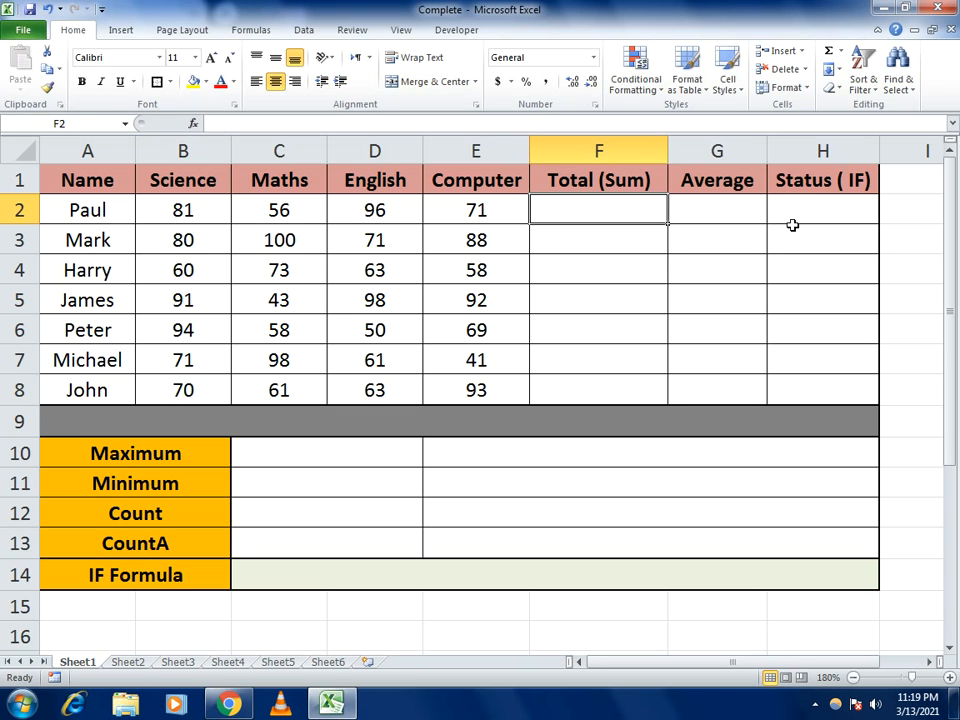
type("=su")
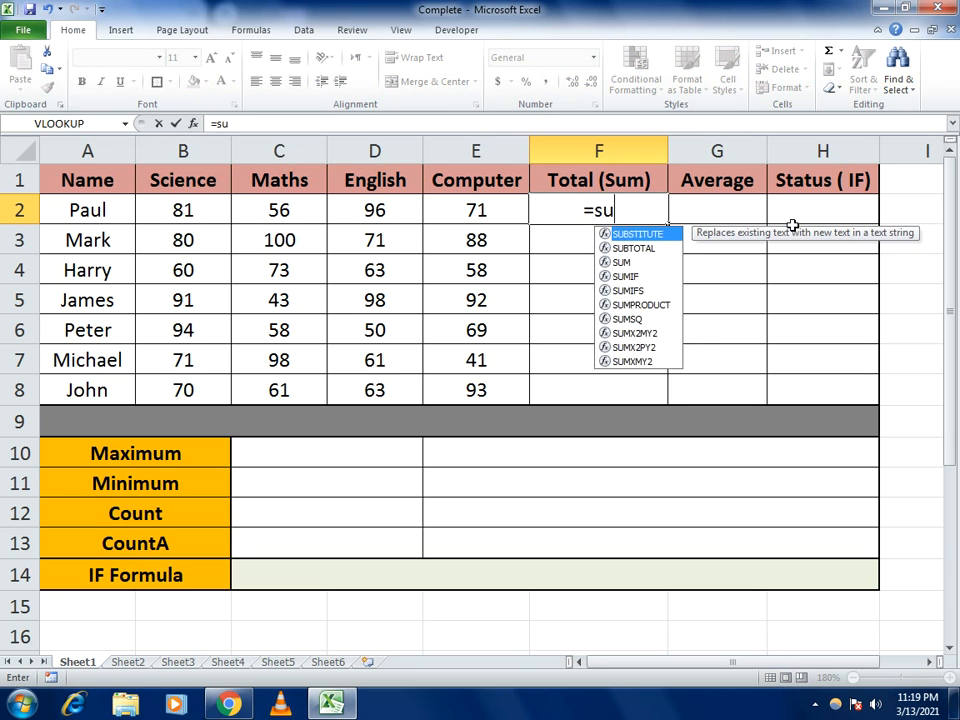
type("m(")
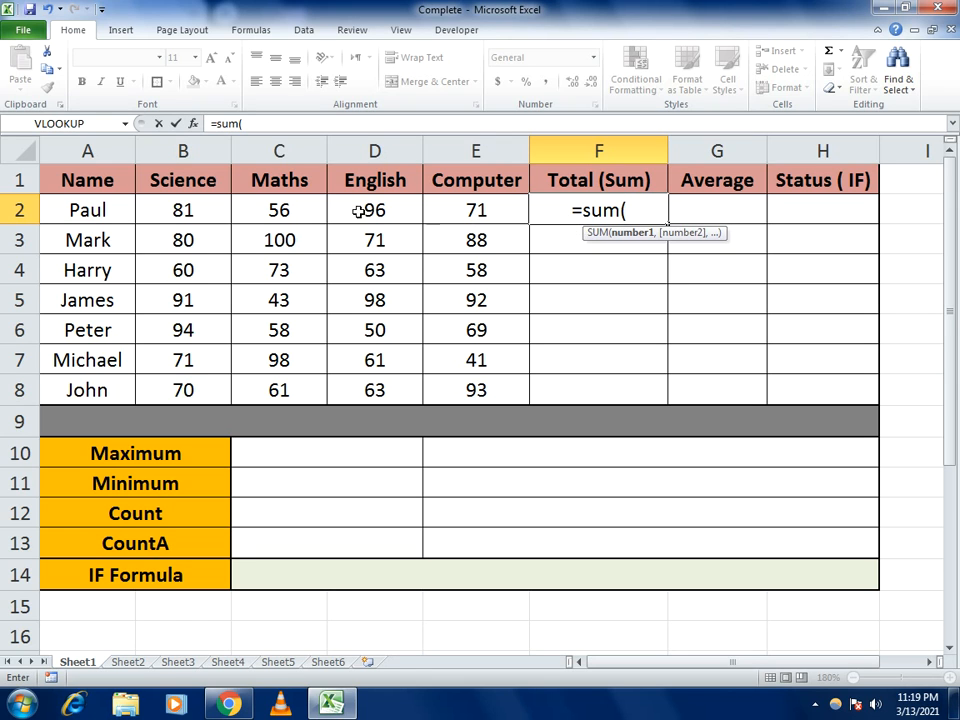
left_click_drag(183, 210, 459, 210)
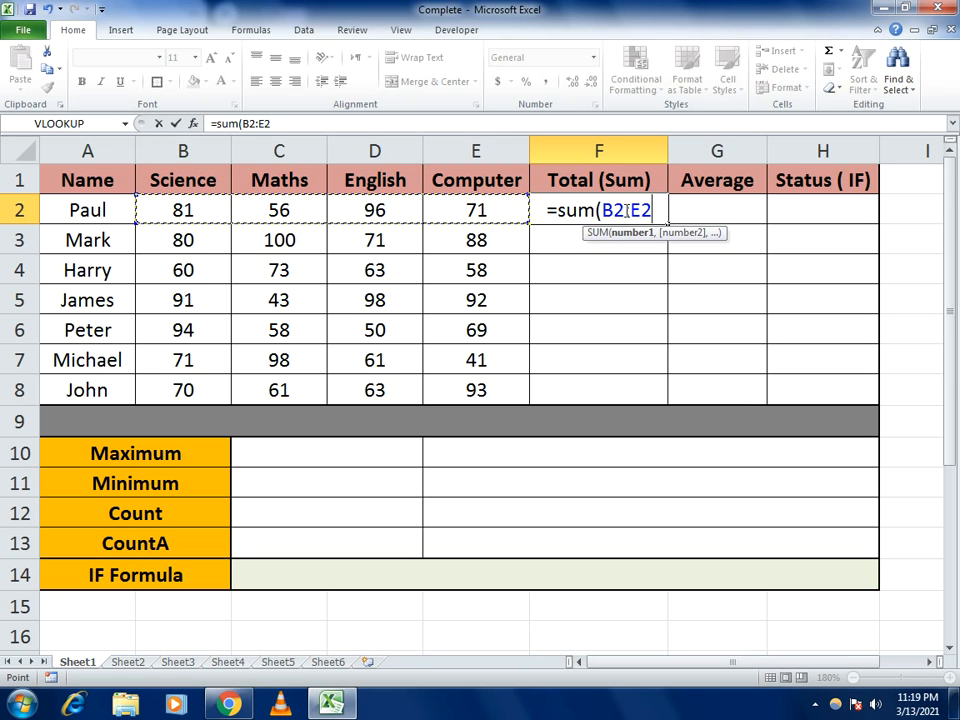
type(")")
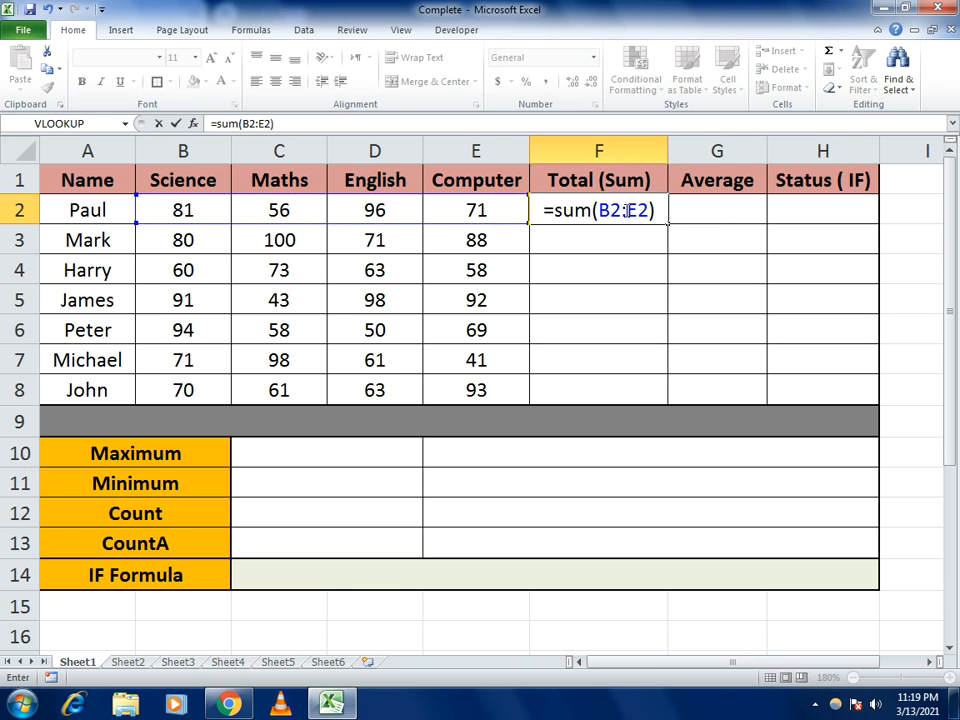
key("Return")
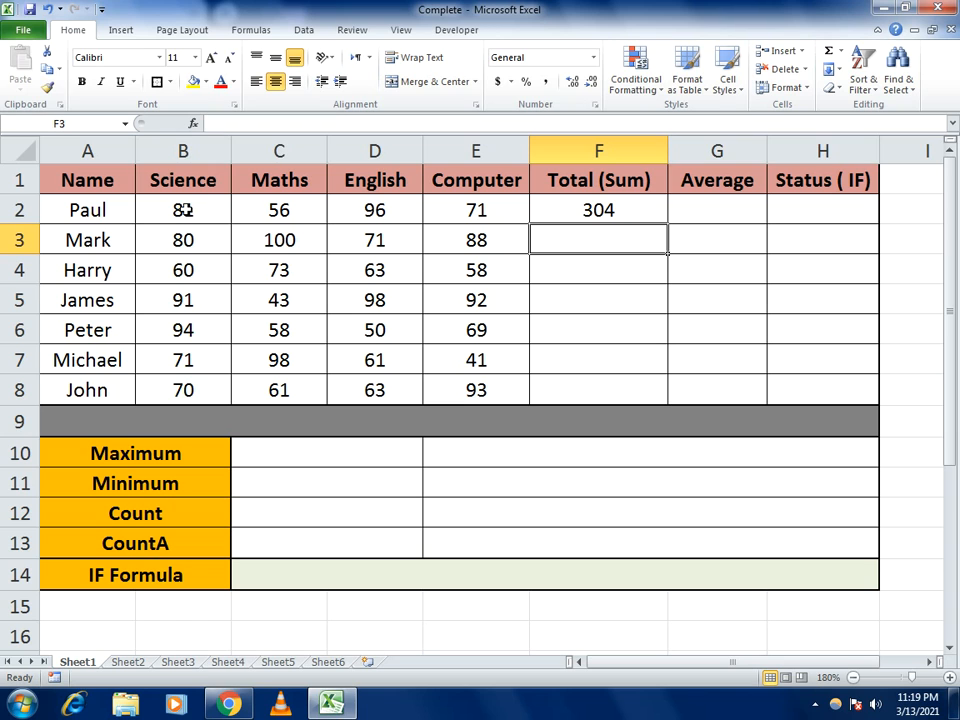
left_click(610, 211)
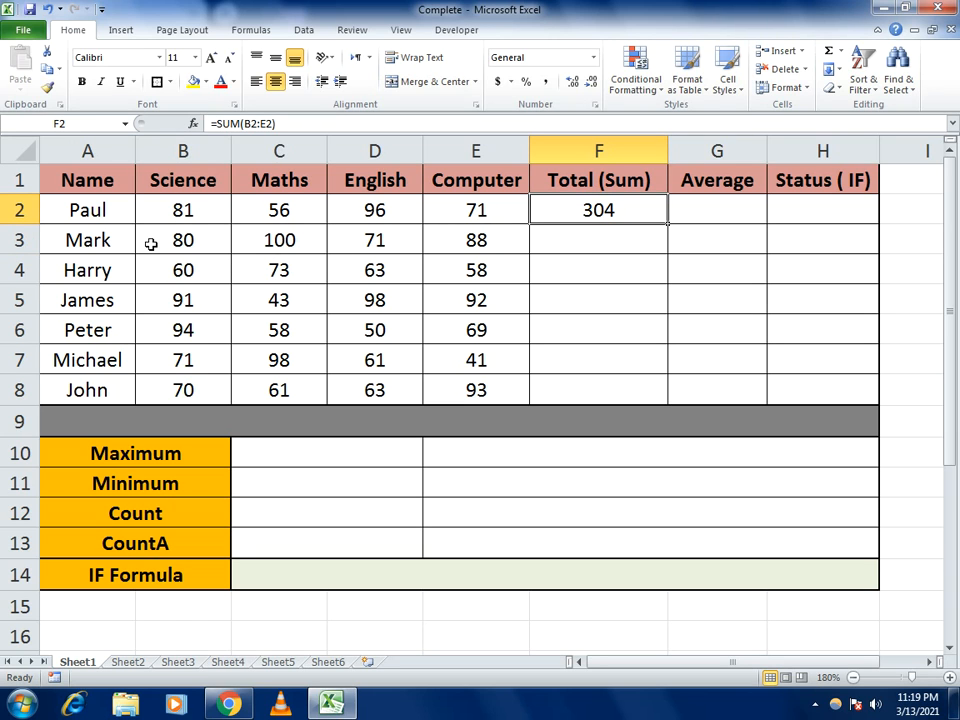
left_click_drag(666, 224, 668, 392)
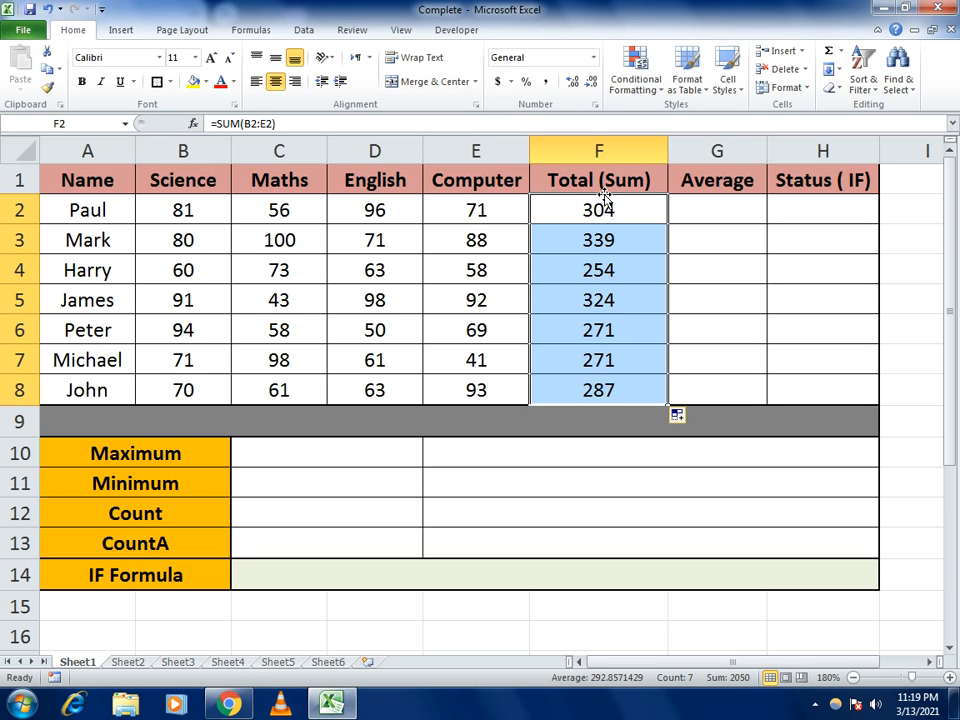
left_click(609, 209)
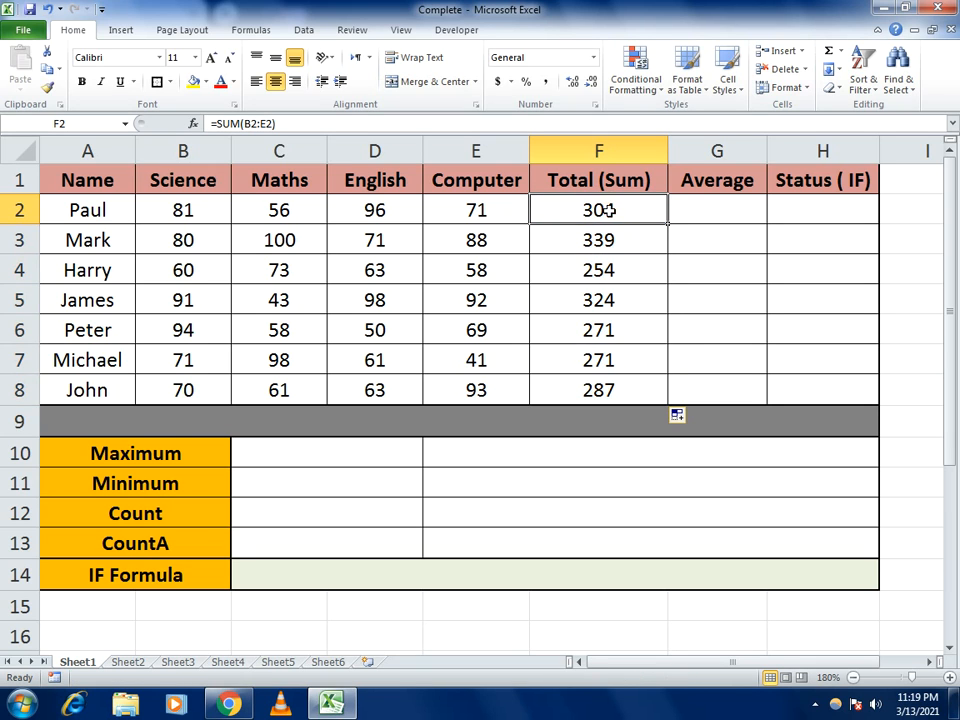
- Average the first student's marks in G2 with =AVERAGE(B2:E2) and fill the formula down to G8
left_click(690, 210)
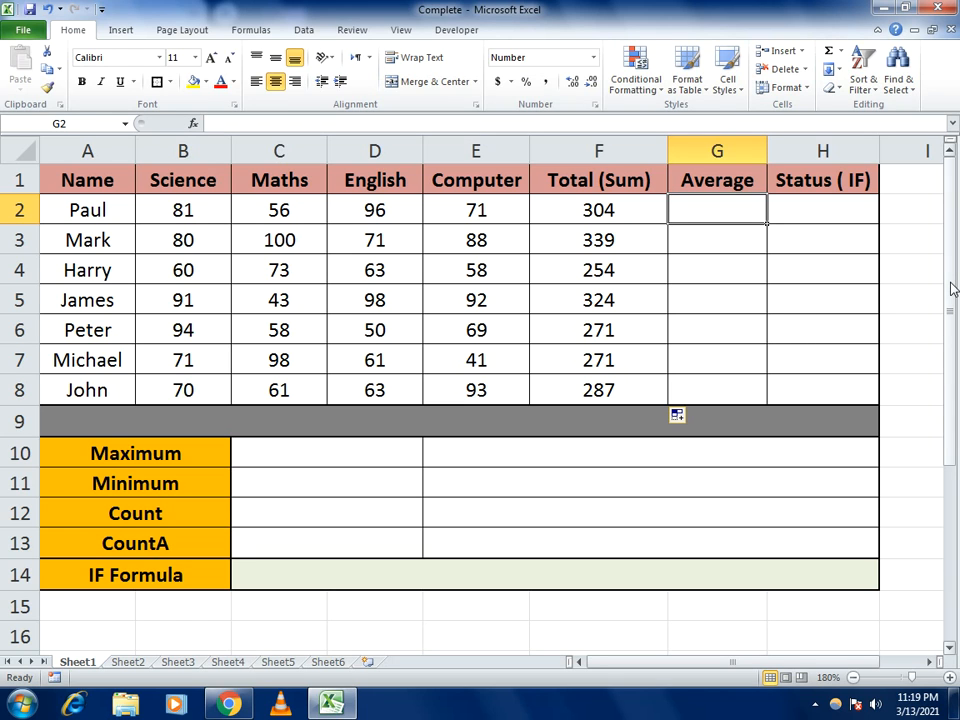
type("=av")
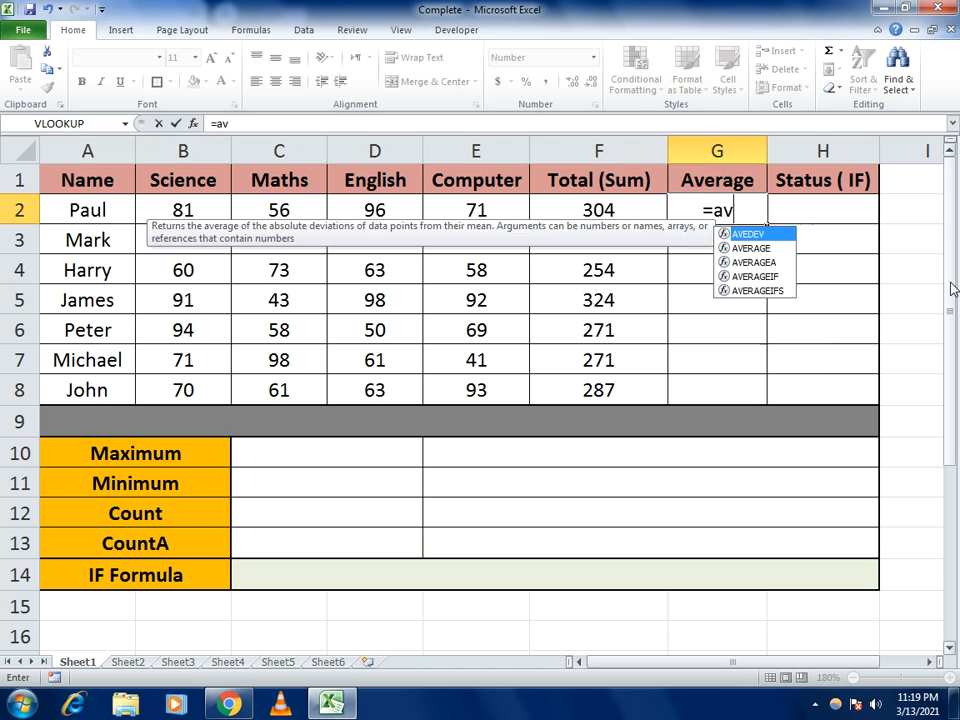
type("erage")
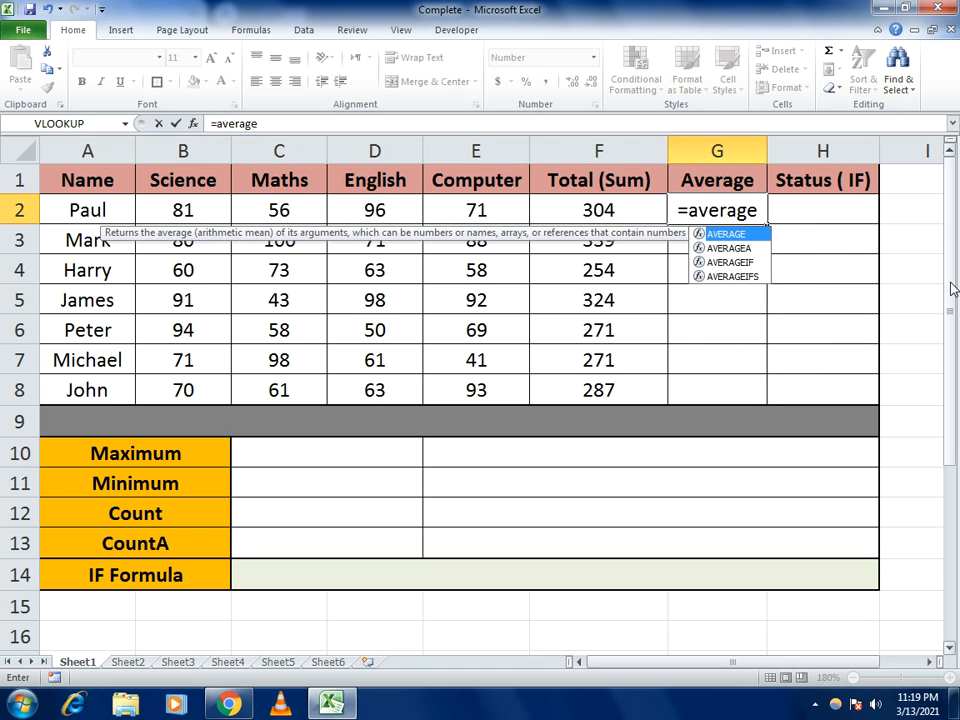
type("(")
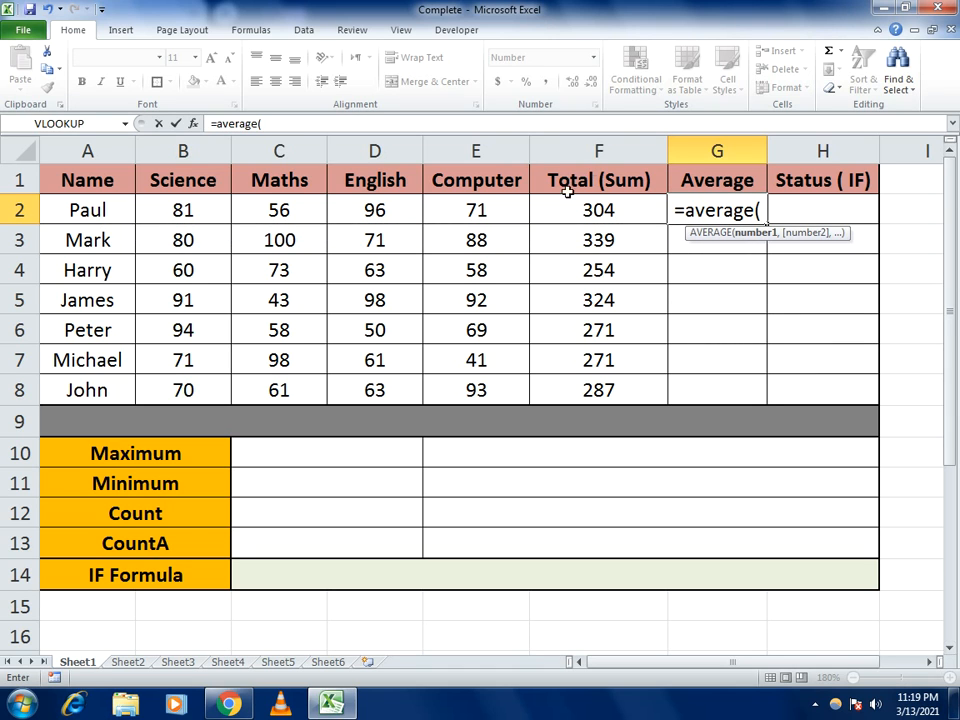
left_click(185, 210)
left_click_drag(185, 210, 476, 212)
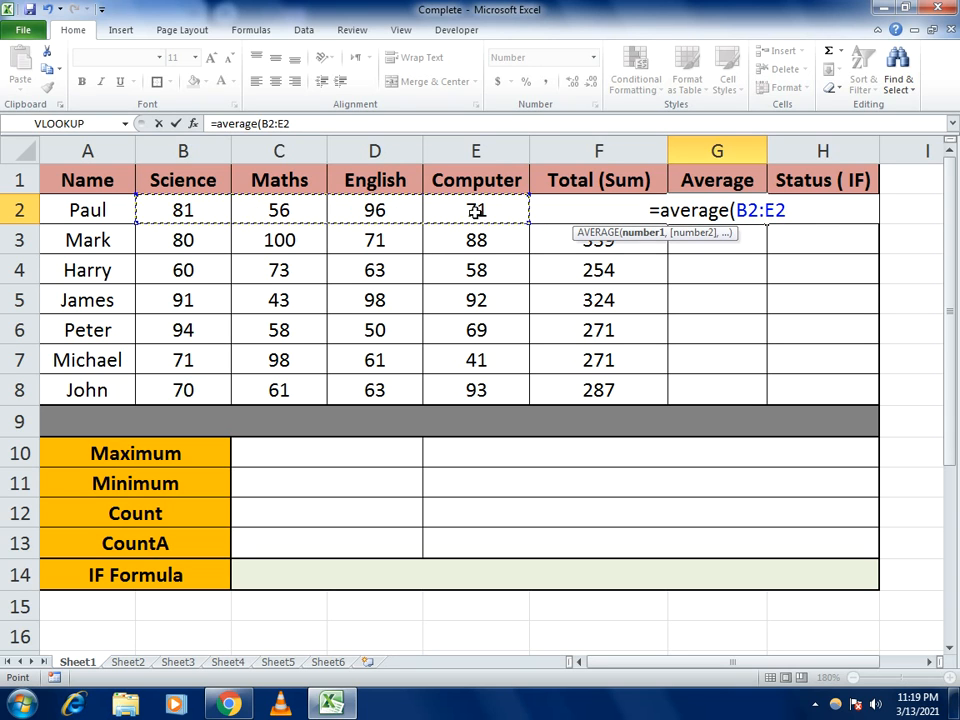
type(")")
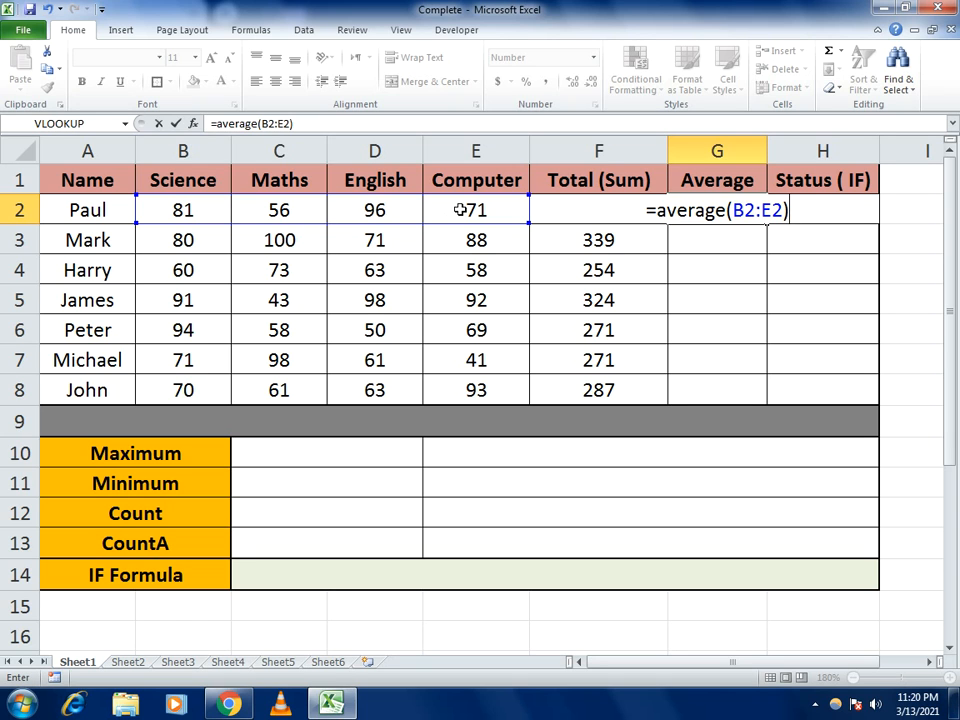
key("Return")
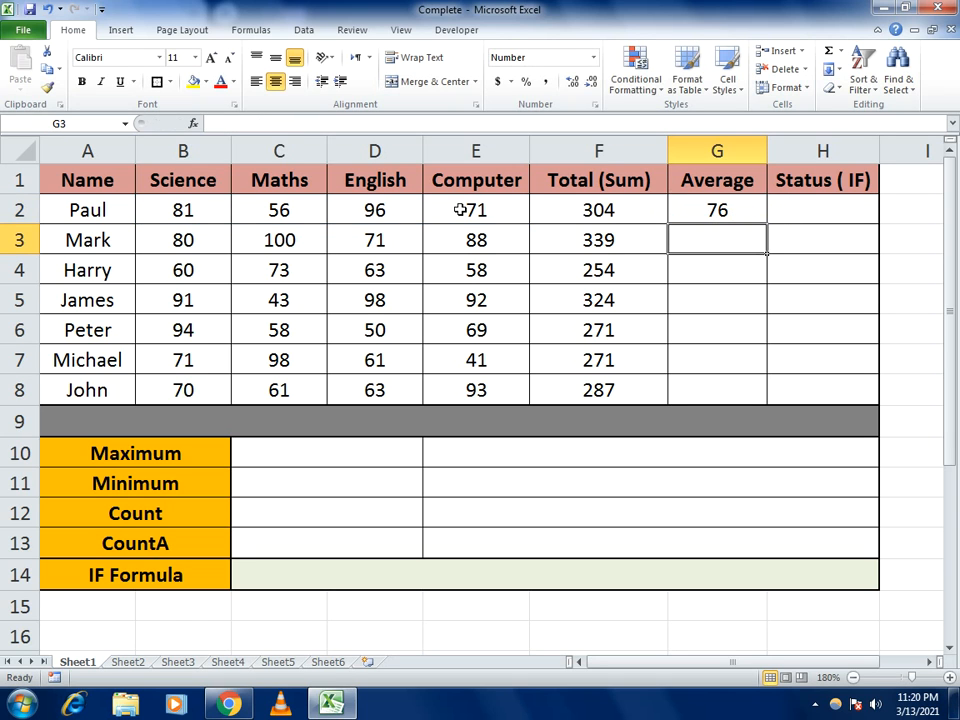
left_click(681, 199)
left_click_drag(766, 224, 766, 398)
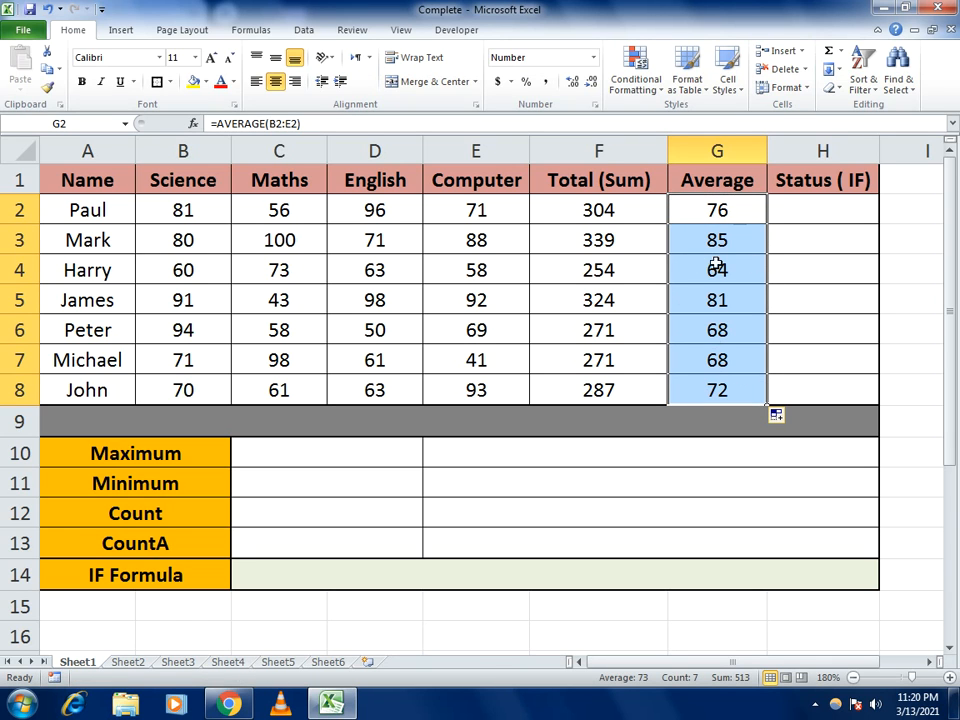
- Set the Maths mark in C2 to 70 to test the total and average formulas
left_click(276, 208)
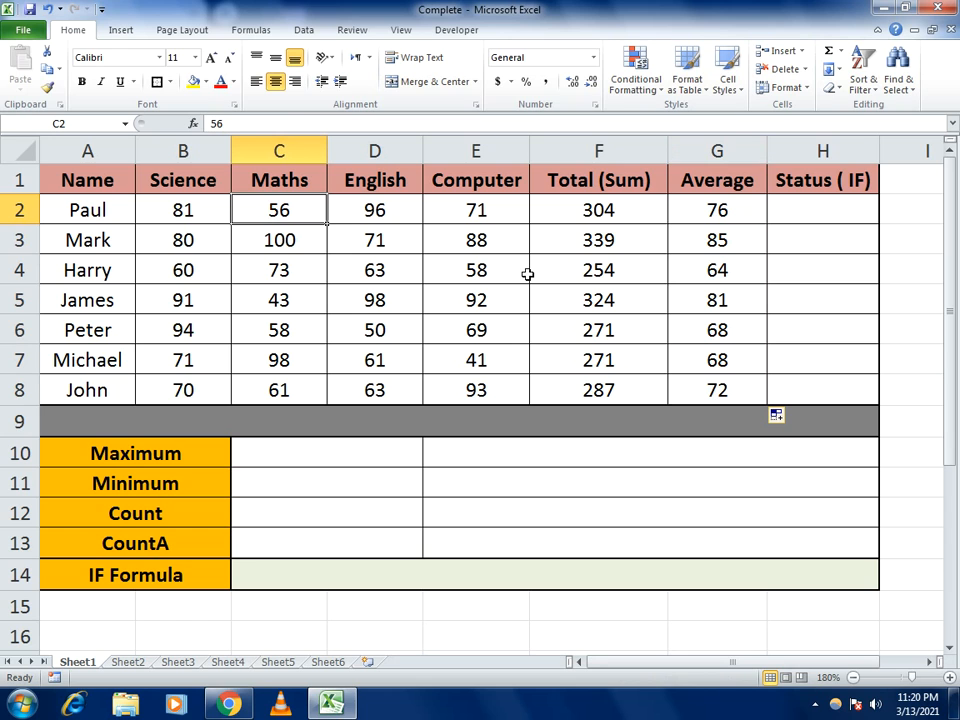
type("7")
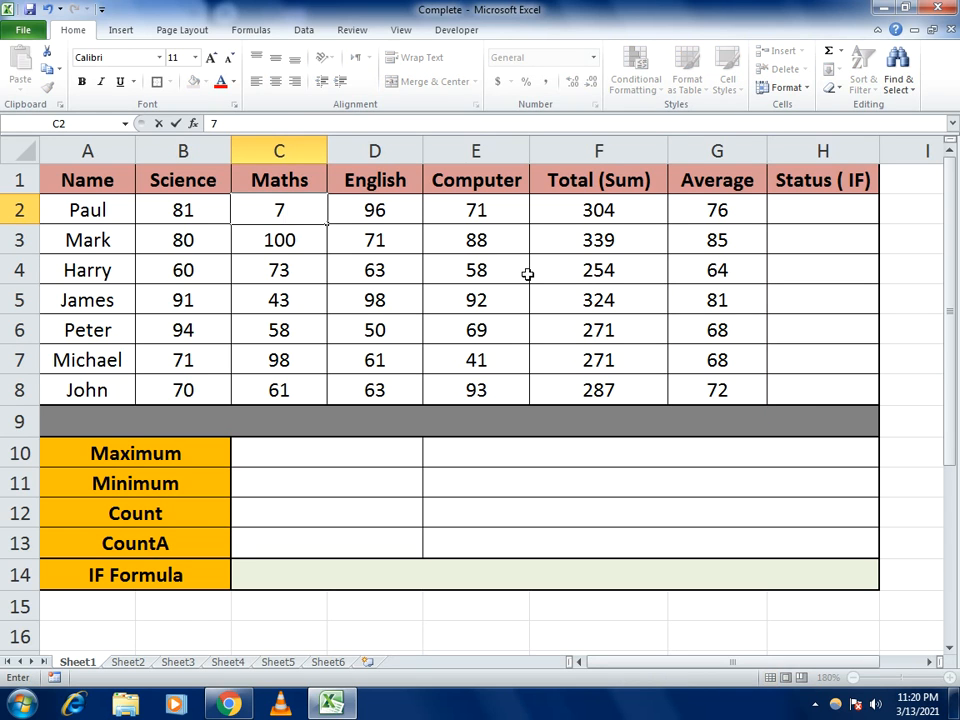
type("0")
key("Return")
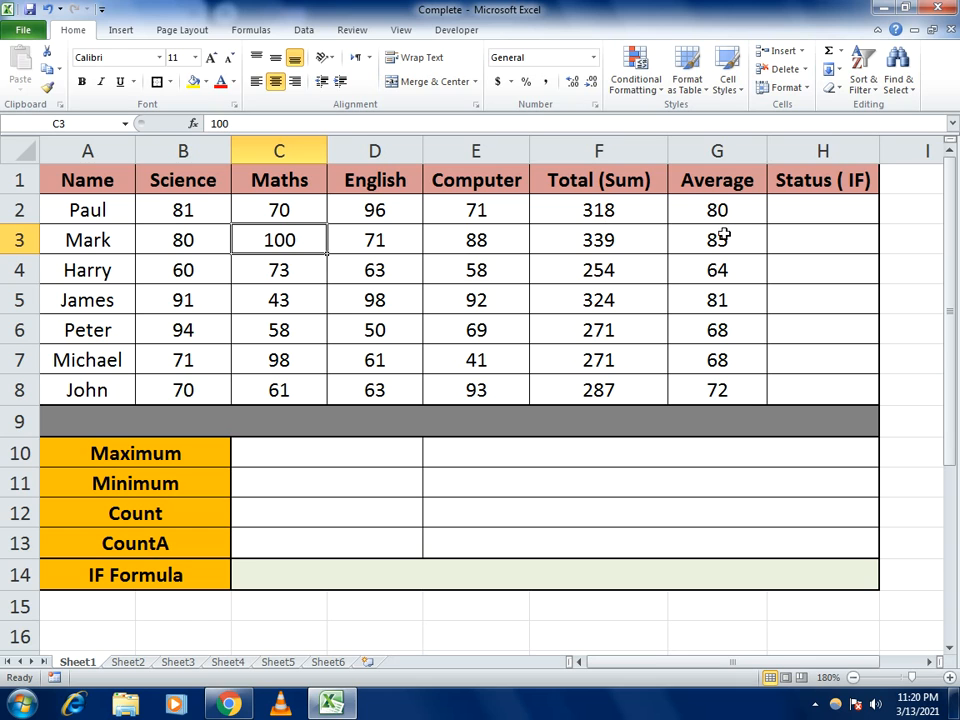
- Restore the Maths mark in C2 to 56
left_click(257, 204)
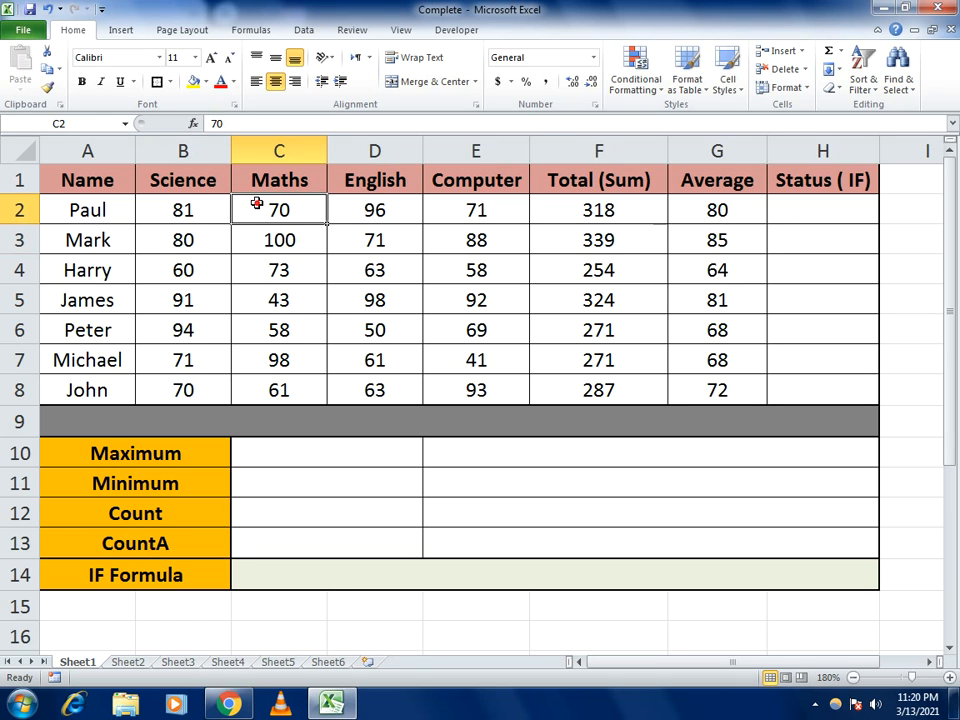
type("56")
key("Return")
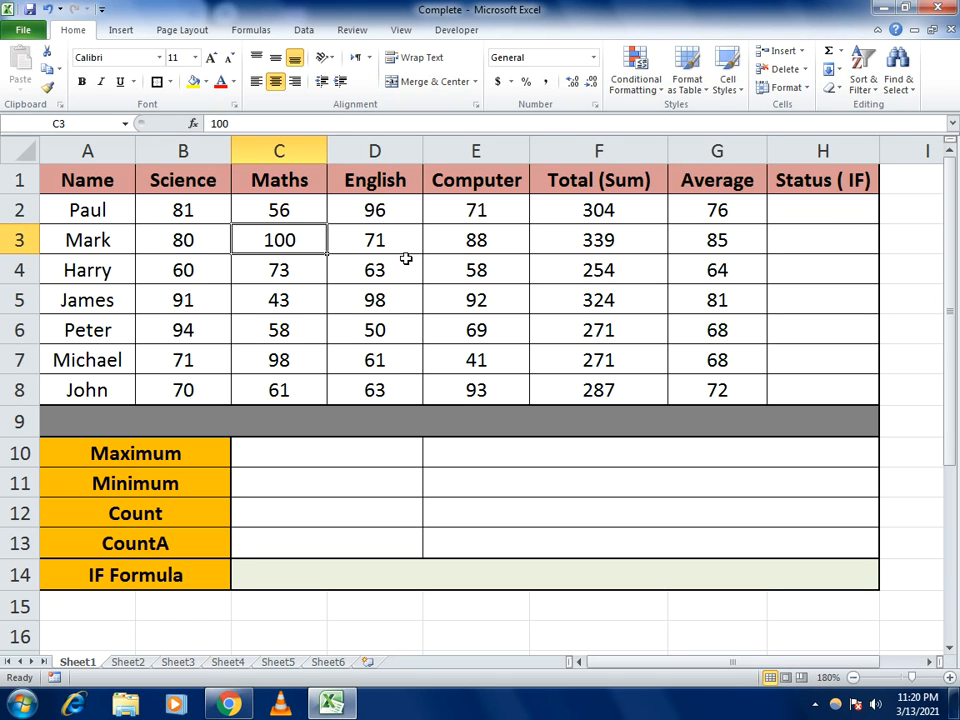
- Start an IF formula in H2 that returns "A" when the average in G2 is >=90
left_click(790, 203)
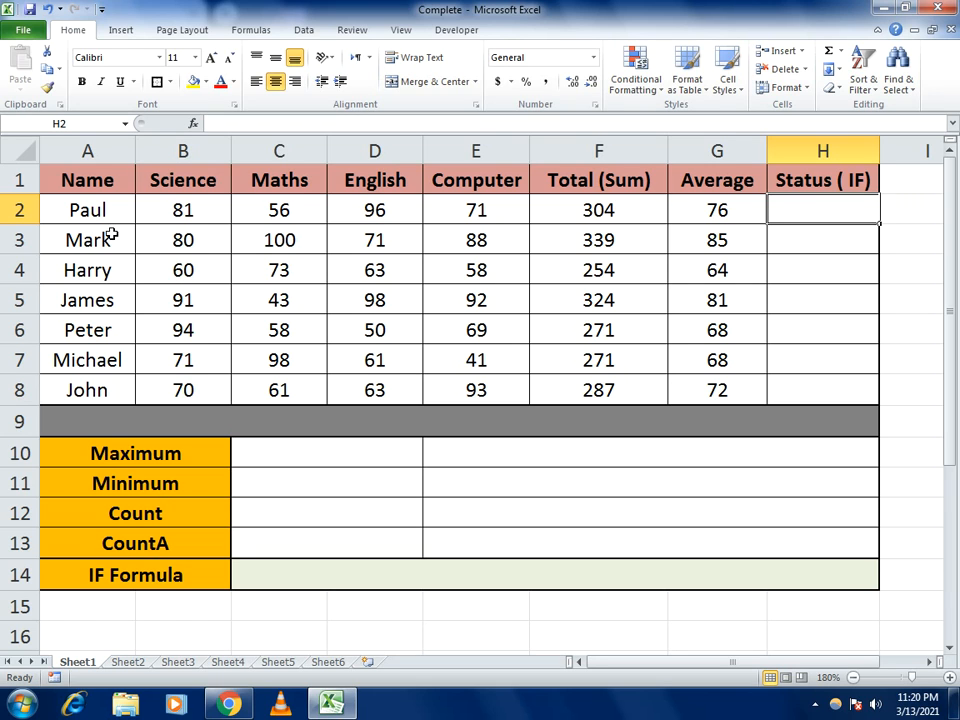
left_click(793, 248)
left_click(802, 204)
type("=if")
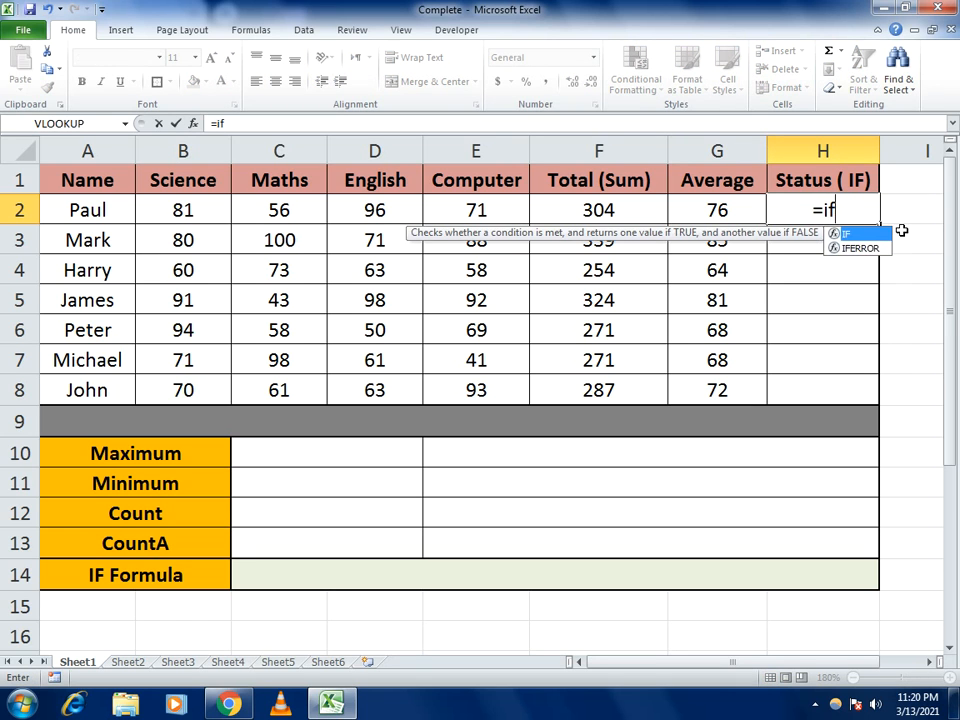
type("(")
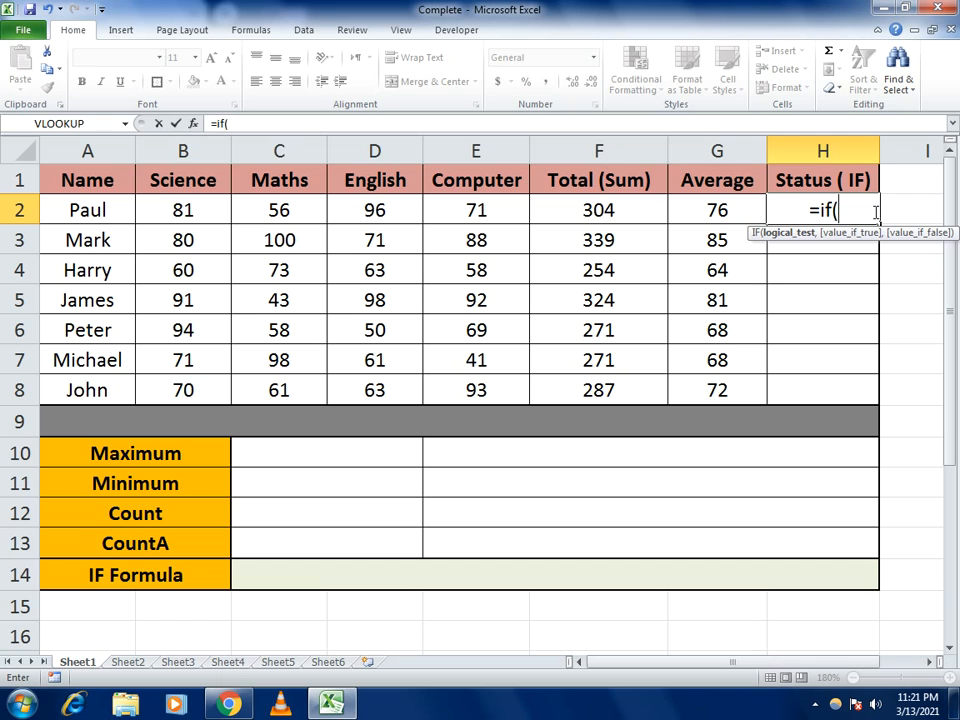
left_click(730, 208)
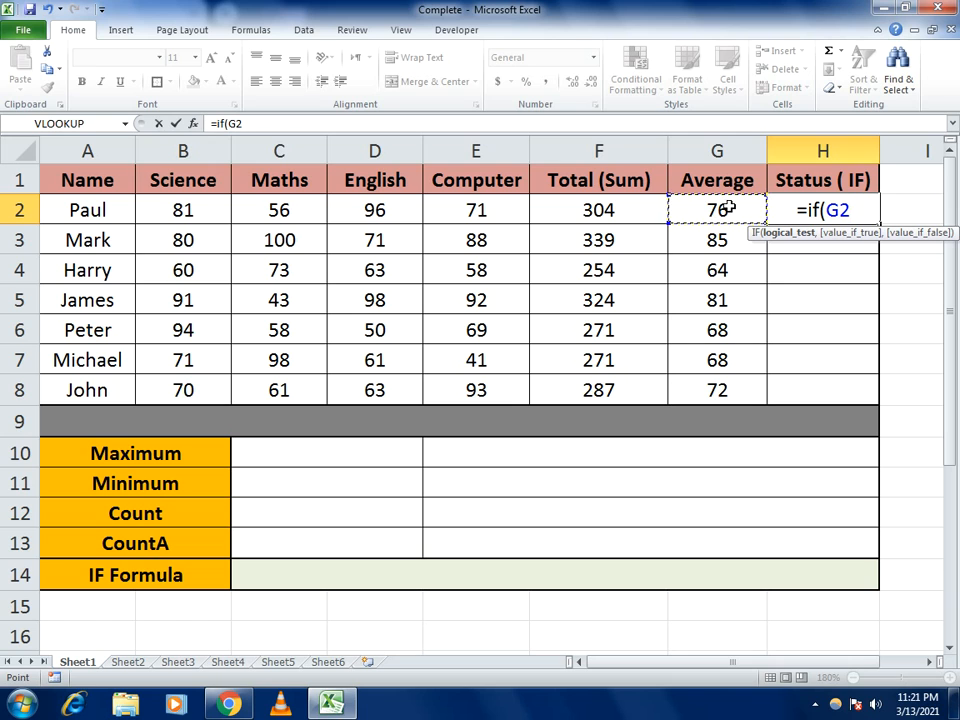
type(">")
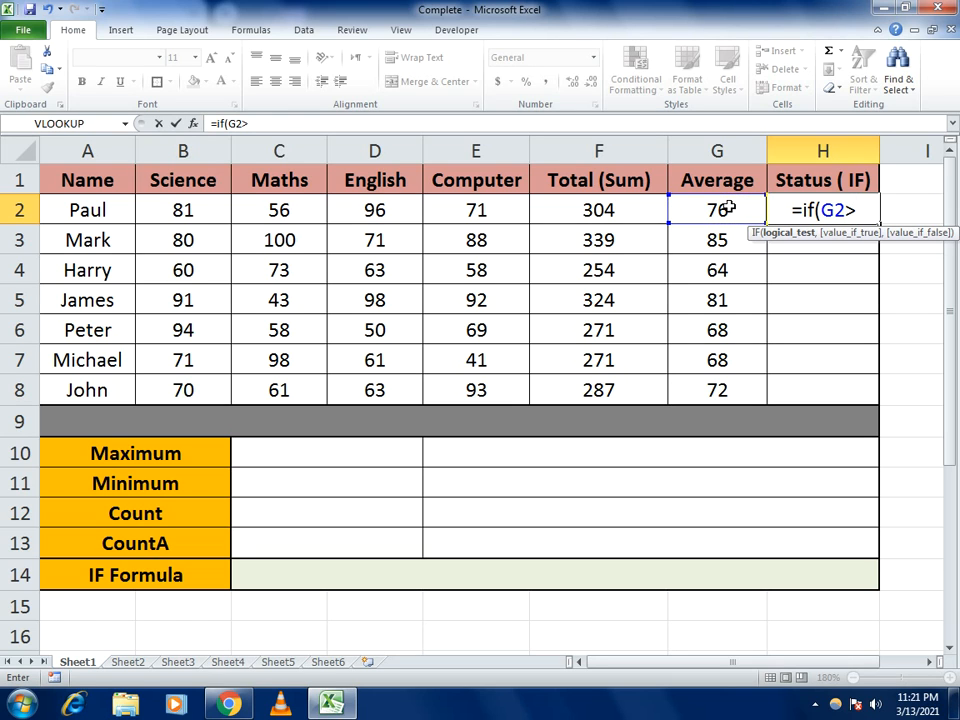
type("=90")
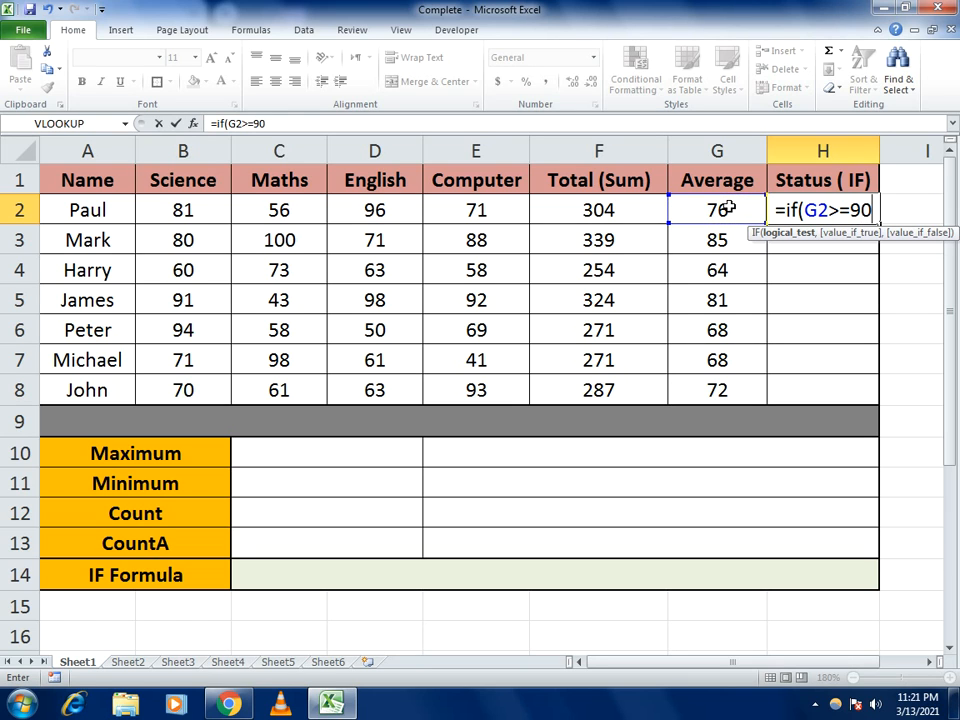
type(",")
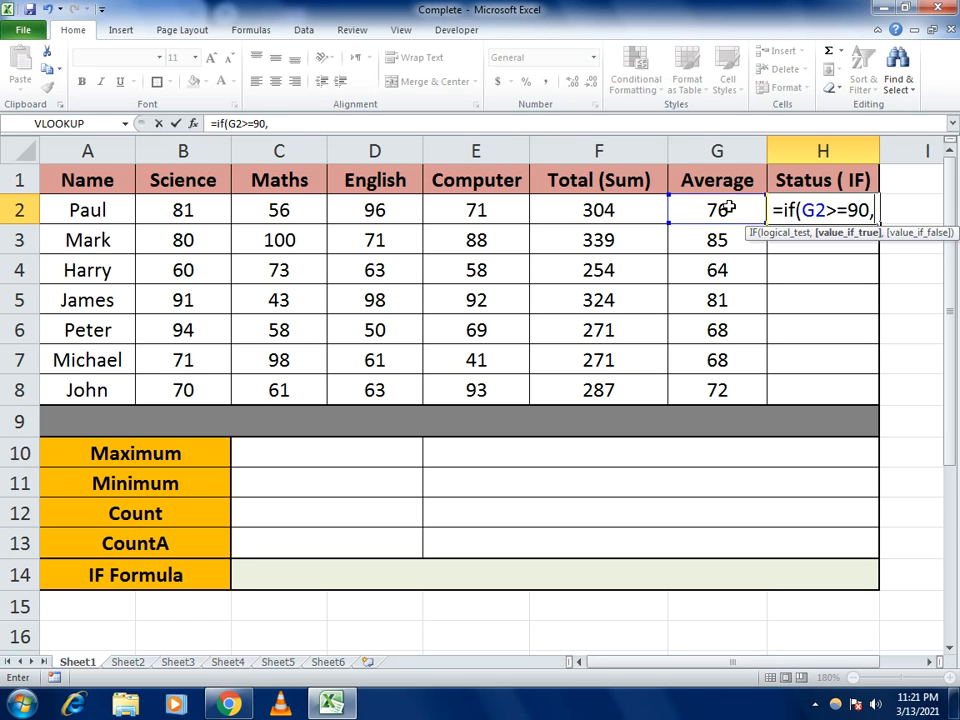
type("\"A")
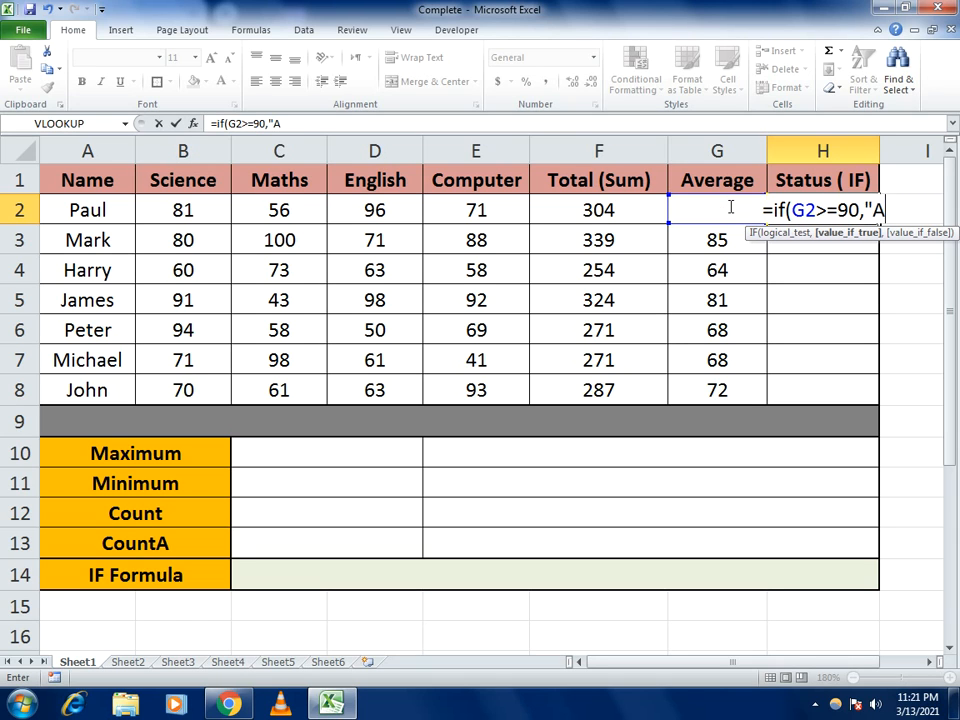
type("\"")
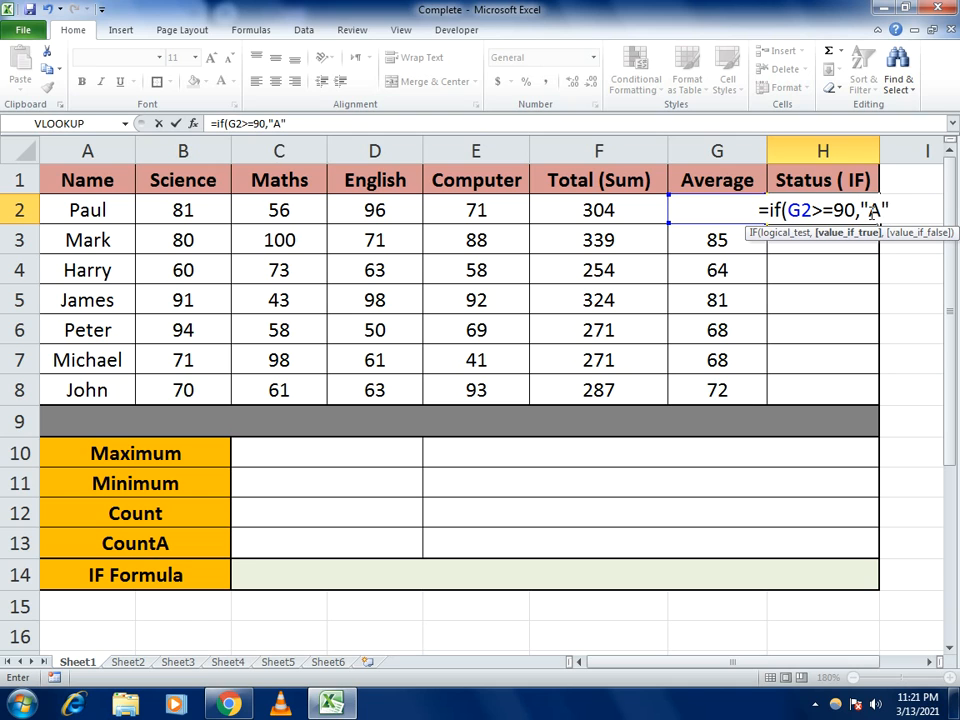
- Nest a second IF in the H2 formula that returns "B" when G2>=80
type(",IF")
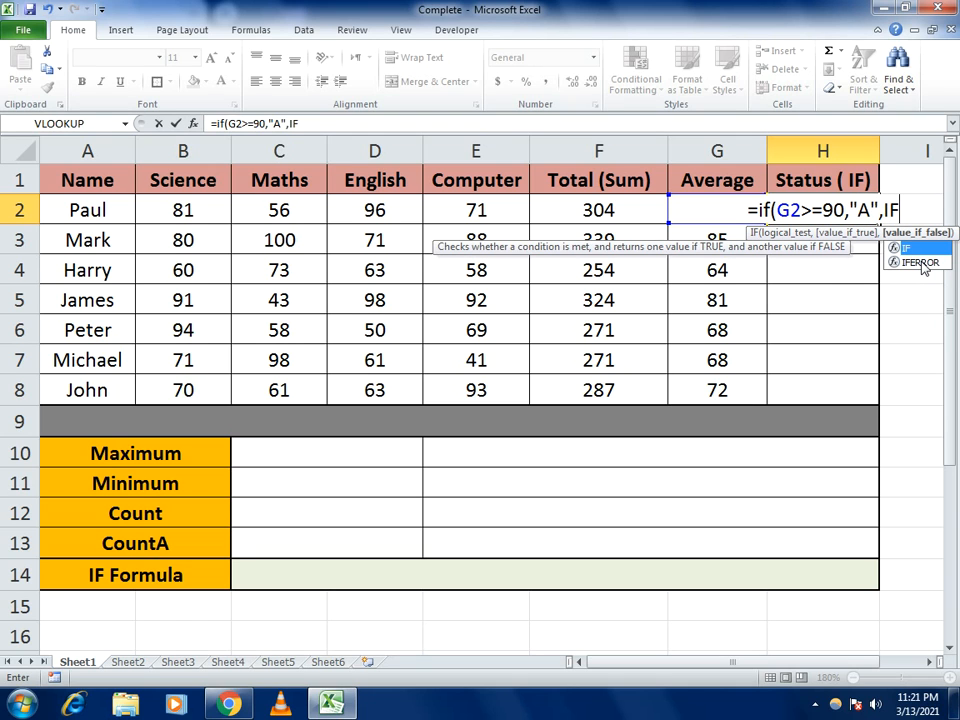
type("(")
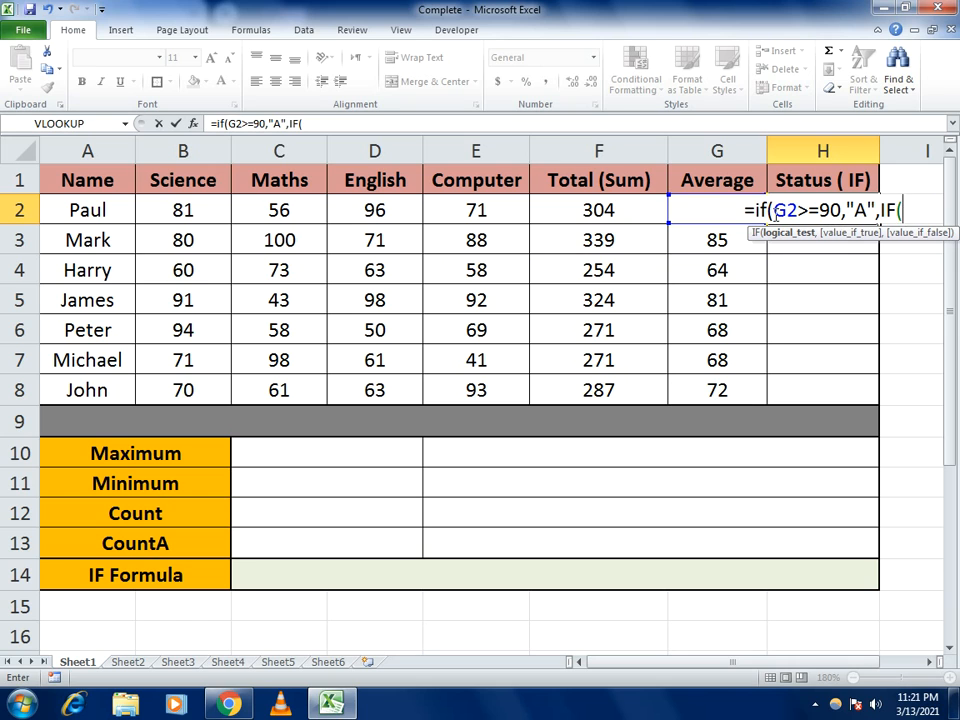
type("G2")
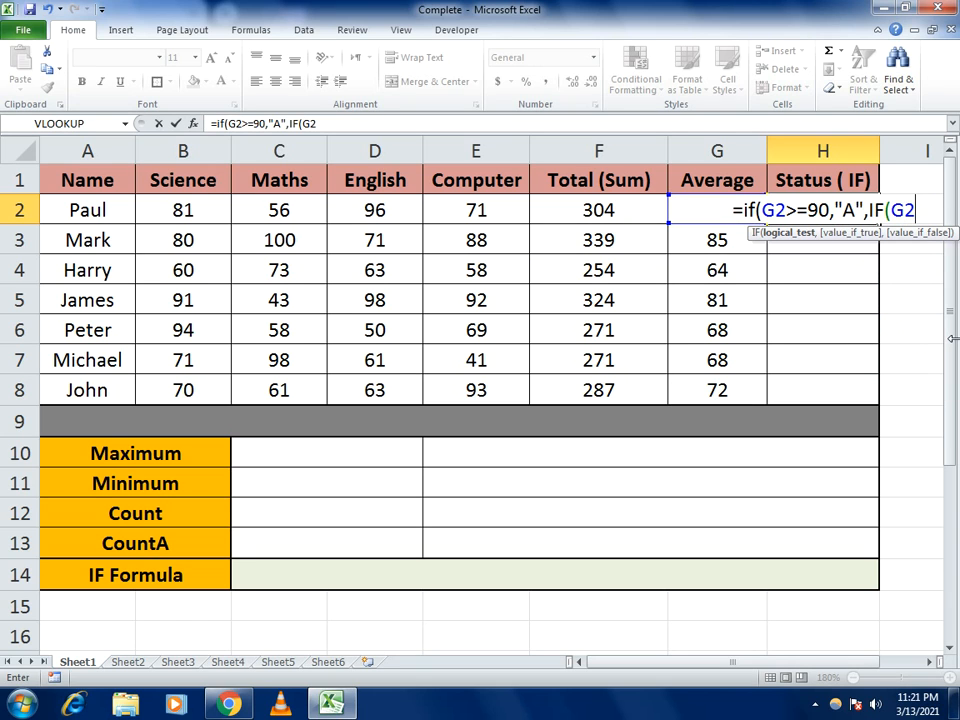
type(">")
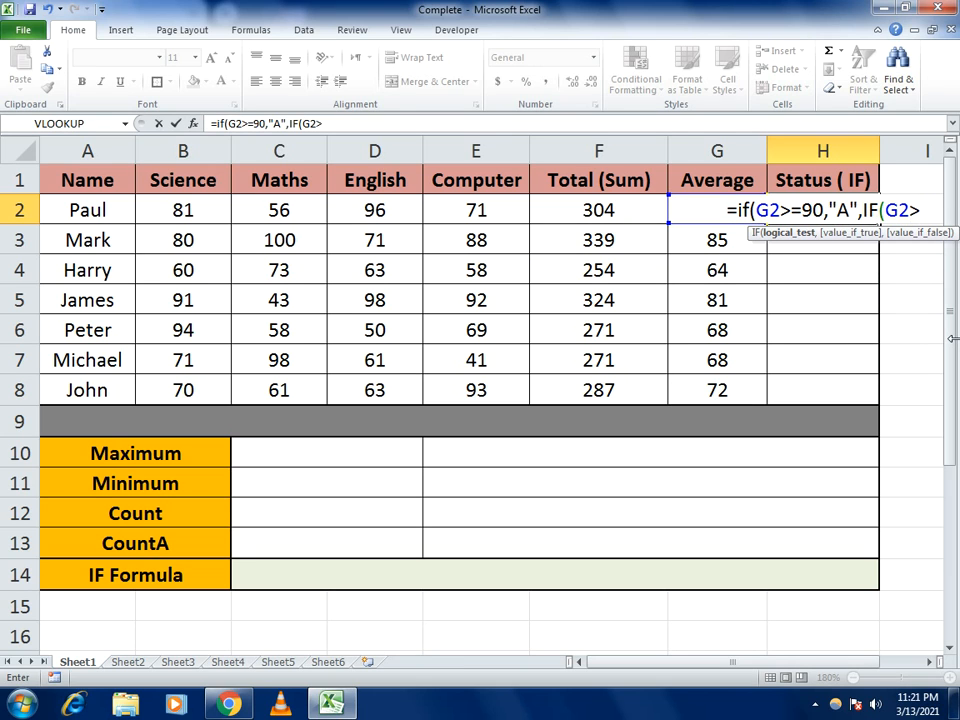
type("=")
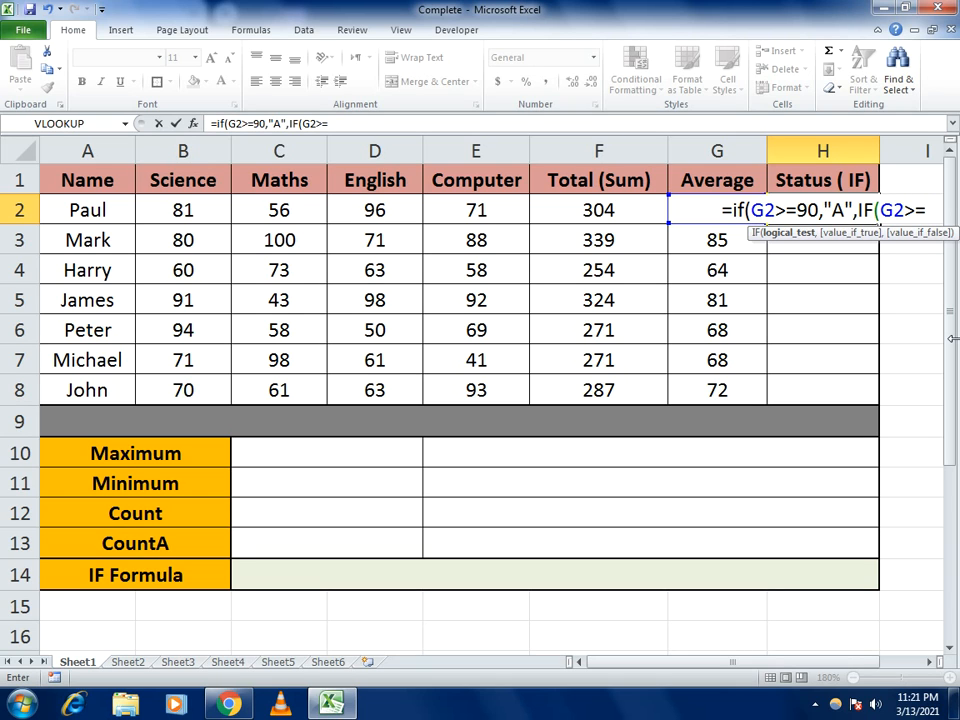
type("80,")
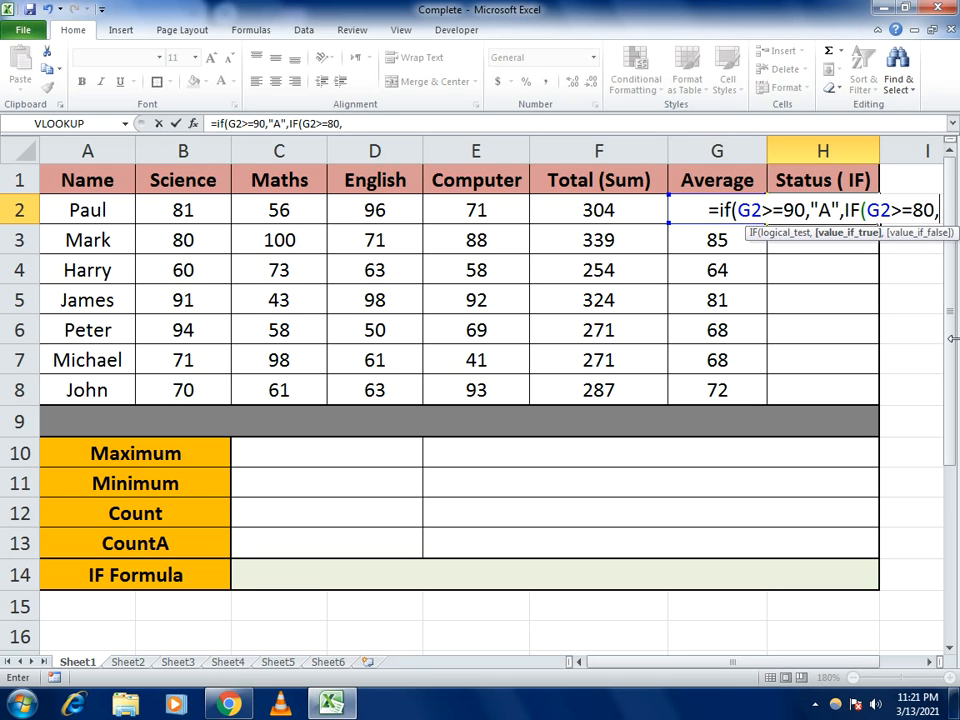
type("\"")
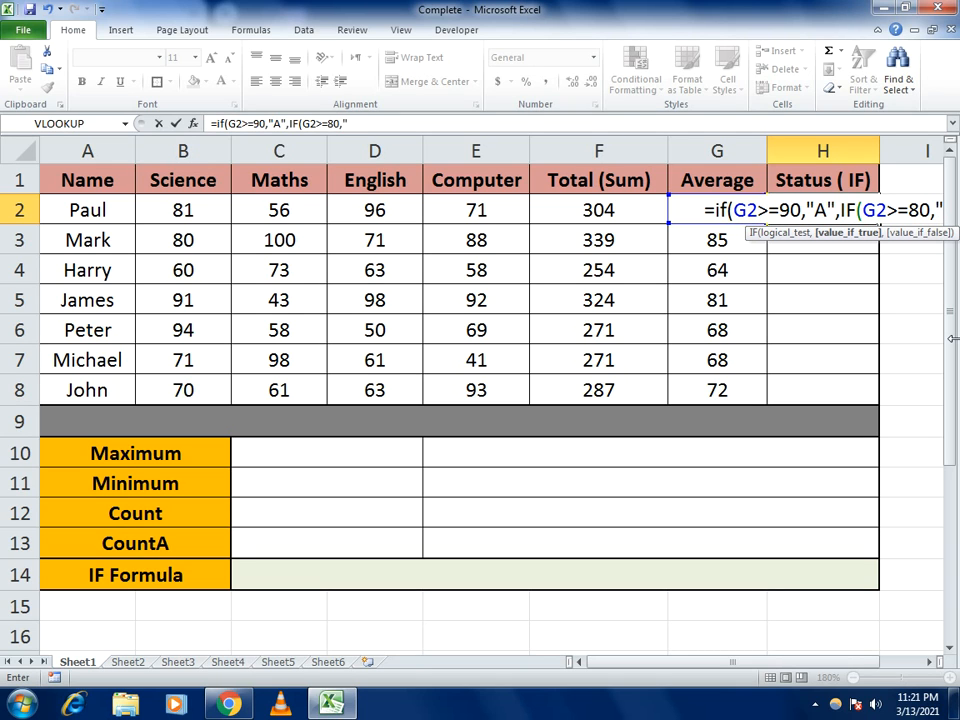
type("B\"")
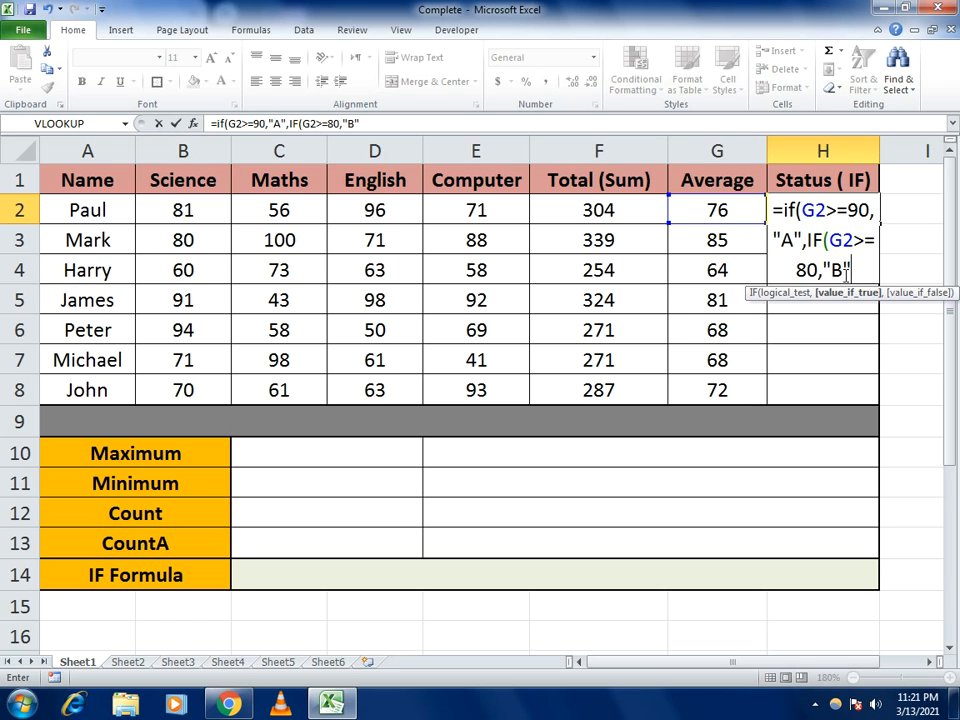
- Nest a third IF in the H2 formula that returns "C" when G2>=70
type(",")
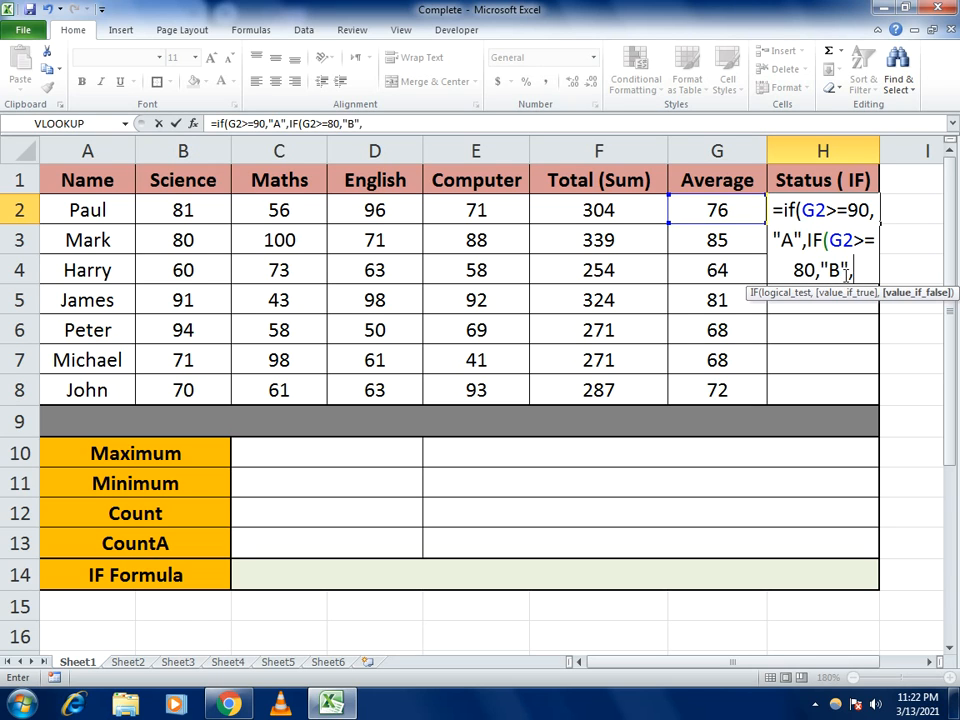
type("IG")
key("BackSpace")
type("F")
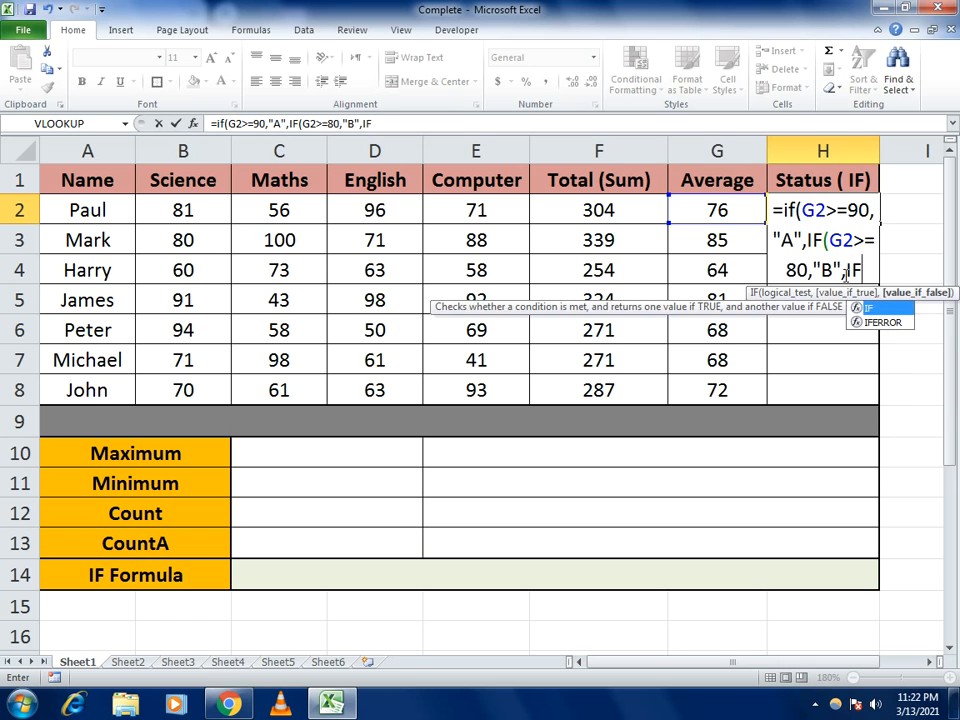
type("(G2")
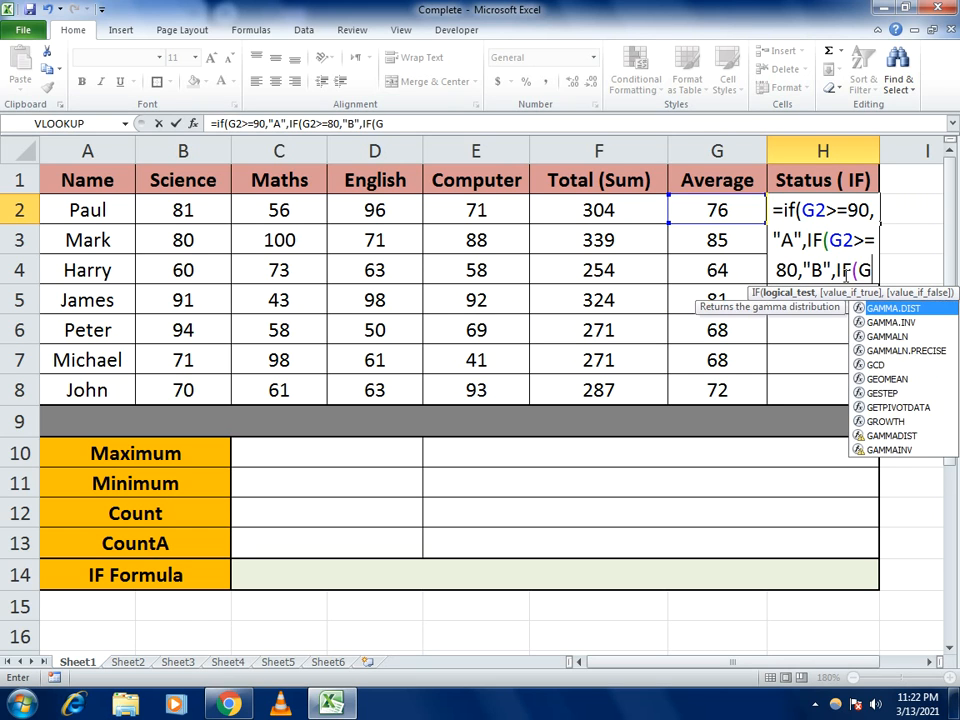
type(">")
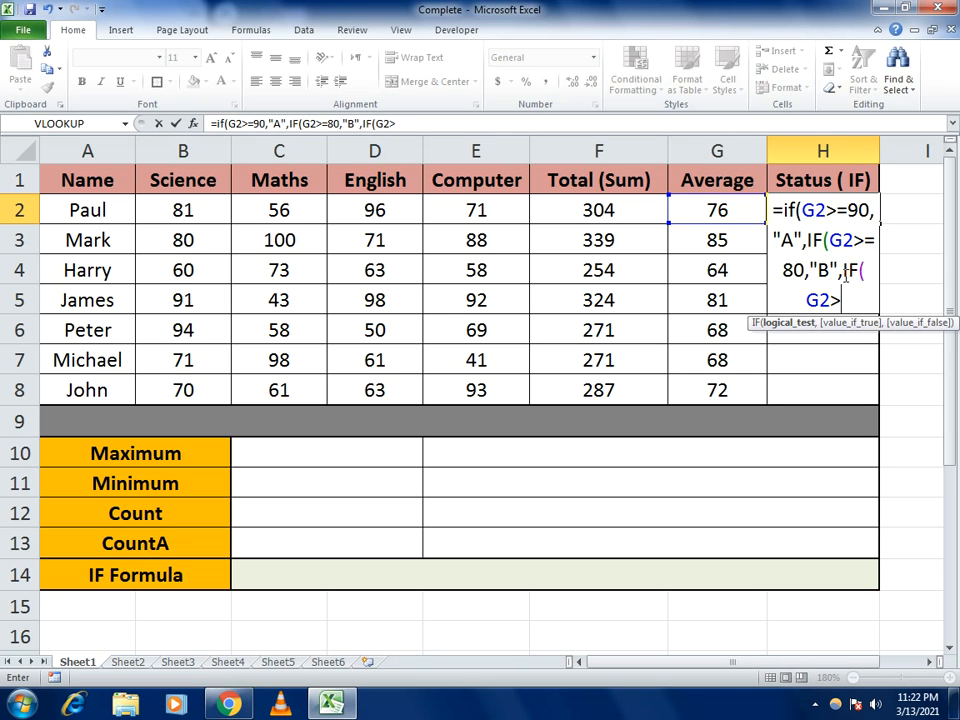
type("=70,")
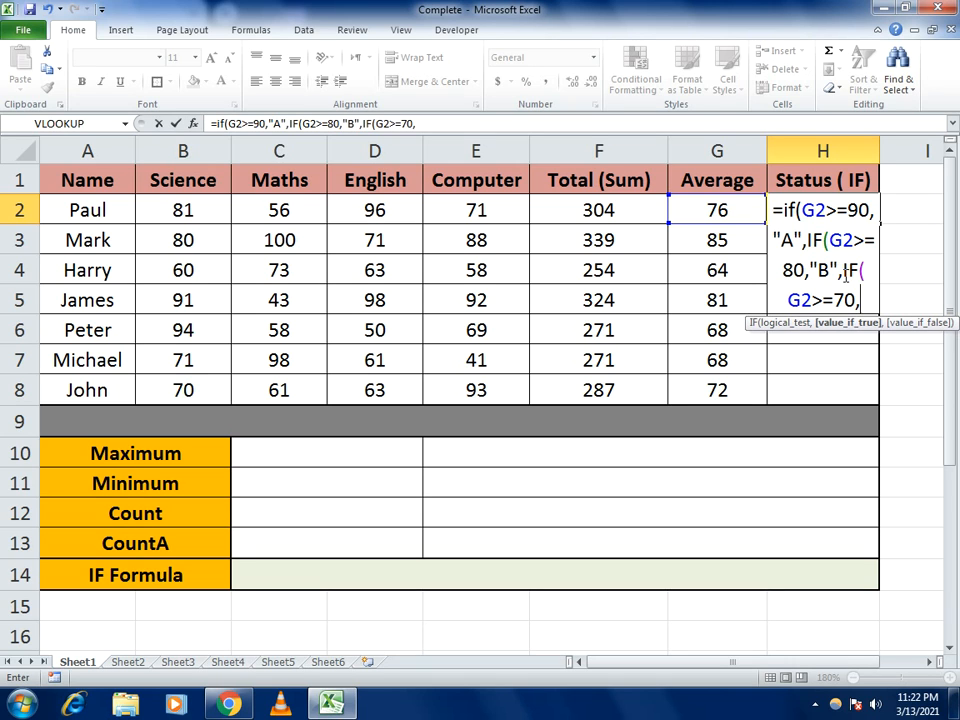
type("\"")
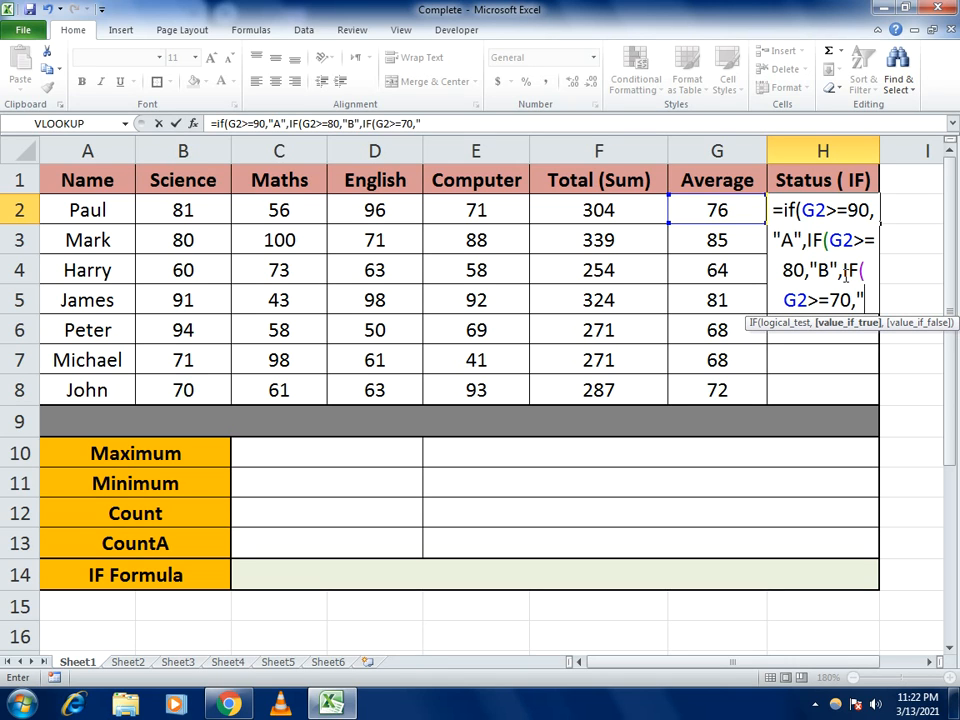
type("C\"")
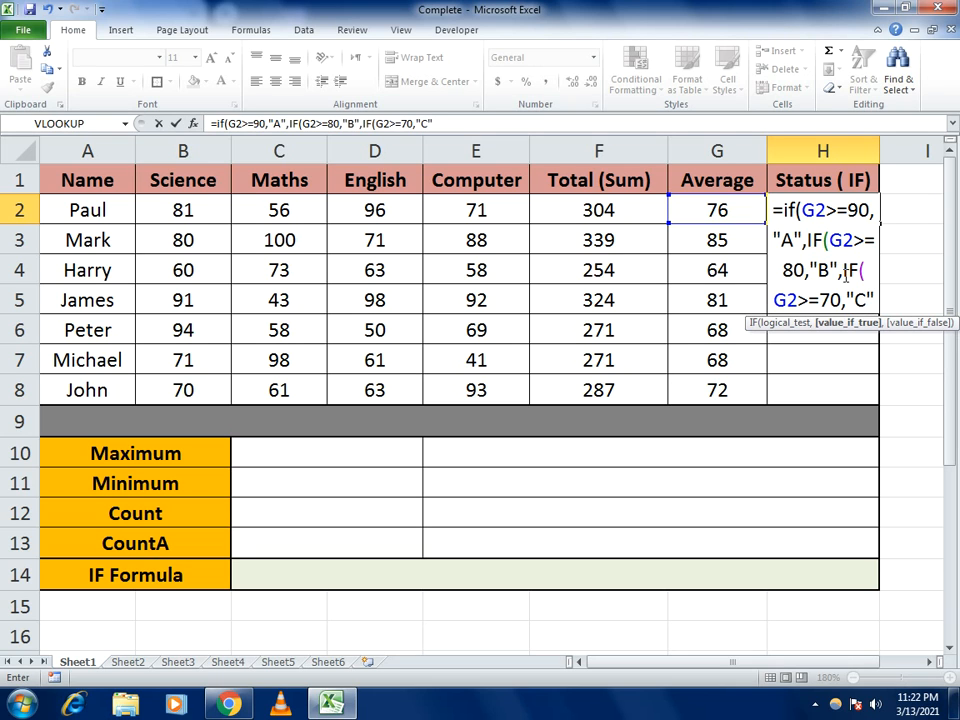
- Nest a fourth IF in the H2 formula that returns "D" when G2>=60
type(",")
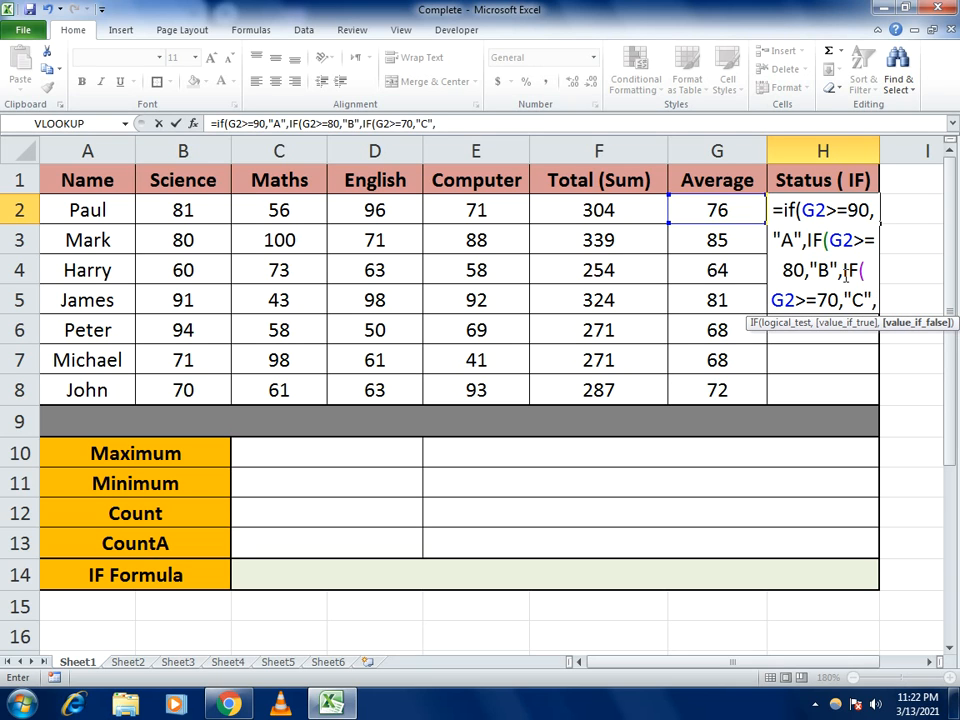
type("IF")
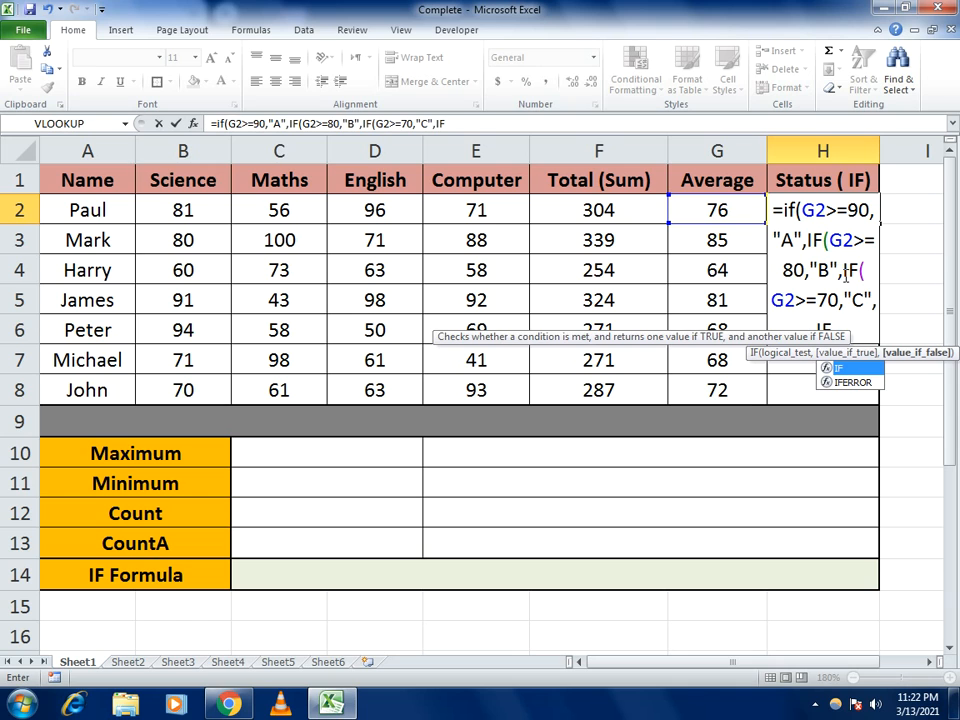
type("(G2")
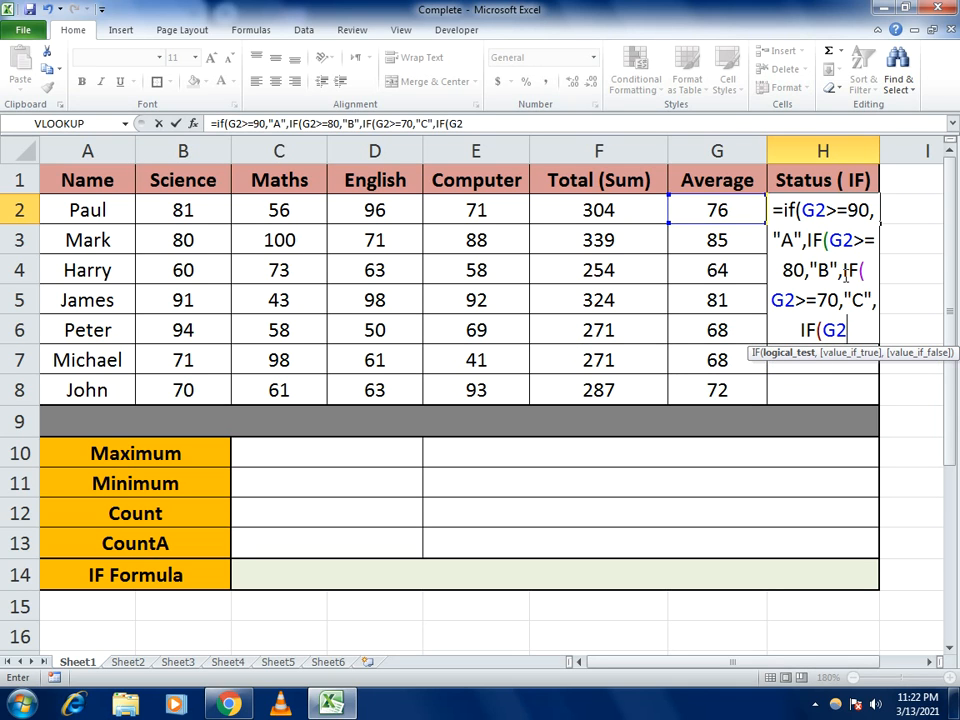
type(">=")
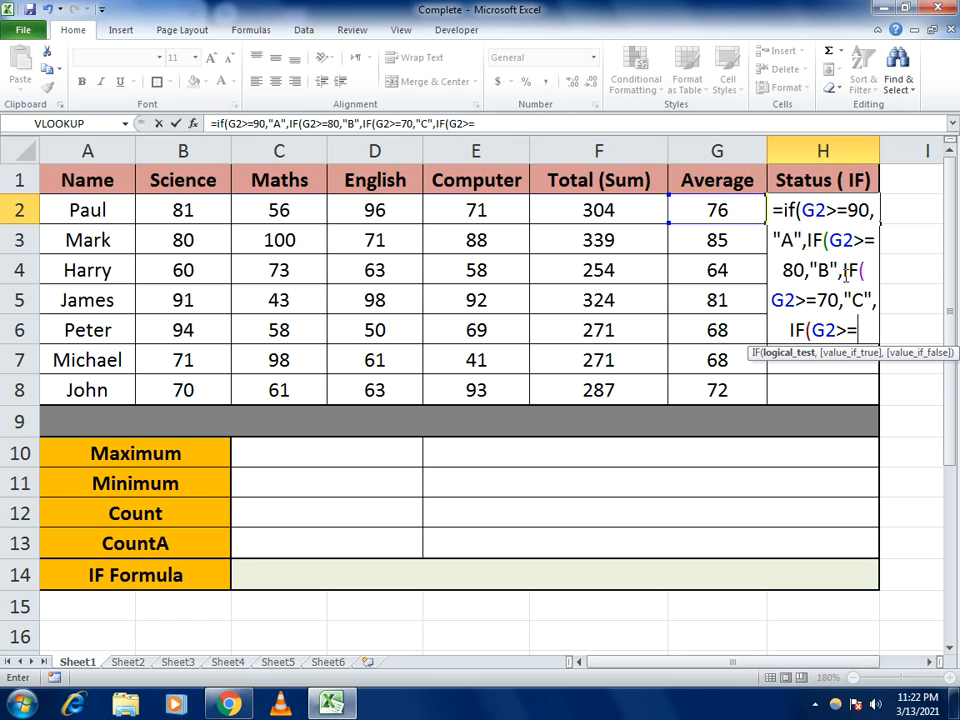
type("6")
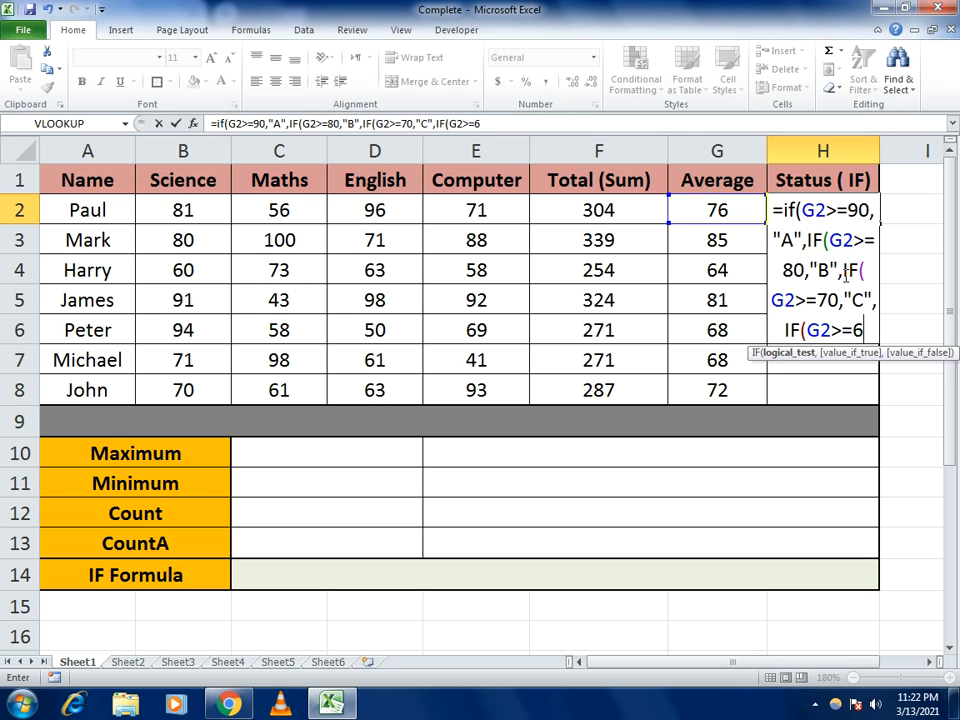
type("0,")
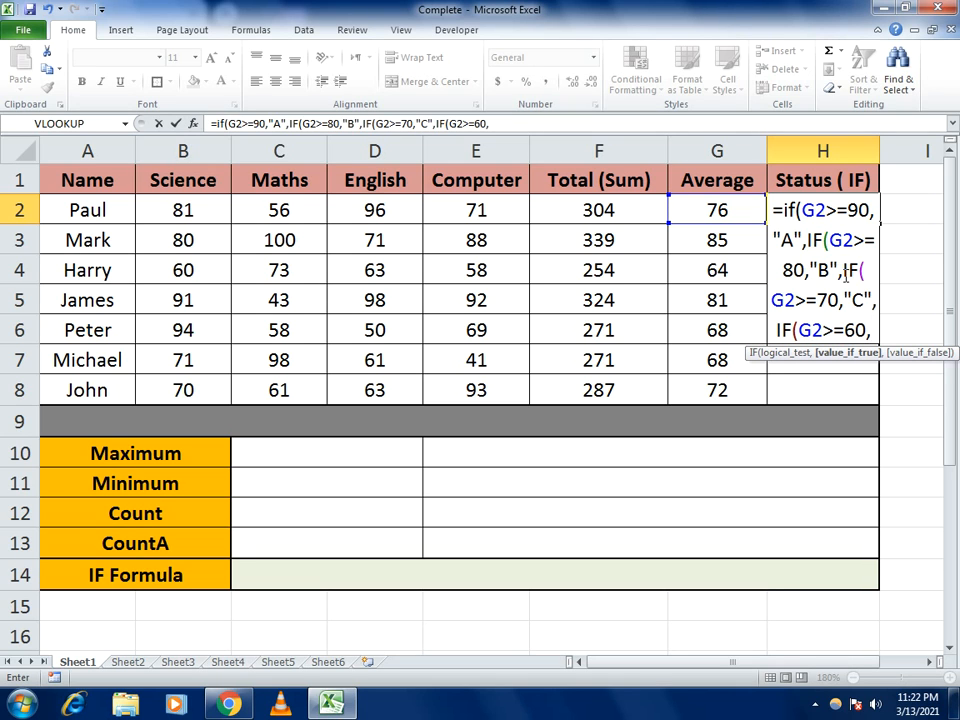
type("\"D\"")
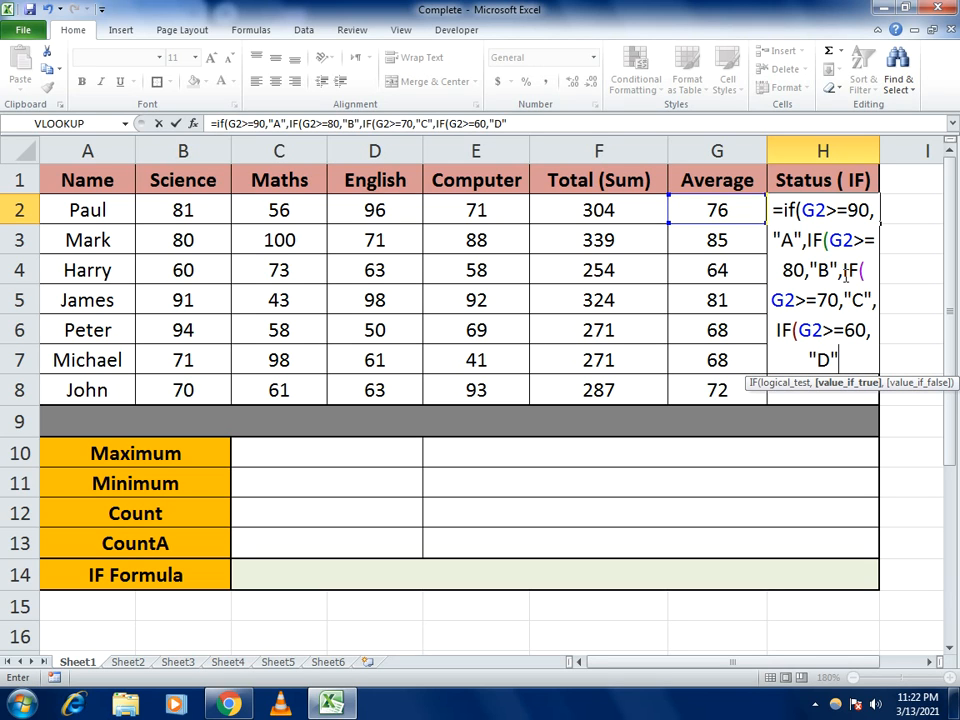
- Complete the nested IF formula in H2 with "F" as the final false value and close all four IF functions
type("\"")
type("F")
key("BackSpace")
key("BackSpace")
type(",")
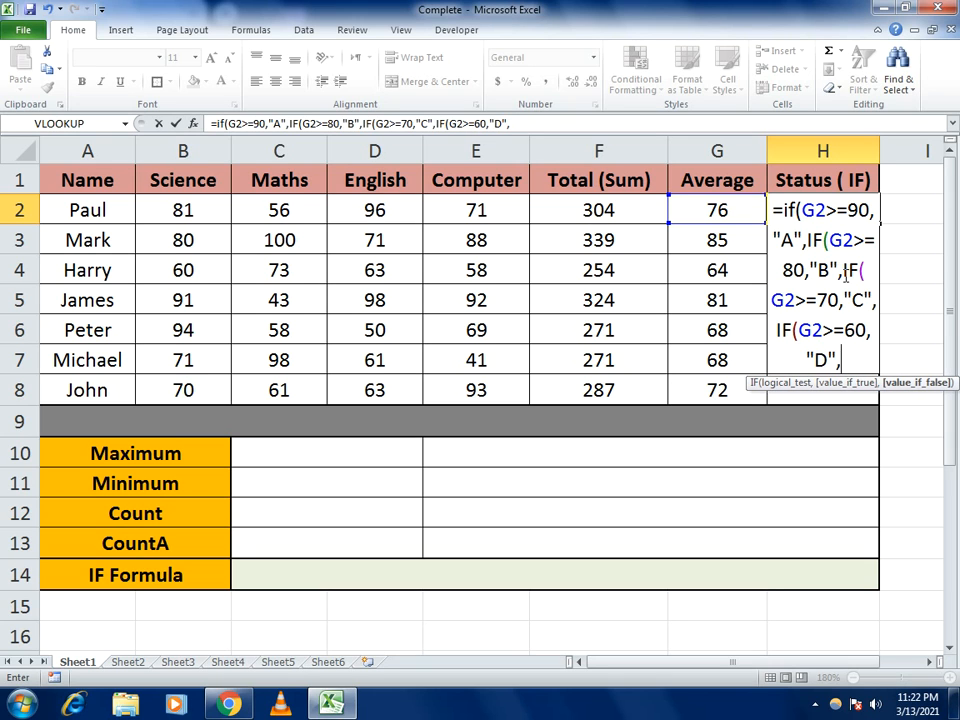
type("\"F")
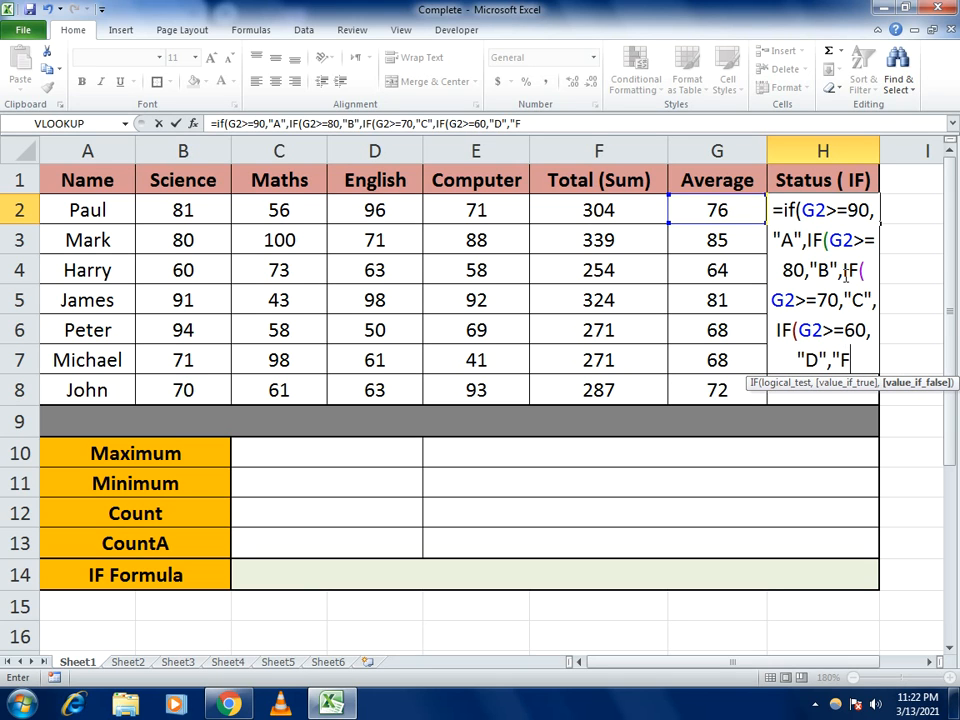
type("\")")
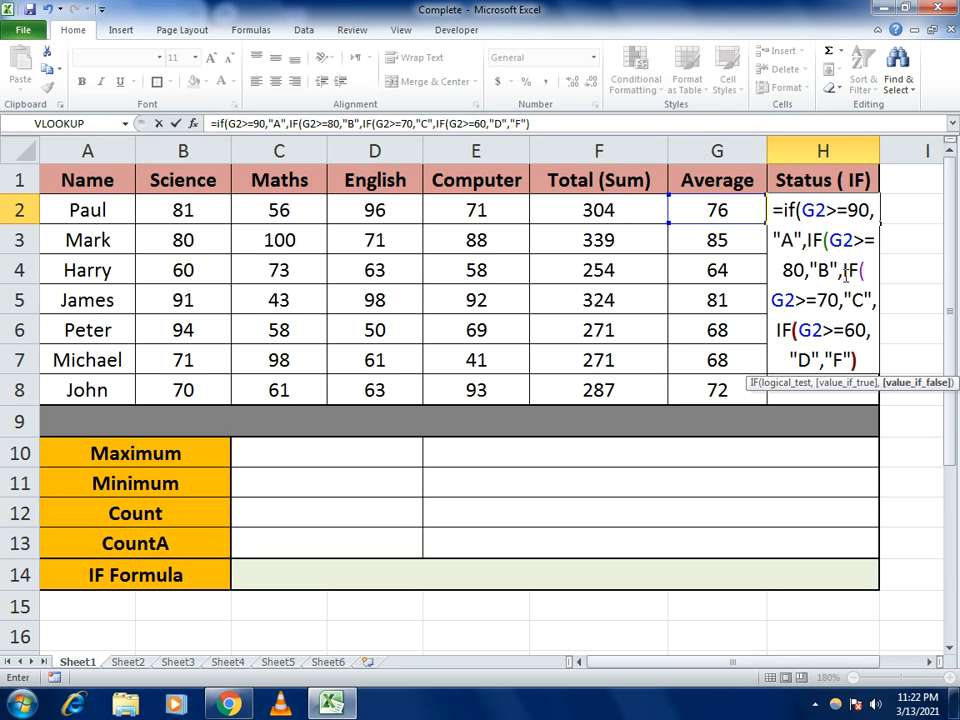
type(")))")
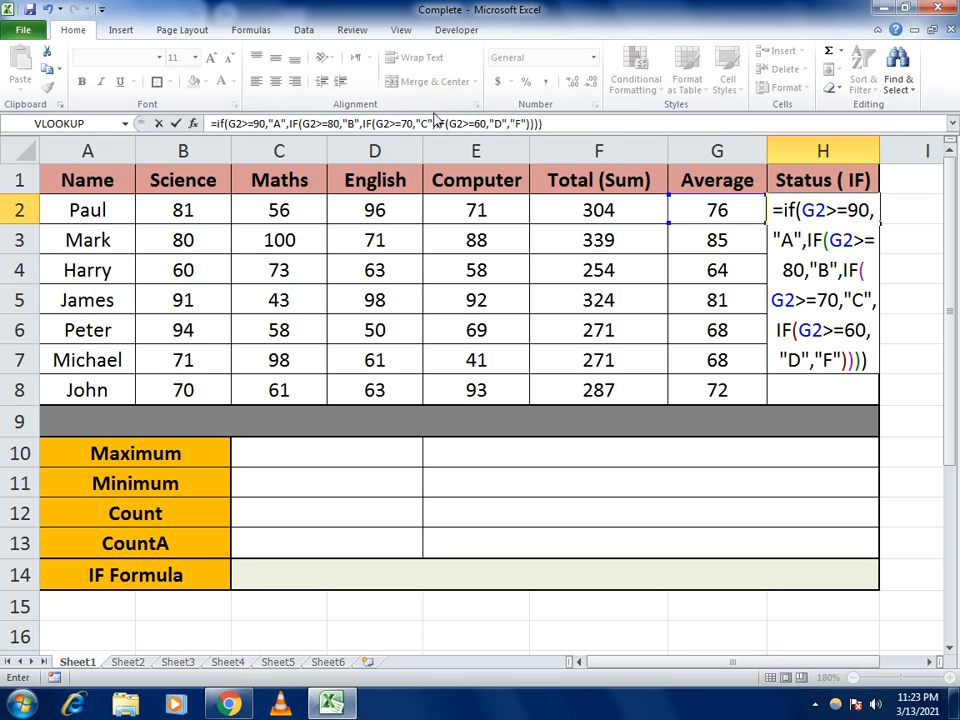
key("Return")
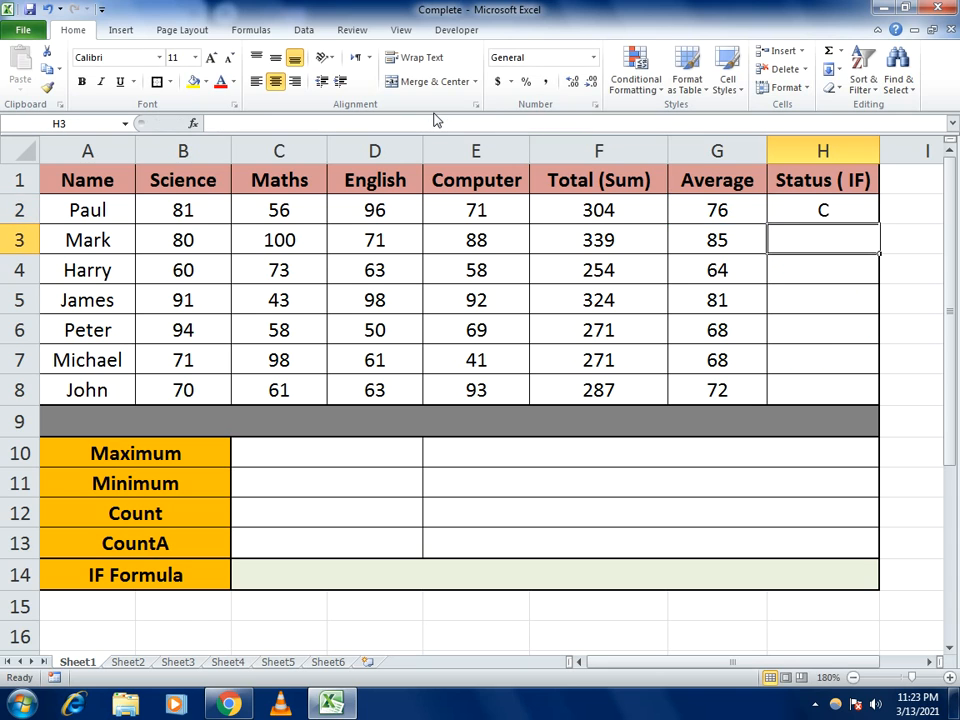
- Fill the grade formula from H2 down to H8 and dismiss the notification covering the sheet
left_click(836, 202)
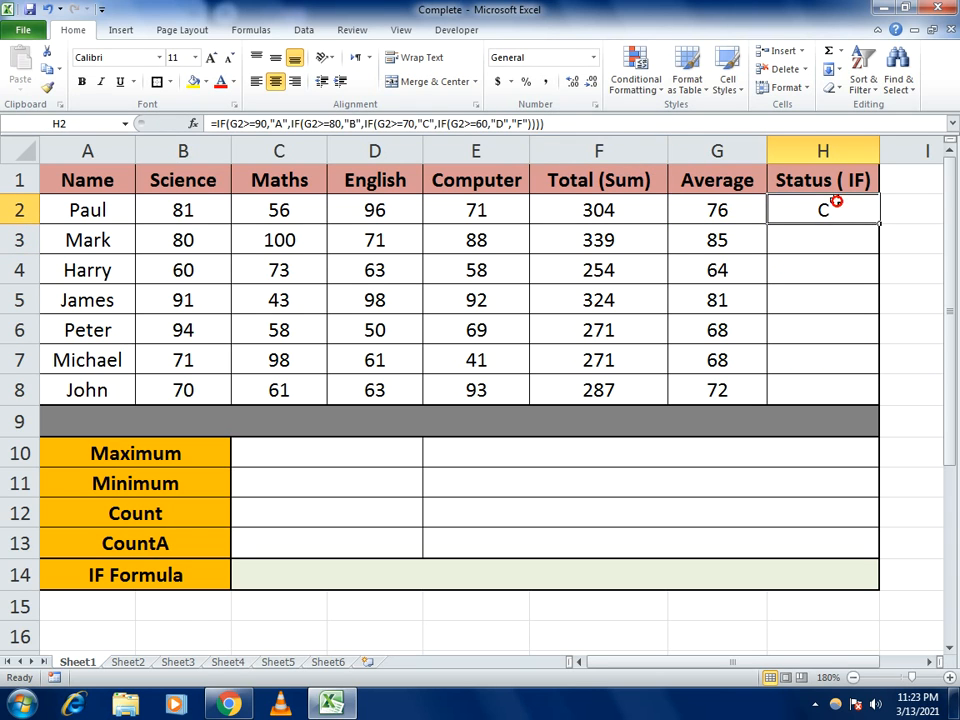
left_click_drag(881, 226, 872, 398)
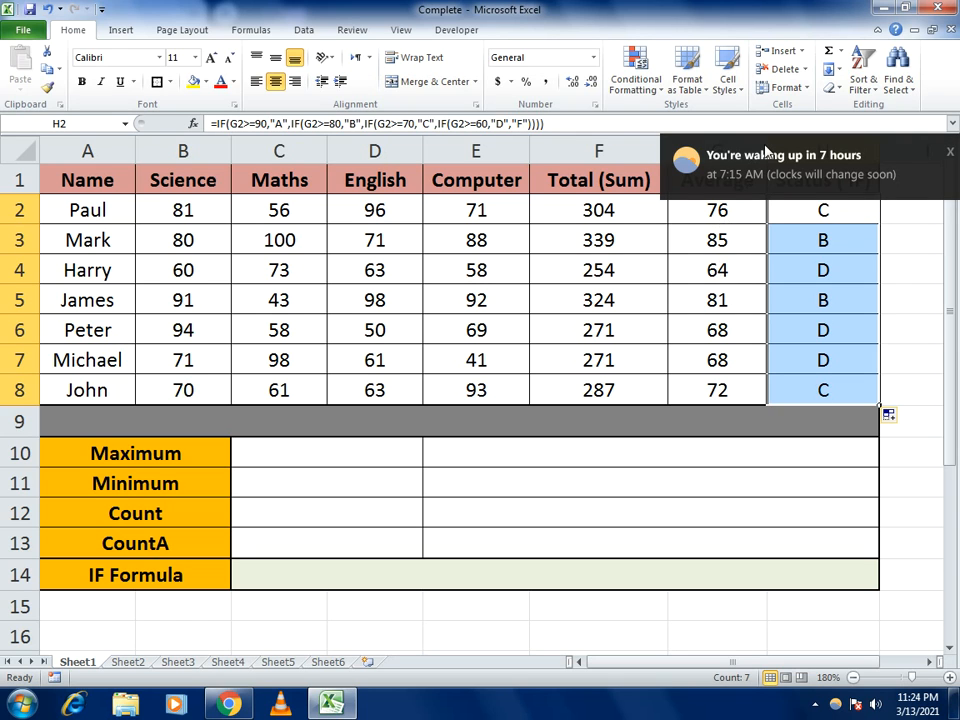
left_click(949, 151)
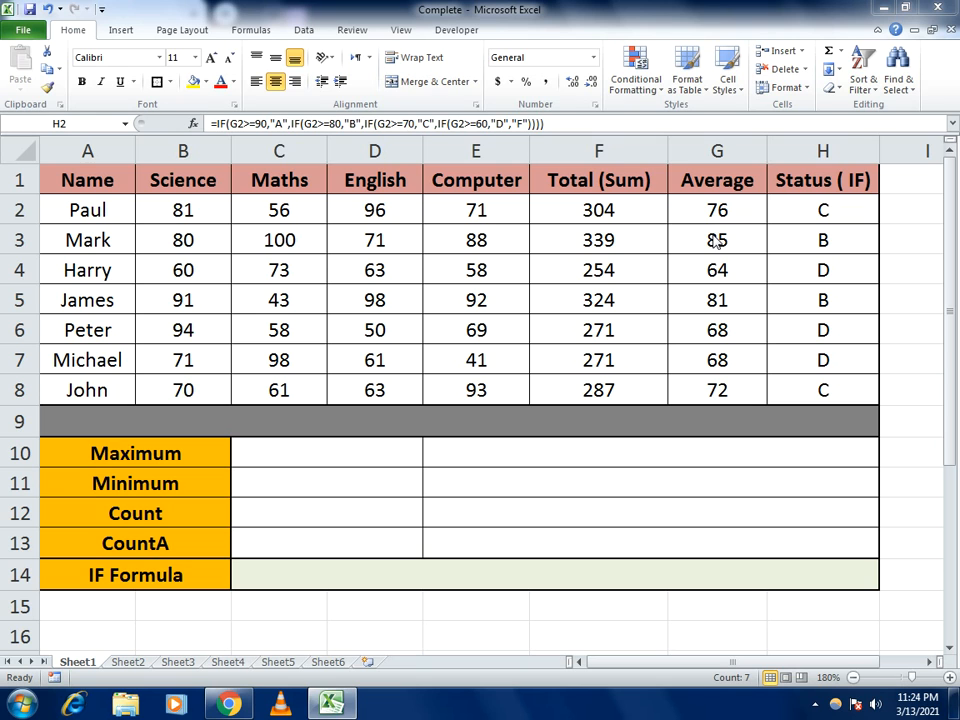
key("F2")
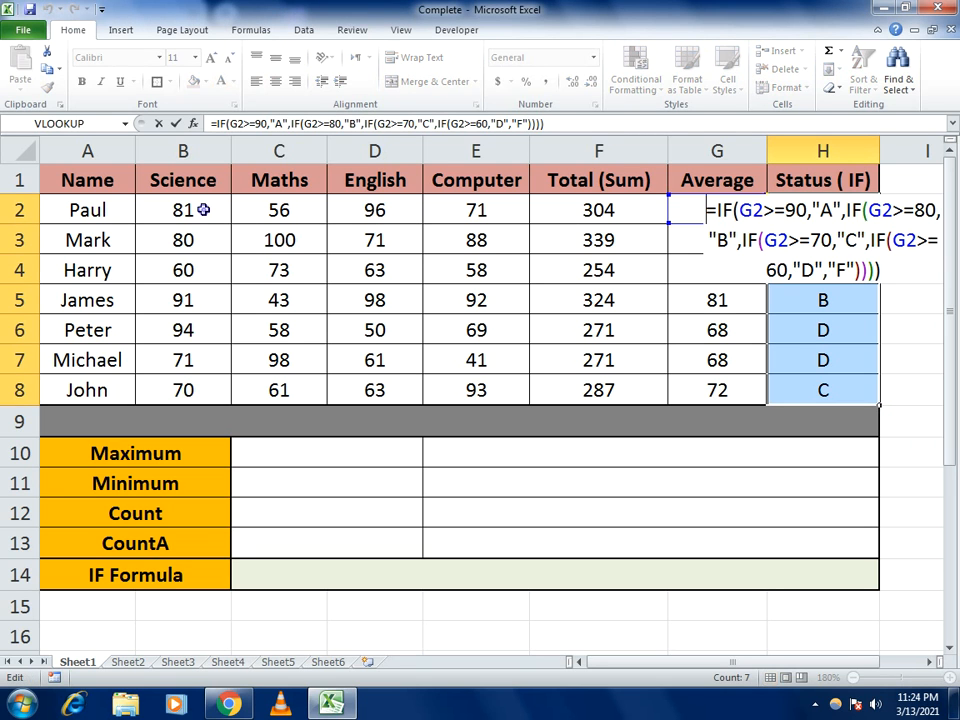
left_click(930, 446)
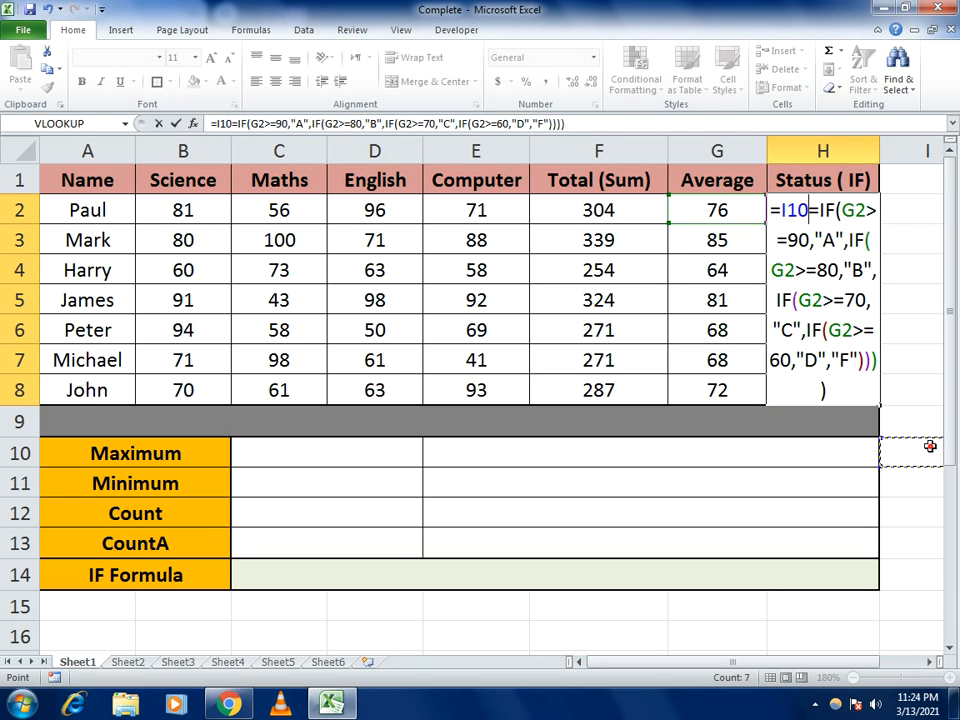
key("Escape")
- Change the first student's Science mark in B2 to 91 and Maths mark in C2 to 95
left_click(152, 209)
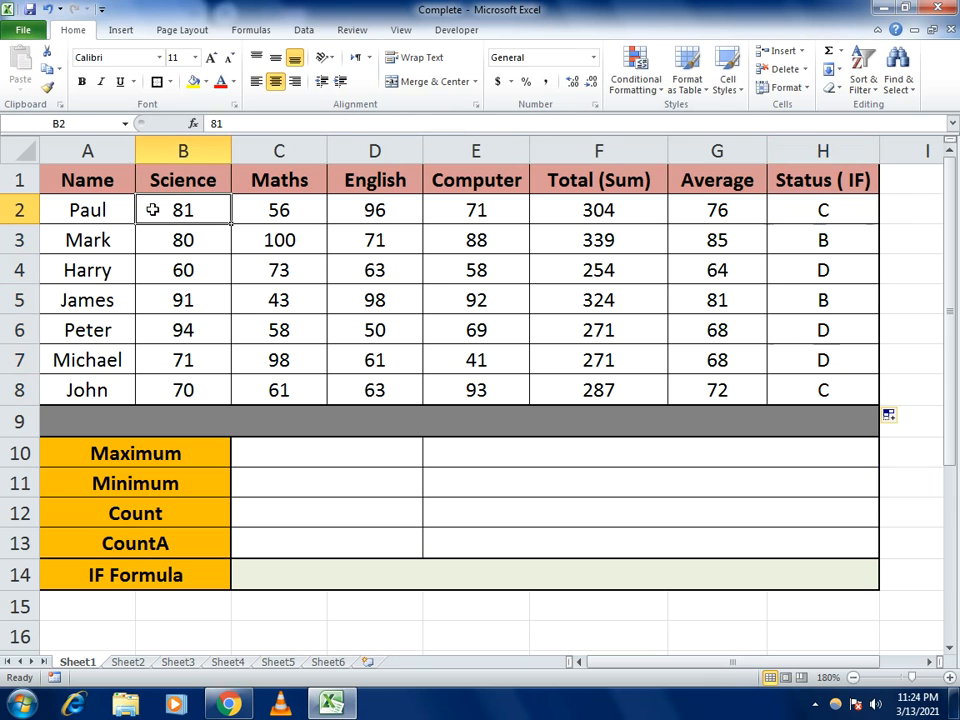
type("91")
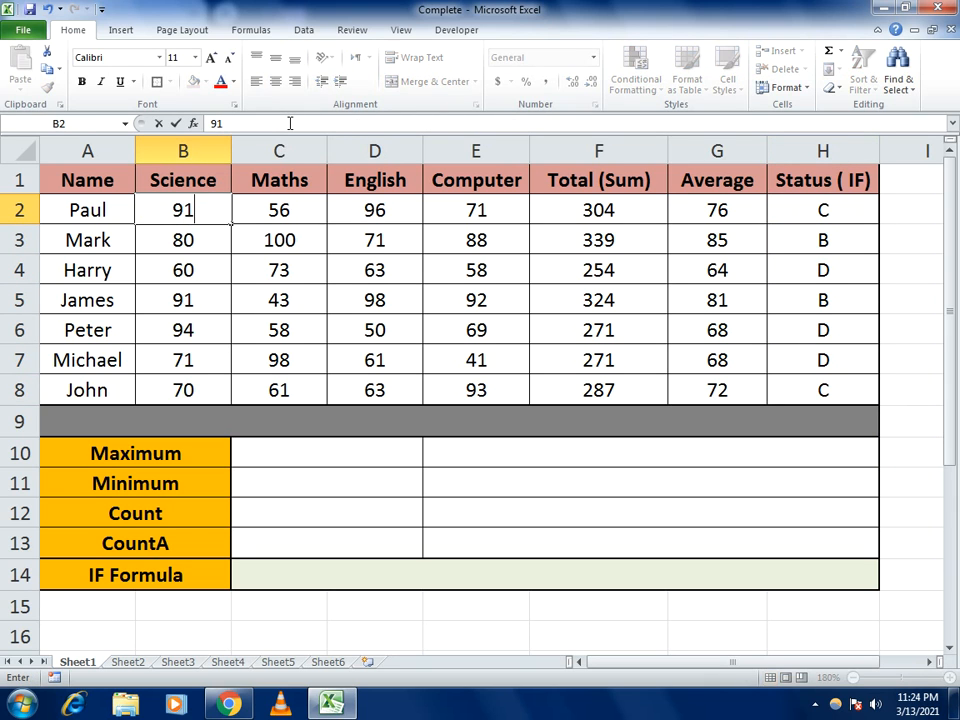
key("Return")
key("Up")
key("Right")
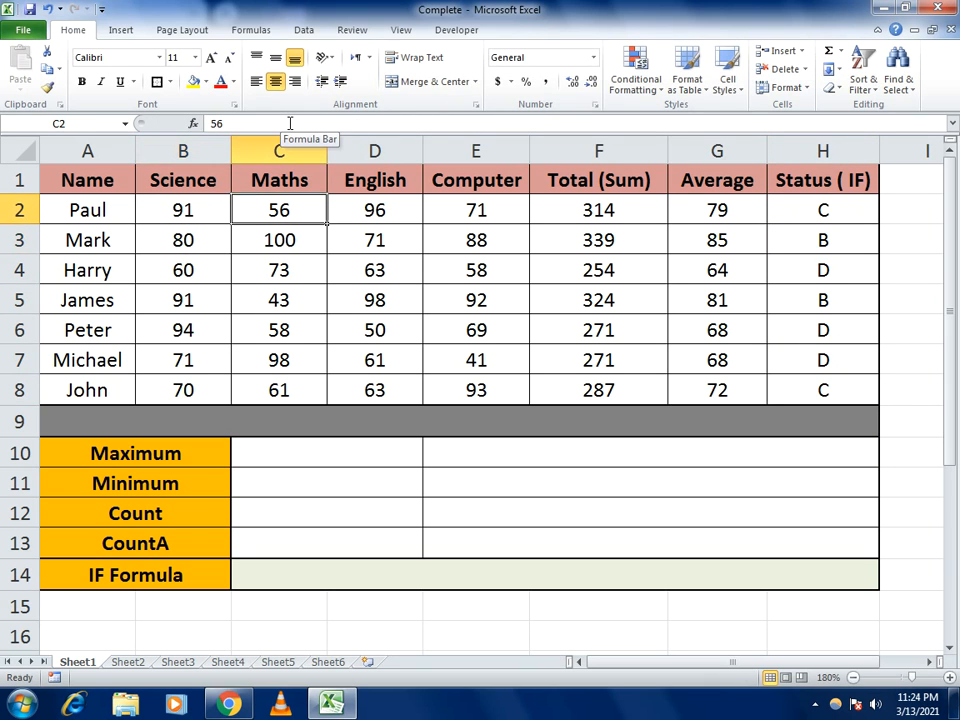
type("95")
key("Return")
key("Up")
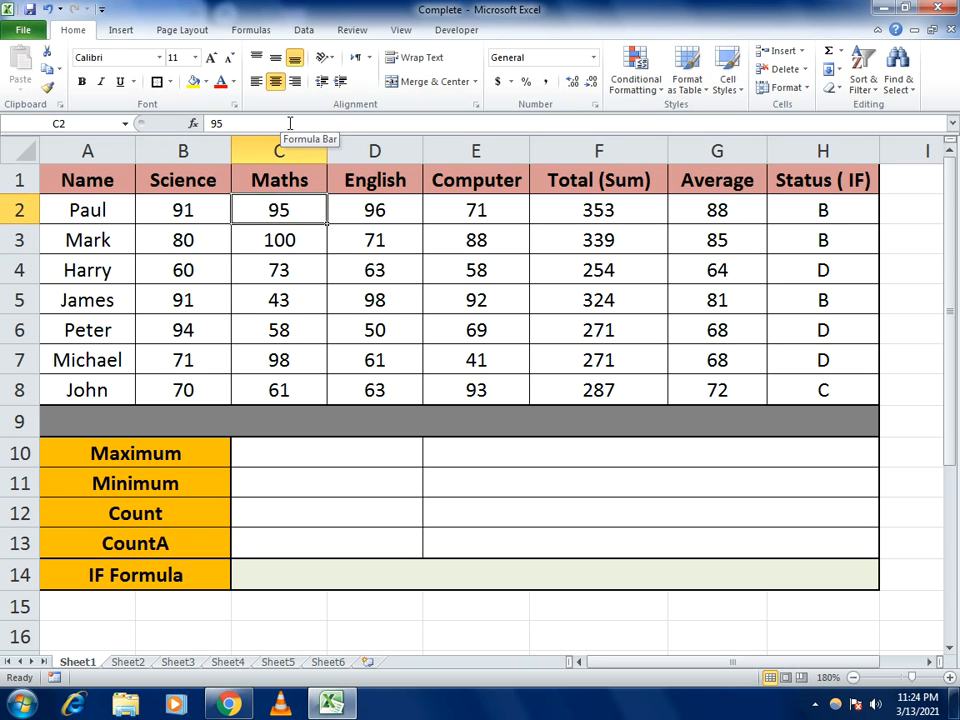
- Change the first student's Computer mark in E2 to 91
key("Right")
key("Right")
type("91")
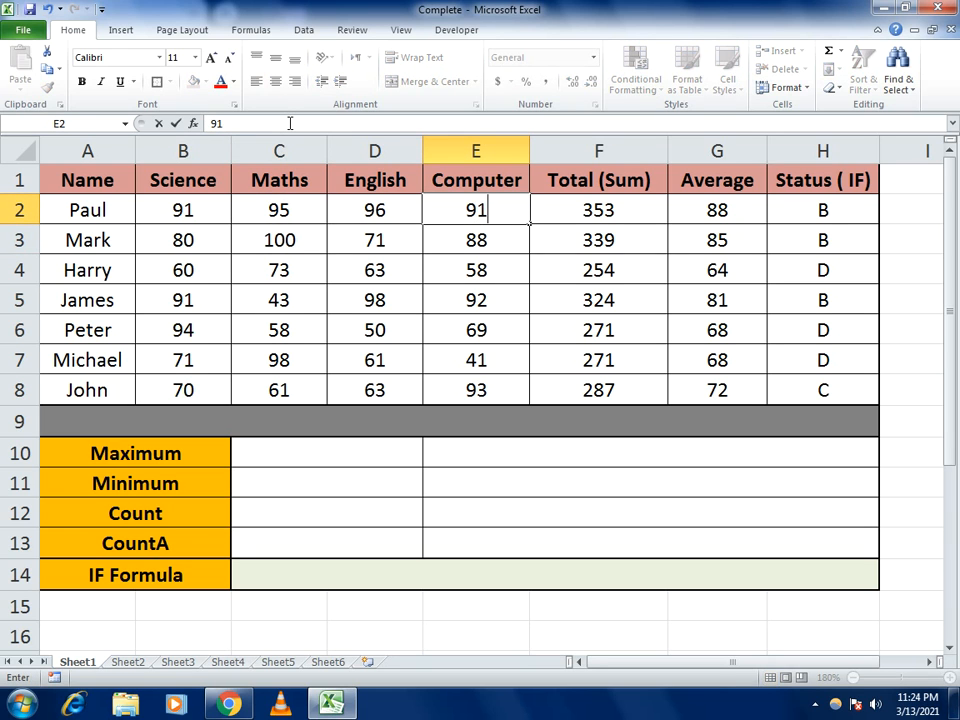
key("Return")
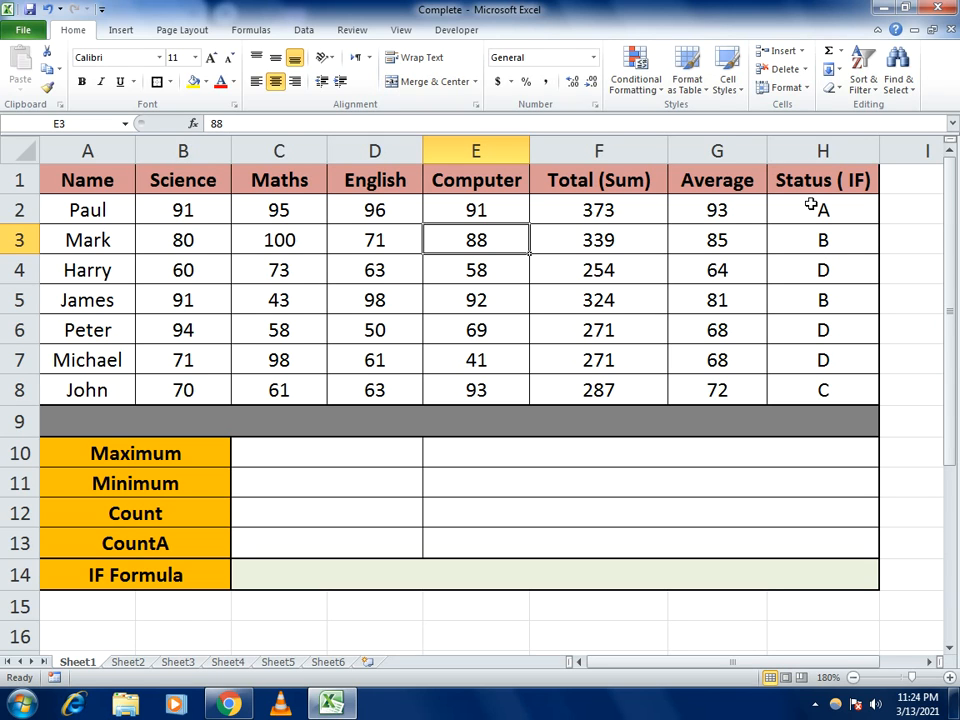
- Enter =MAX(B2:E8) in C10 to find the highest mark across all four subjects
left_click(302, 452)
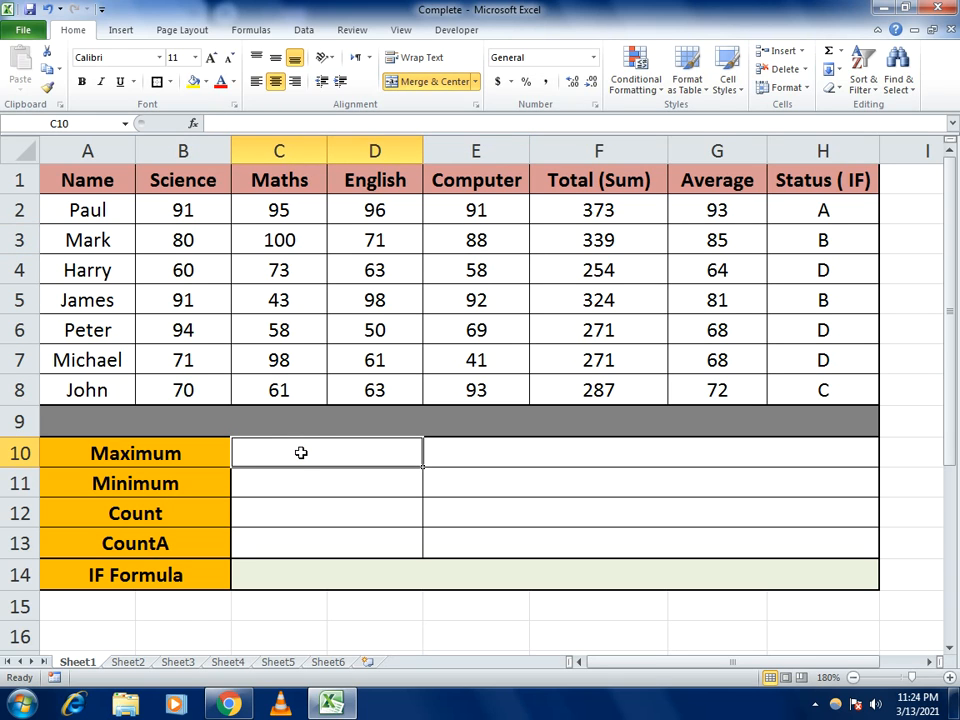
type("=")
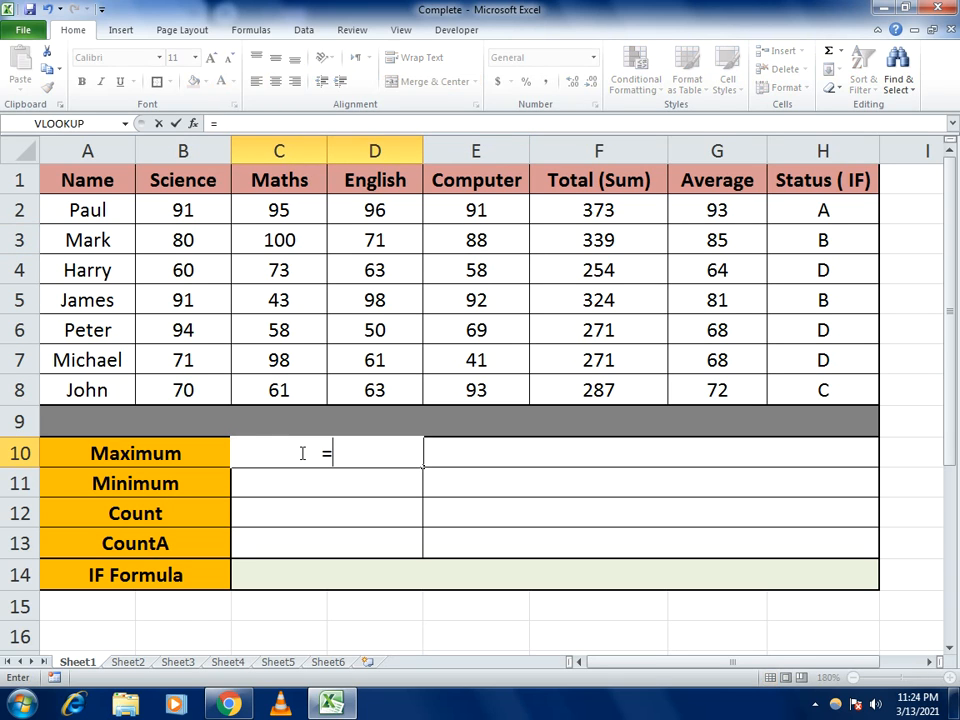
type("MA")
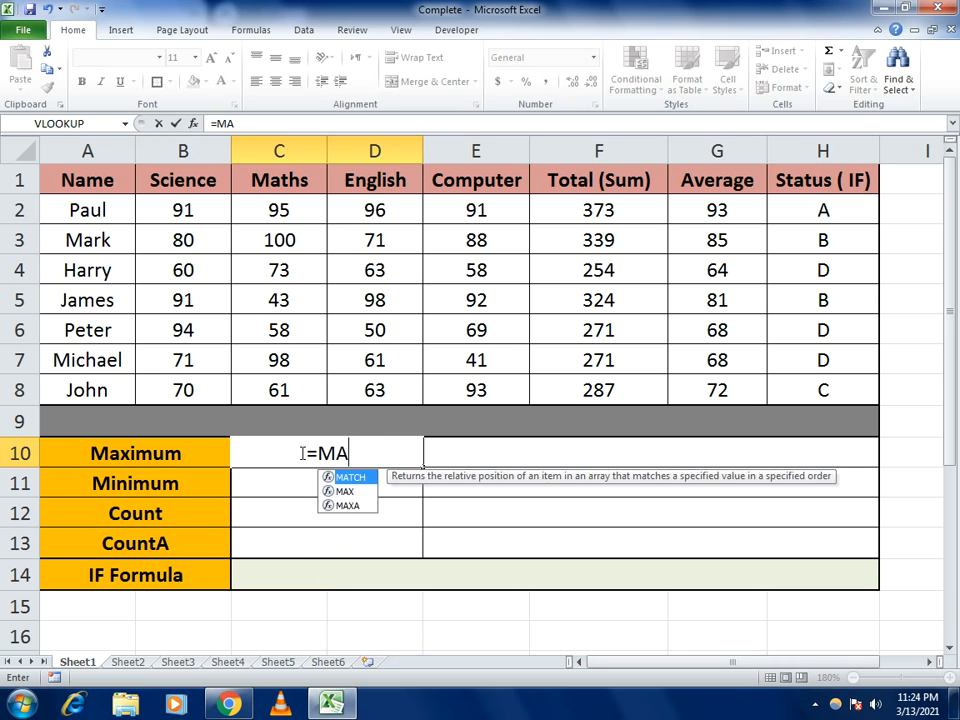
type("X(")
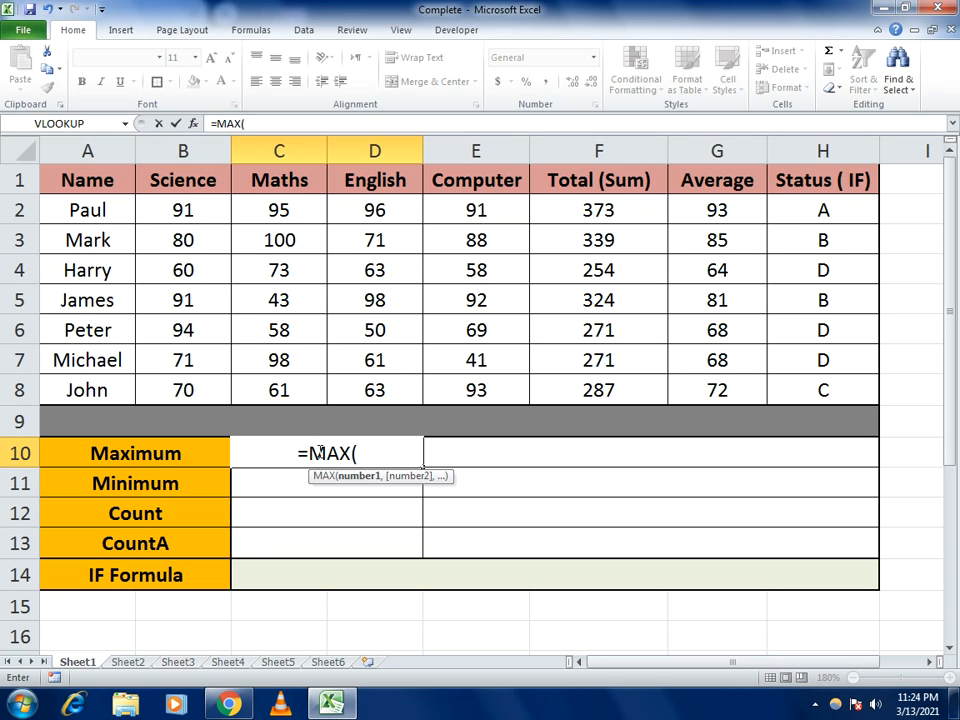
left_click_drag(188, 213, 467, 387)
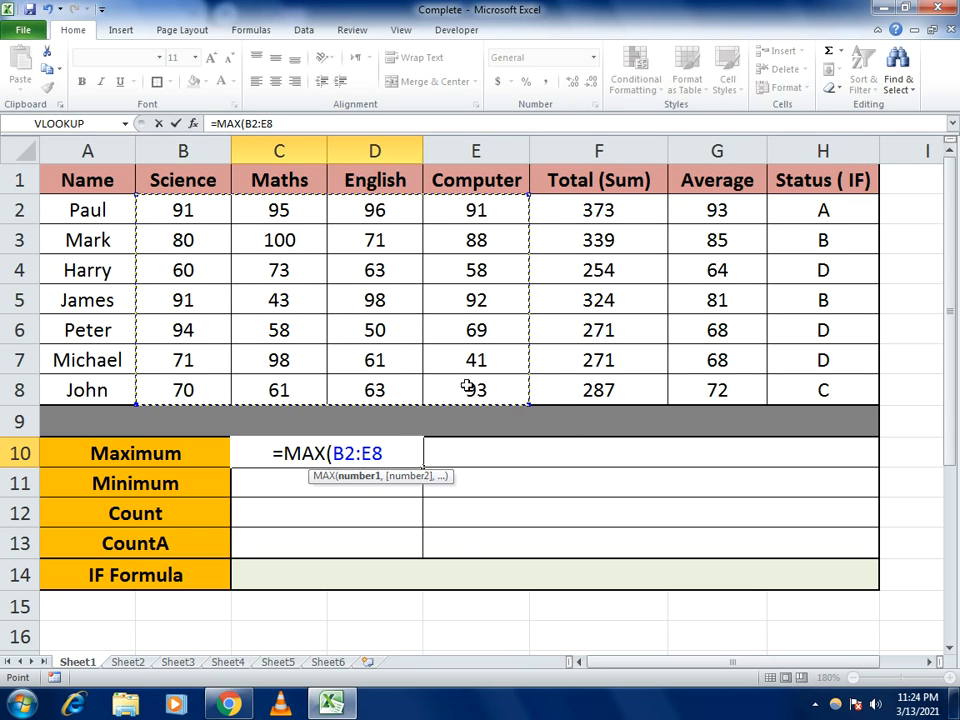
type(")")
key("Return")
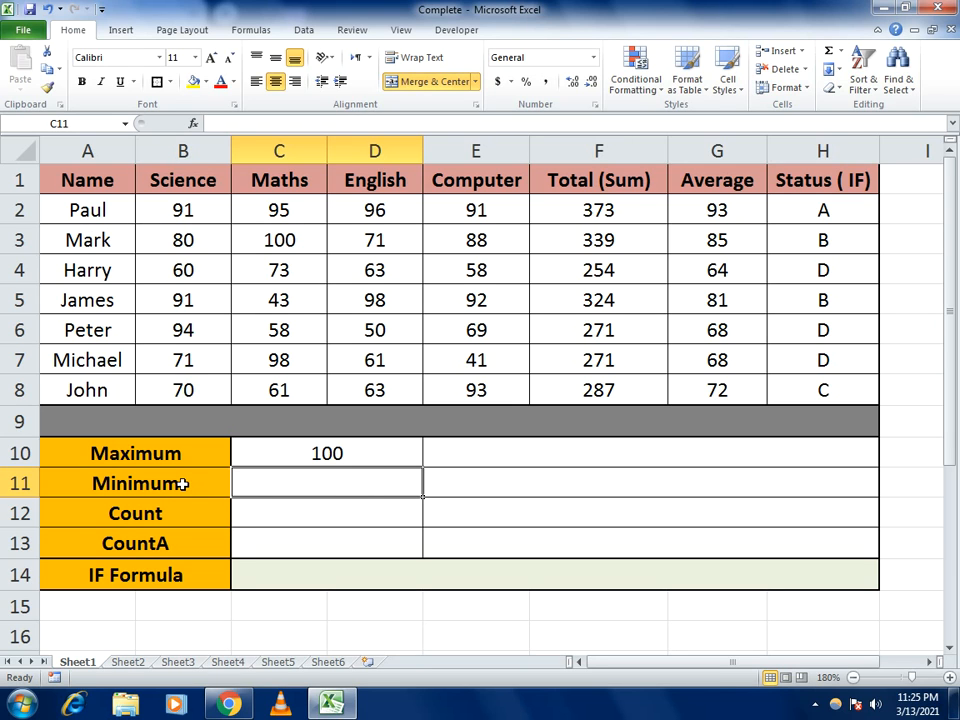
- Enter =MIN(B2:E8) in C11 to find the lowest mark across all four subjects
type("=")
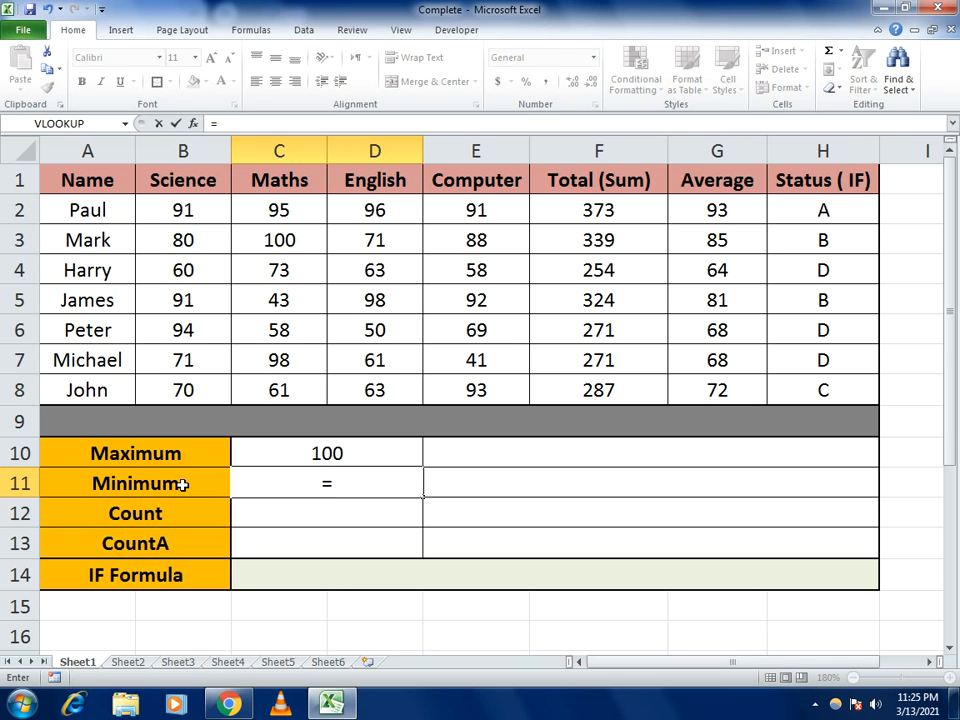
type("MIN")
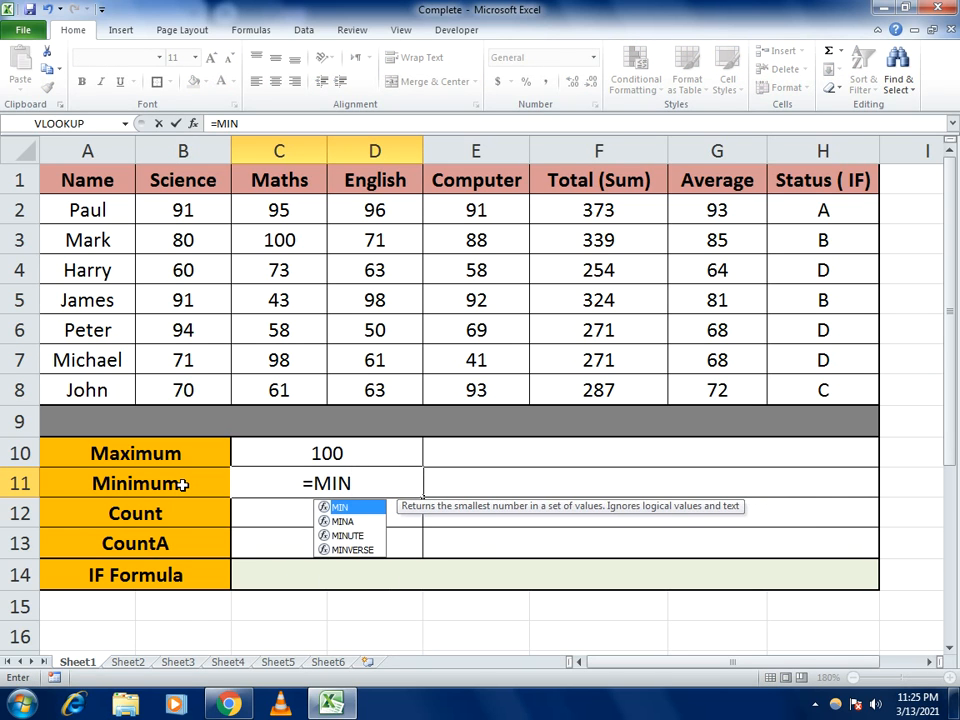
type("(")
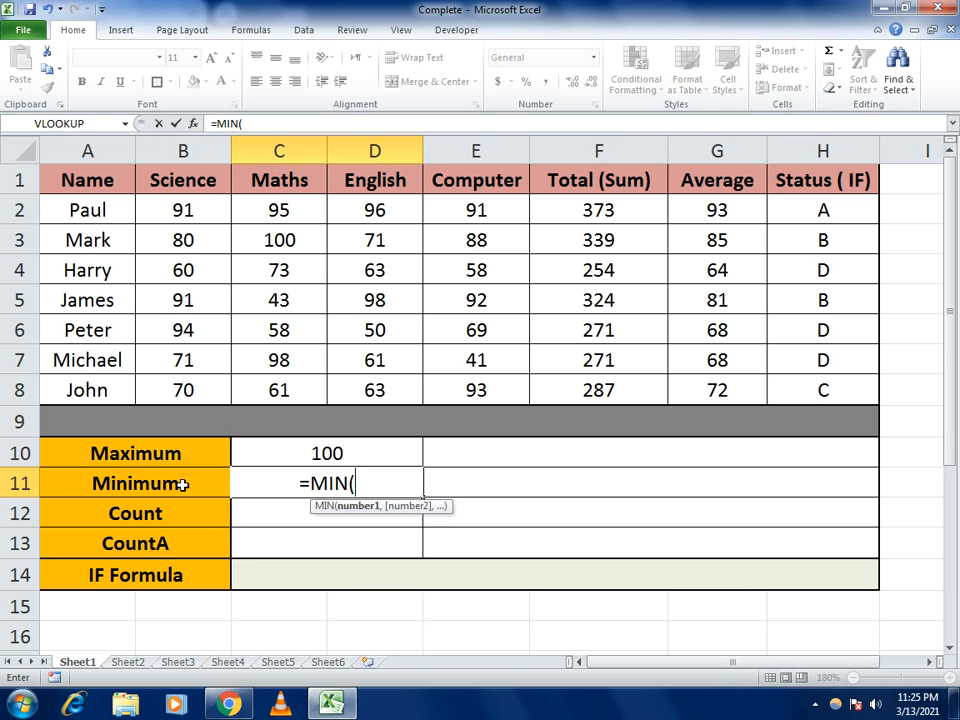
left_click_drag(189, 212, 463, 397)
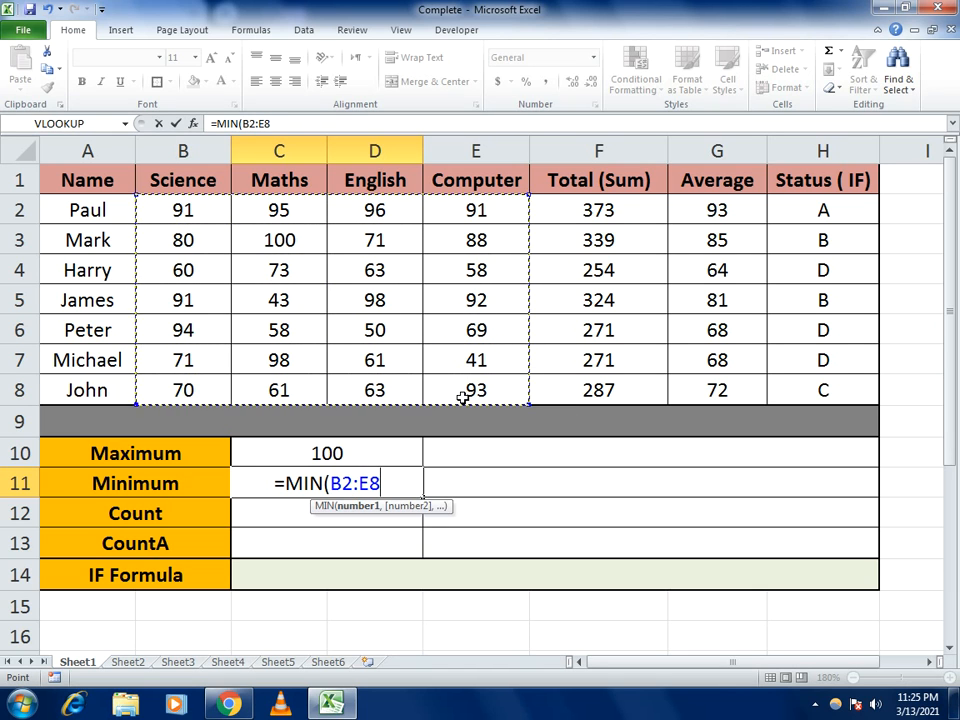
type(")")
key("Return")
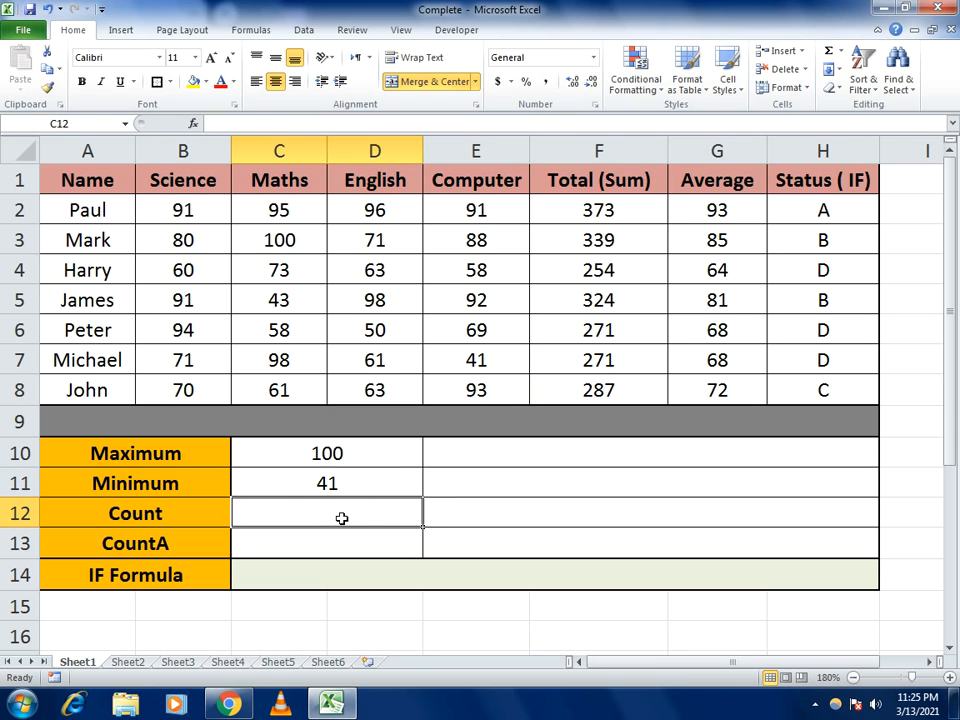
- Enter =COUNT(B2:B8) in C12 to count the numeric Science marks, and select the cell to check its formula
left_click(147, 515)
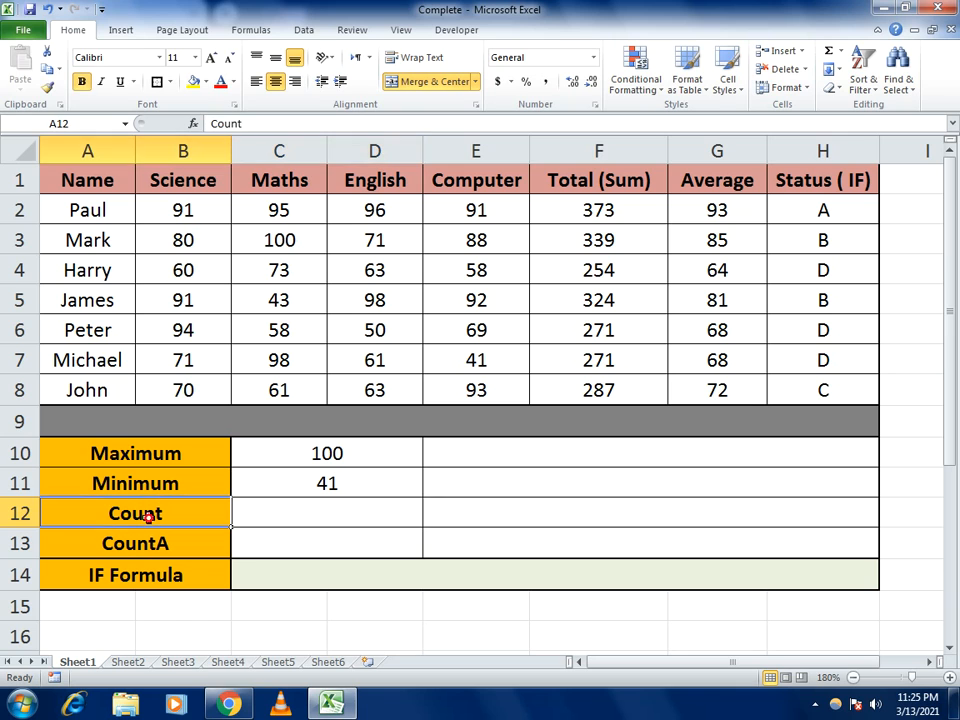
left_click(270, 508)
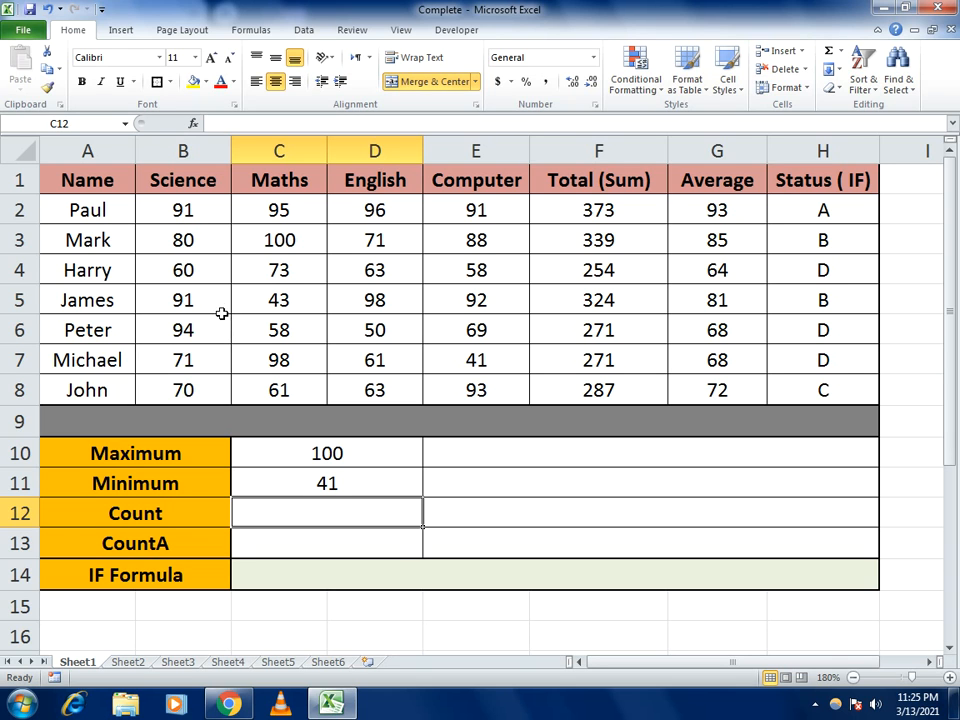
type("=COUNT")
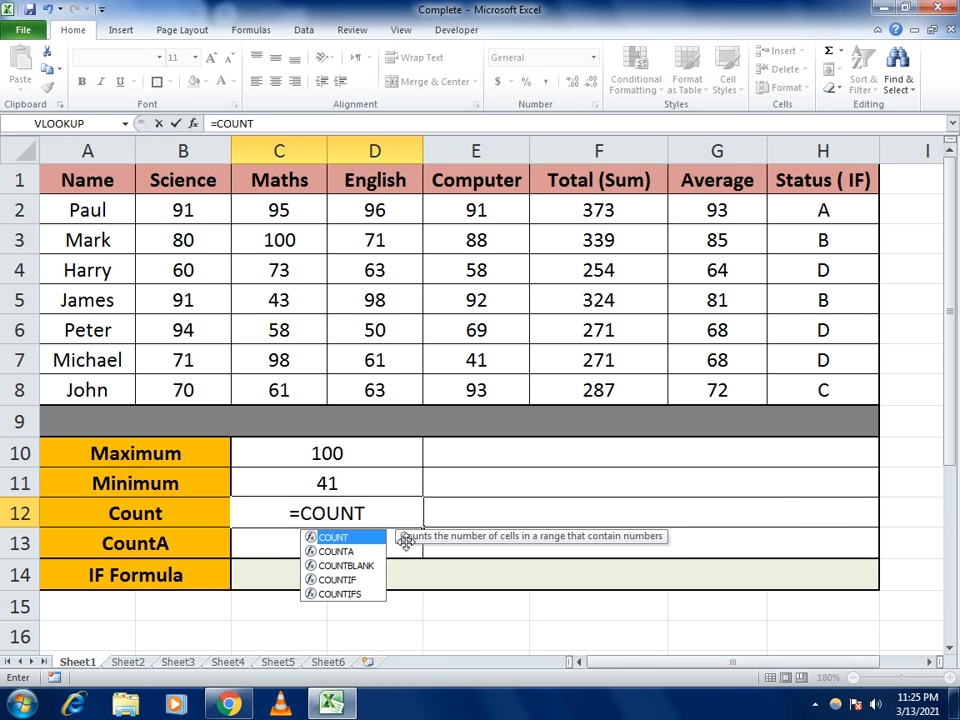
type("(")
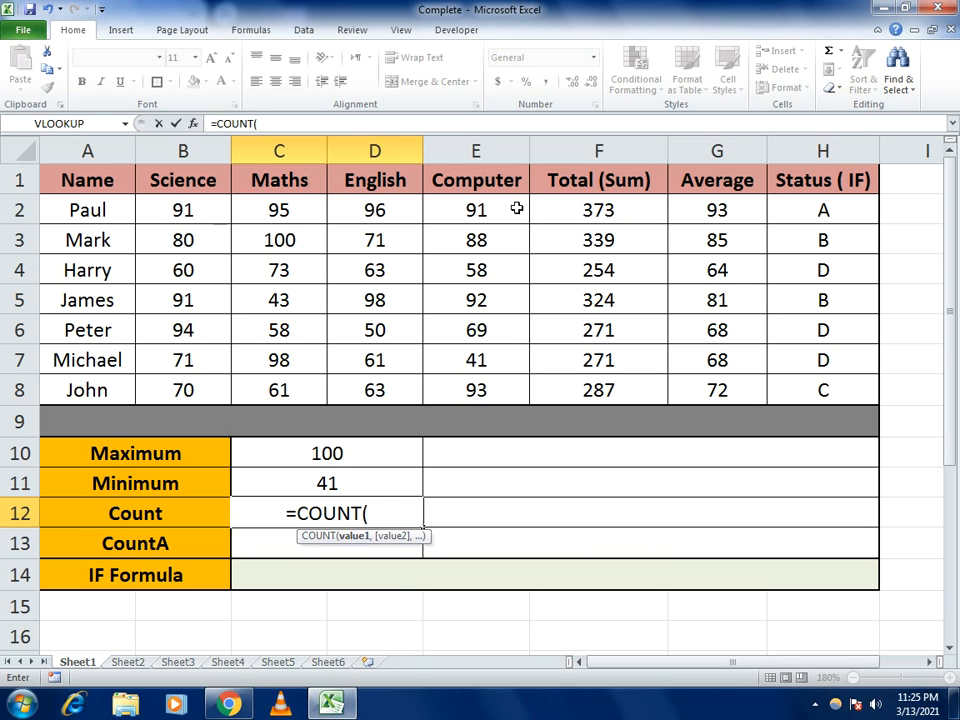
left_click(184, 208)
left_click_drag(182, 245, 178, 377)
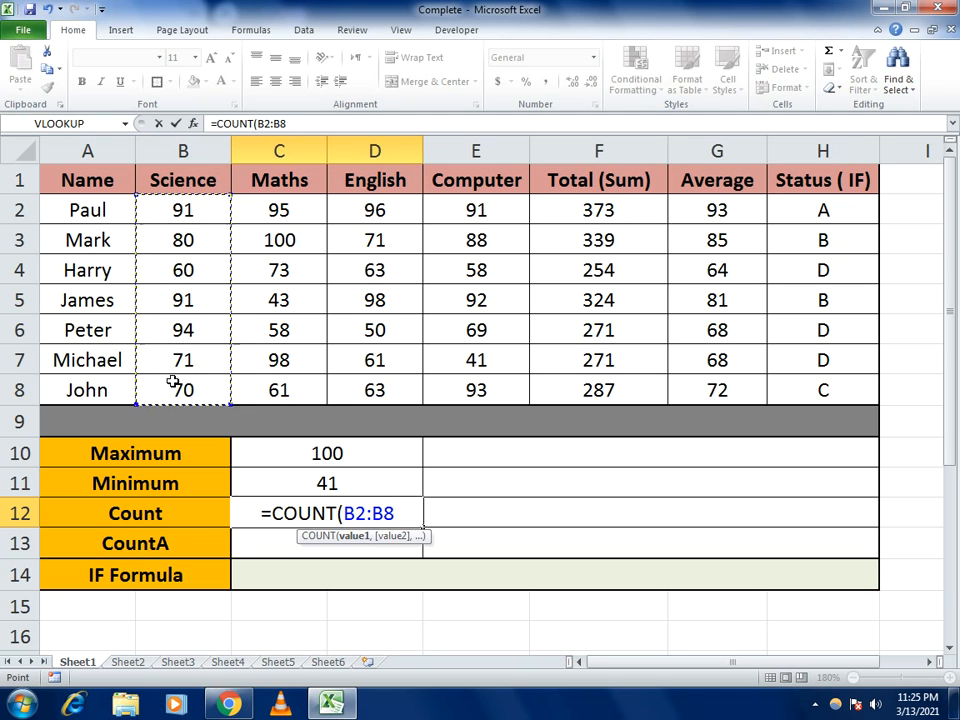
type(")")
key("Return")
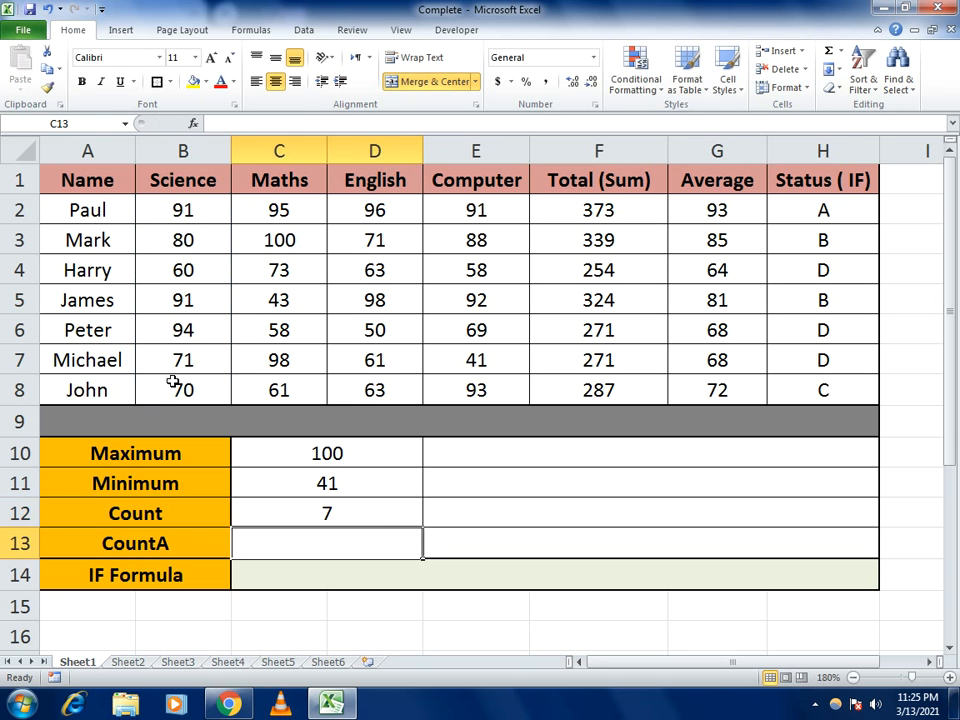
left_click(299, 519)
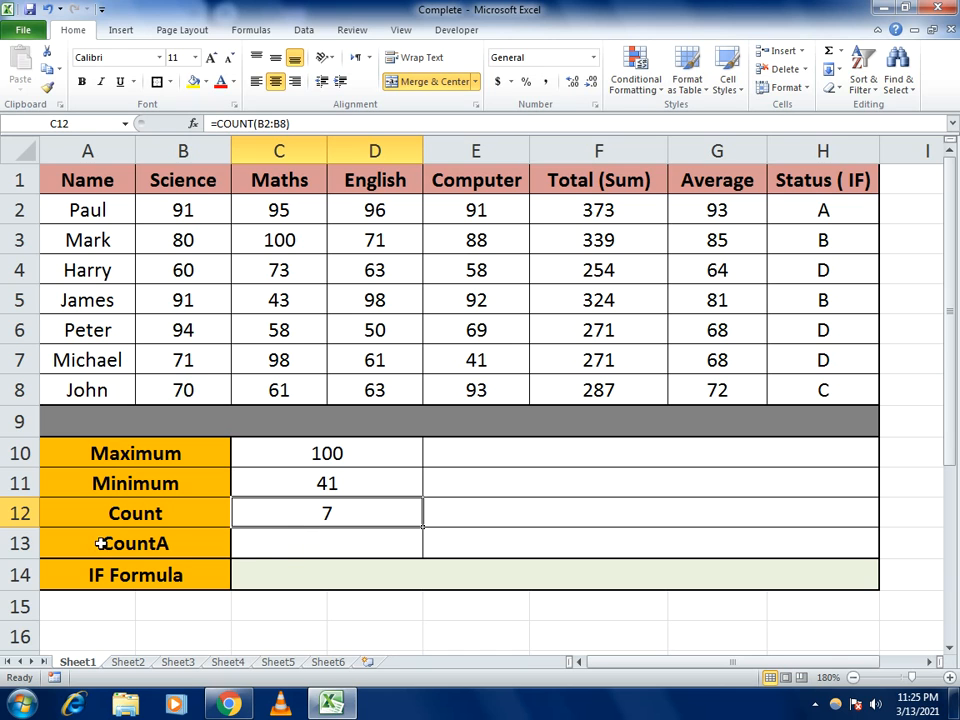
- Enter =COUNTA(A2:A8) in C13 to count the non-empty student name cells
left_click(268, 544)
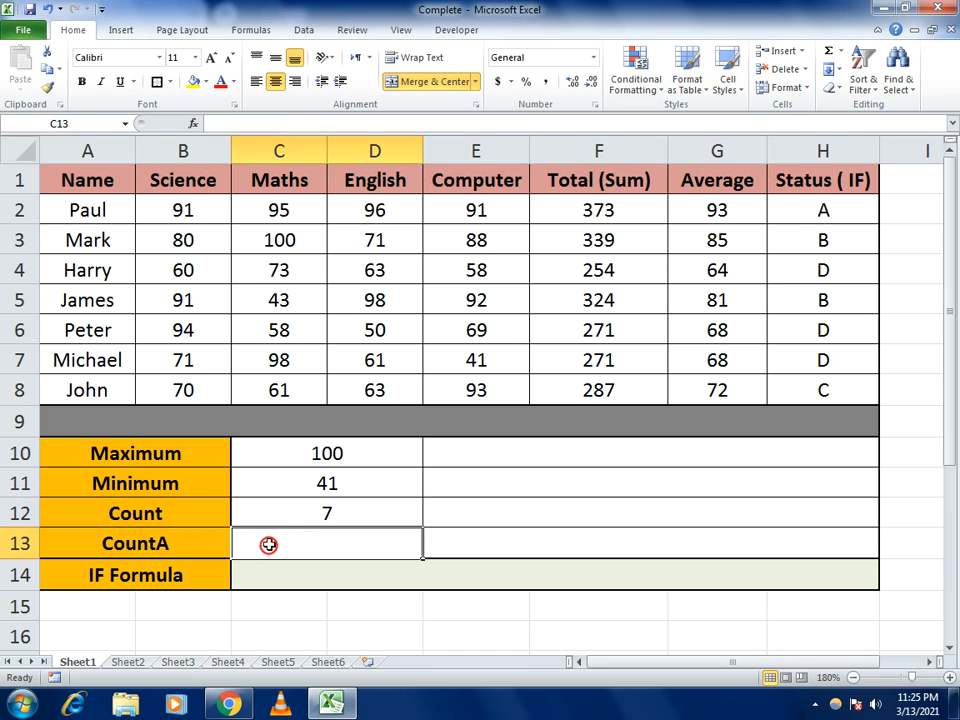
type("=COUNTA")
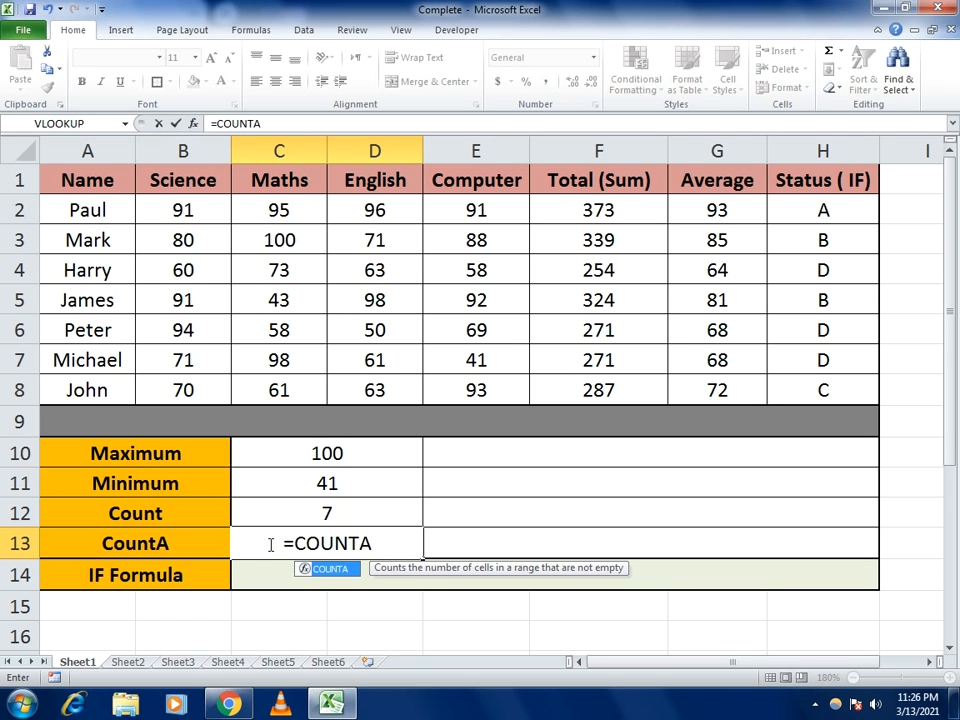
type("(")
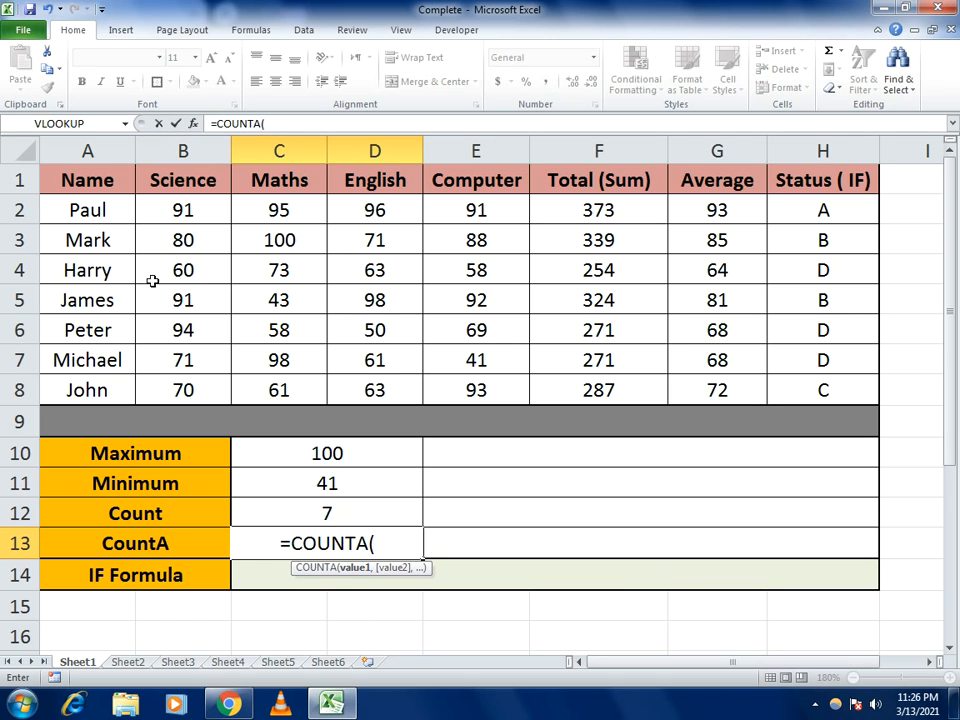
left_click_drag(100, 208, 101, 375)
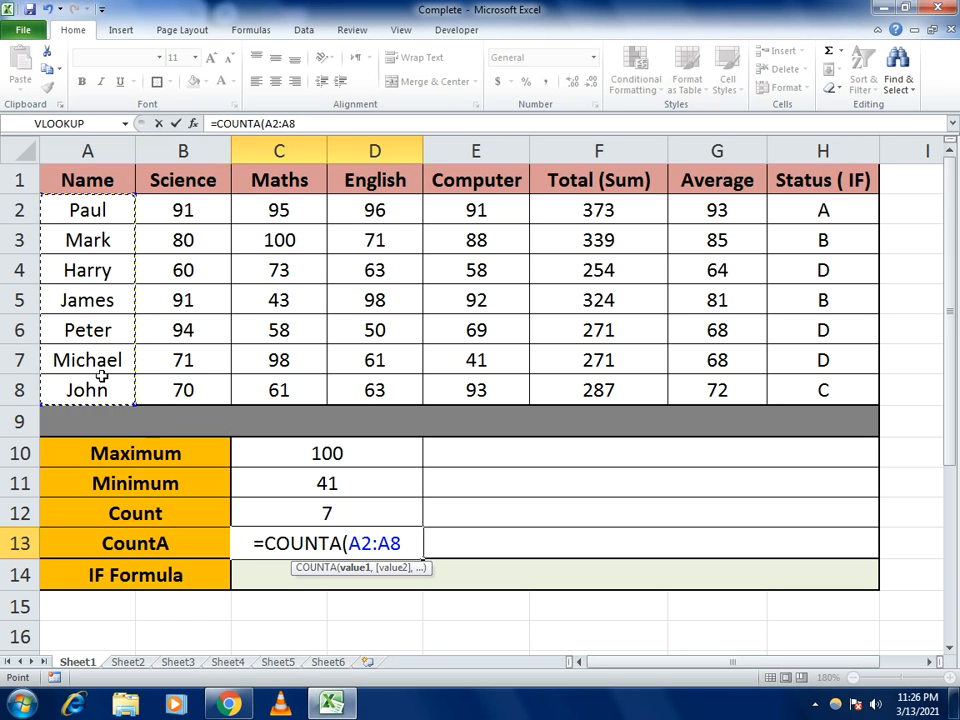
type(")")
key("Return")
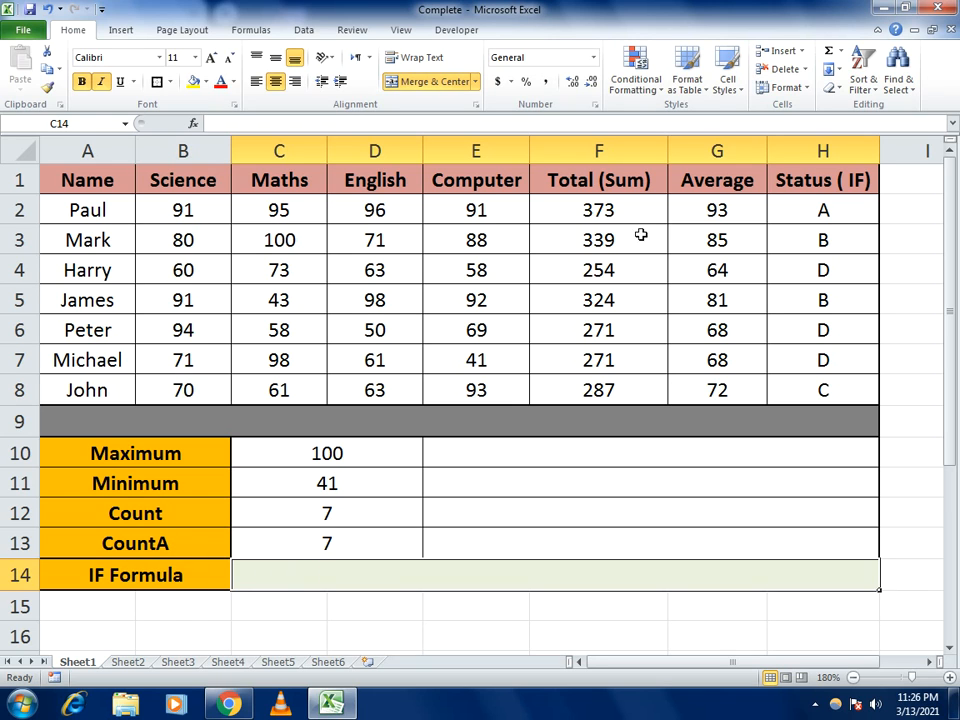
- Copy the nested IF formula from H2 and enter it as plain text with a leading apostrophe in C14
left_click(841, 215)
left_click_drag(551, 124, 245, 95)
key("ctrl+c")
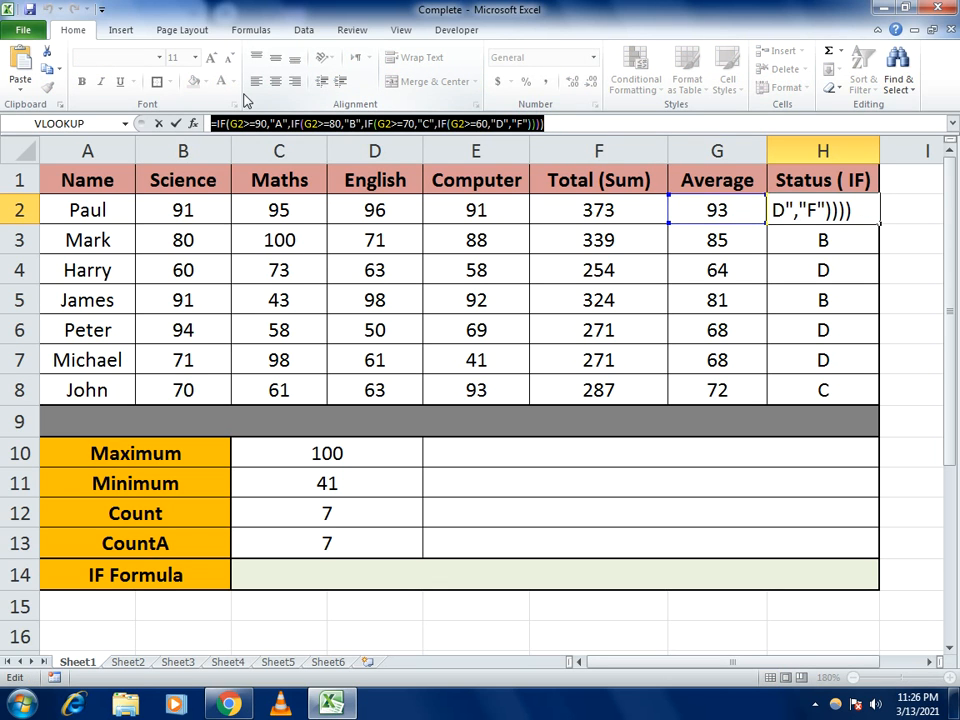
key("Escape")
left_click(392, 572)
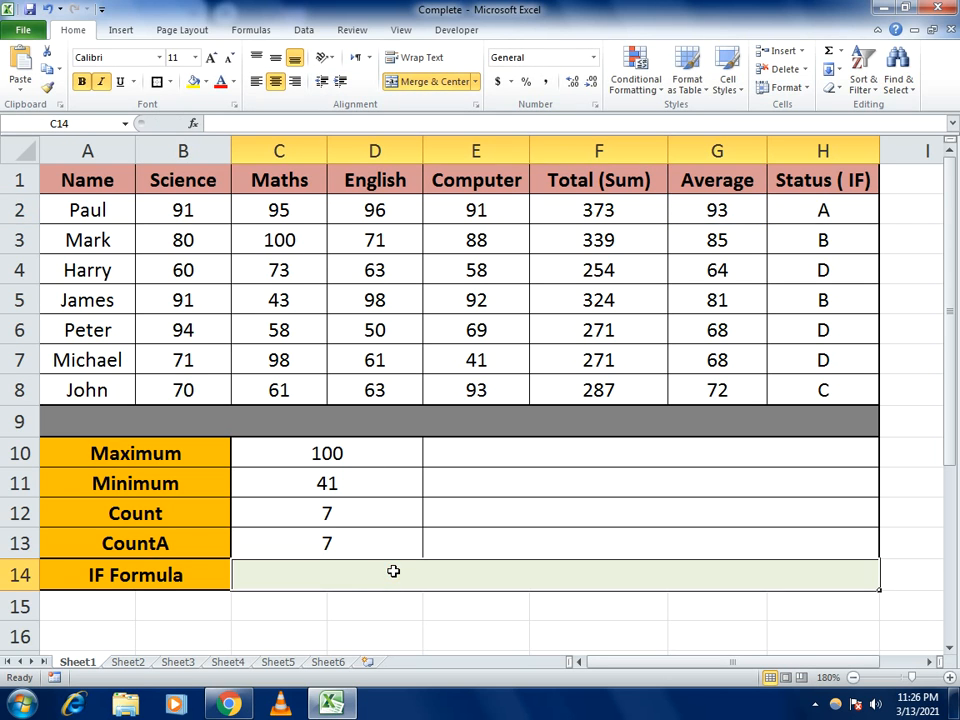
type("'")
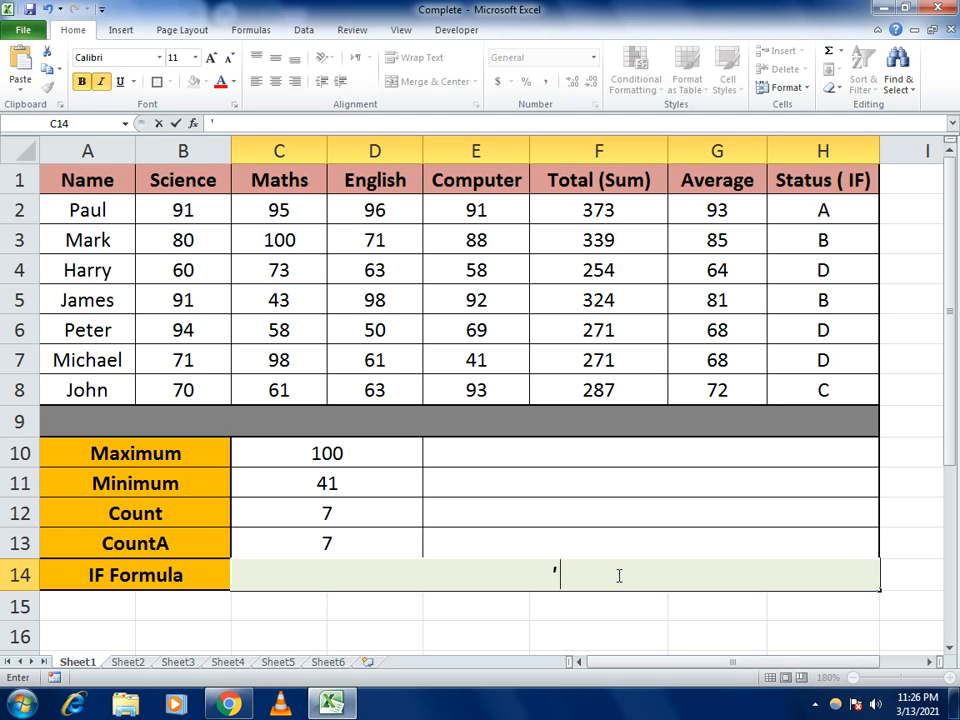
key("ctrl+v")
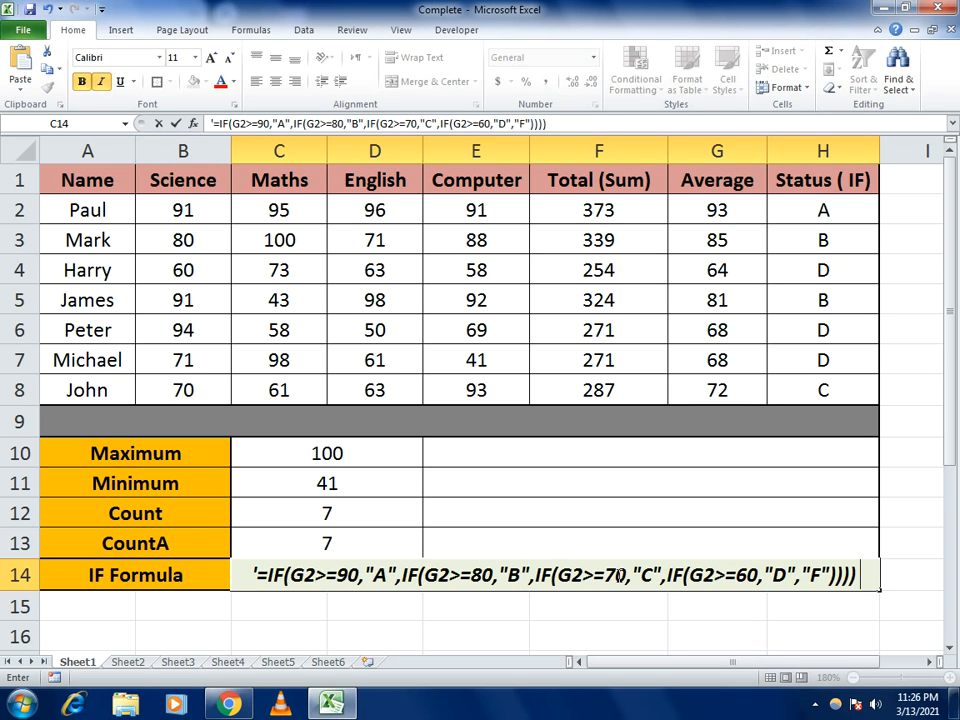
key("Return")
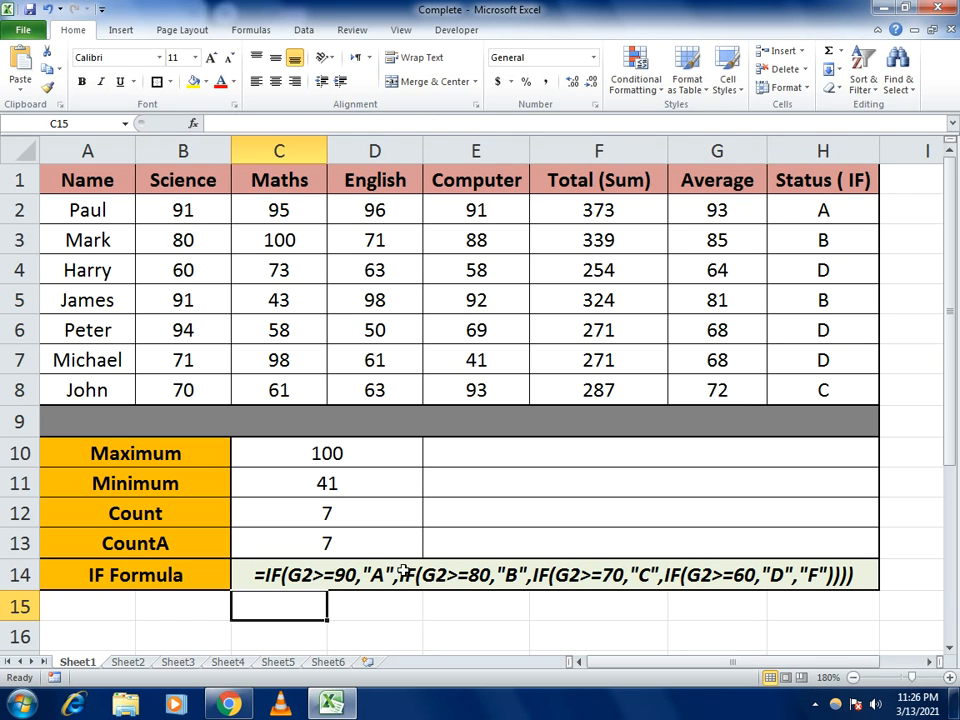
- Copy the Maximum formula from C10 and enter it as the text =MAX(B2:E8) in E10, using a leading apostrophe
left_click(326, 453)
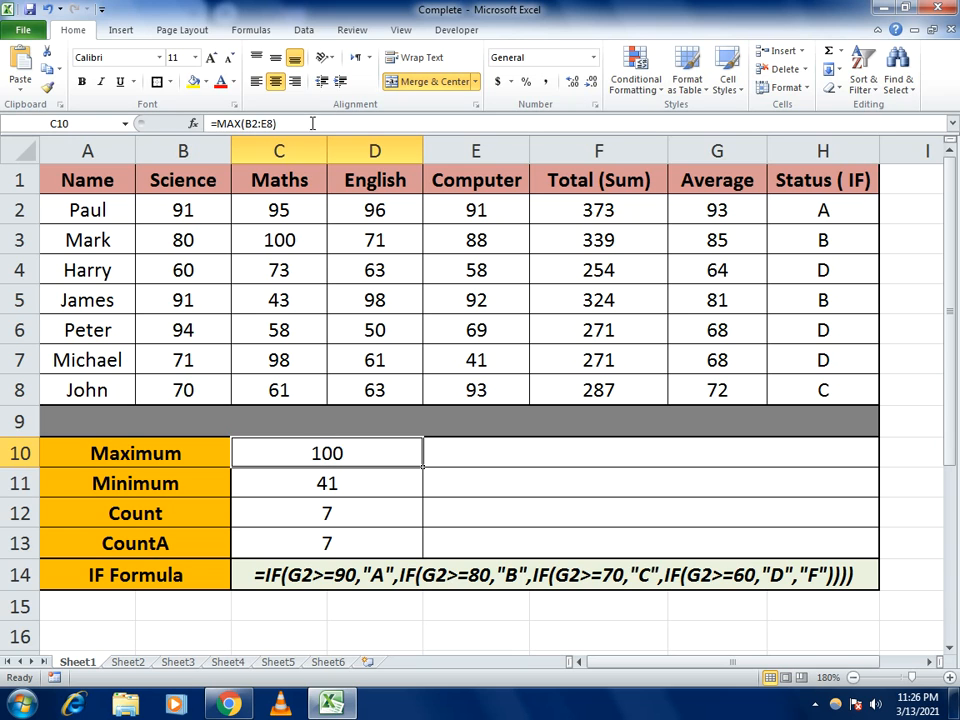
left_click_drag(312, 124, 198, 130)
key("ctrl+c")
key("Escape")
left_click(480, 452)
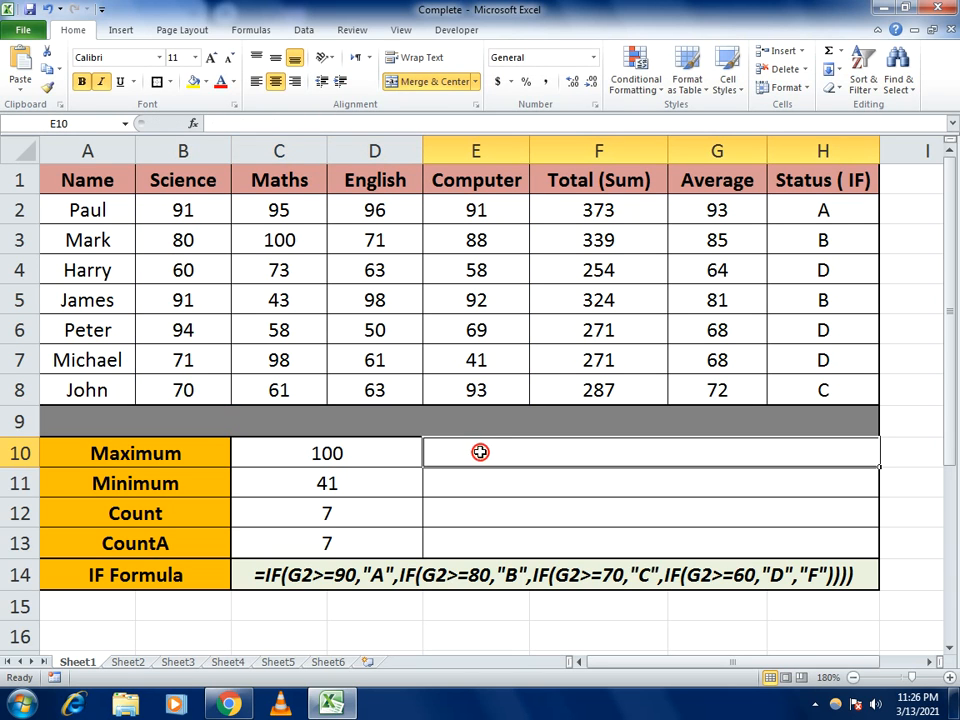
type("'")
key("ctrl+v")
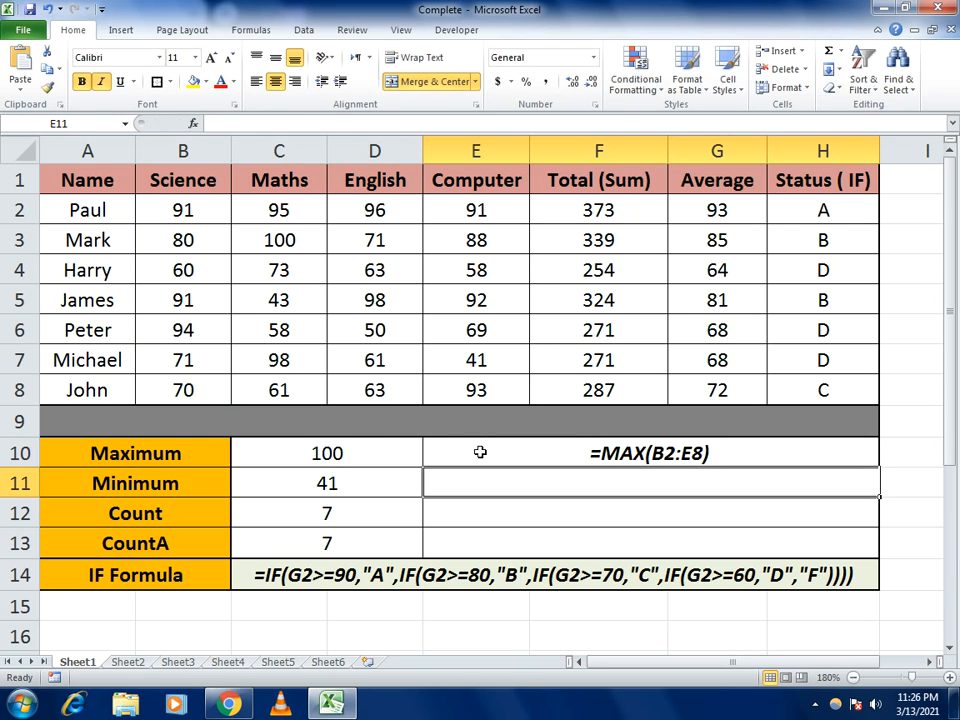
- Copy the Minimum formula from C11 and enter it as the text =MIN(B2:E8) in E11, using a leading apostrophe
left_click(364, 488)
left_click_drag(291, 124, 22, 135)
key("ctrl+c")
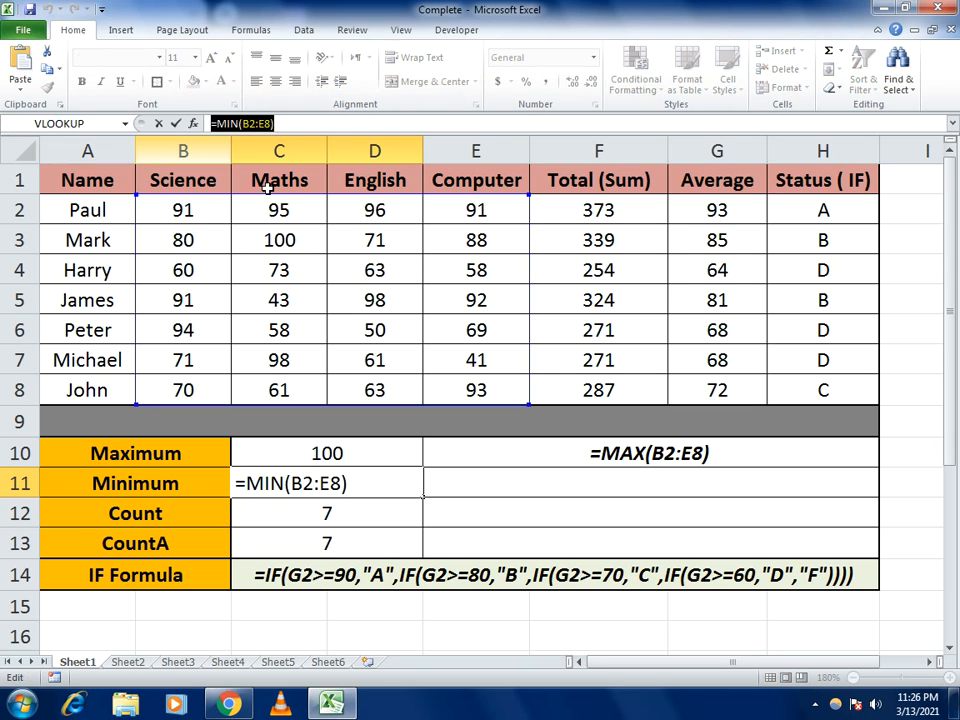
key("Escape")
left_click(575, 485)
type("'")
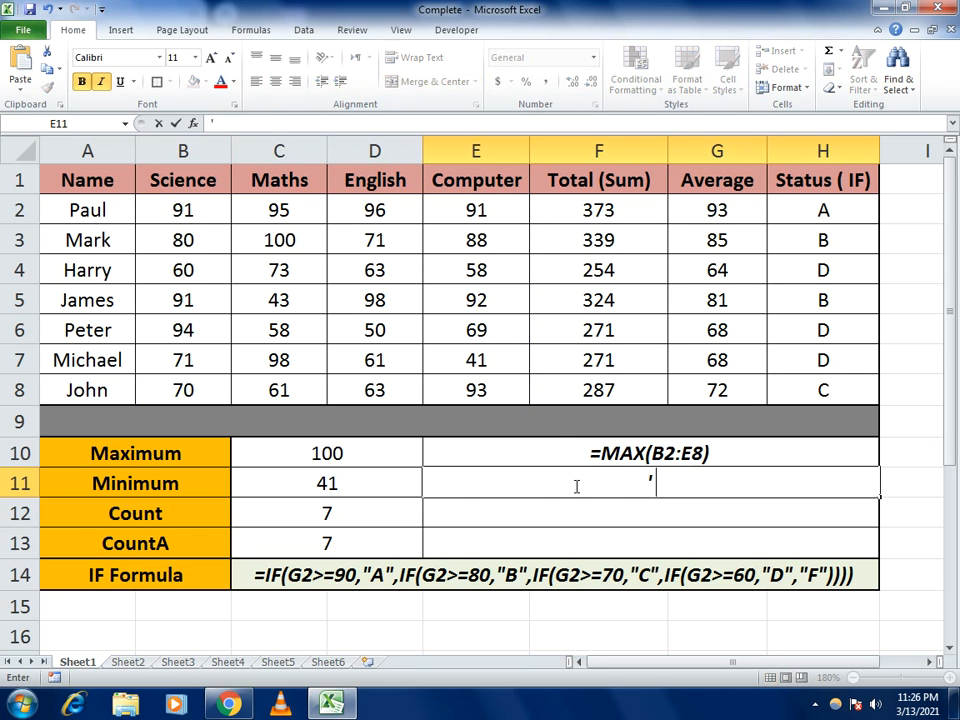
key("ctrl+v")
key("Return")
- Copy the Count formula from C12 and enter it as the text =COUNT(B2:B8) in E12, using a leading apostrophe
left_click(318, 507)
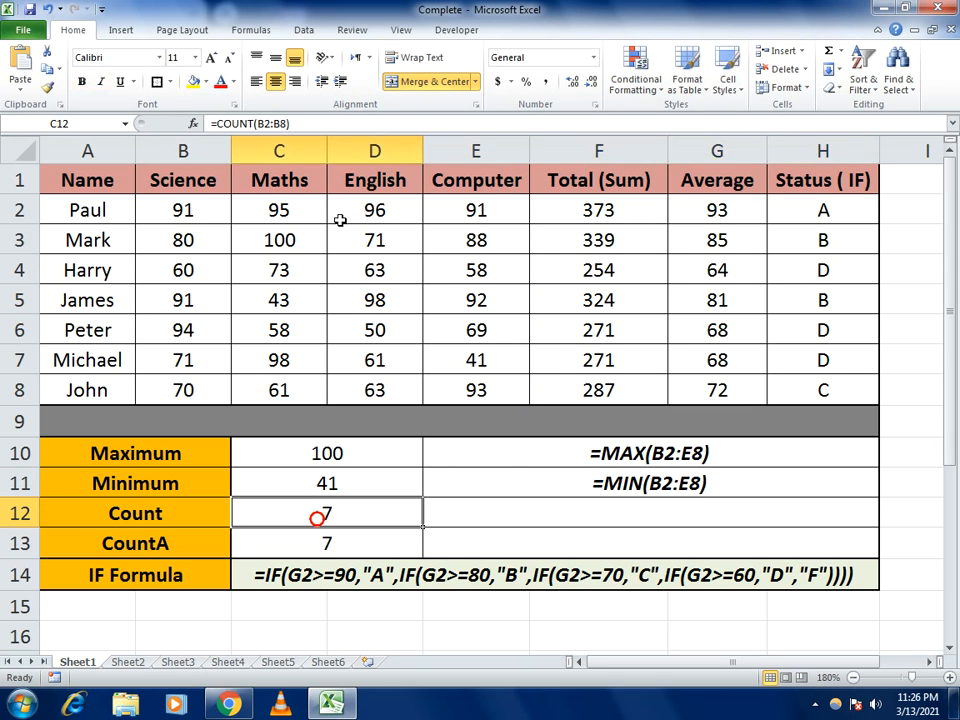
left_click_drag(292, 124, 72, 128)
key("ctrl+c")
key("Escape")
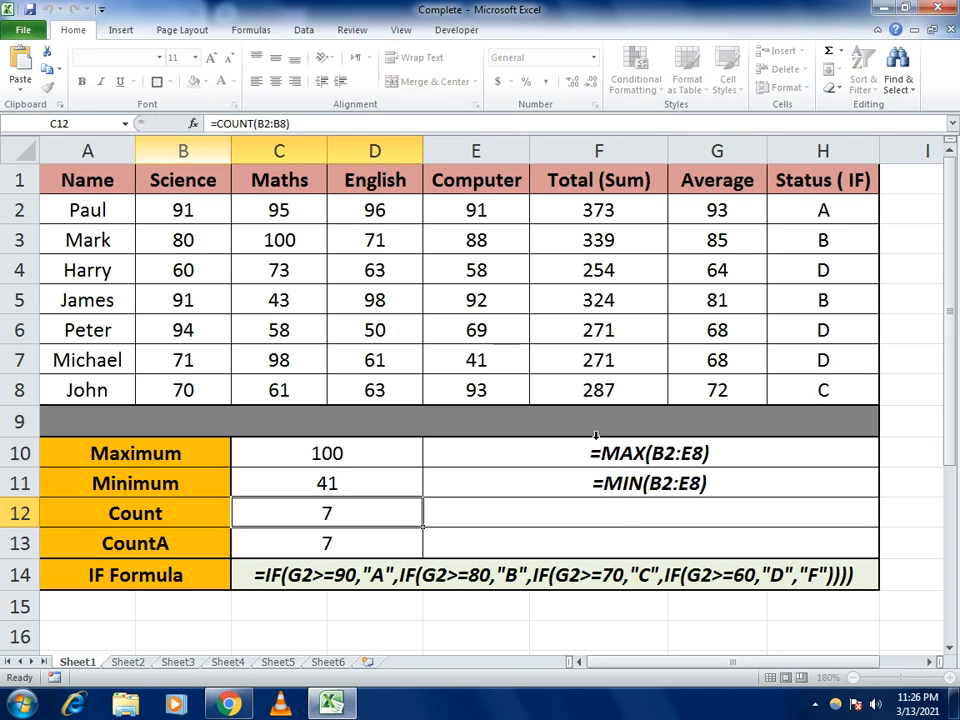
left_click(617, 519)
type("'")
key("ctrl+v")
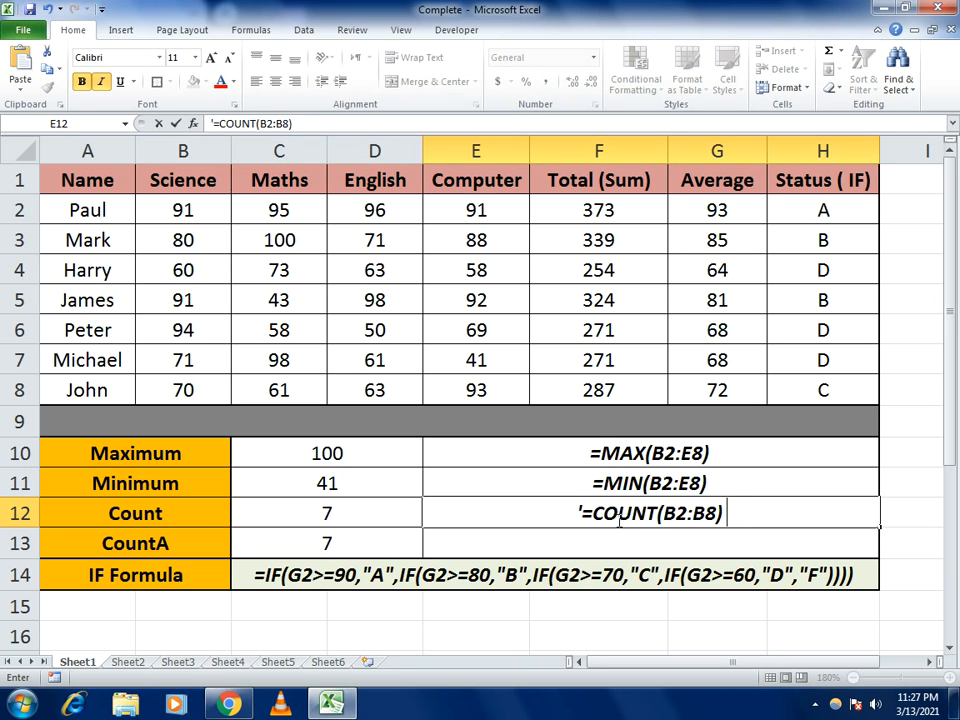
key("Return")
- Copy the CountA formula from C13 and enter it as the text =COUNTA(A2:A8) in E13, using a leading apostrophe
left_click(325, 540)
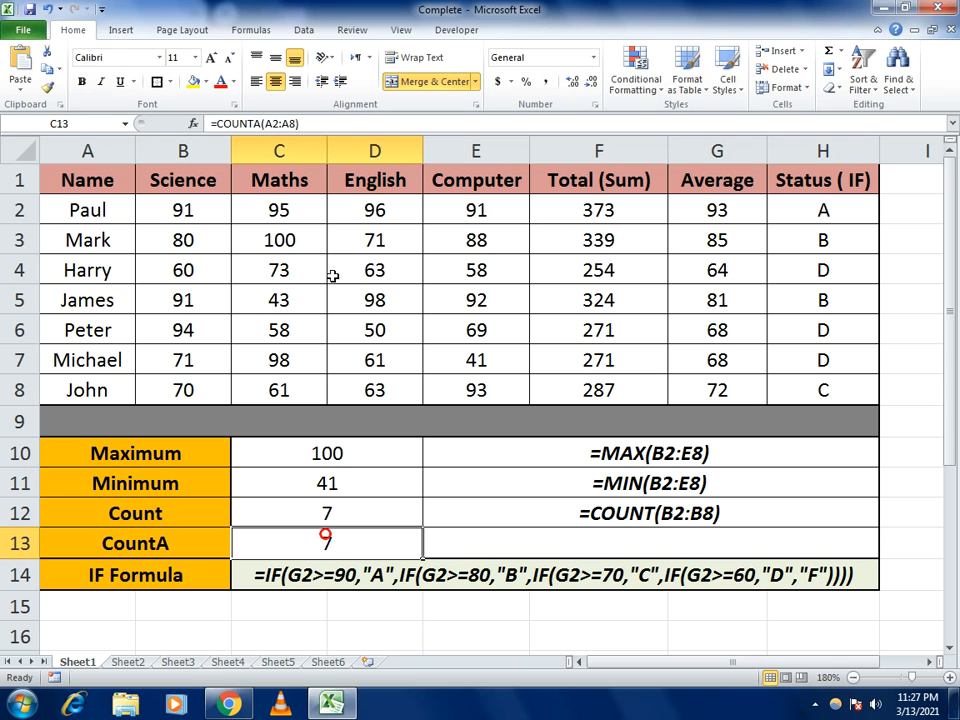
left_click_drag(303, 123, 212, 123)
key("ctrl+c")
key("Escape")
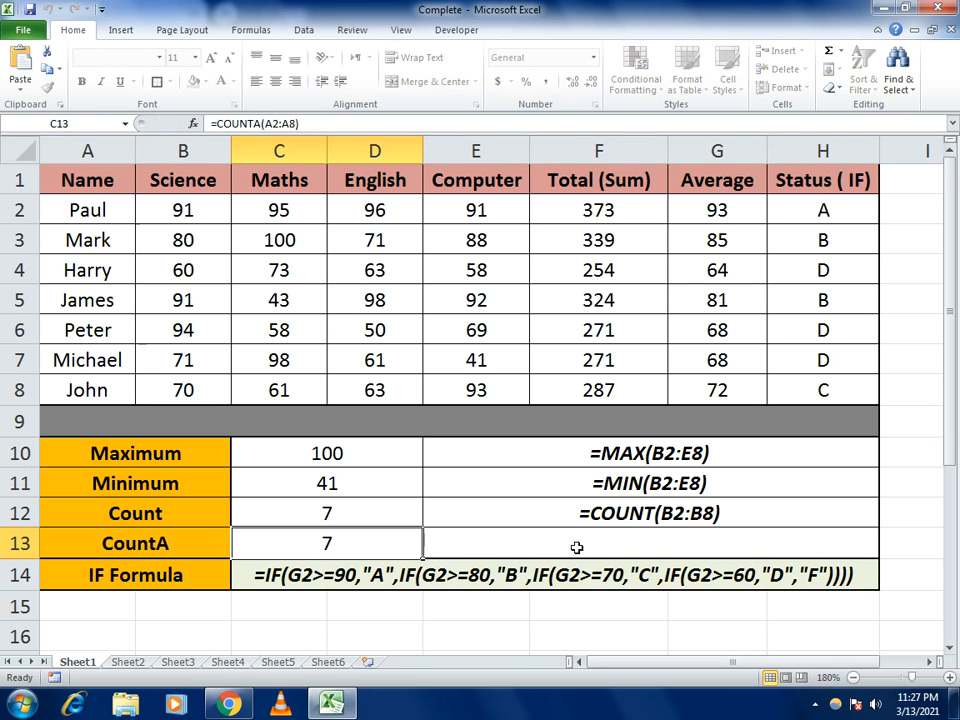
key("alt+Tab")
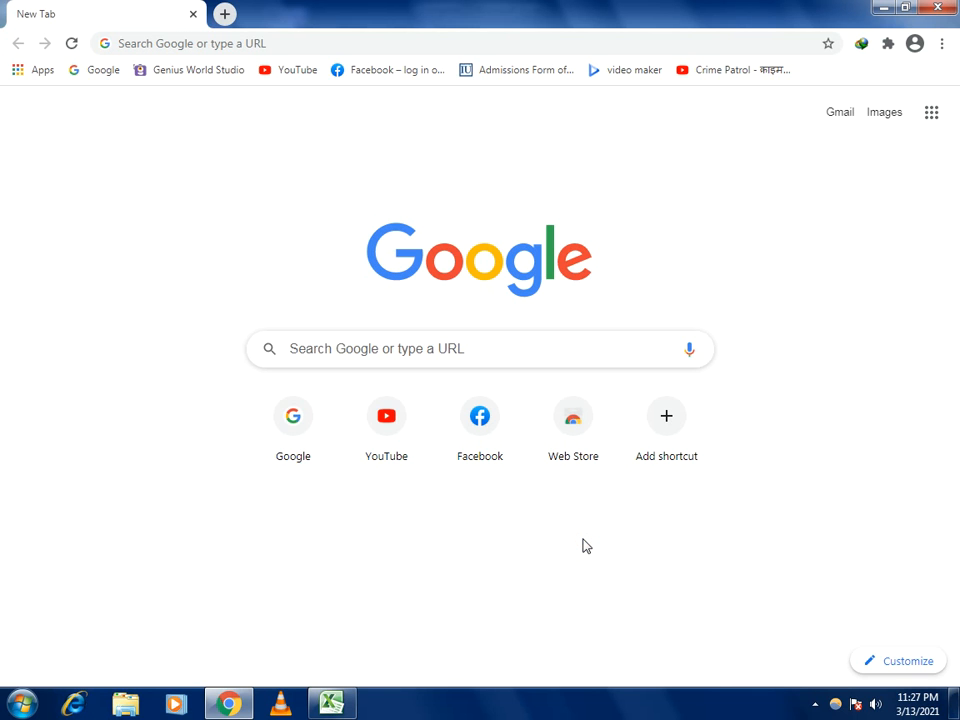
left_click(882, 8)
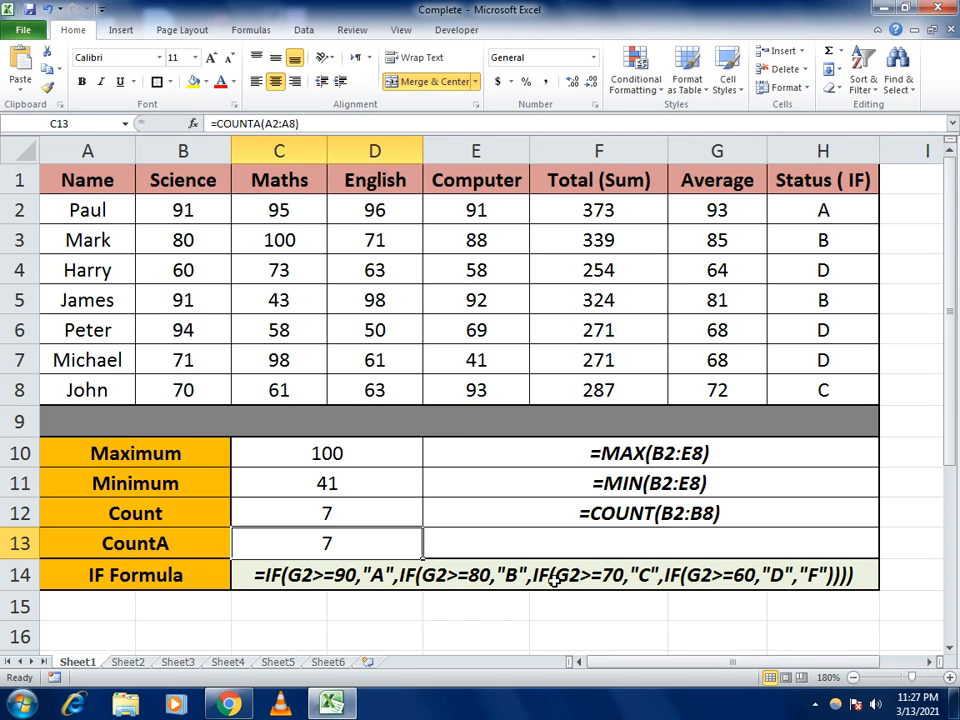
left_click(609, 547)
type("'")
key("ctrl+v")
key("Return")
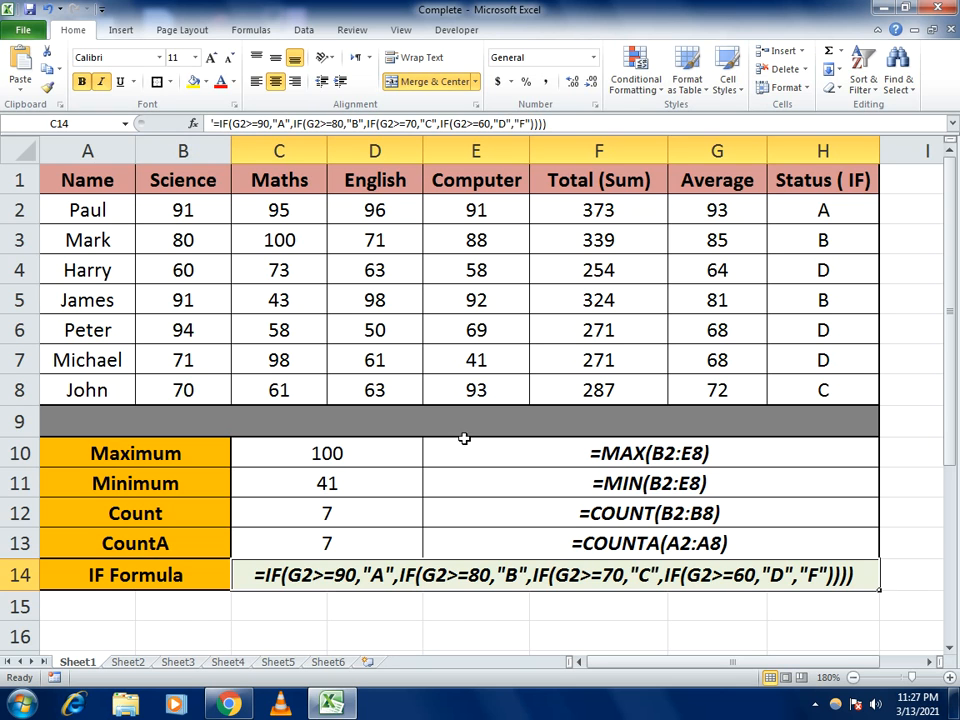
- On Sheet2, enter =LCM(A2:B2) in C2 to get the least common multiple of the first number pair
left_click(127, 662)
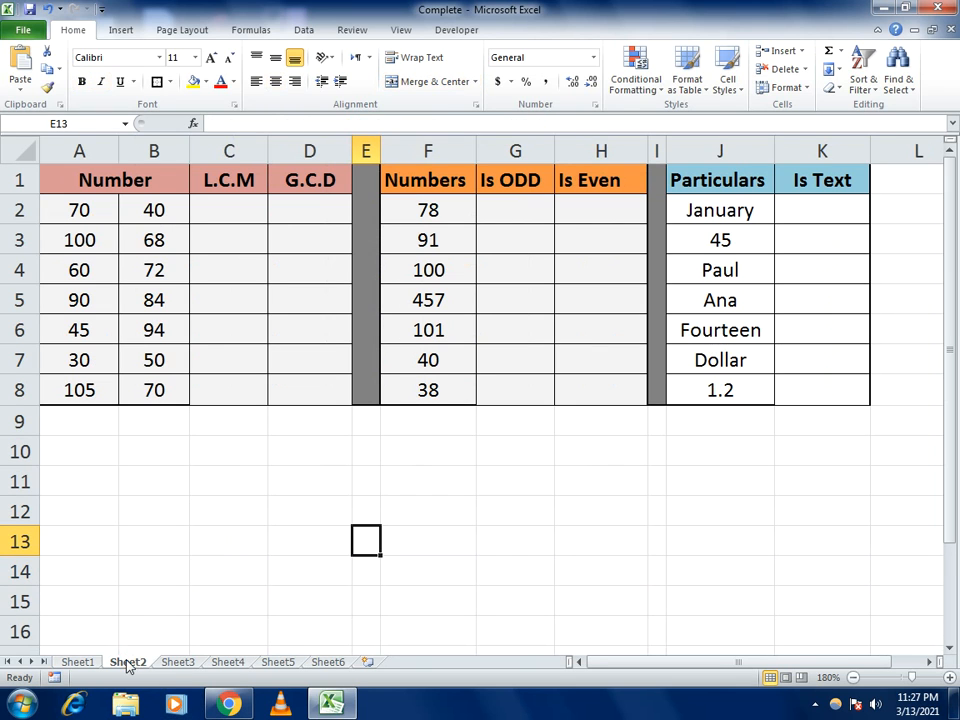
left_click(153, 451)
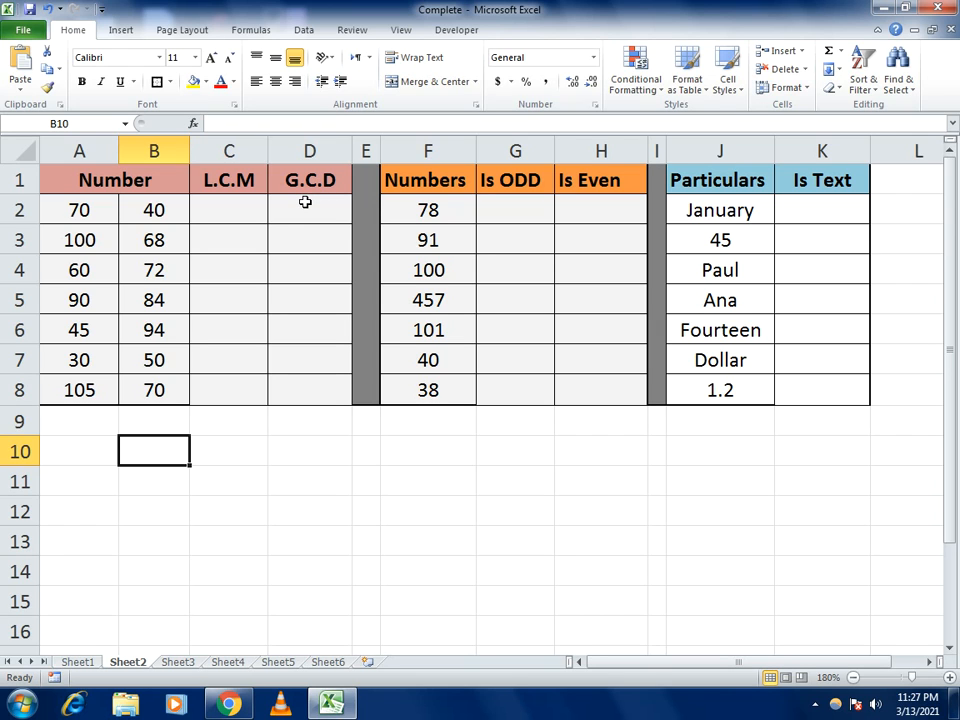
left_click(252, 212)
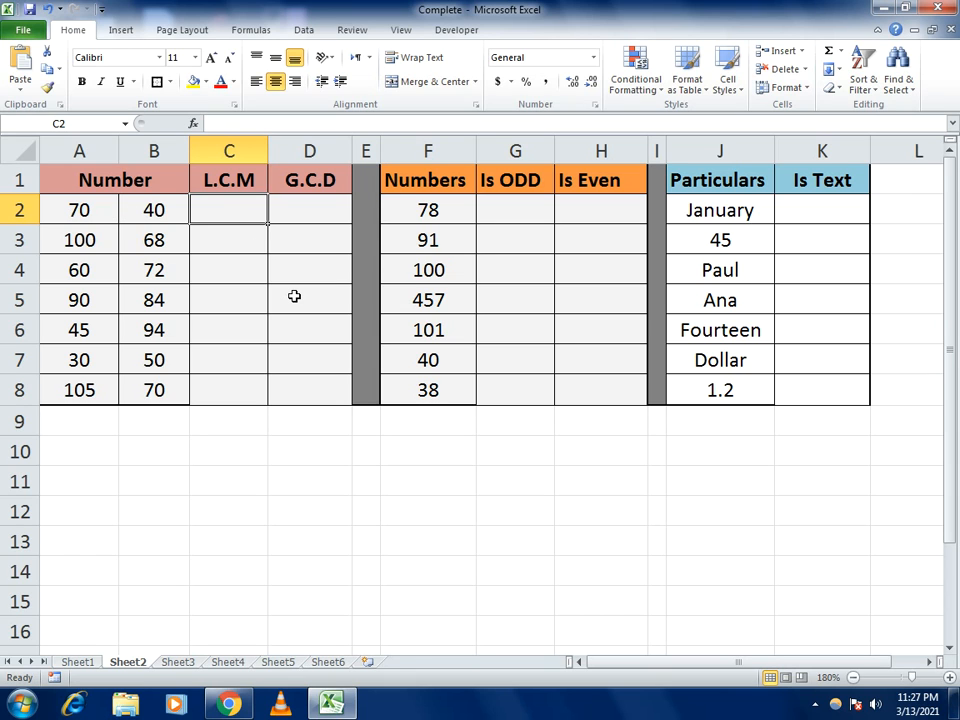
type("=")
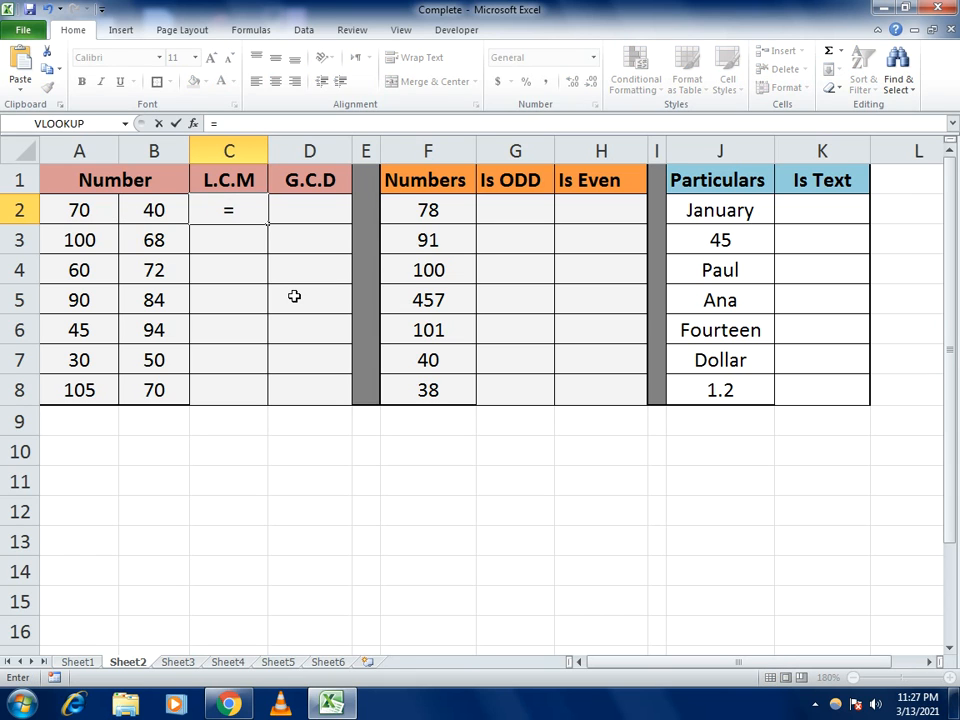
type("LE")
key("BackSpace")
type("C")
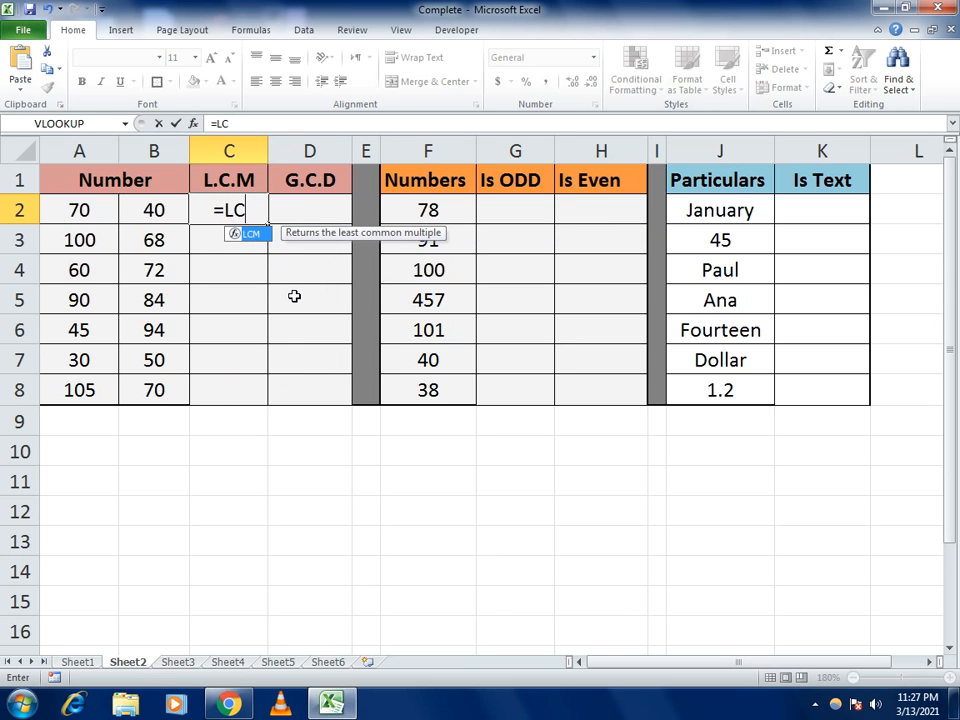
type("M(")
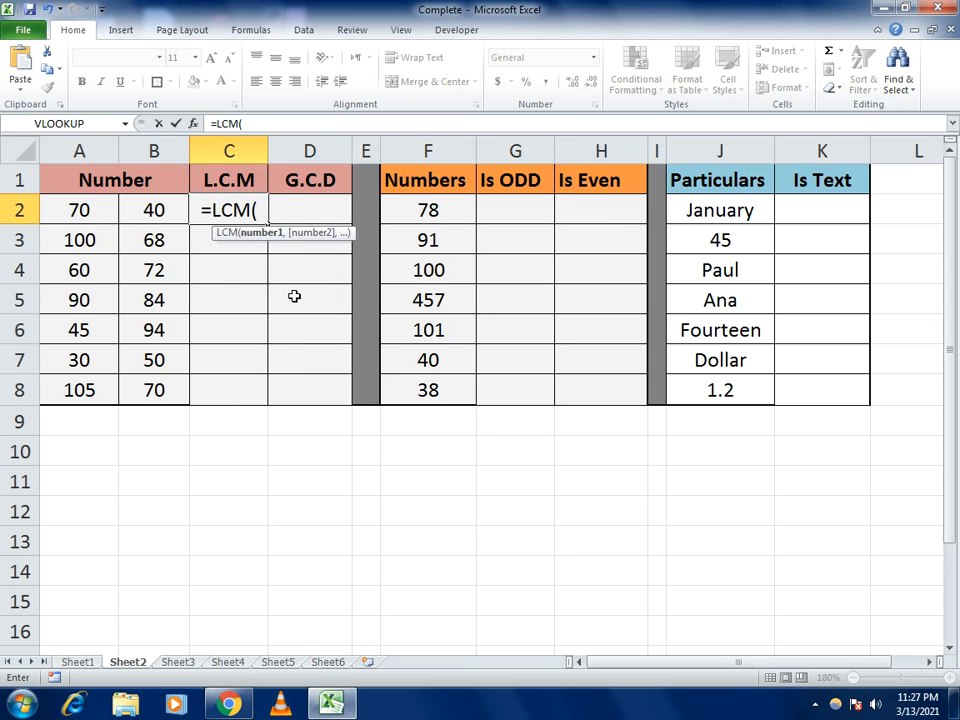
left_click_drag(72, 212, 126, 208)
type(")")
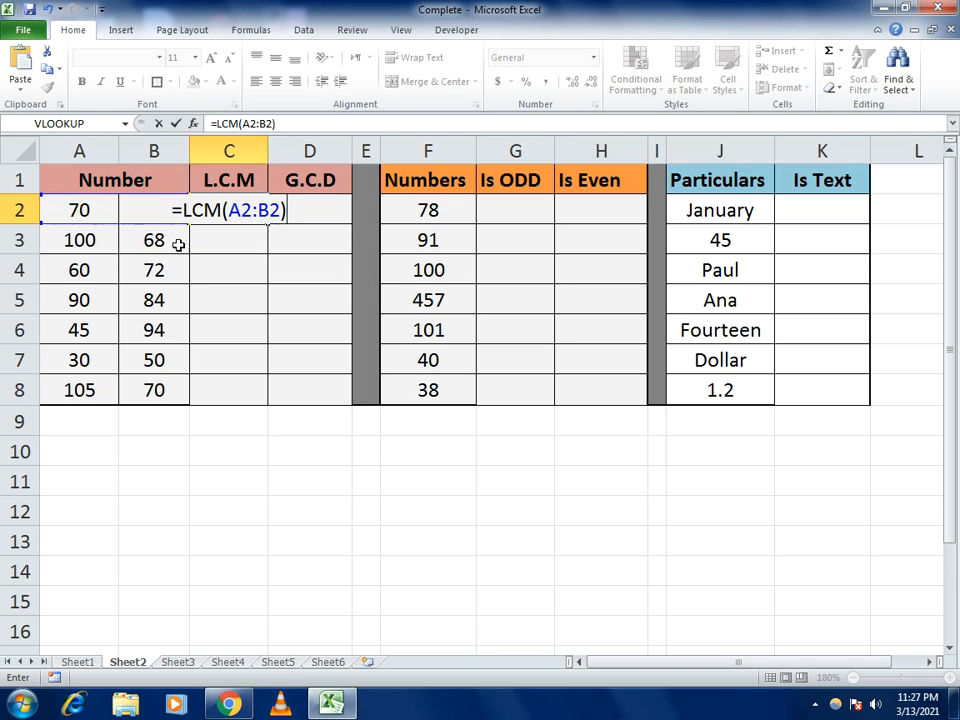
key("Return")
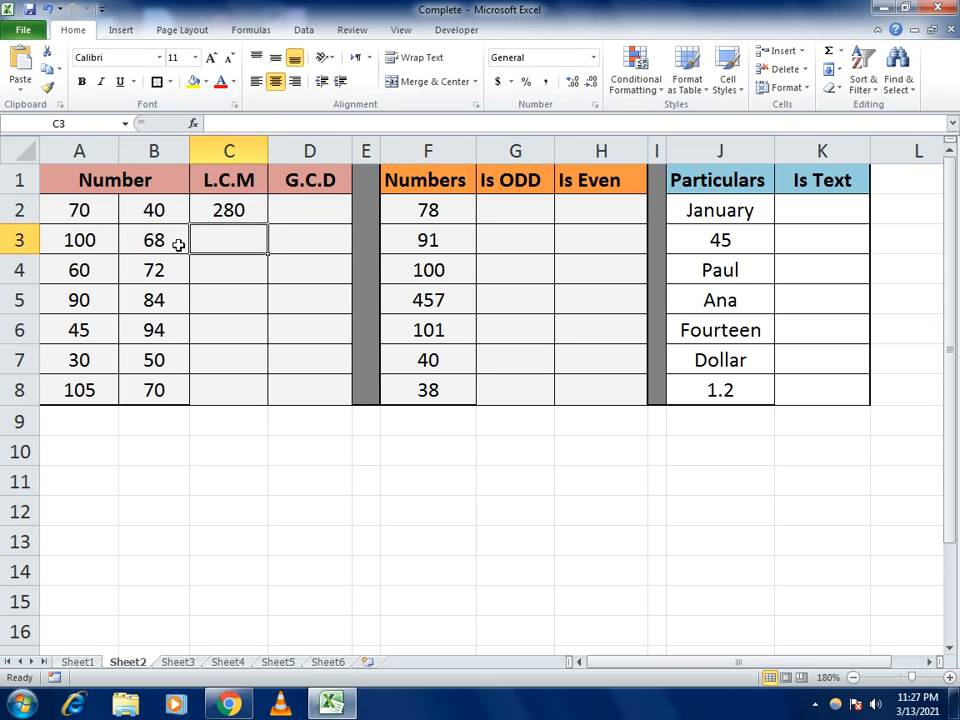
- Fill the LCM formula from C2 down to C8 for the remaining number pairs
left_click(216, 210)
left_click_drag(268, 225, 268, 392)
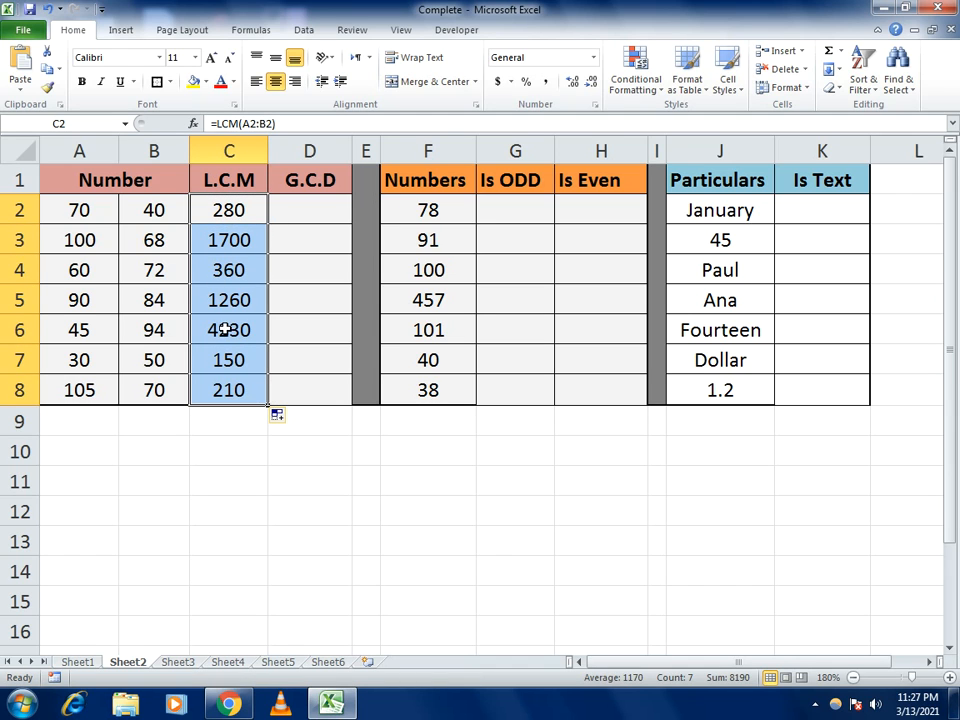
left_click(228, 455)
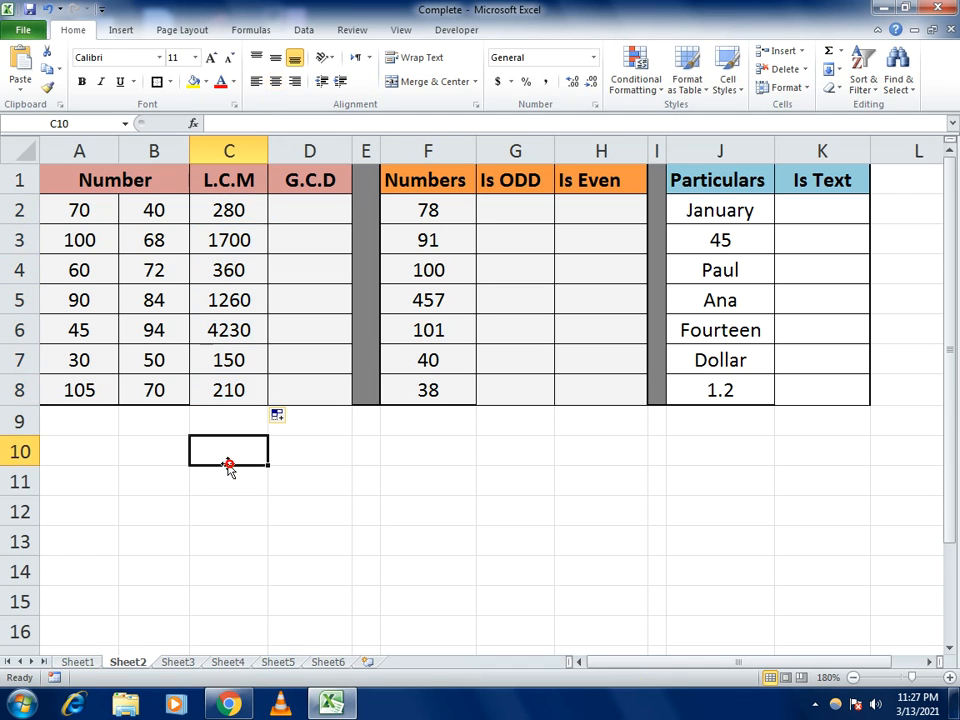
- Enter =GCD(A2:B2) in D2 and fill it down to D8 for all the number pairs
left_click(282, 222)
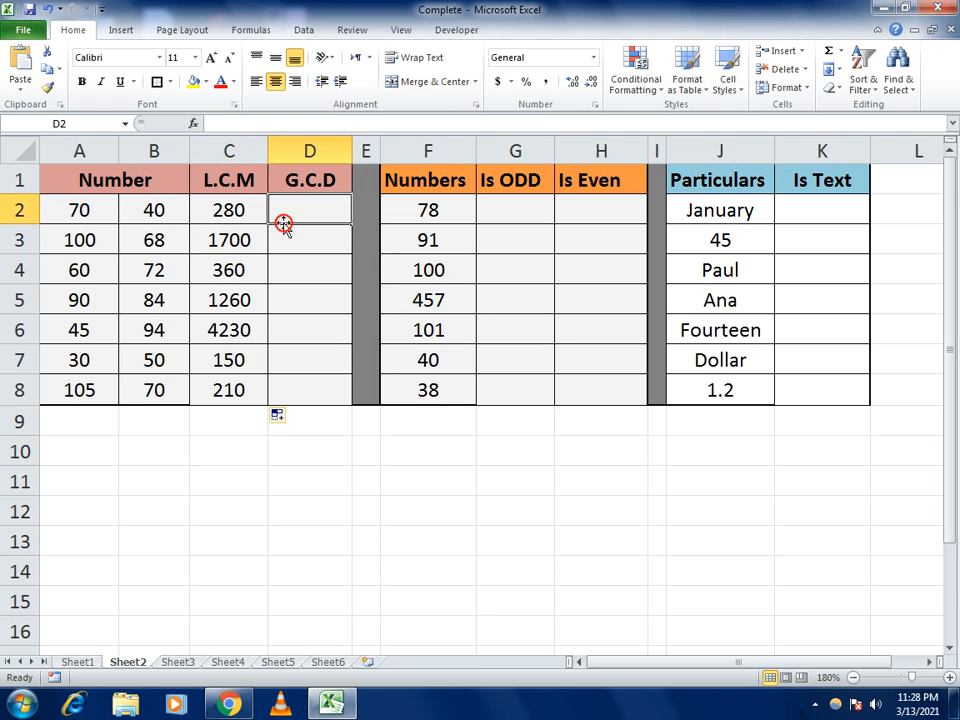
type("=GCD")
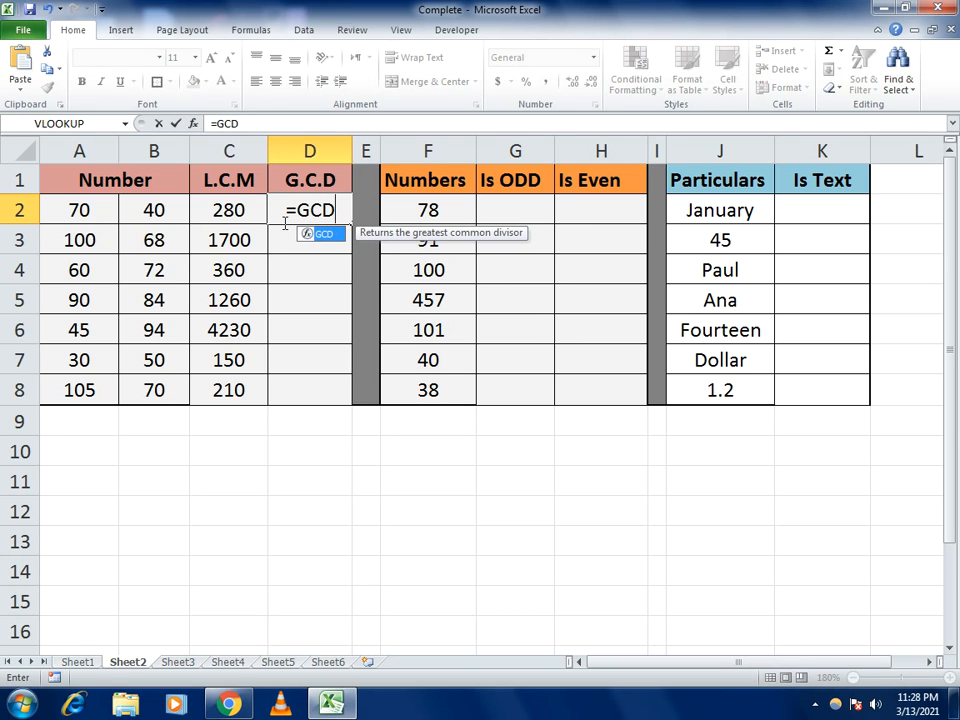
type("(")
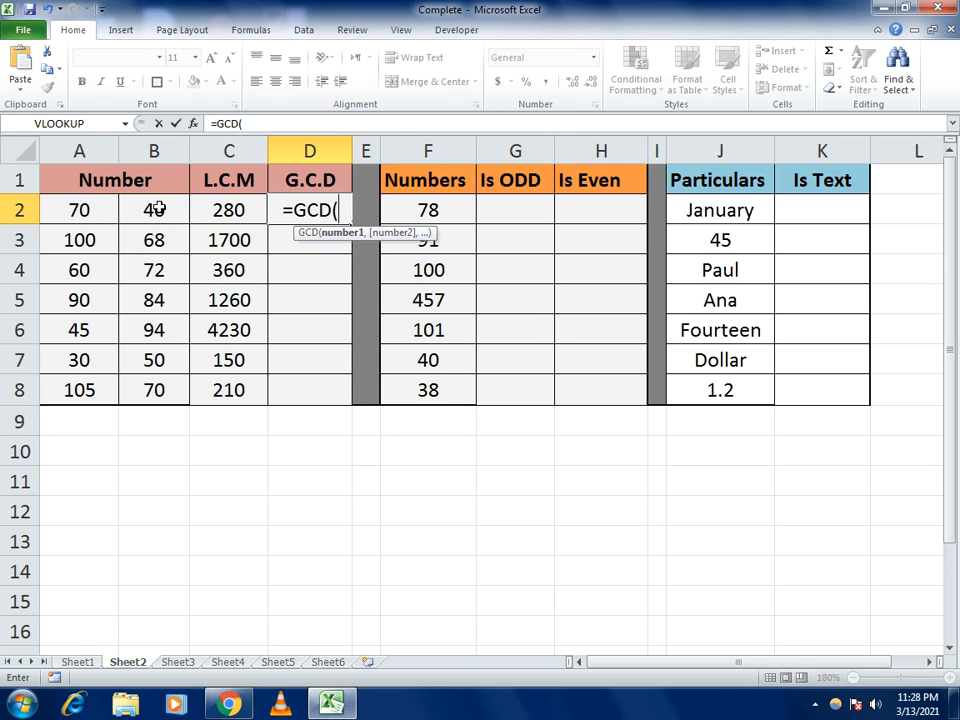
left_click_drag(156, 206, 193, 206)
left_click(90, 210)
left_click_drag(90, 210, 136, 210)
type(")")
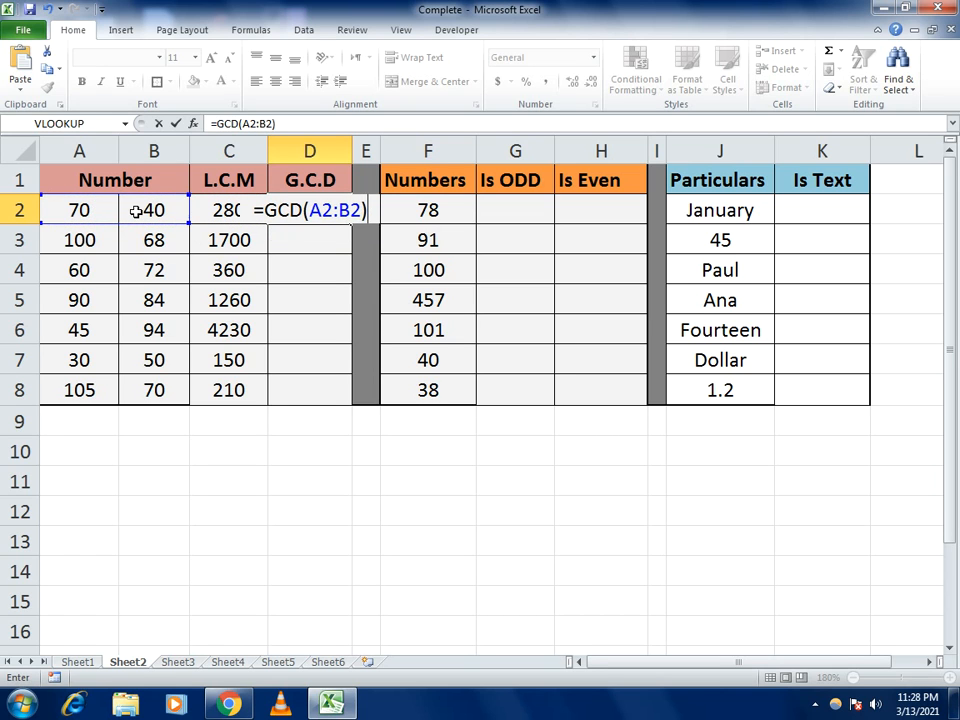
key("Return")
left_click(300, 215)
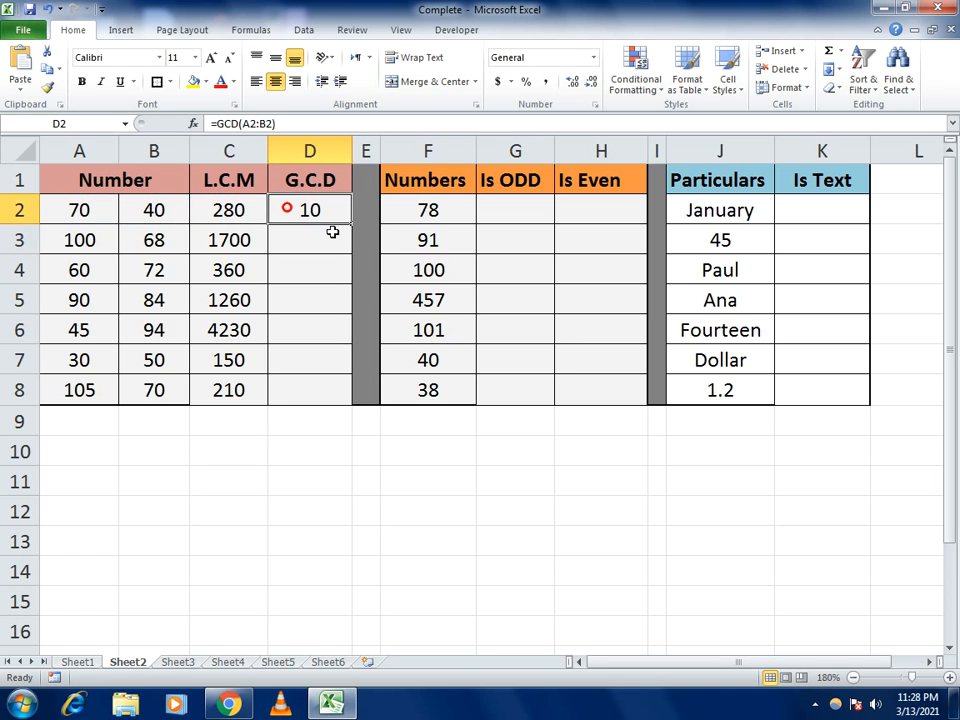
left_click_drag(352, 224, 347, 398)
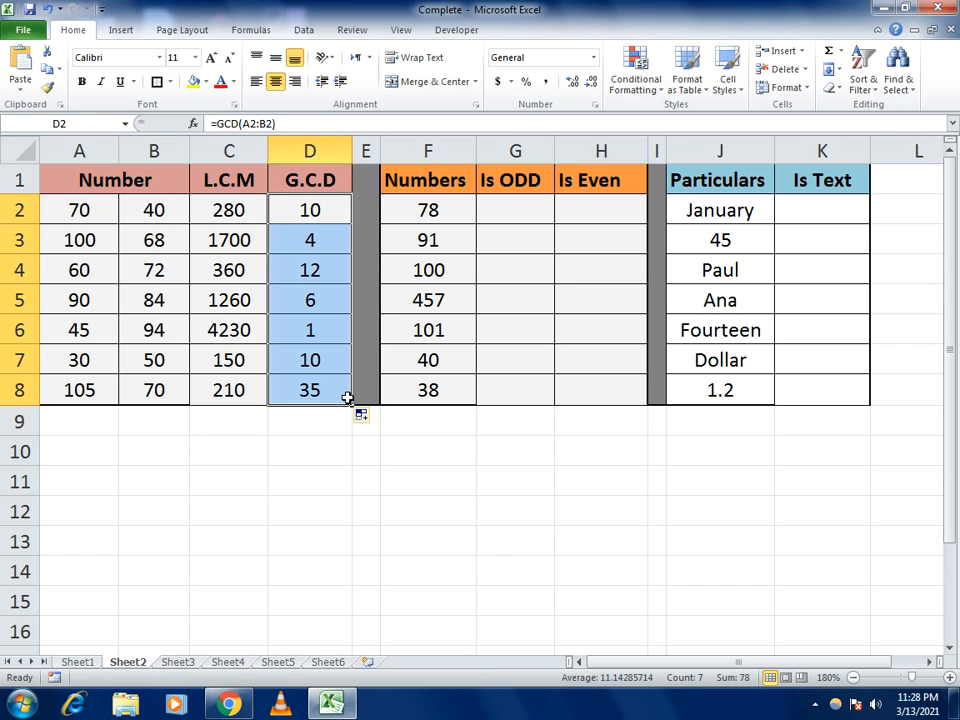
- Enter =ISODD(F2) in G2 and fill it down to G8 to check each number for oddness
left_click(491, 205)
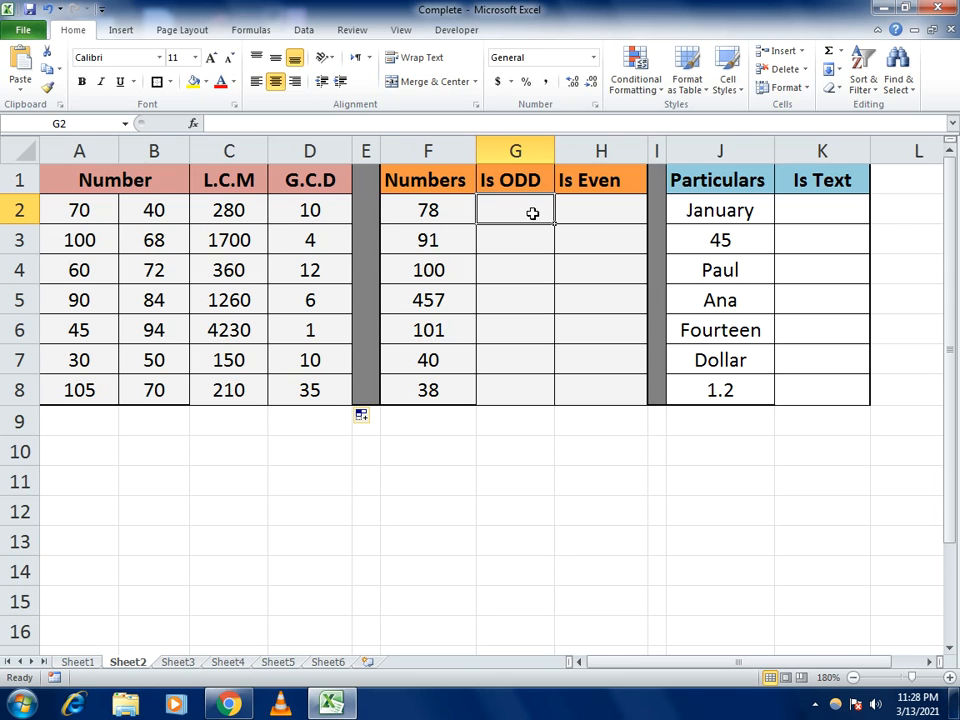
type("=ODD")
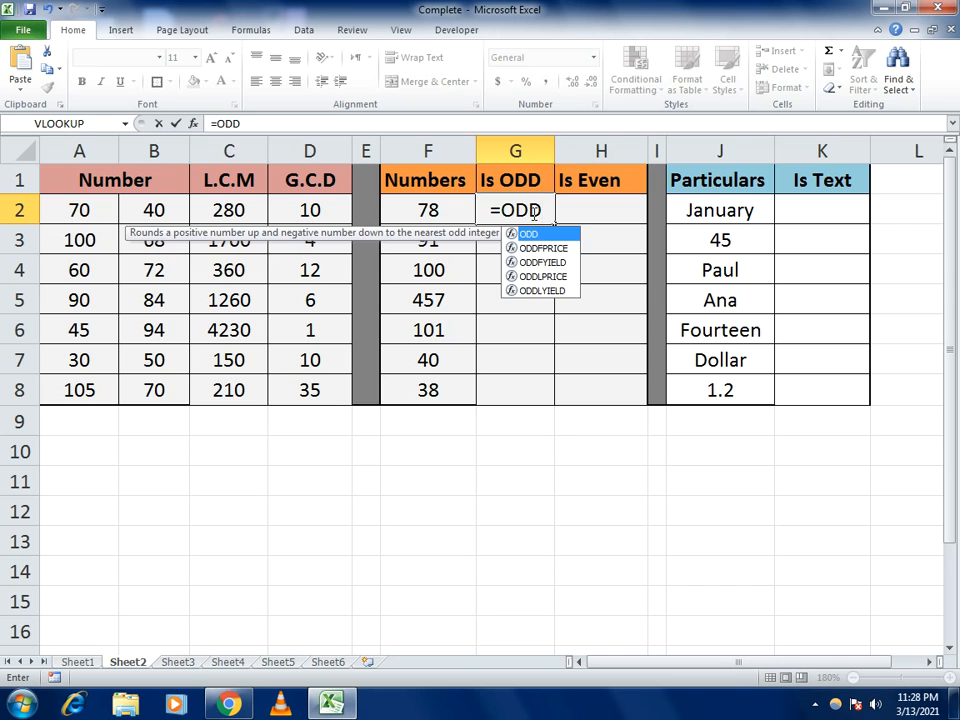
key("BackSpace")
key("BackSpace")
key("BackSpace")
type("IS")
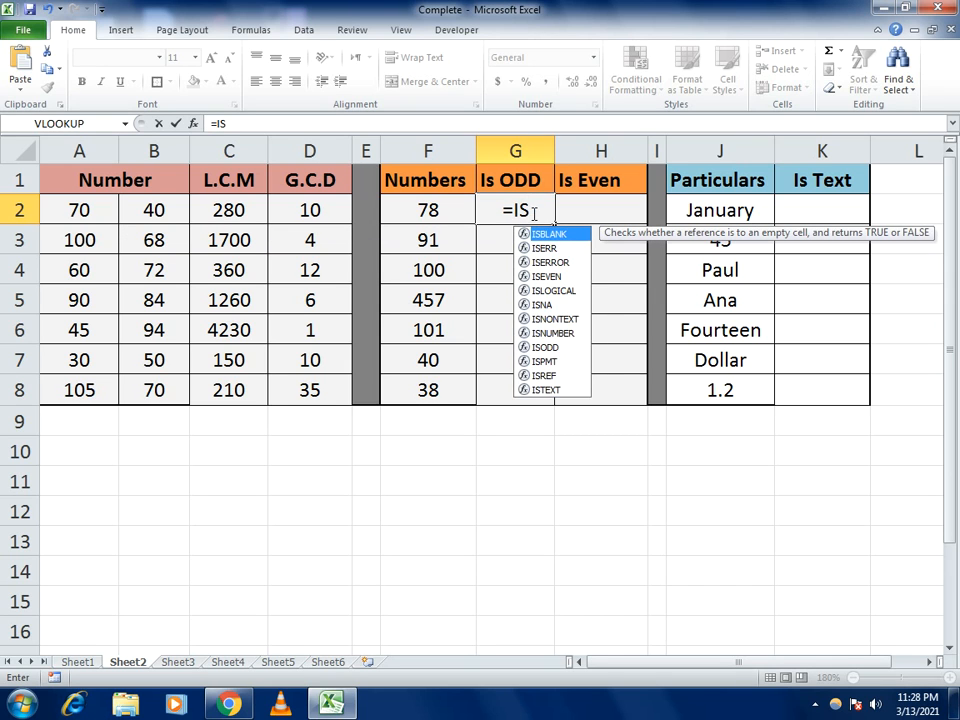
type("ODD(")
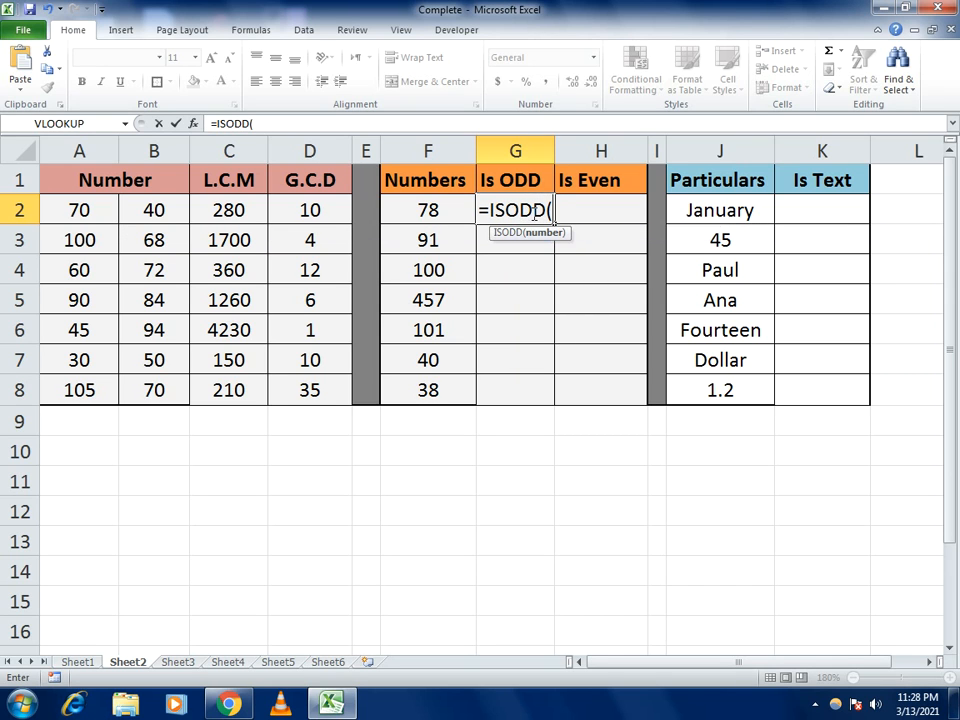
left_click(447, 209)
type(")")
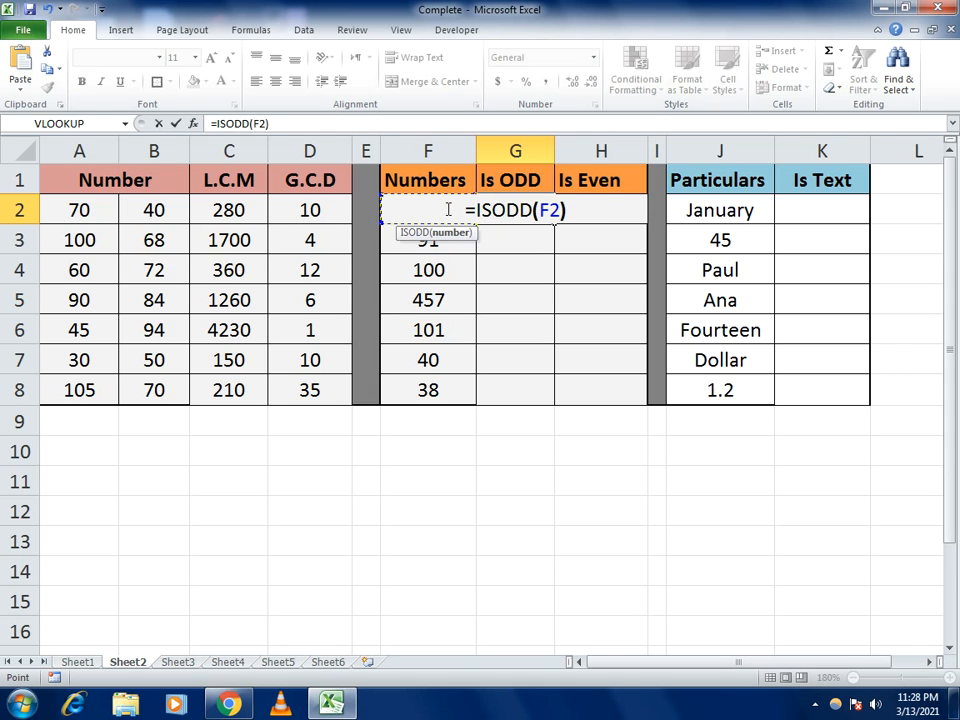
key("Return")
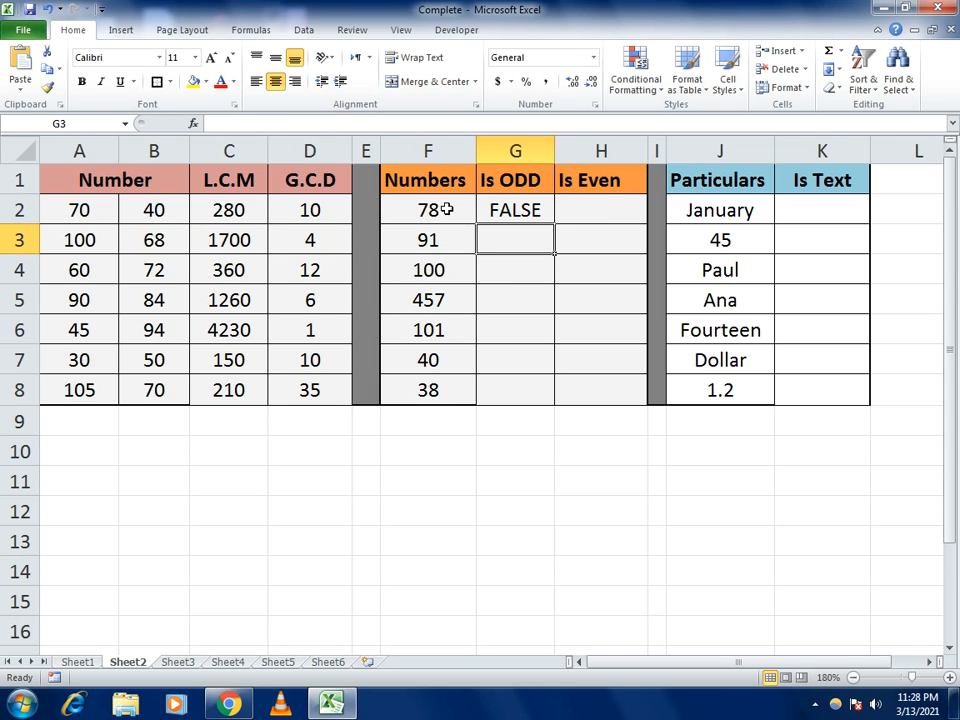
left_click(514, 219)
left_click_drag(553, 224, 544, 392)
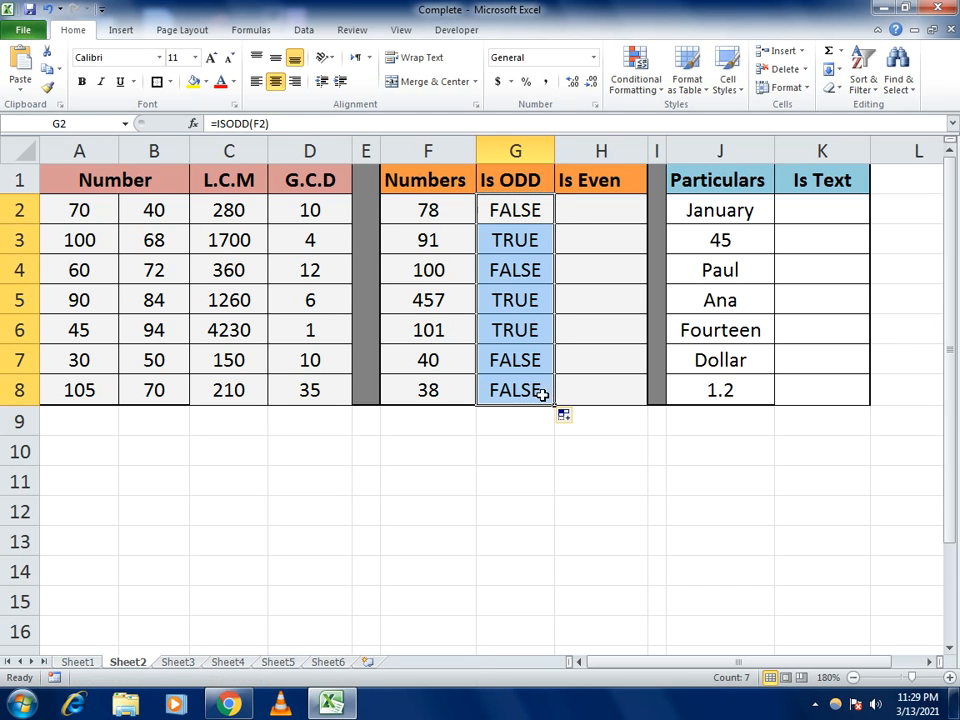
- Enter =ISEVEN(F2) in H2 and fill it down to H8 to check each number for evenness
left_click(515, 200)
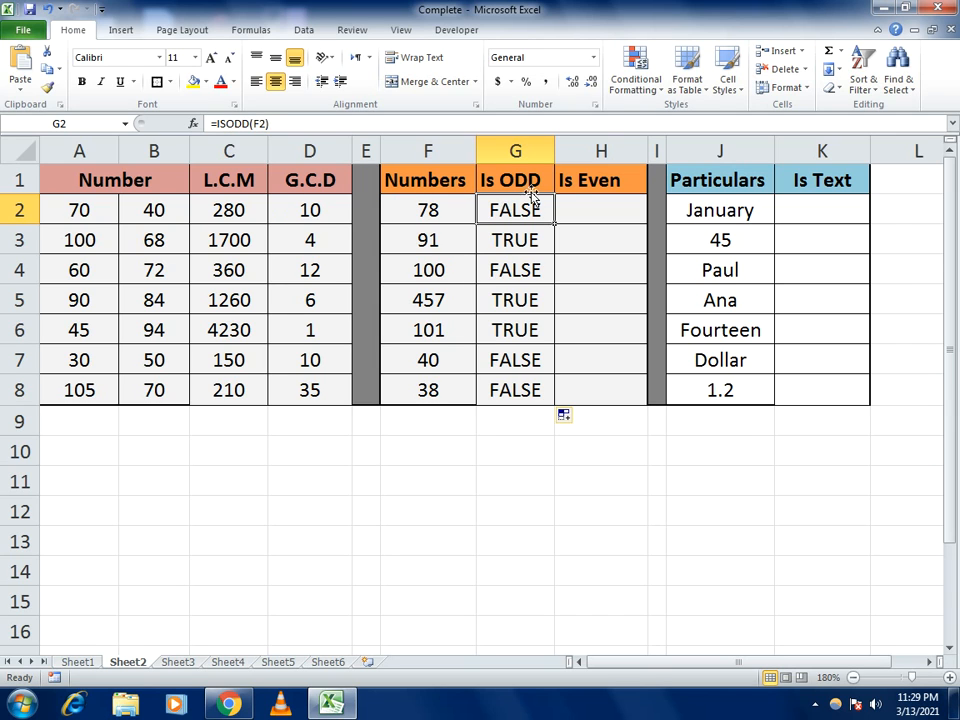
left_click(600, 216)
type("=IS")
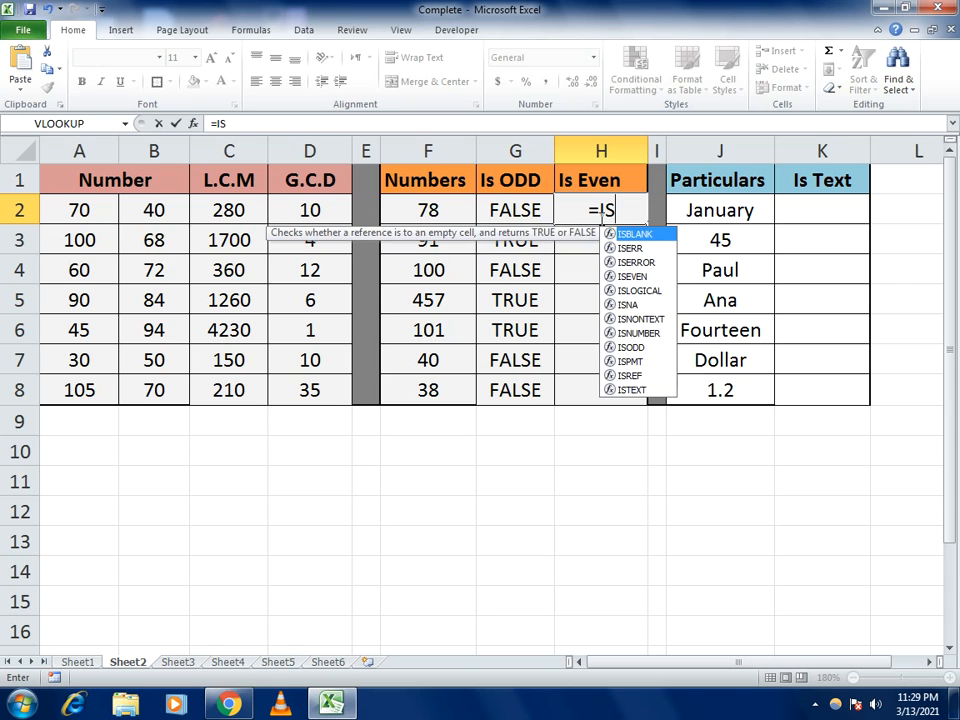
type("EVE")
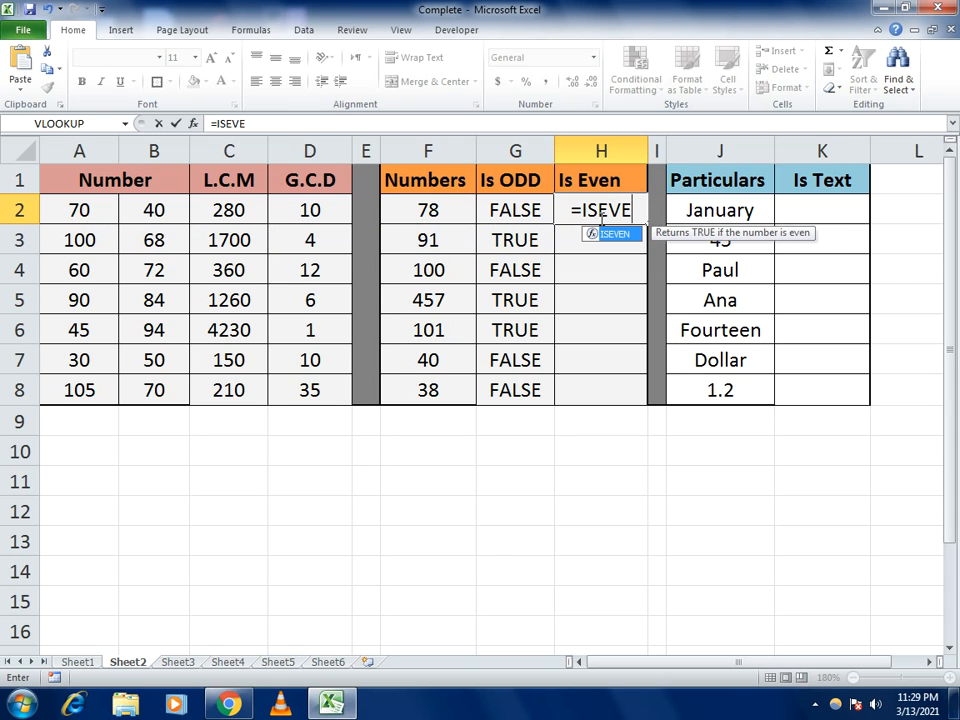
type("N(")
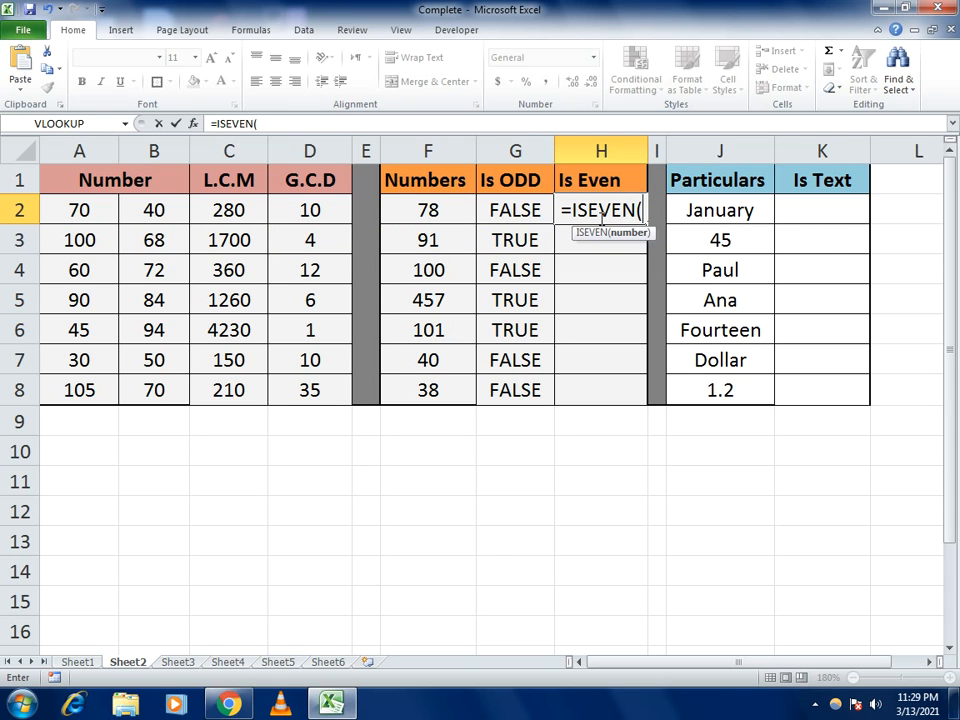
left_click(436, 203)
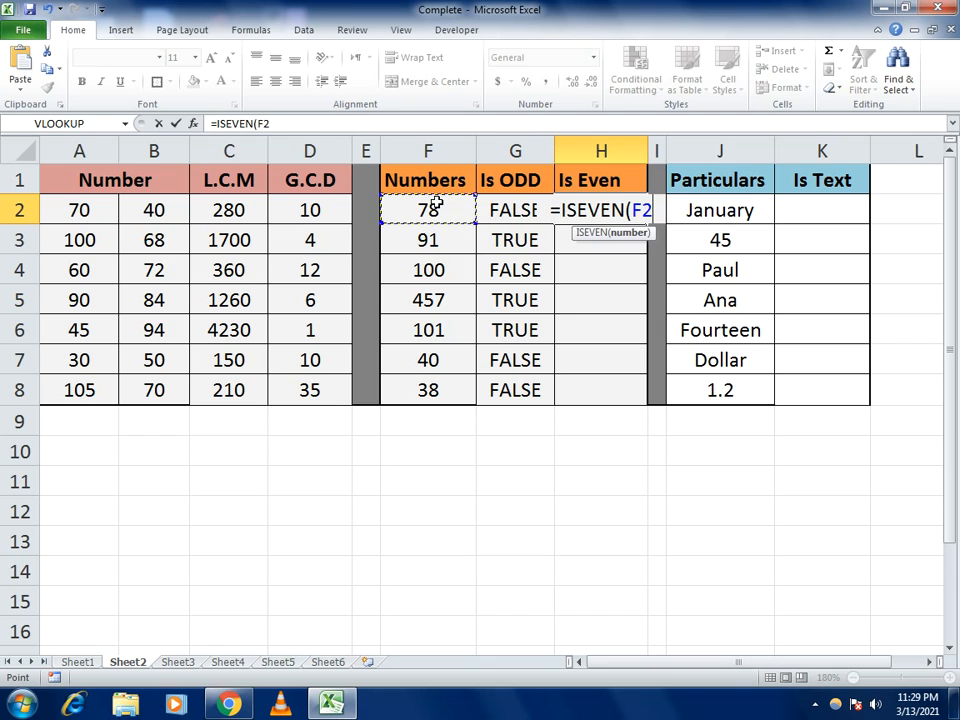
type(")")
key("Return")
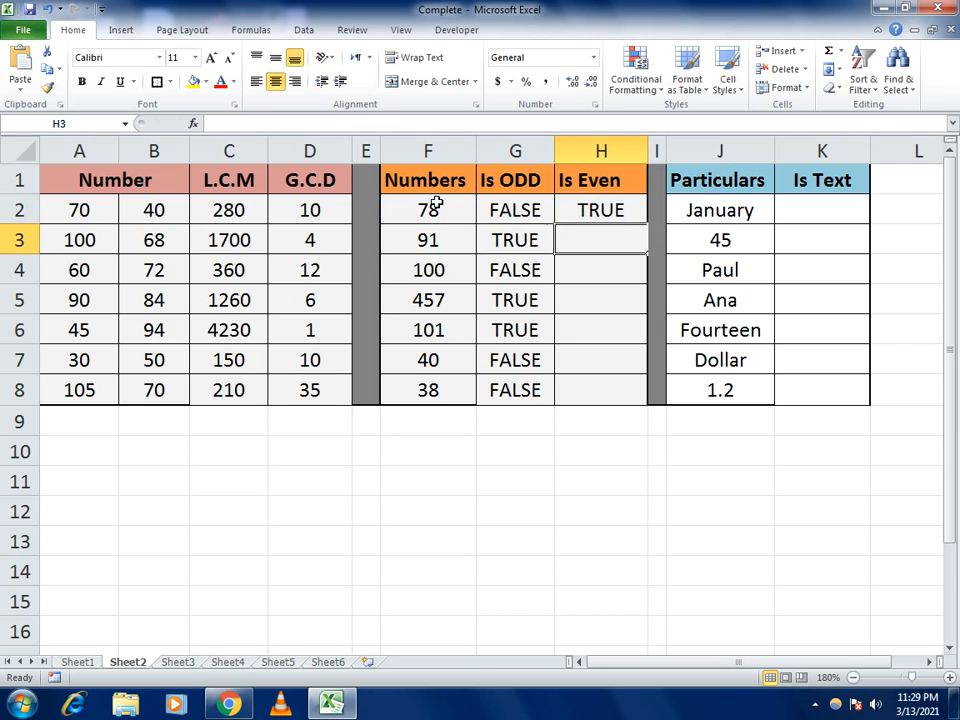
left_click(600, 200)
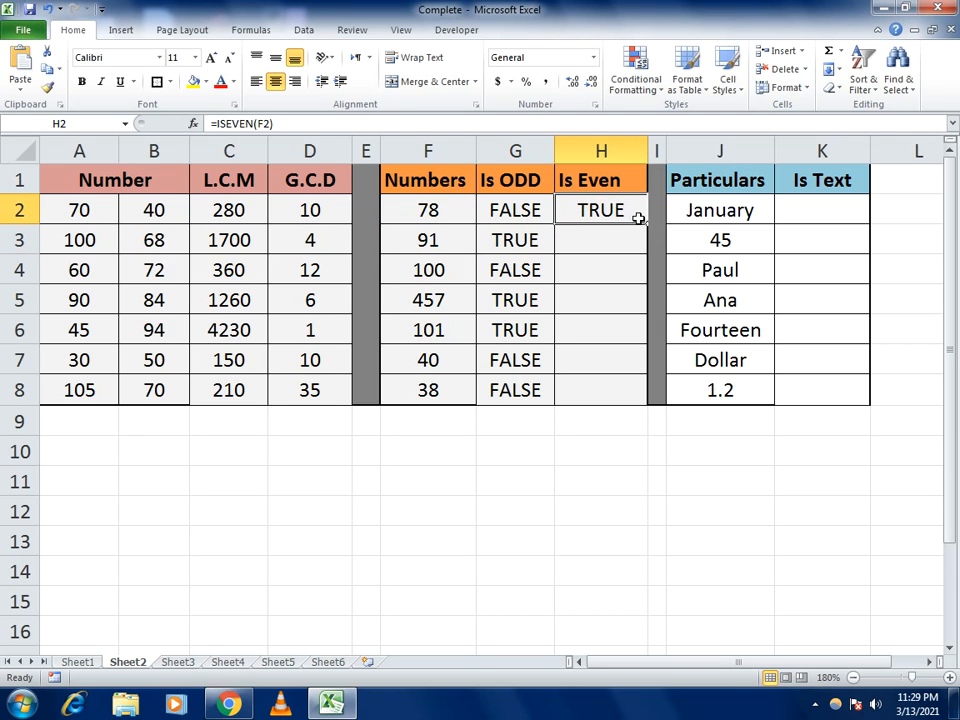
left_click_drag(647, 224, 628, 402)
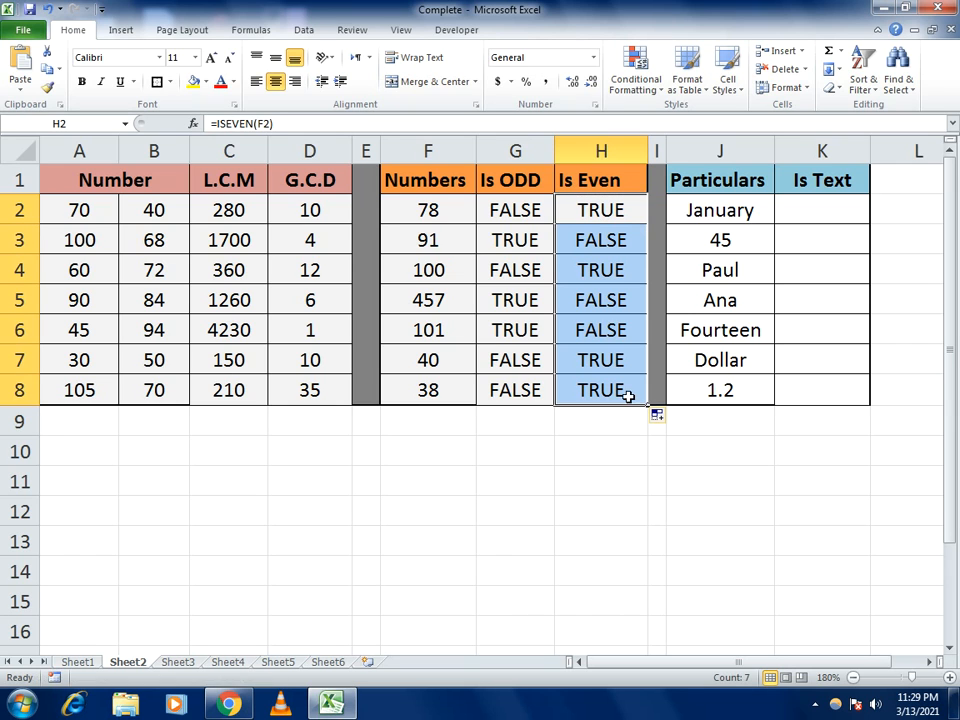
left_click(496, 210)
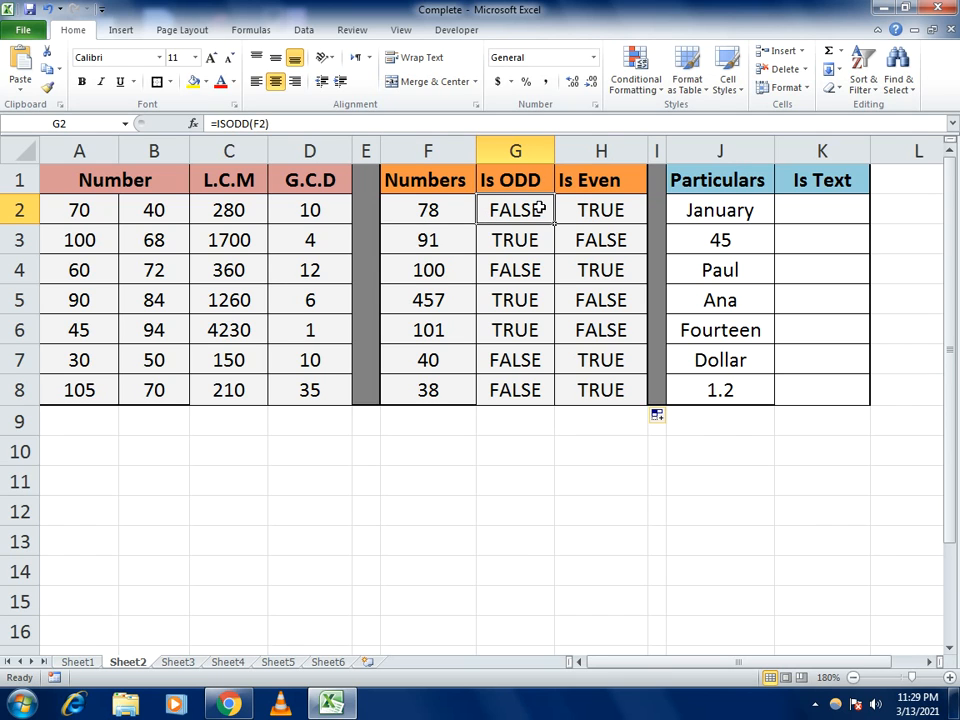
- Enter =ISTEXT(J2) in K2 and fill it down to K8 to test each item under Particulars
left_click(810, 213)
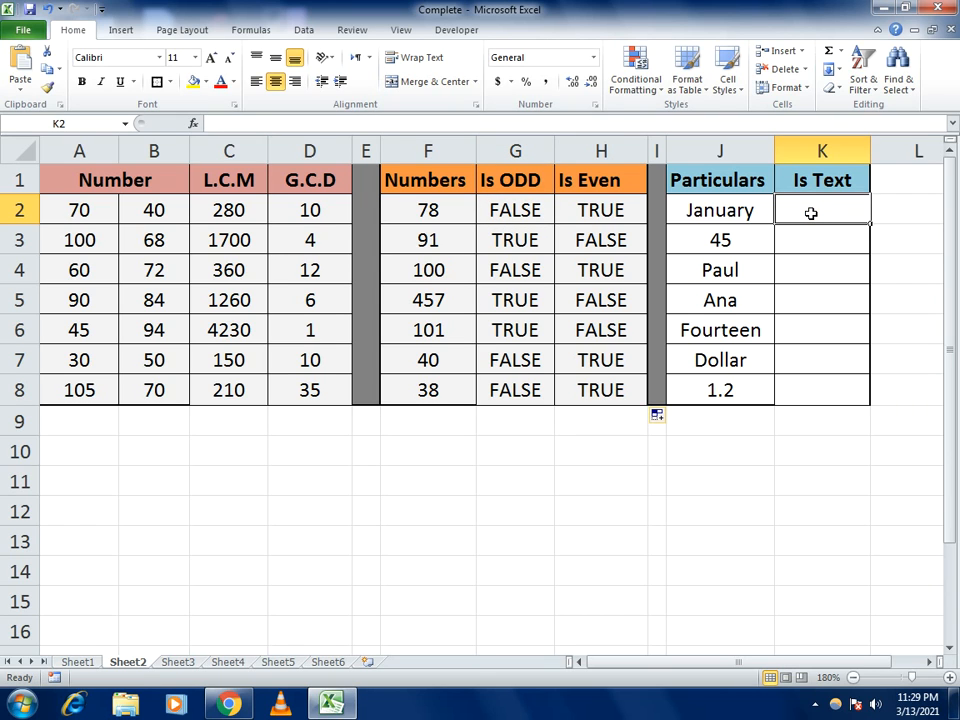
left_click(746, 210)
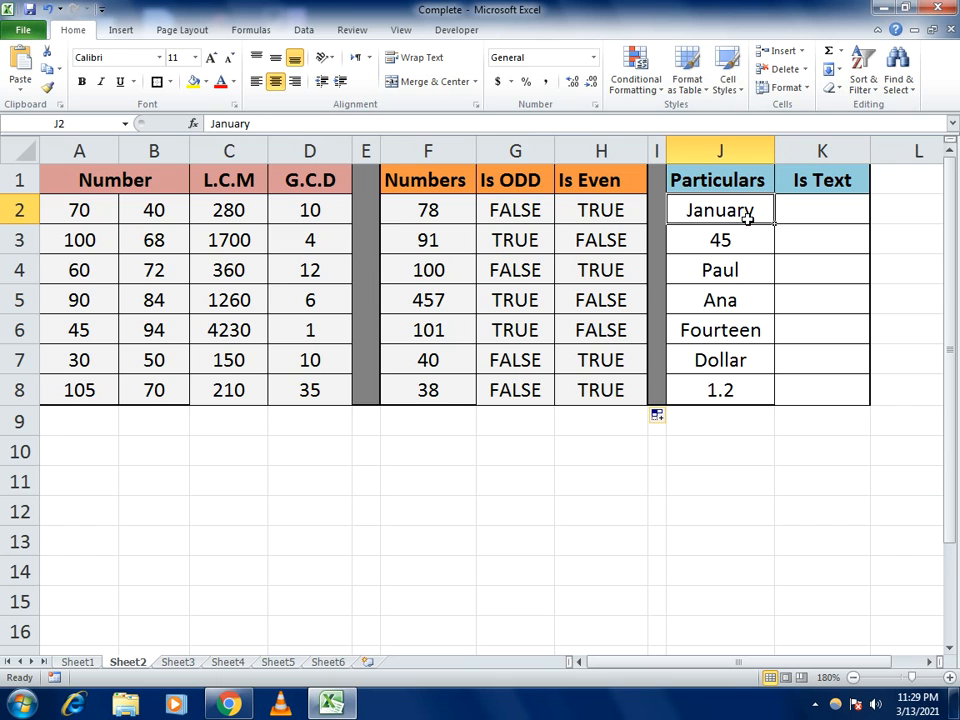
left_click(793, 211)
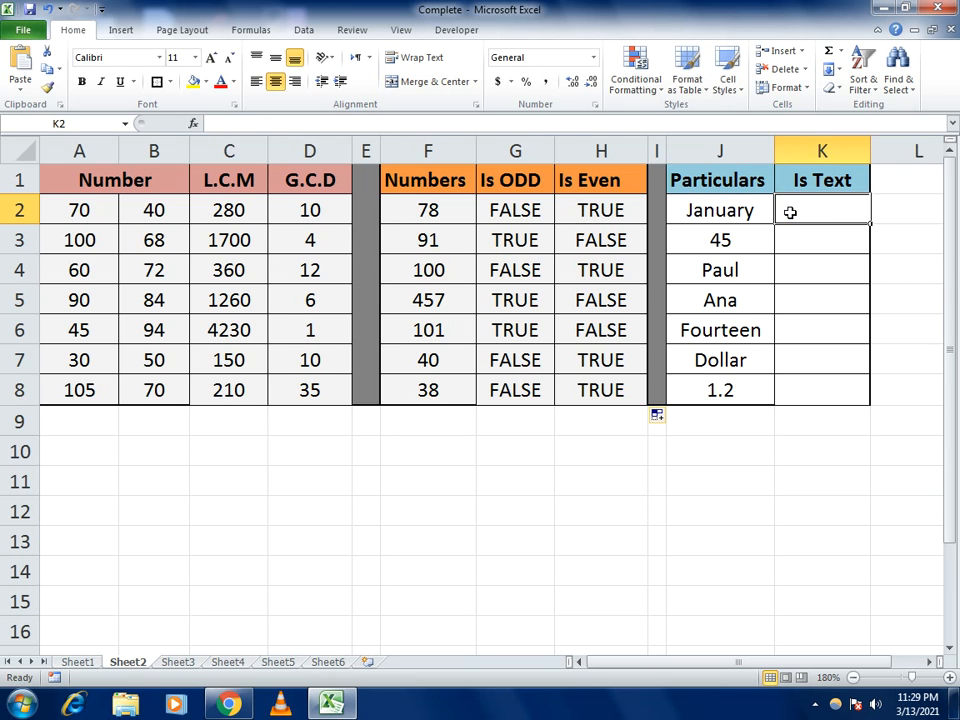
type("=I")
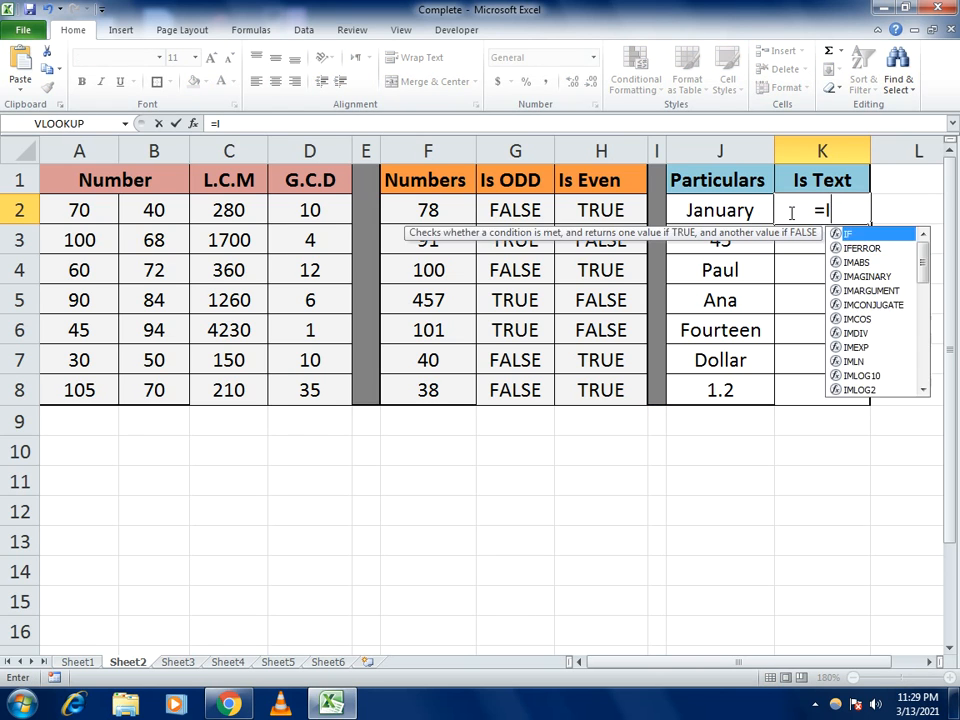
type("STEXT")
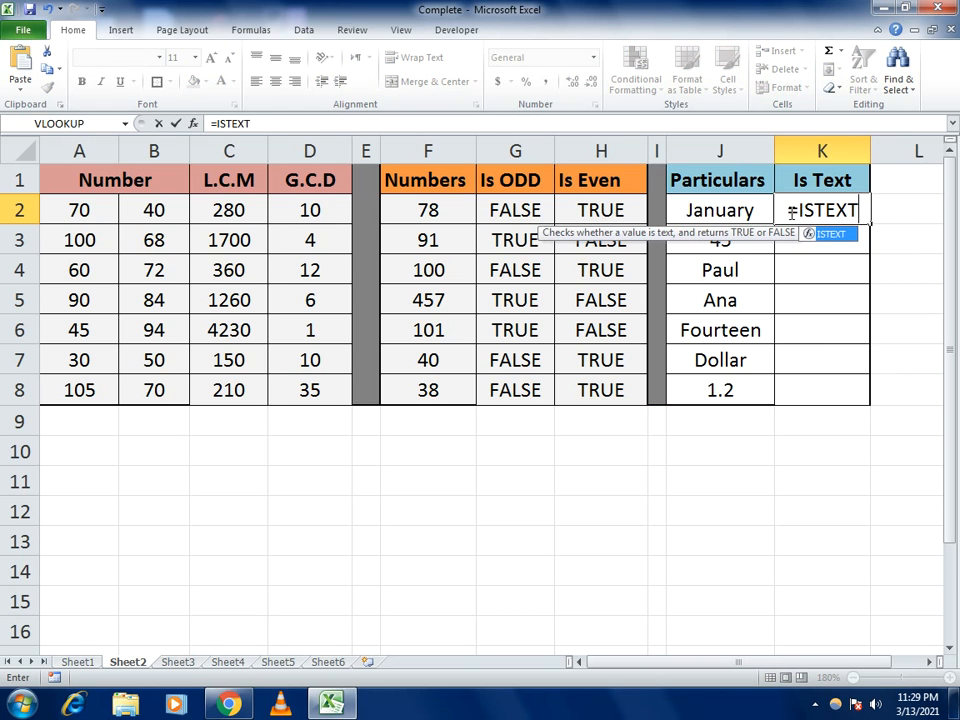
type("(")
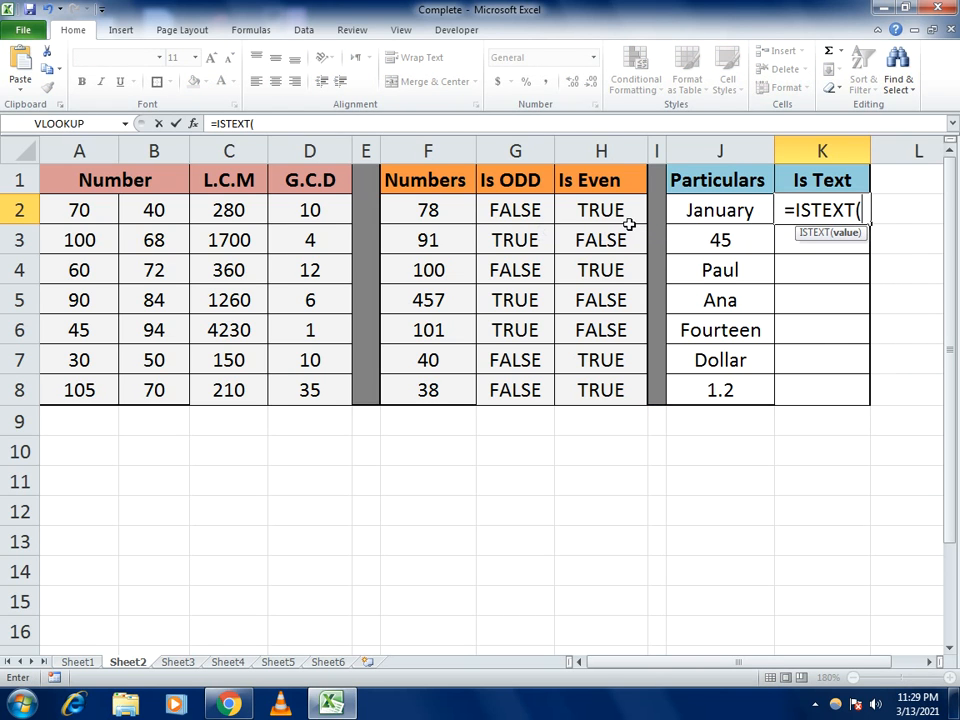
left_click(697, 209)
type(")")
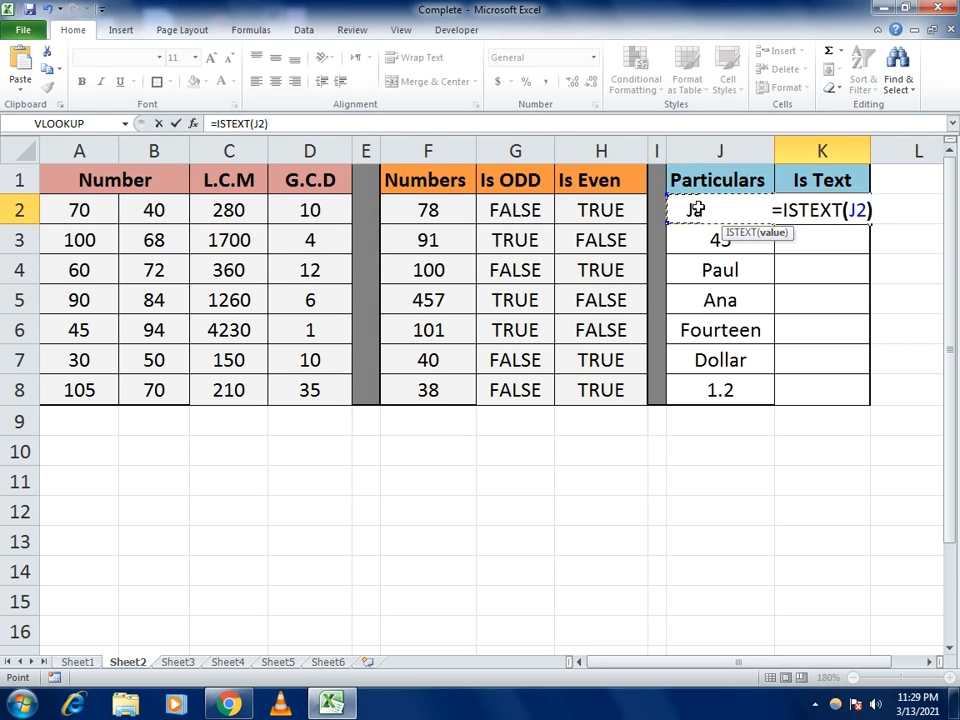
key("Return")
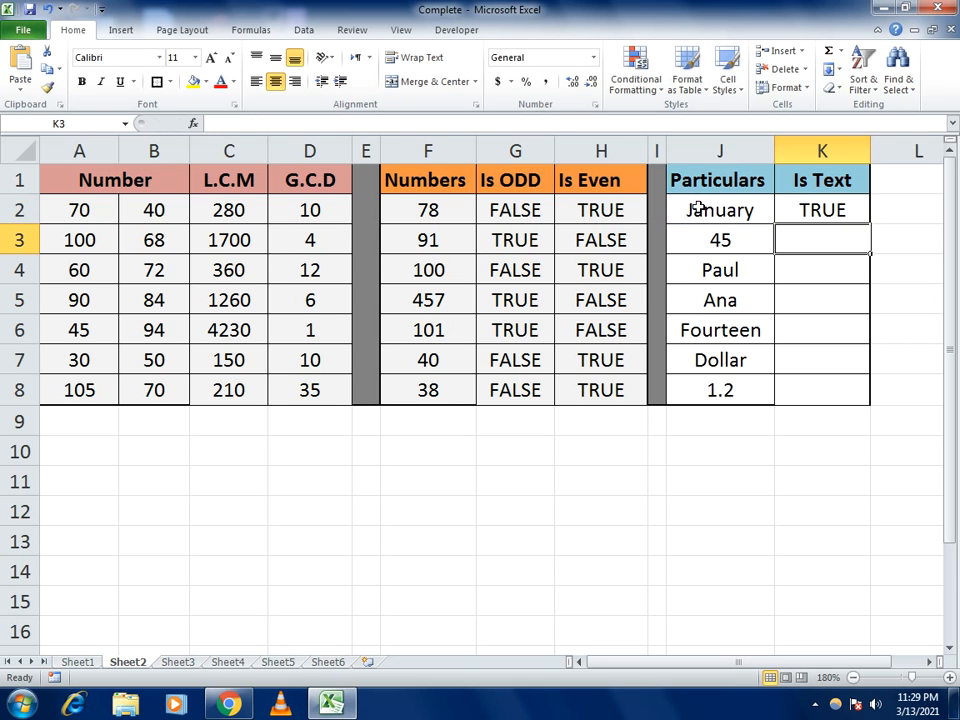
left_click(799, 208)
left_click_drag(869, 223, 846, 407)
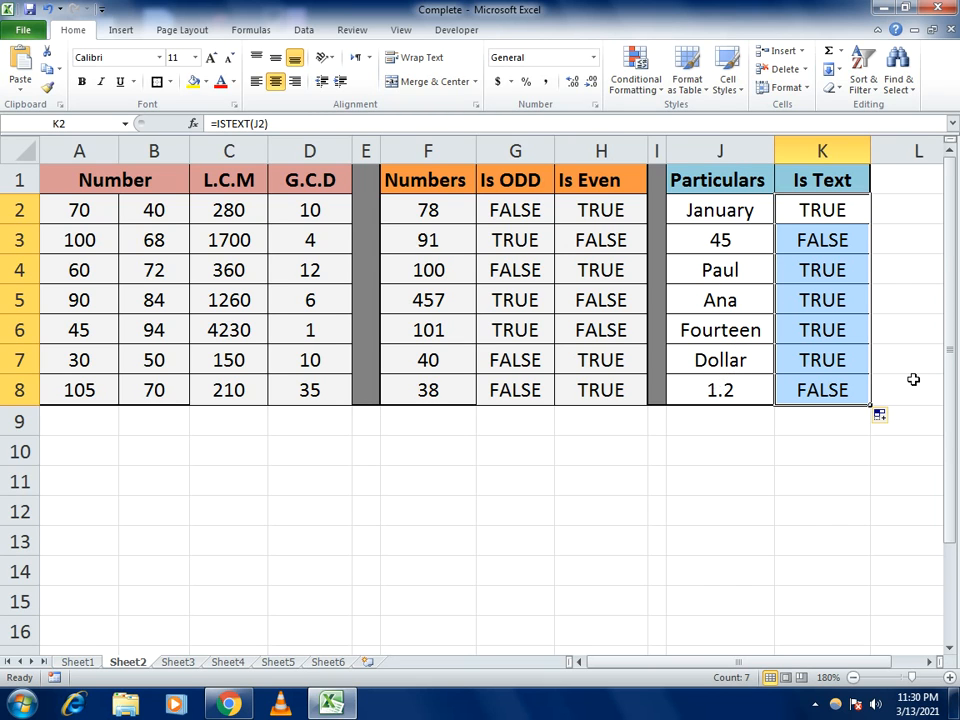
- Enter =AND(B2>100,B2<150) in D2 on Sheet3 to check the first customer's payment
left_click(188, 662)
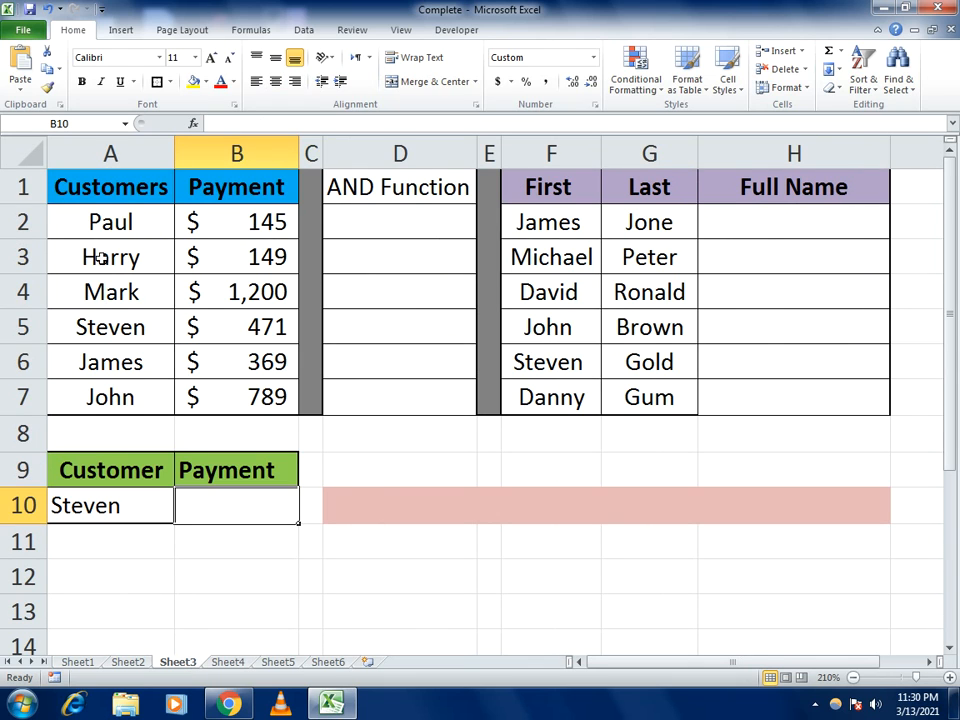
left_click(351, 219)
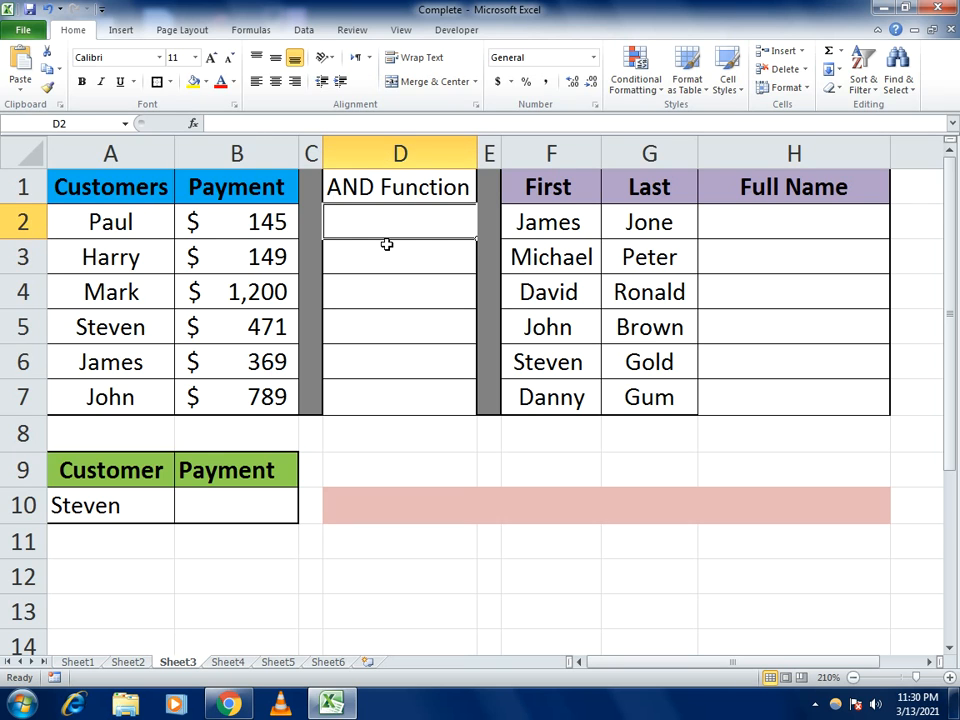
type("=")
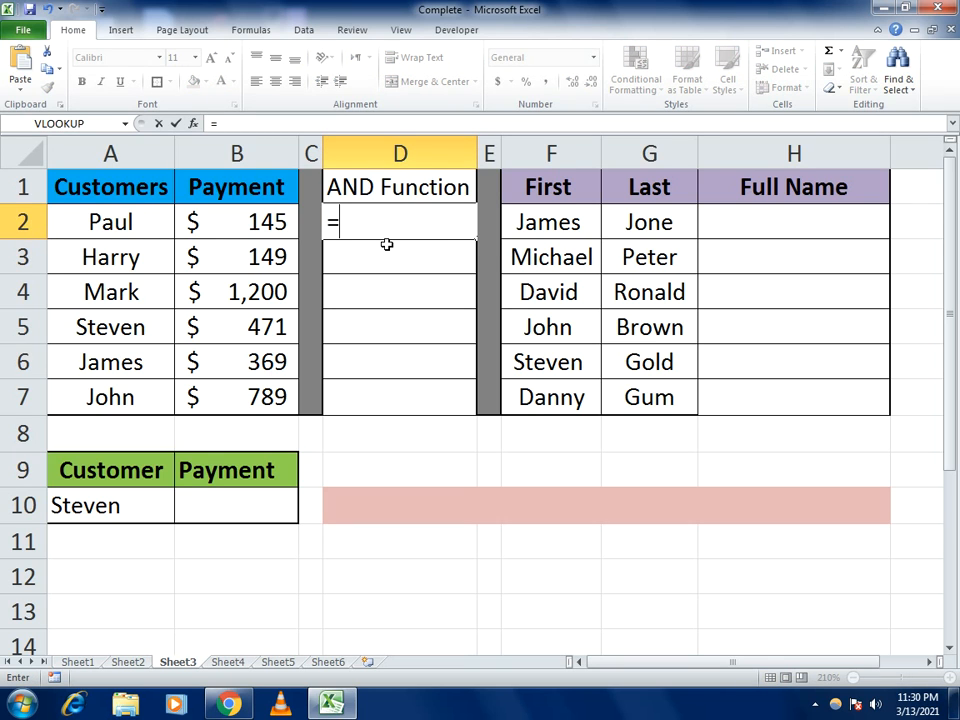
type("AND")
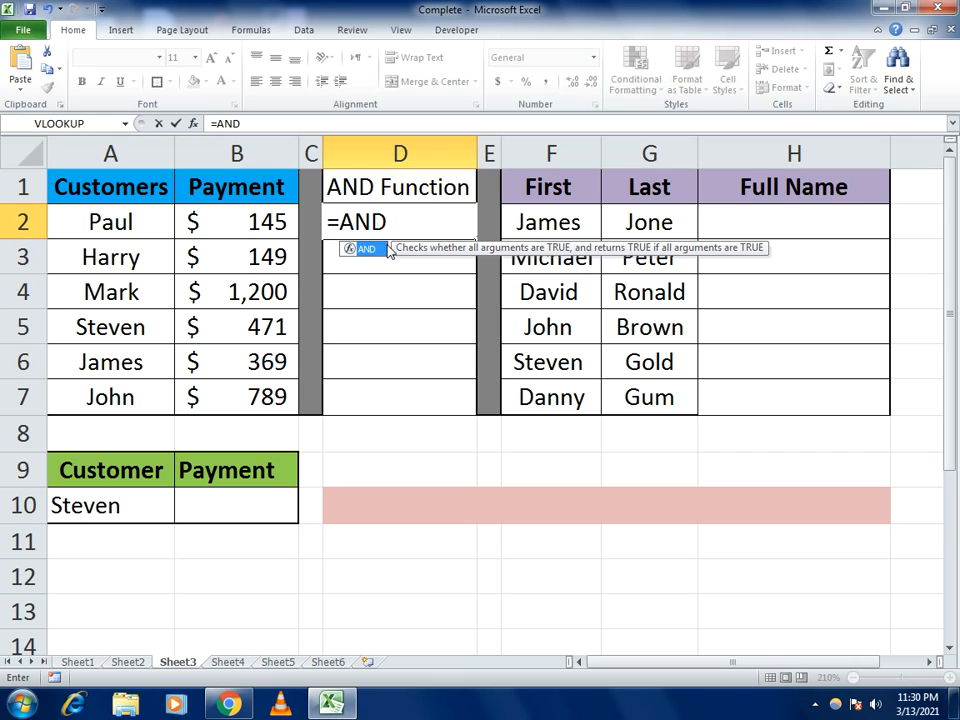
type("(")
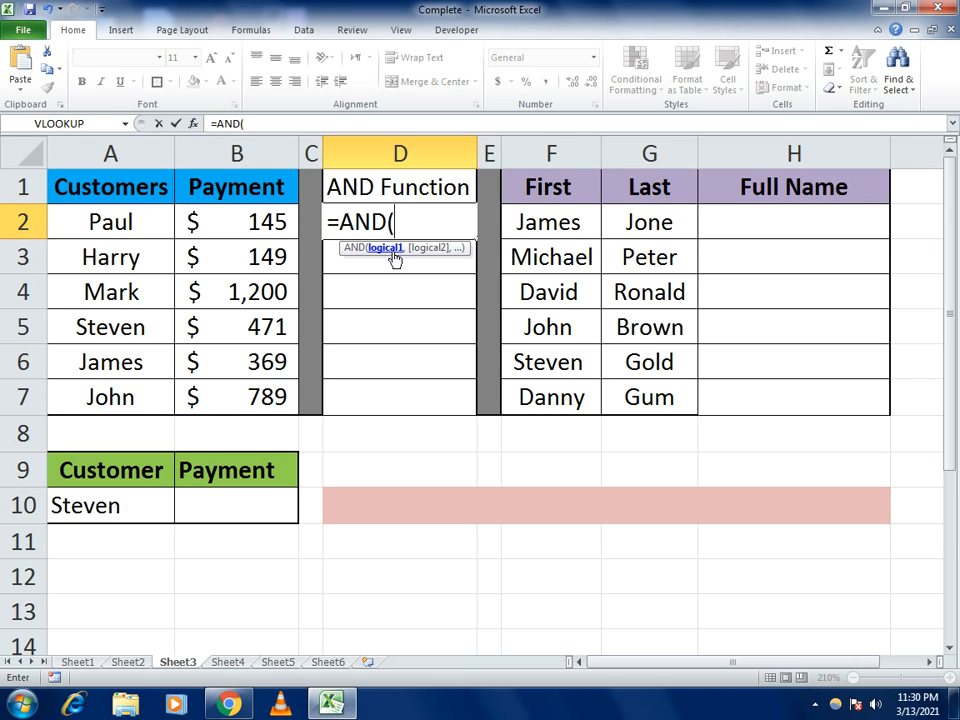
left_click(230, 219)
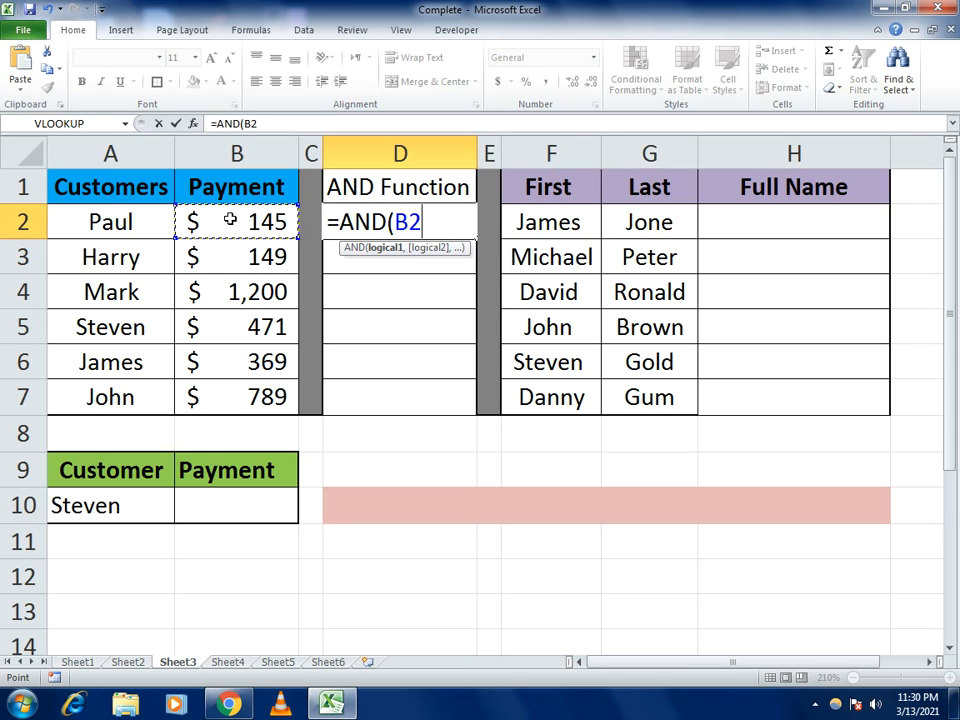
type(">100")
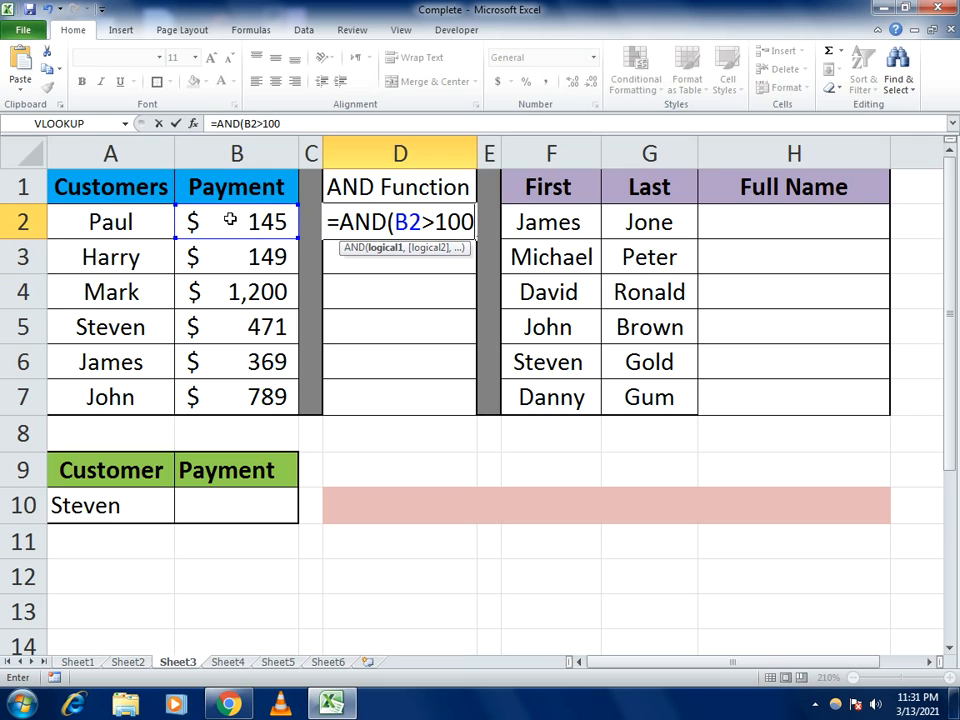
type(",")
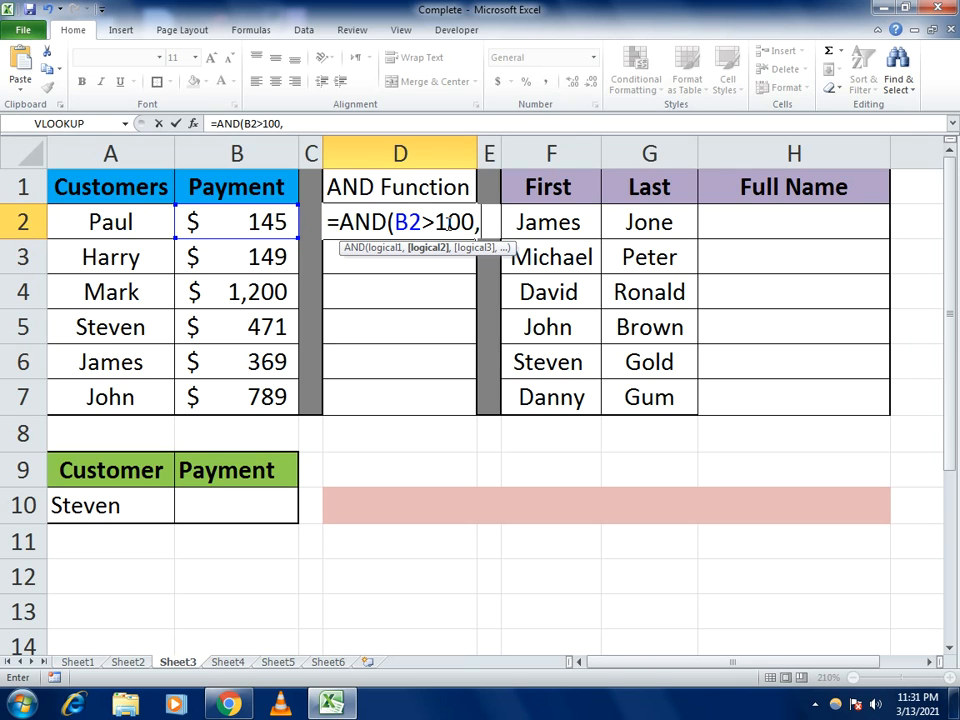
left_click(247, 222)
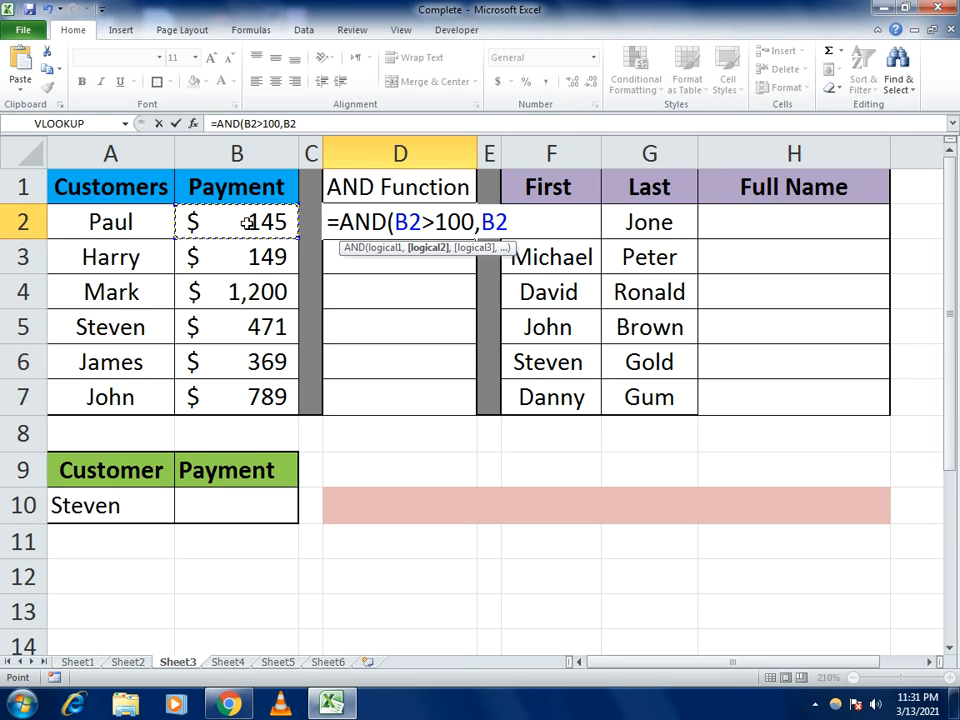
type("<150)")
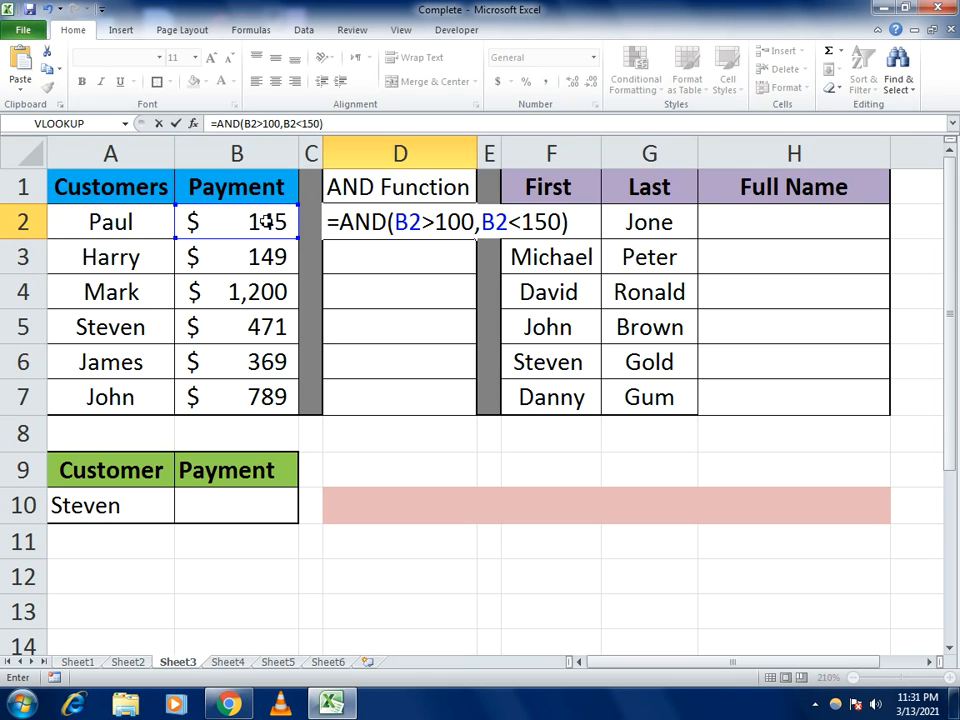
key("Return")
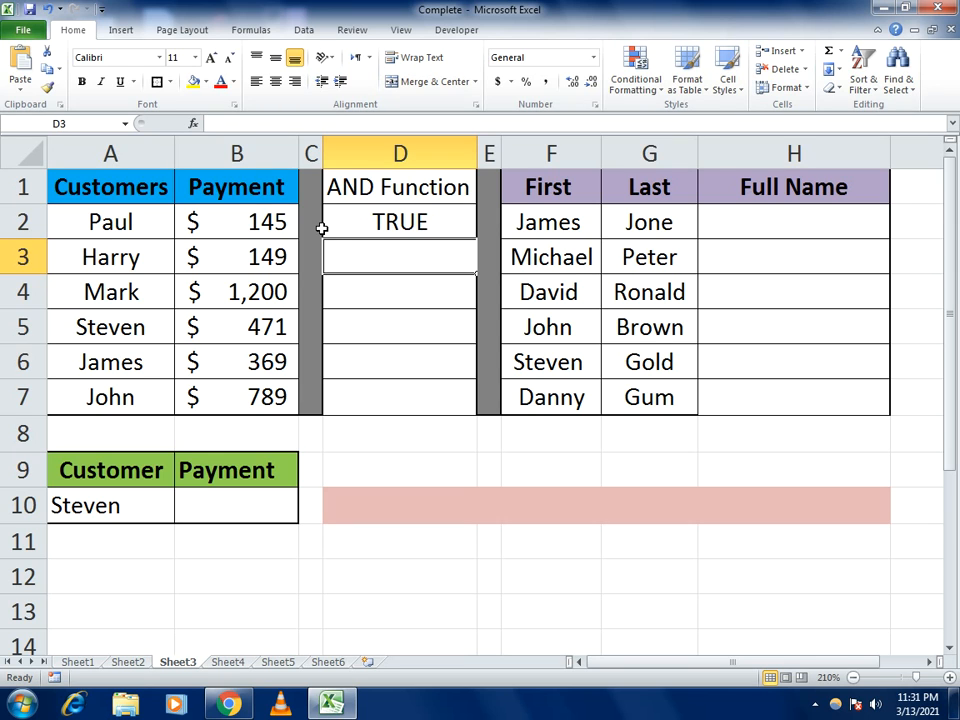
- Change the payment in B2 to 600 to test the AND formula with a value outside its limits
left_click(256, 218)
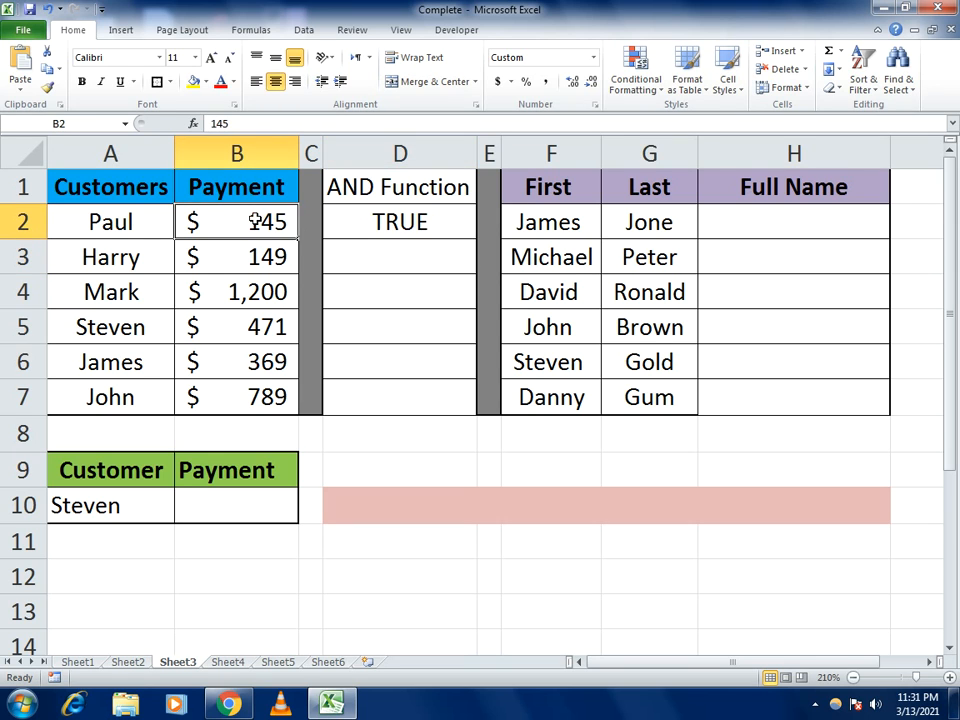
type("600")
key("Return")
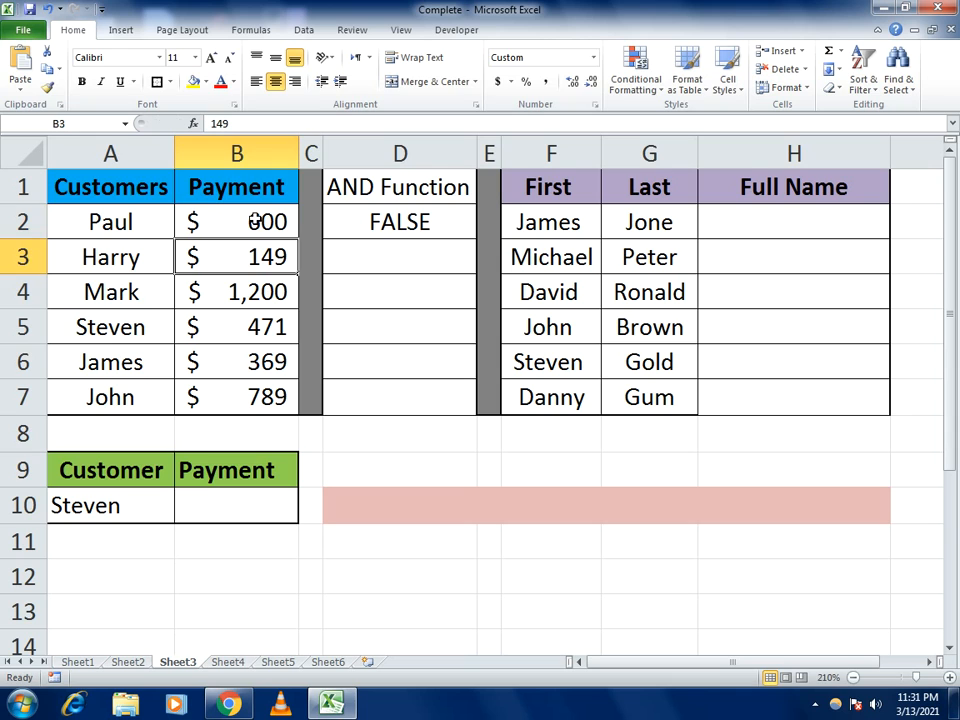
- Set the payment in B2 to 125 to test the AND formula with a value within its limits
left_click(257, 220)
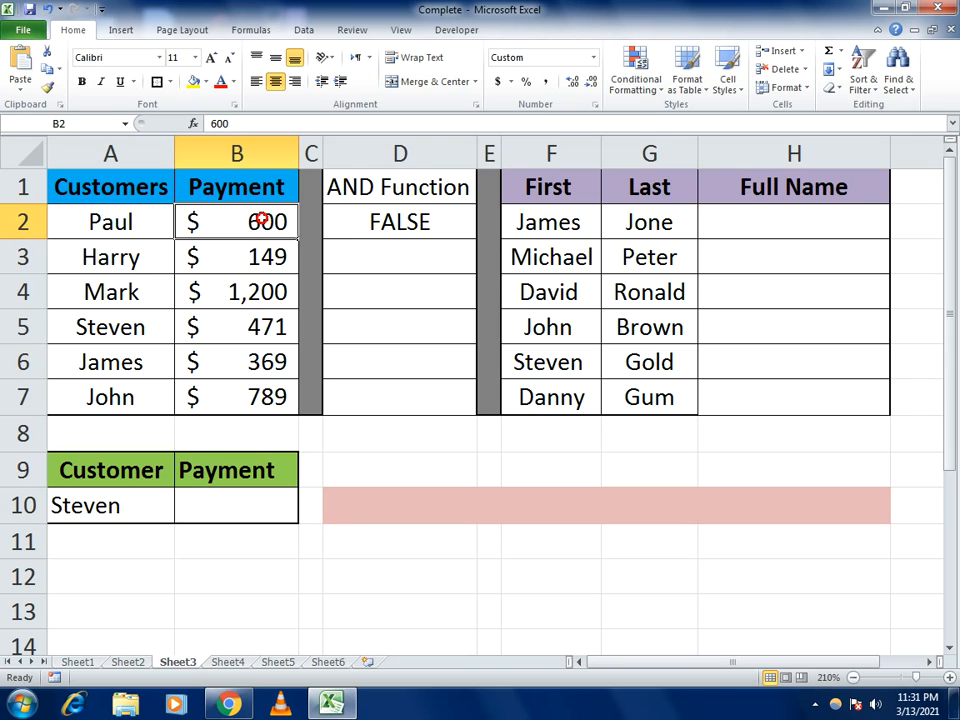
type("125")
key("Return")
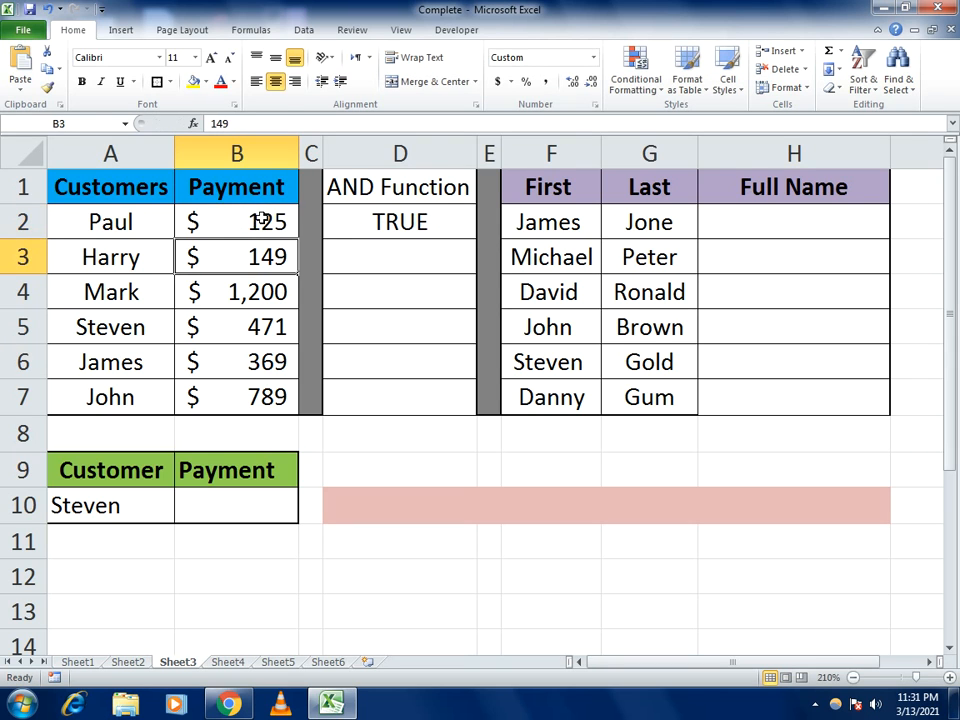
- Fill the AND formula from D2 down to D7 for all customer payments
left_click(381, 214)
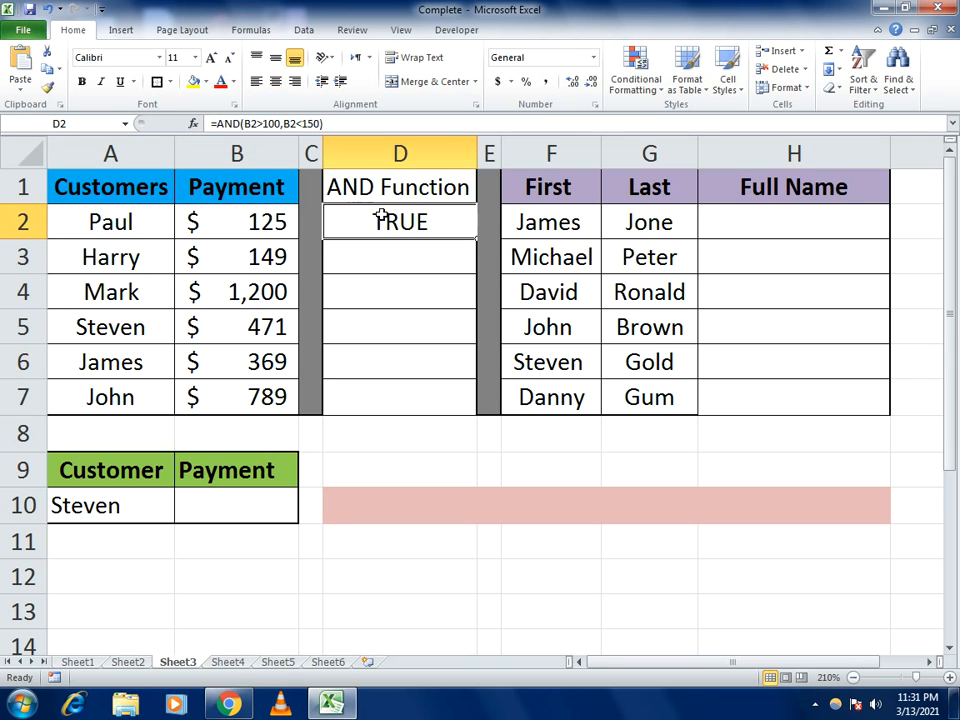
left_click(281, 228)
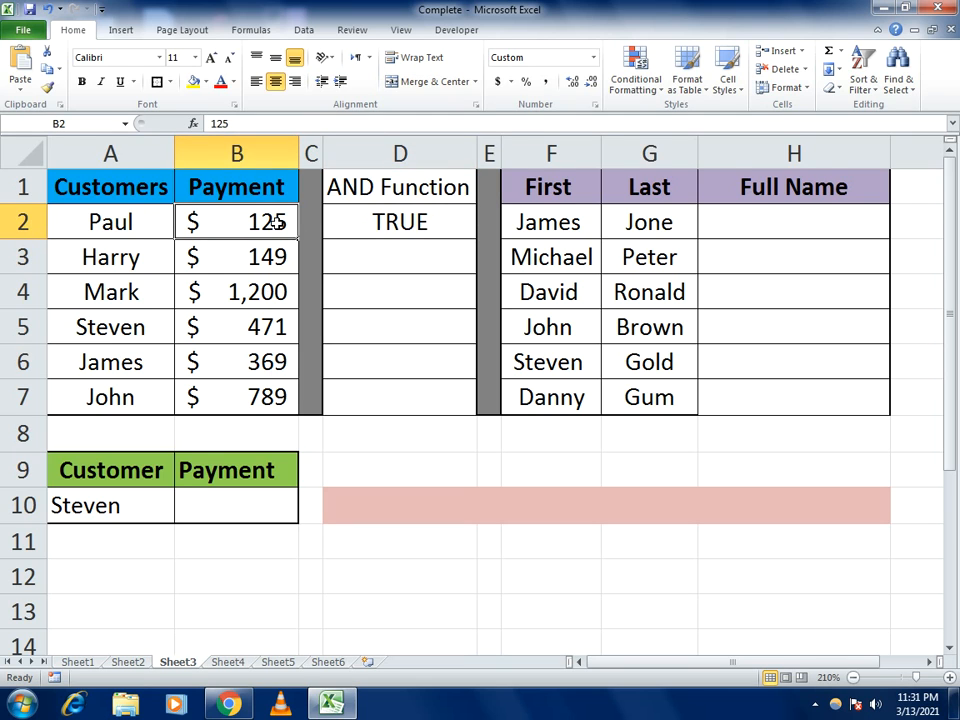
left_click(364, 214)
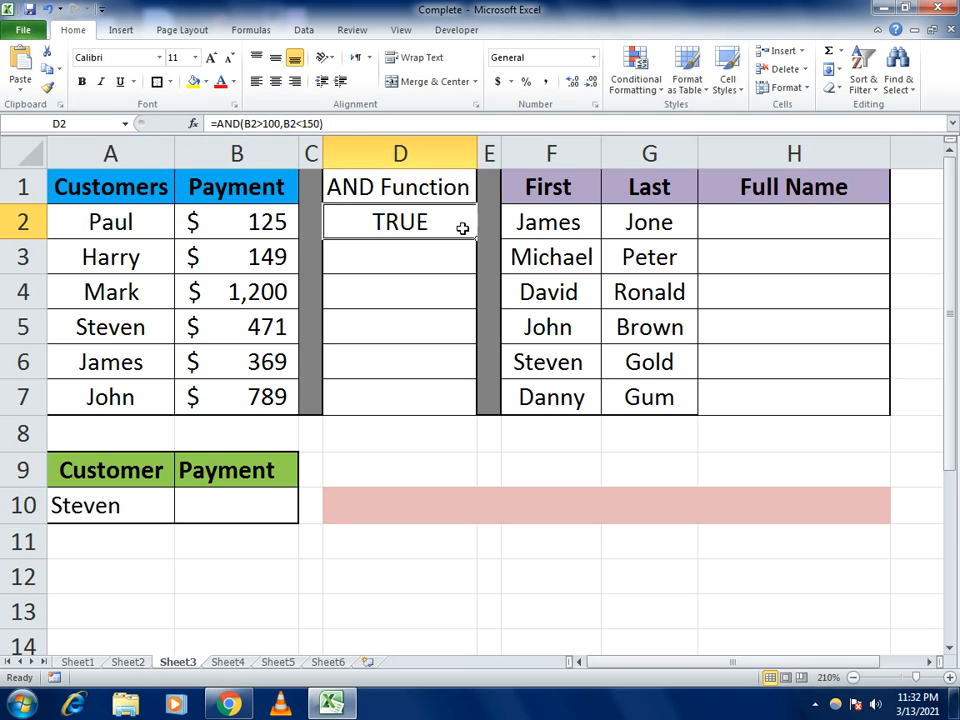
left_click_drag(476, 237, 481, 408)
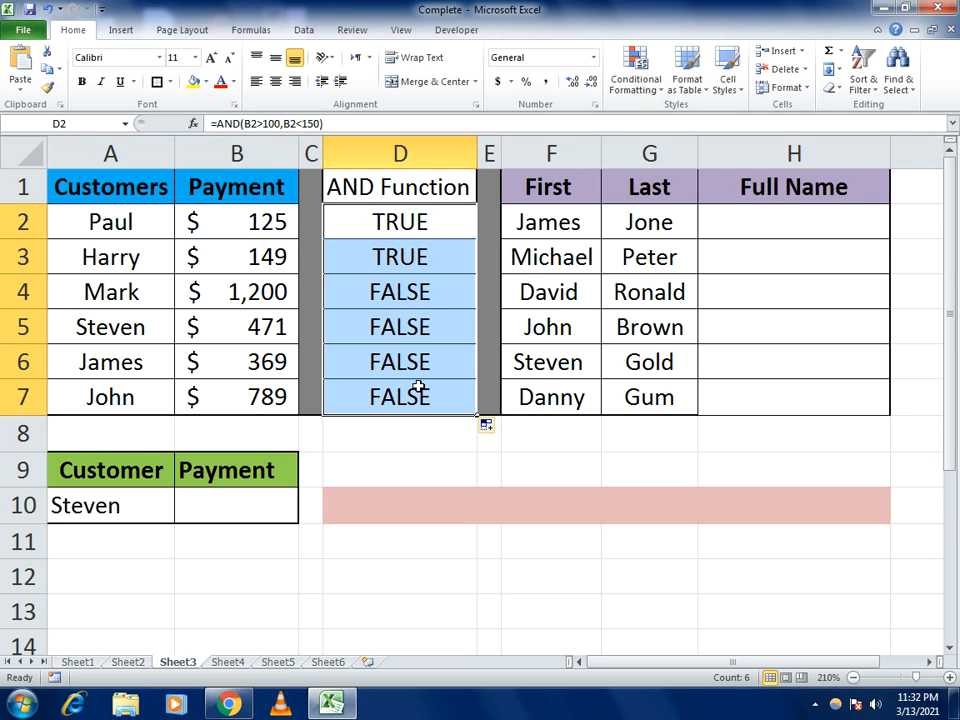
- Enter =CONCATENATE(F2,G2) in H2 and fill it down to H7 to join each first and last name
left_click(764, 224)
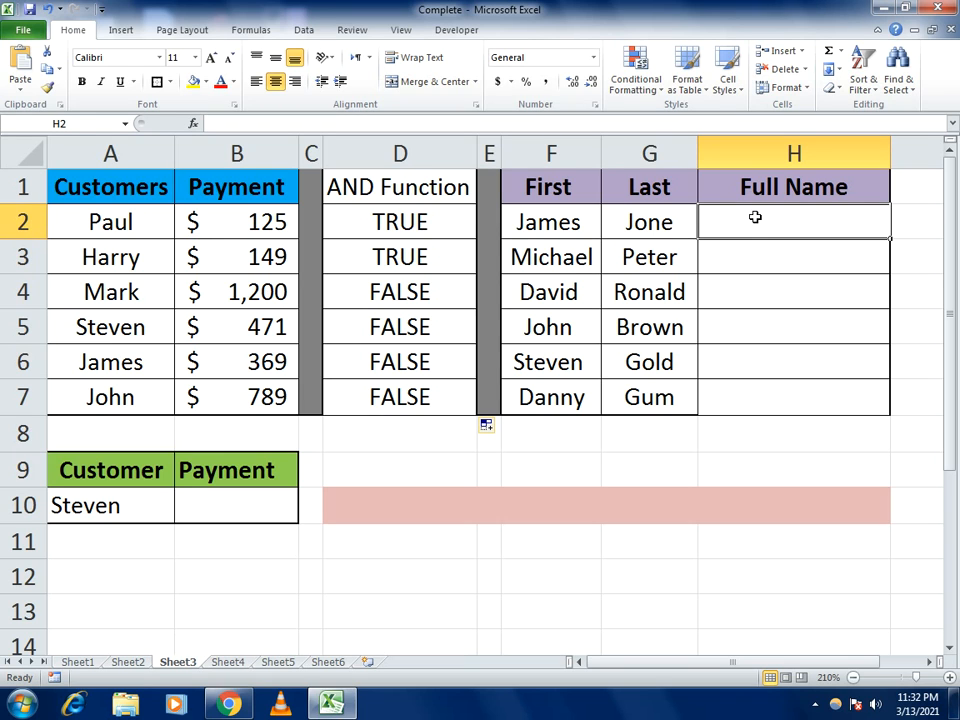
type("=CO")
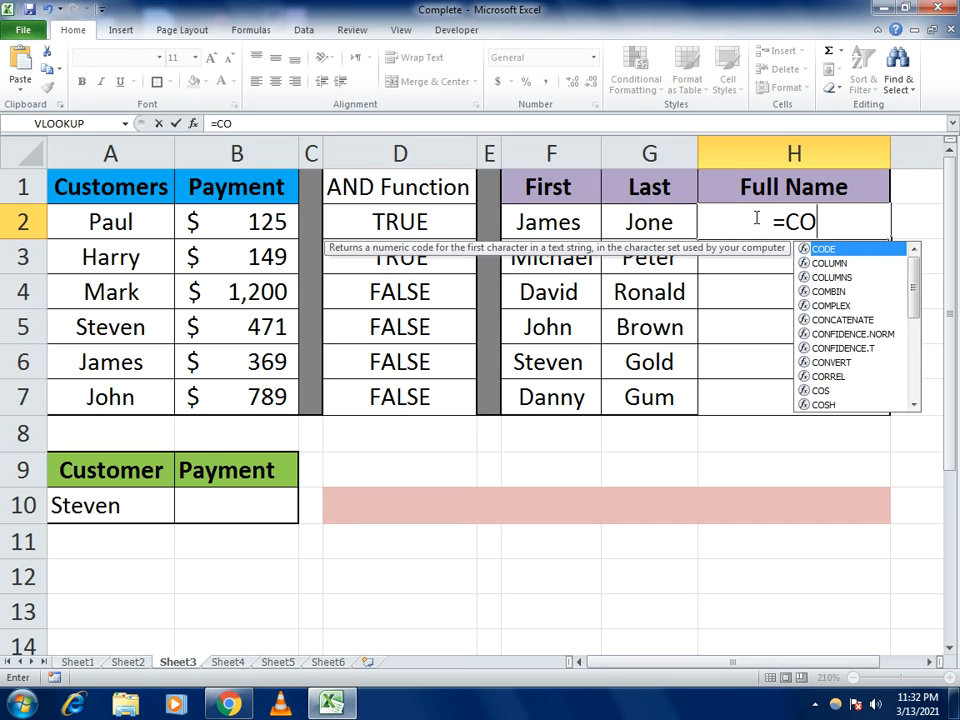
type("N")
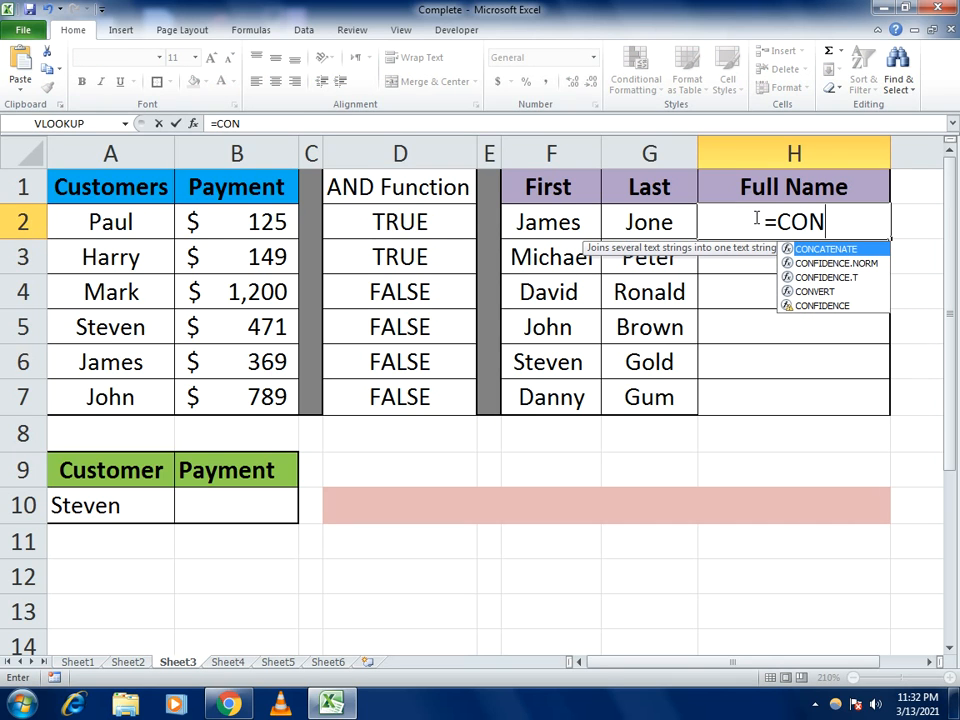
double_click(824, 250)
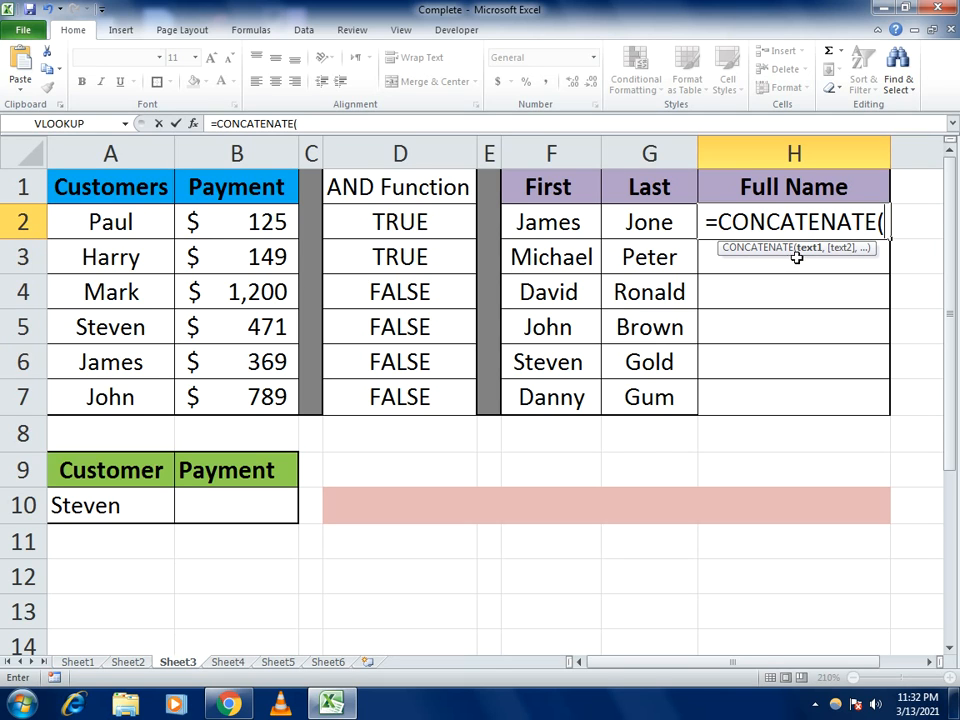
left_click(570, 218)
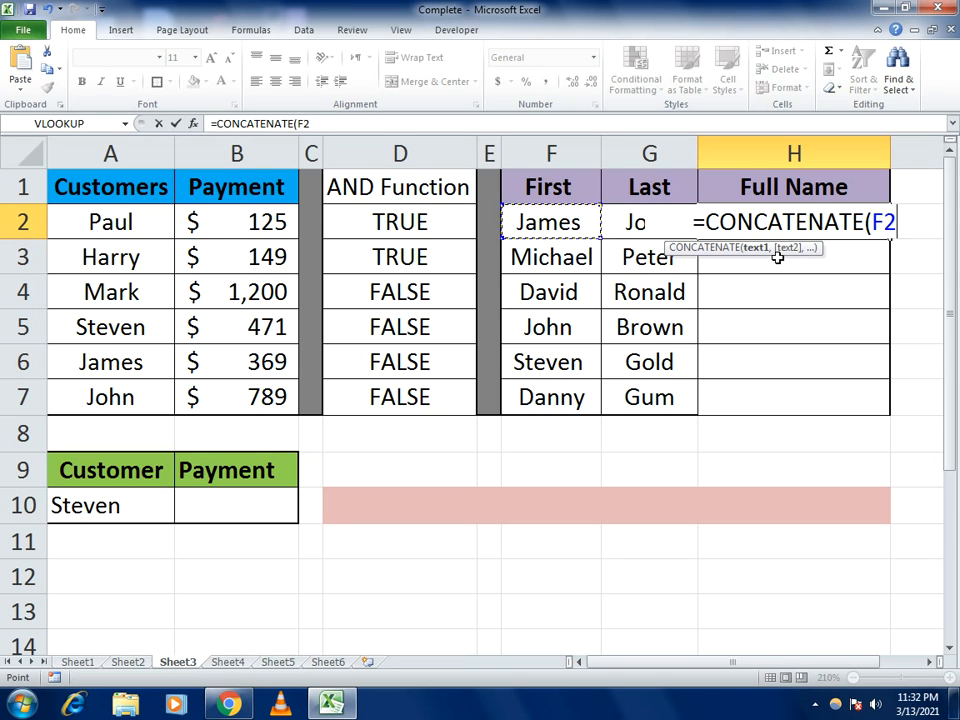
type(",")
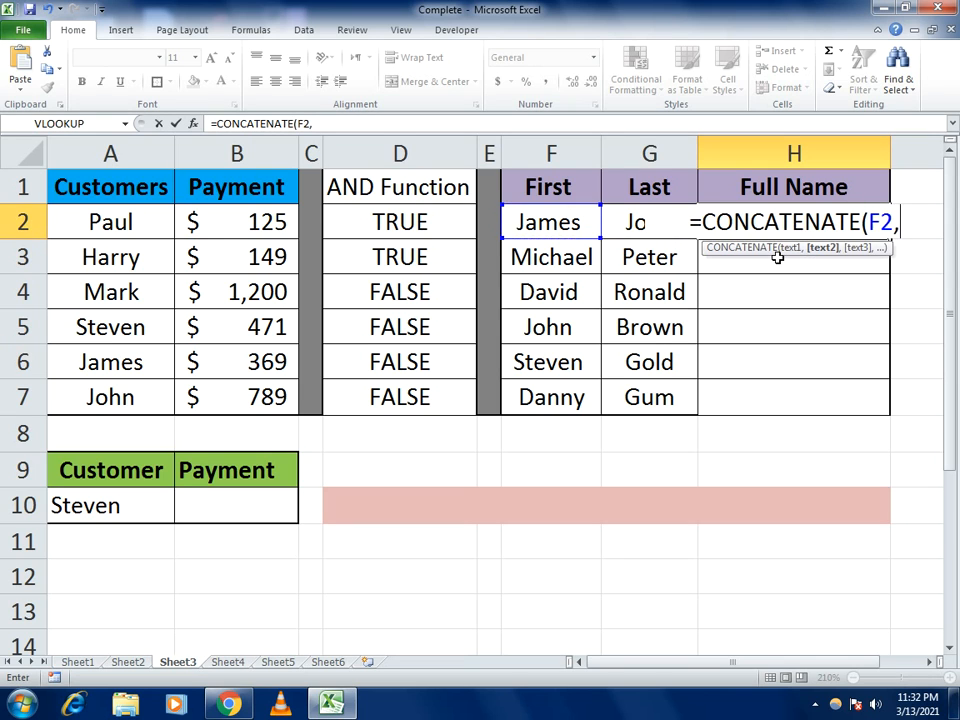
left_click(631, 221)
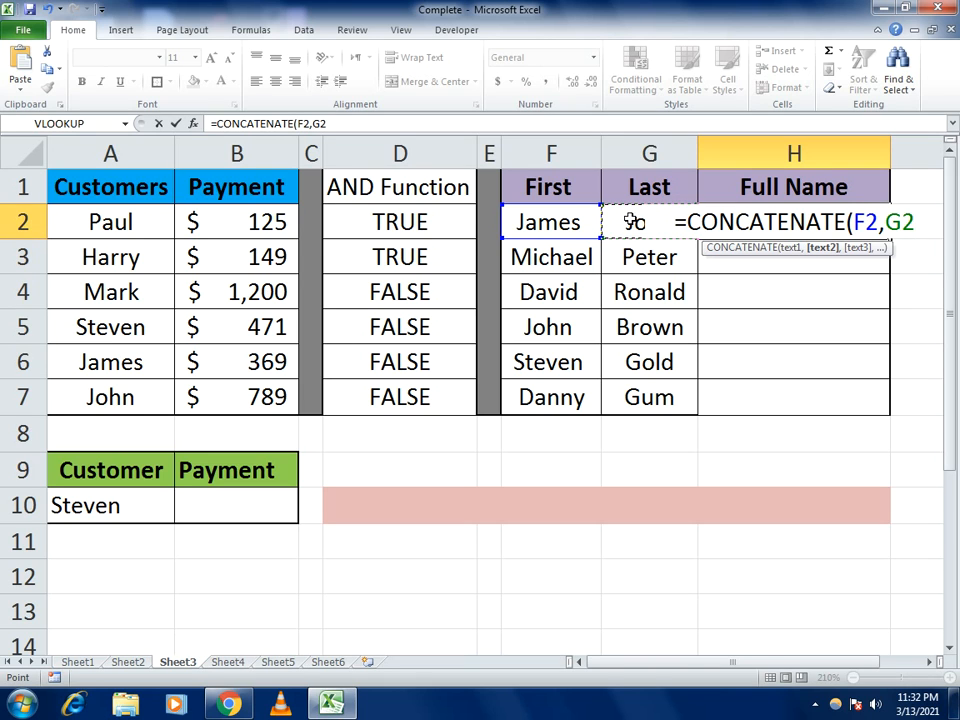
type(")")
key("Return")
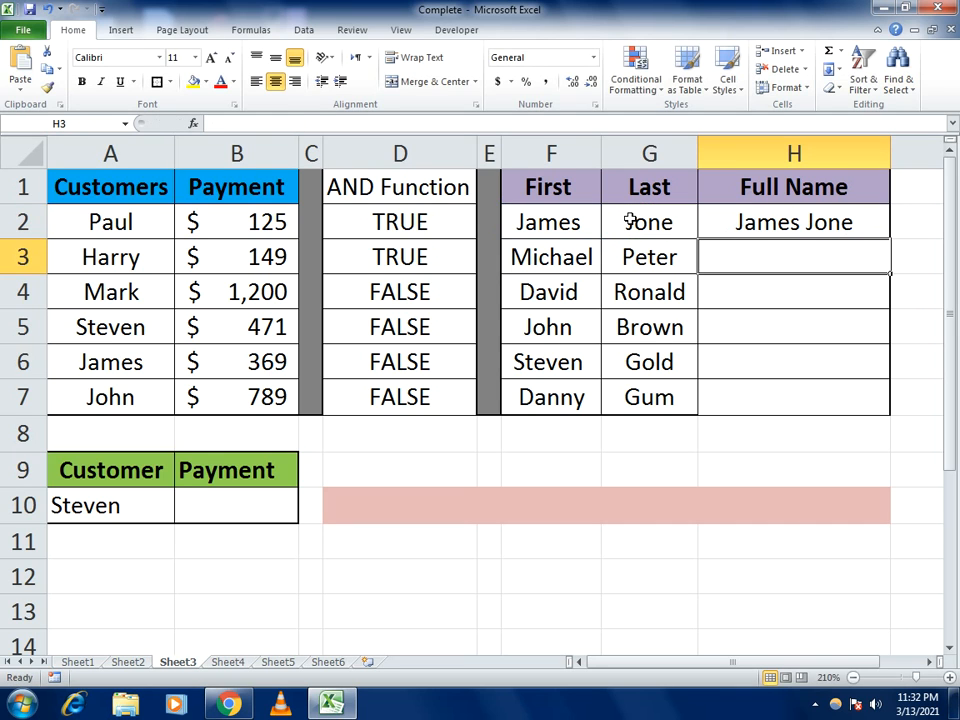
left_click(752, 220)
left_click_drag(890, 239, 887, 428)
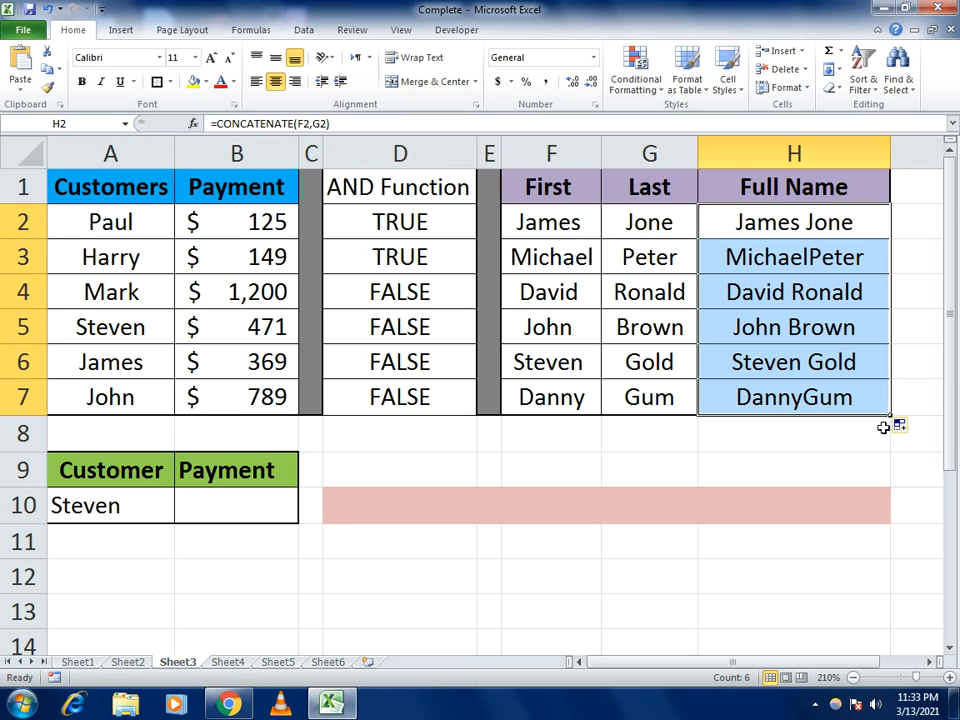
left_click(735, 475)
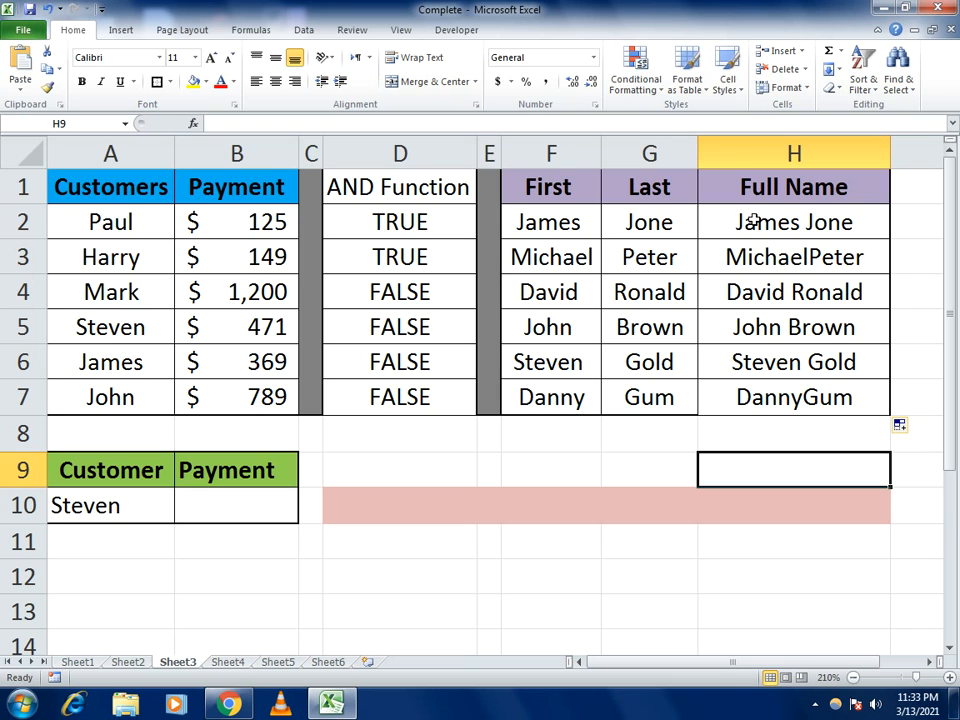
- Enter =VLOOKUP(A10,A1:B7,2,0) in B10 to look up the payment of the customer named in A10
left_click(100, 507)
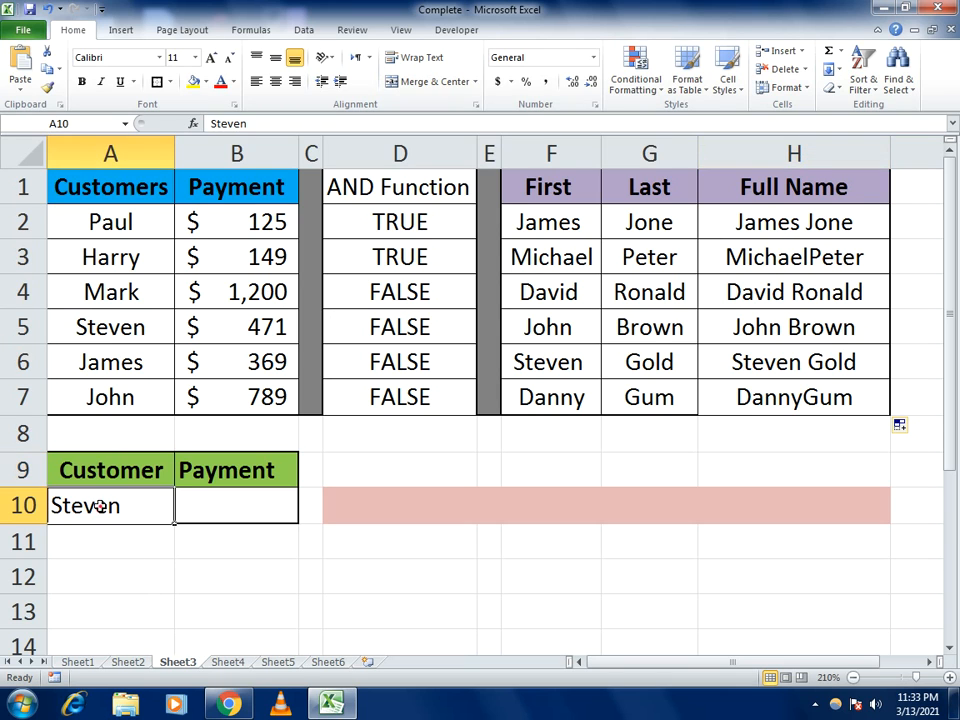
left_click(194, 506)
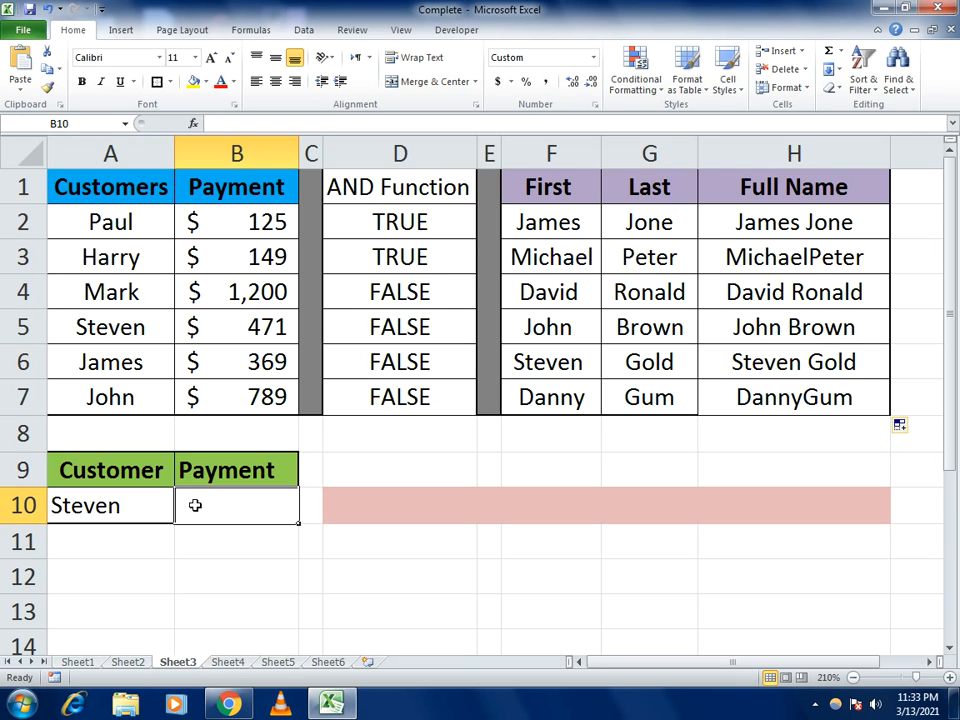
type("=")
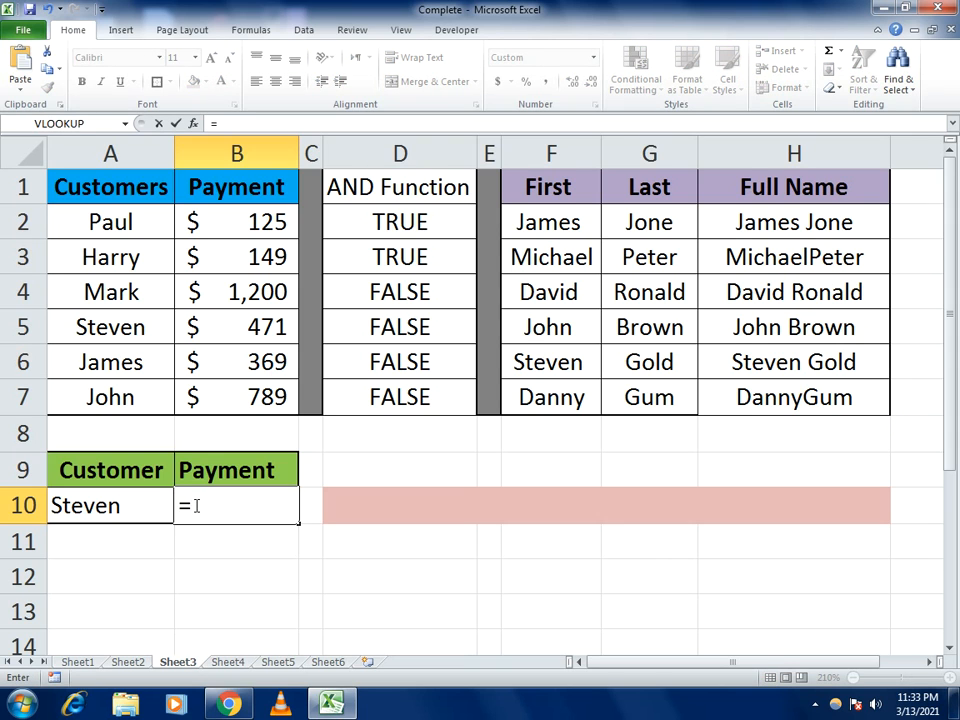
type("VLOOKUP")
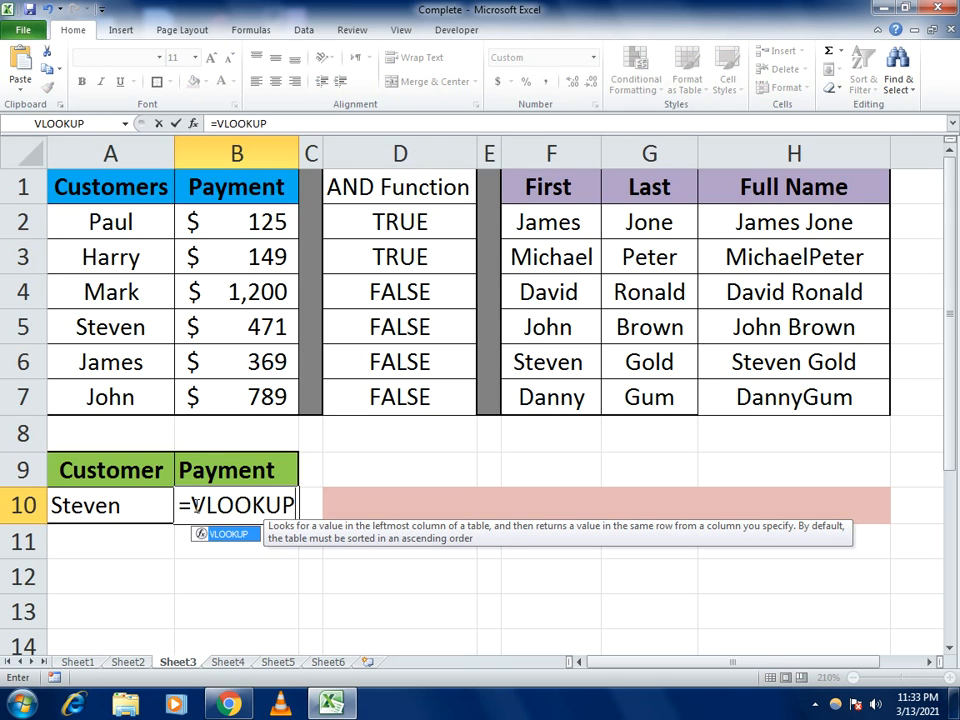
type("(")
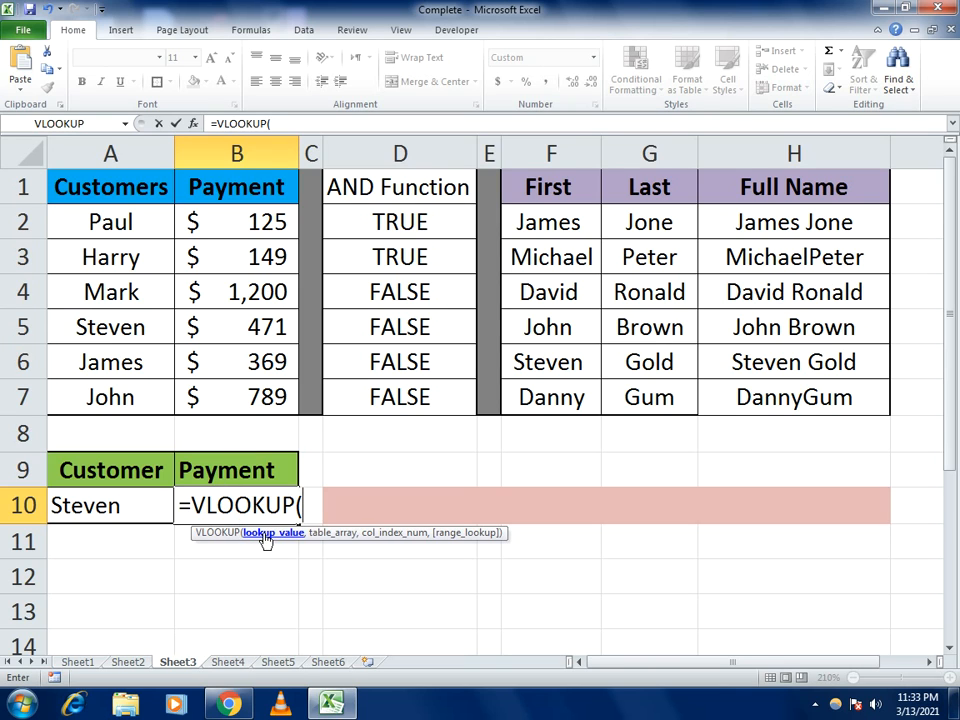
left_click(109, 500)
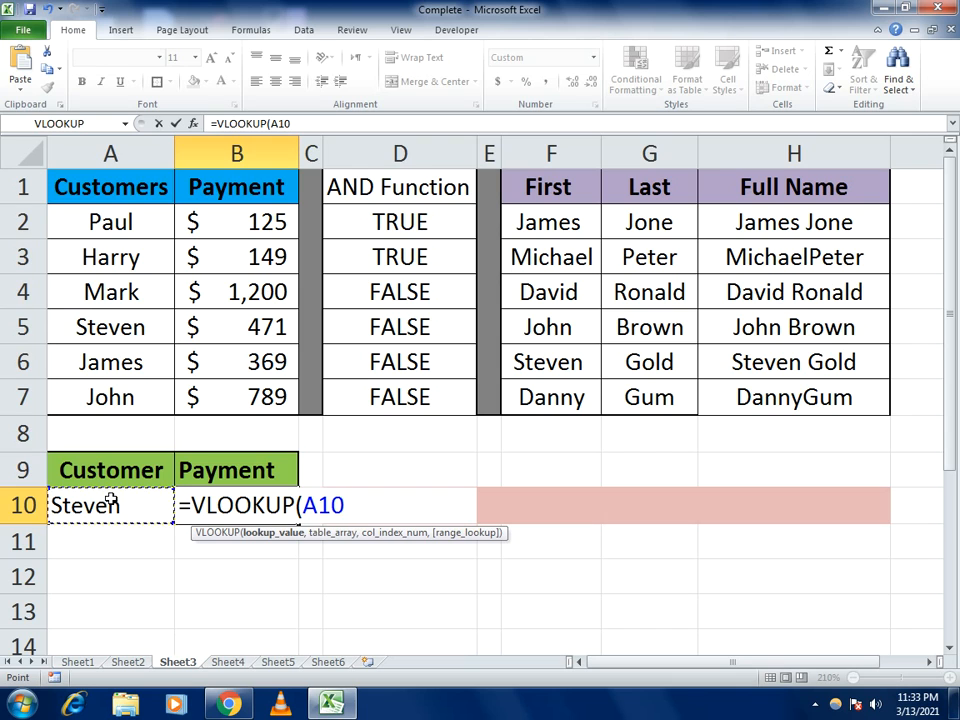
type(",")
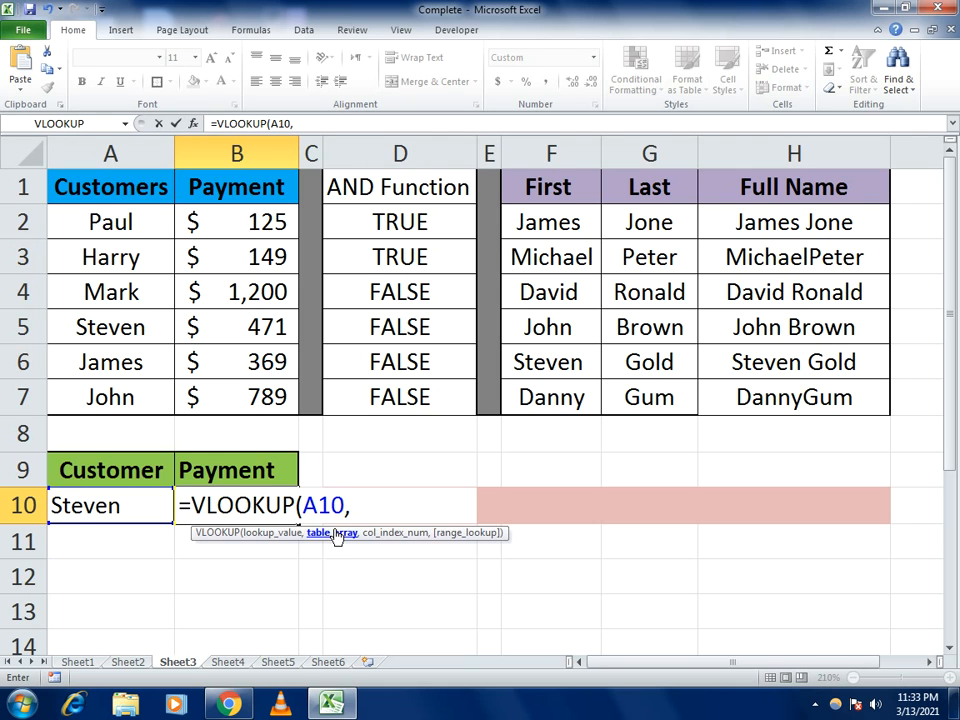
left_click_drag(105, 199, 246, 403)
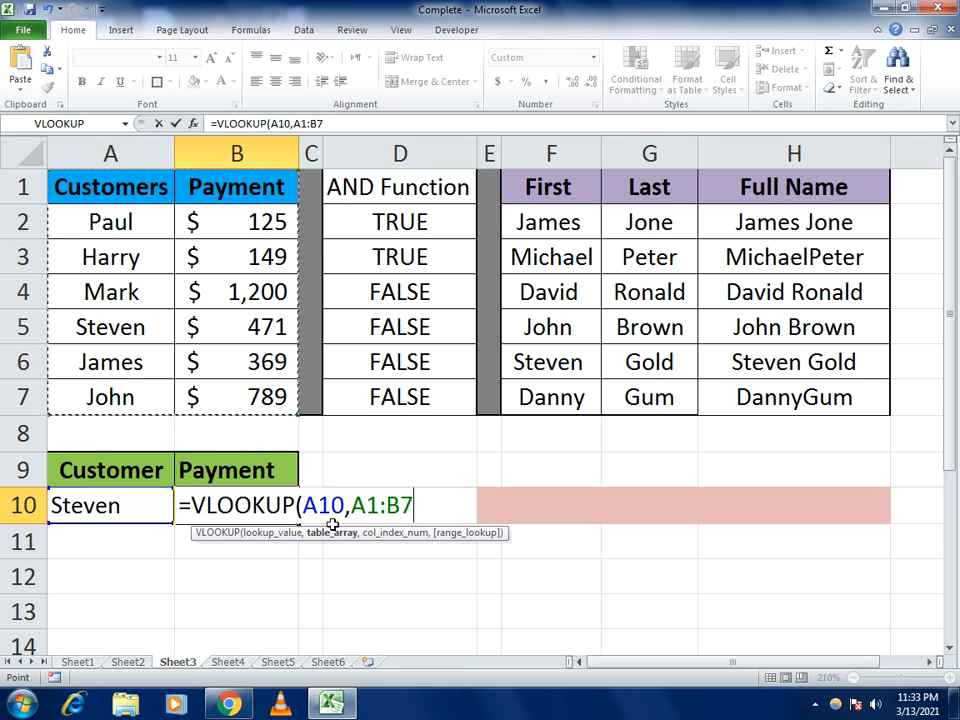
type(",")
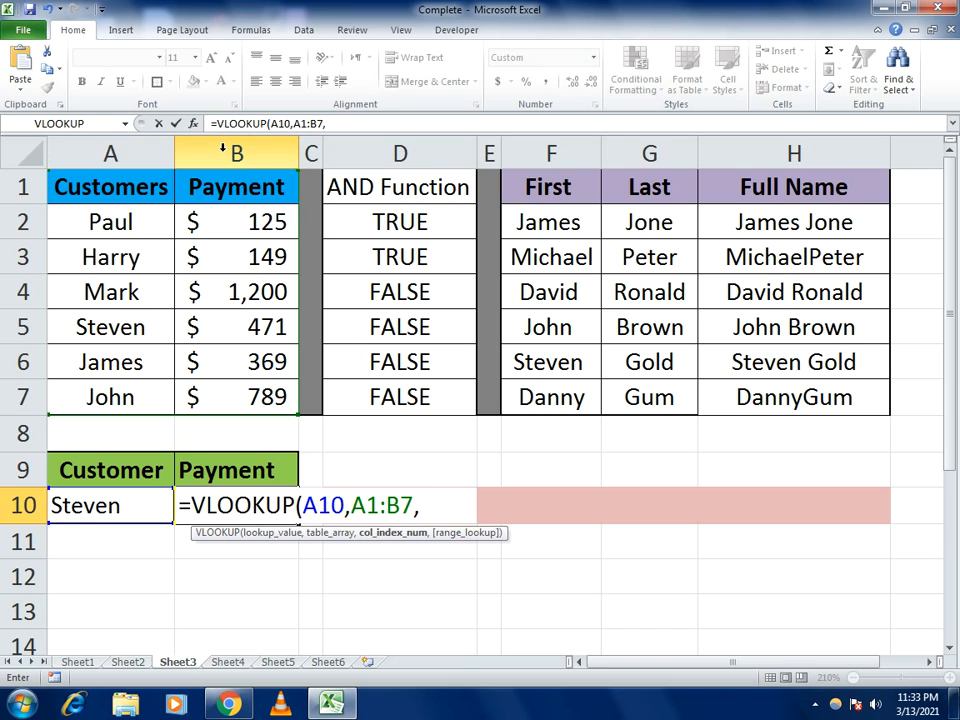
type("2,0")
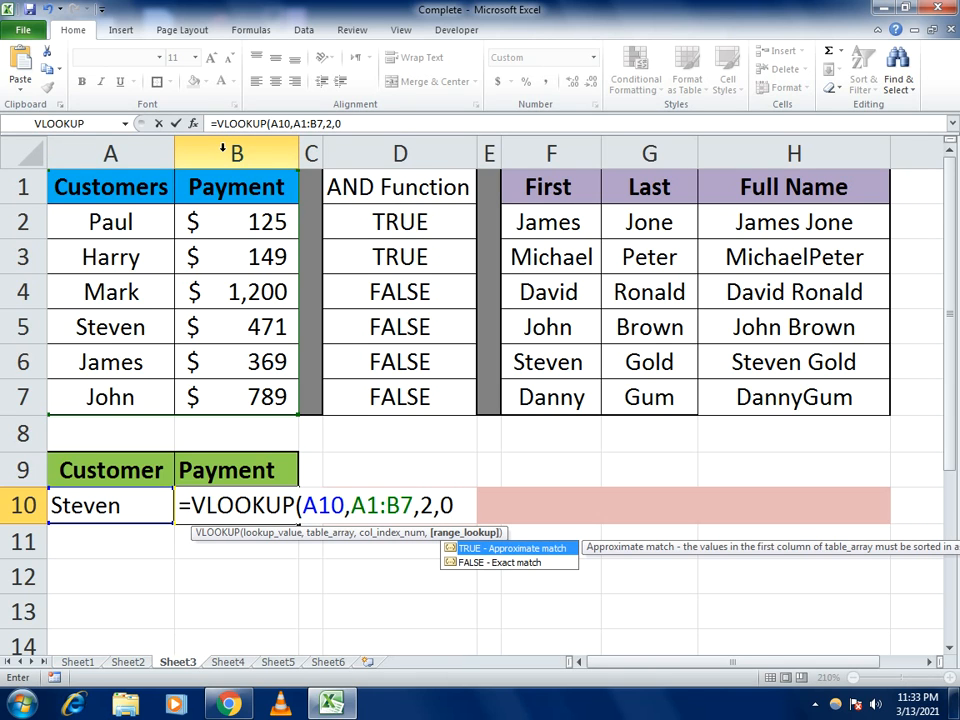
type(")")
key("Return")
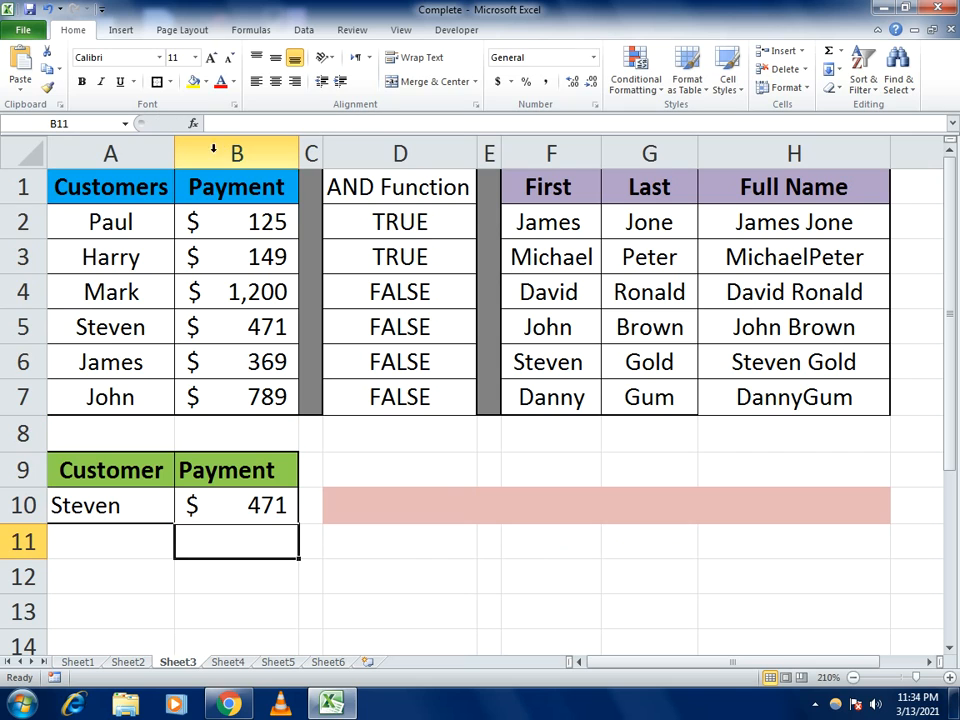
- Change the lookup customer in A10 to the customer listed in A2 to test the VLOOKUP formula
left_click(131, 507)
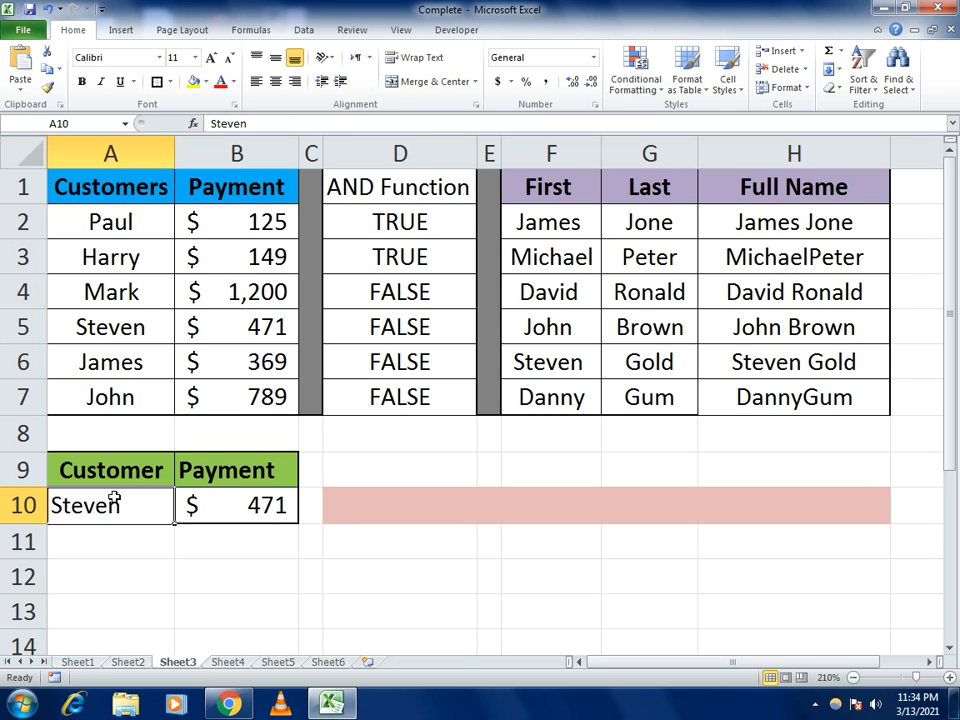
type("pAU")
key("BackSpace")
key("BackSpace")
key("BackSpace")
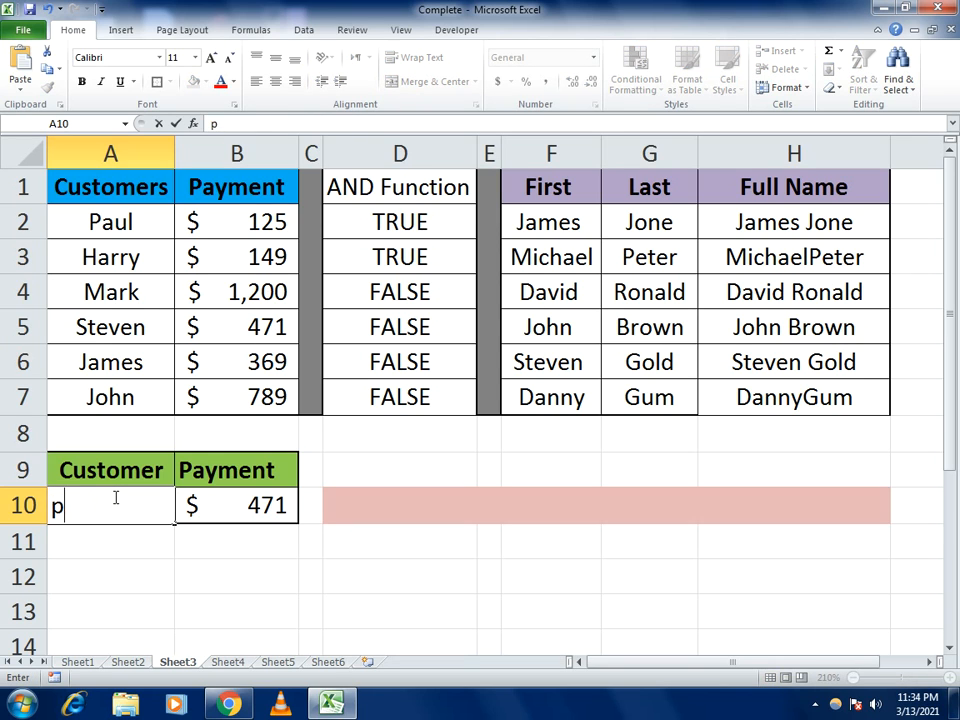
type("OAY")
key("BackSpace")
key("BackSpace")
key("BackSpace")
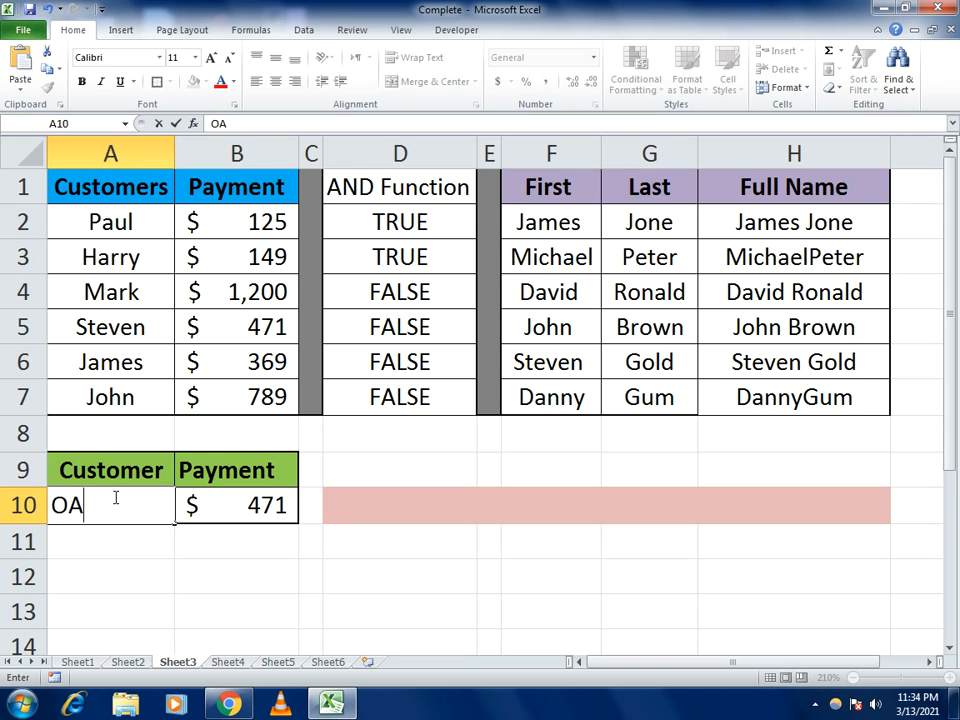
type("PAUL")
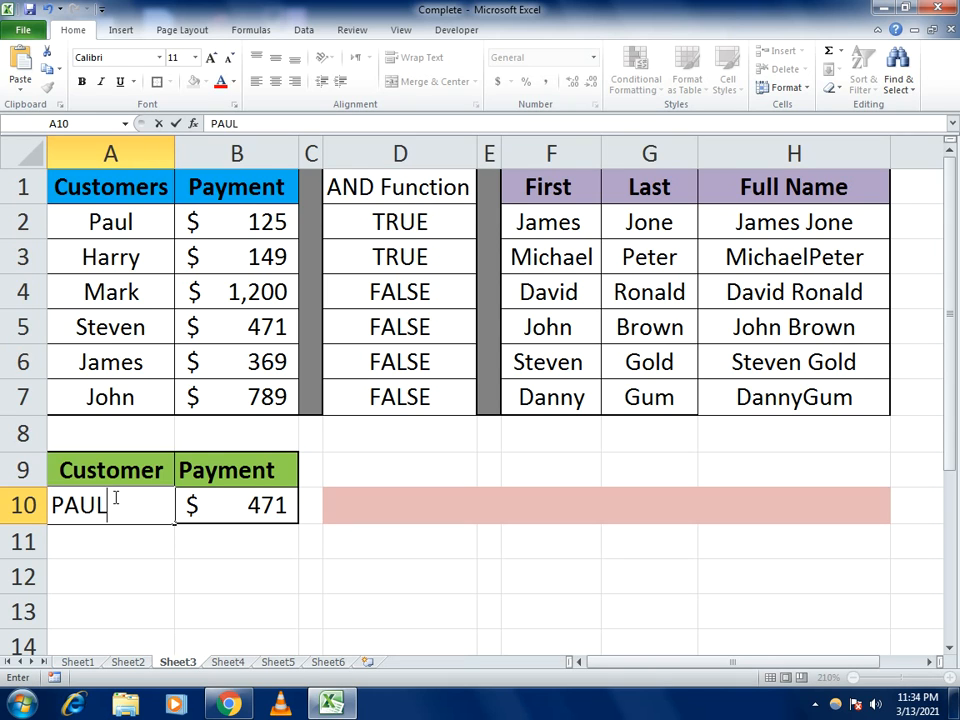
key("Return")
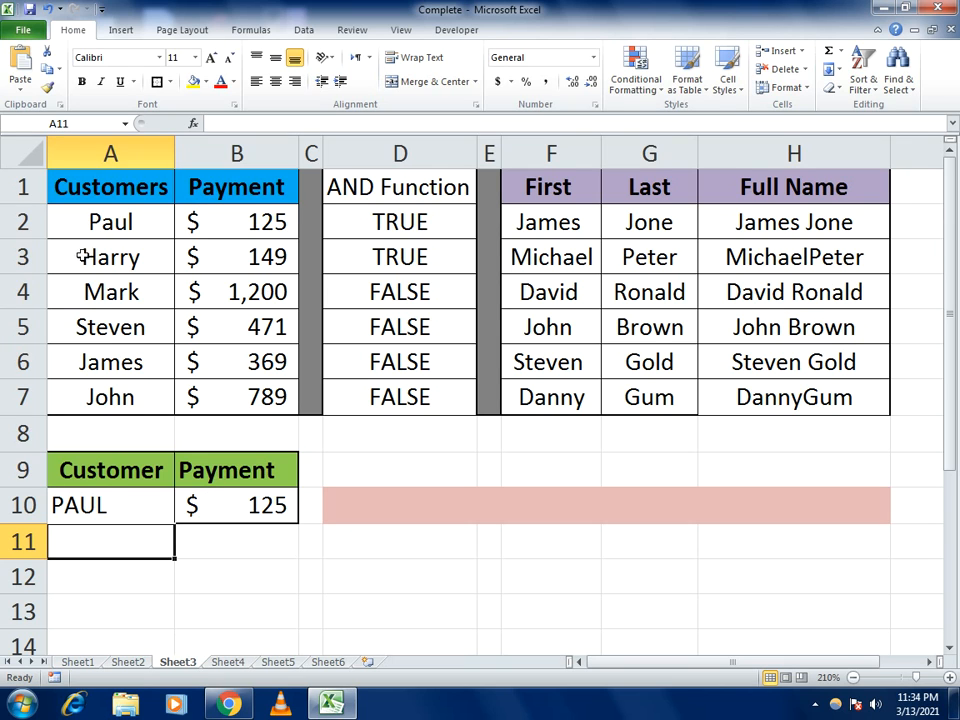
left_click(106, 500)
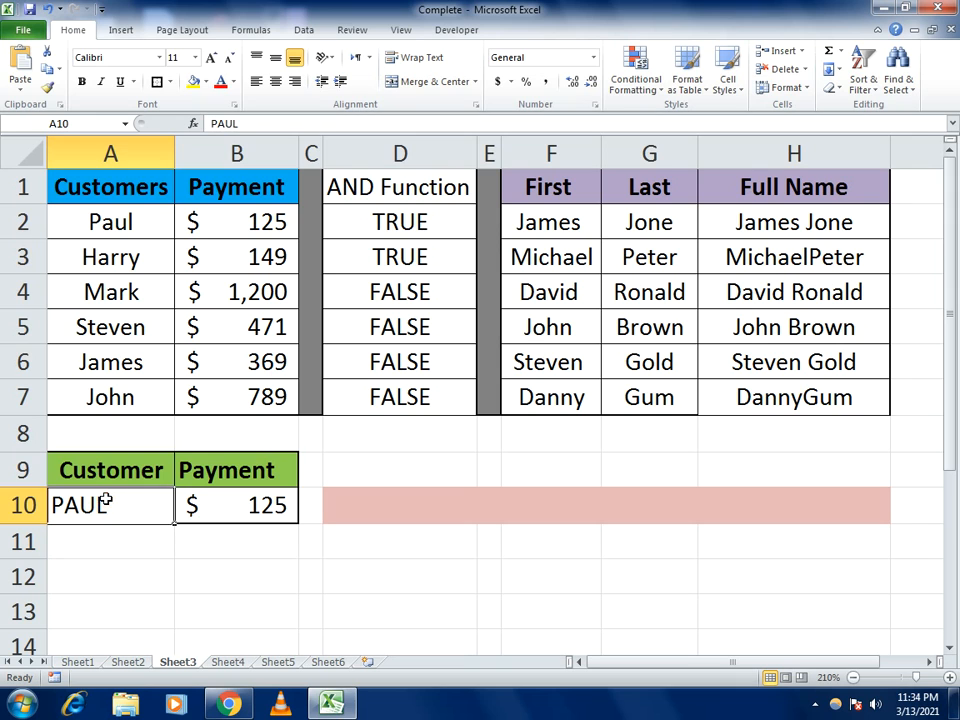
key("Right")
type("J")
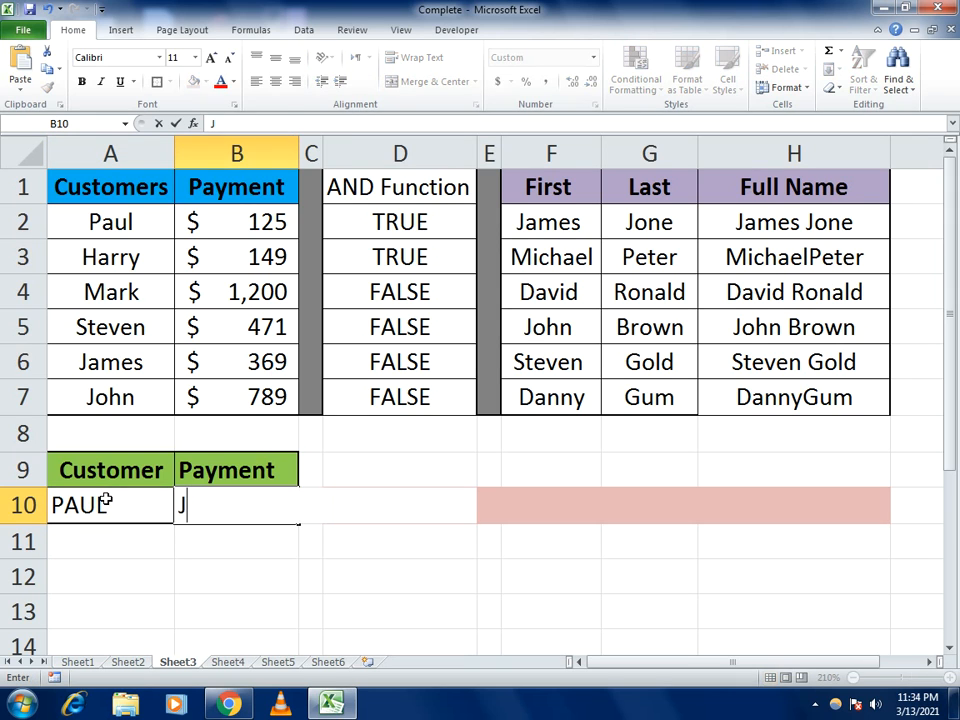
key("Escape")
key("Left")
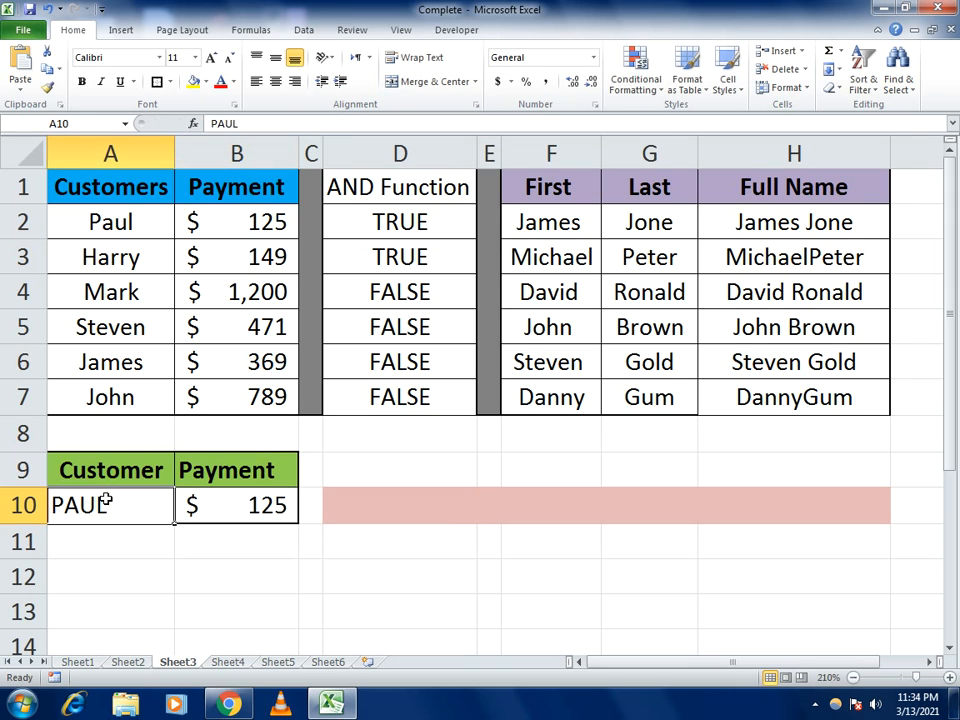
- Set the lookup customer in A10 to the customer listed in A6 to test the VLOOKUP formula again
type("James")
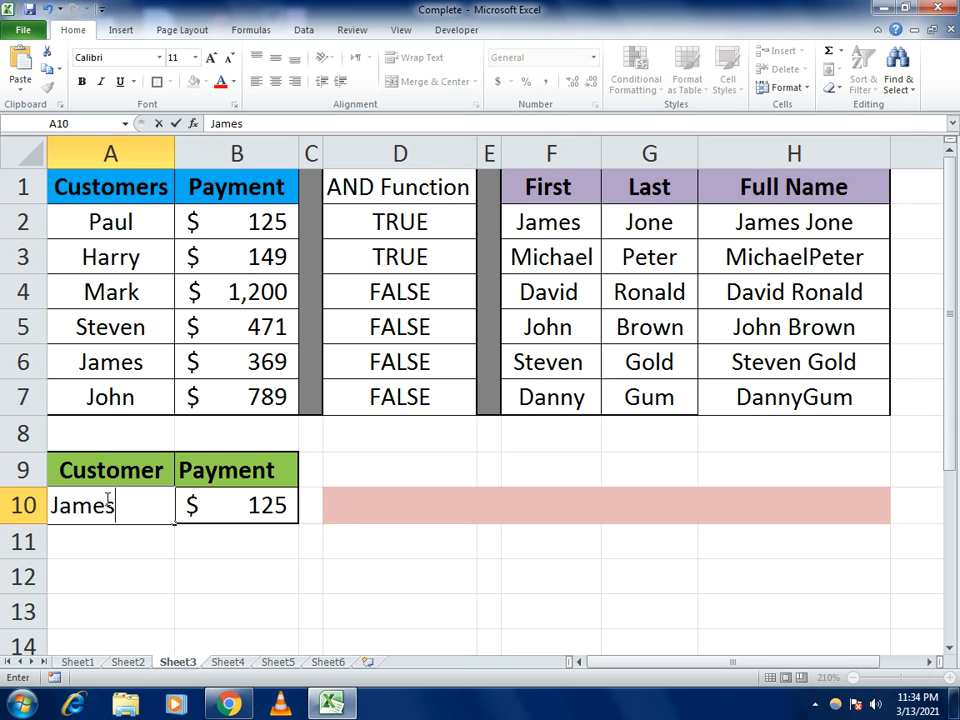
key("Return")
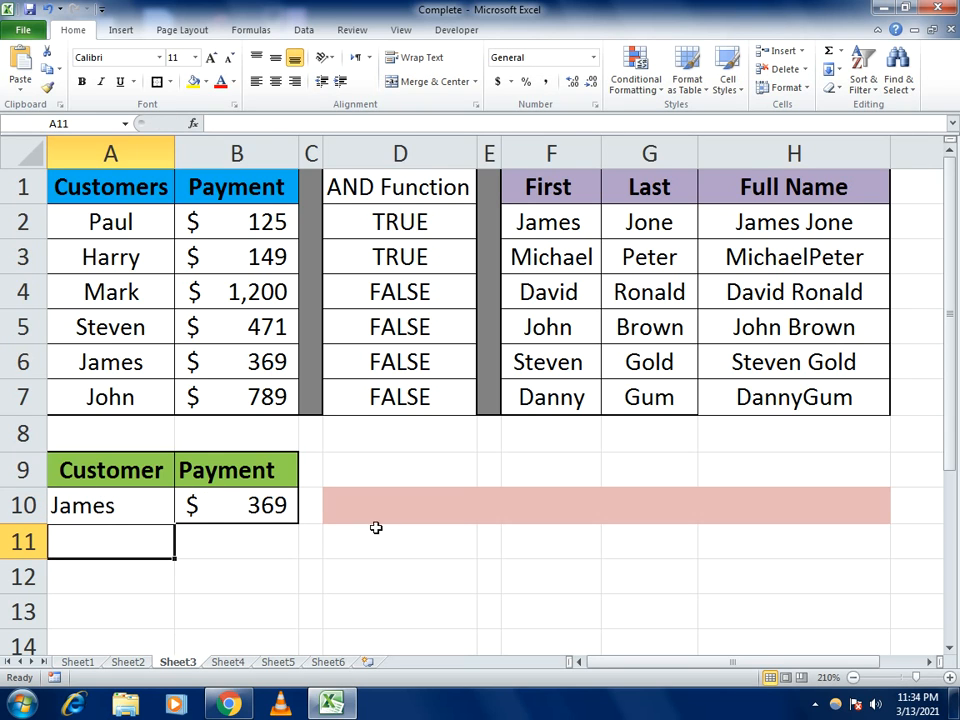
- Put B10's formula into the shaded cell D10 as plain text reading =VLOOKUP(A10,A1:B7,2,0)
left_click(223, 506)
left_click_drag(212, 123, 381, 122)
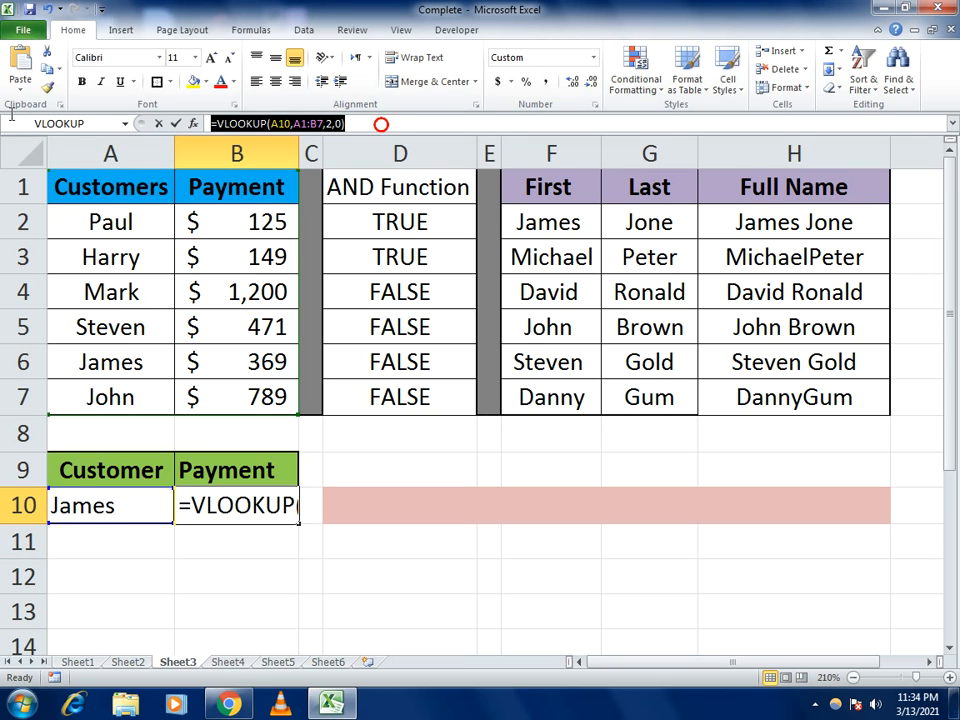
key("Escape")
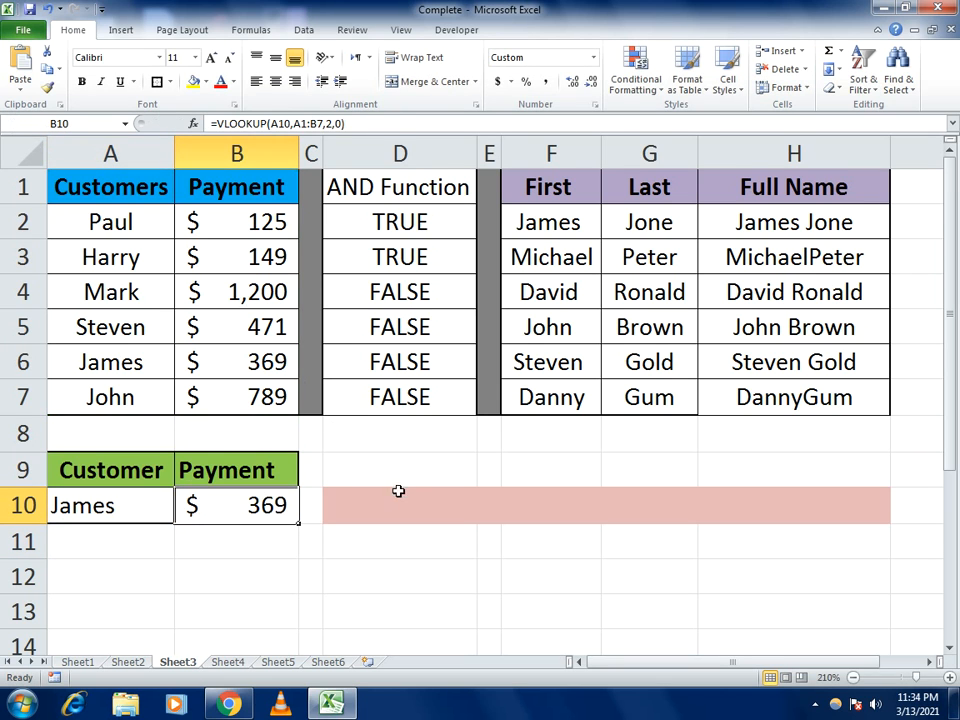
left_click(400, 495)
type("'=VLOOKUP(A10,A1:B7,2,0)")
key("Return")
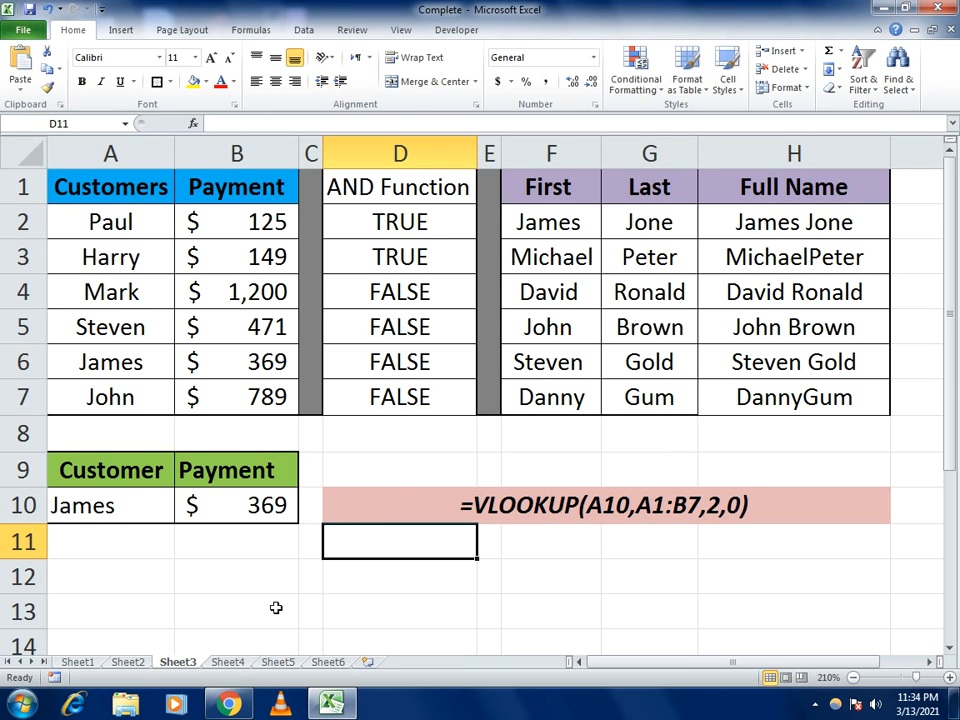
- On Sheet4, enter =ROMAN(A5) in B5 and fill it down to B11 to convert the numbers to Roman numerals
left_click(228, 662)
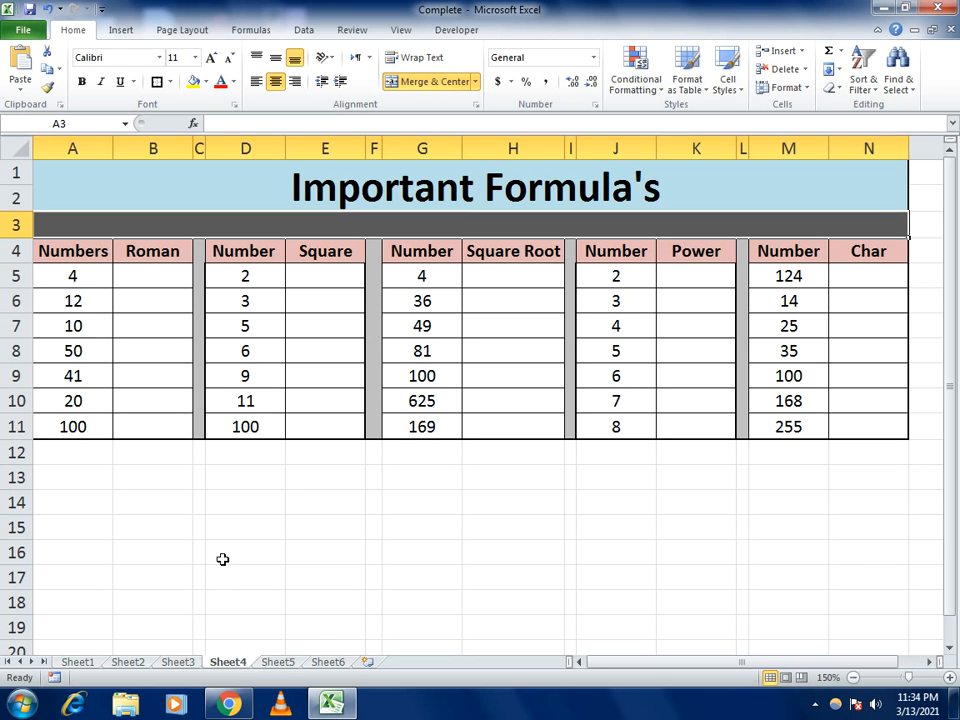
left_click(141, 282)
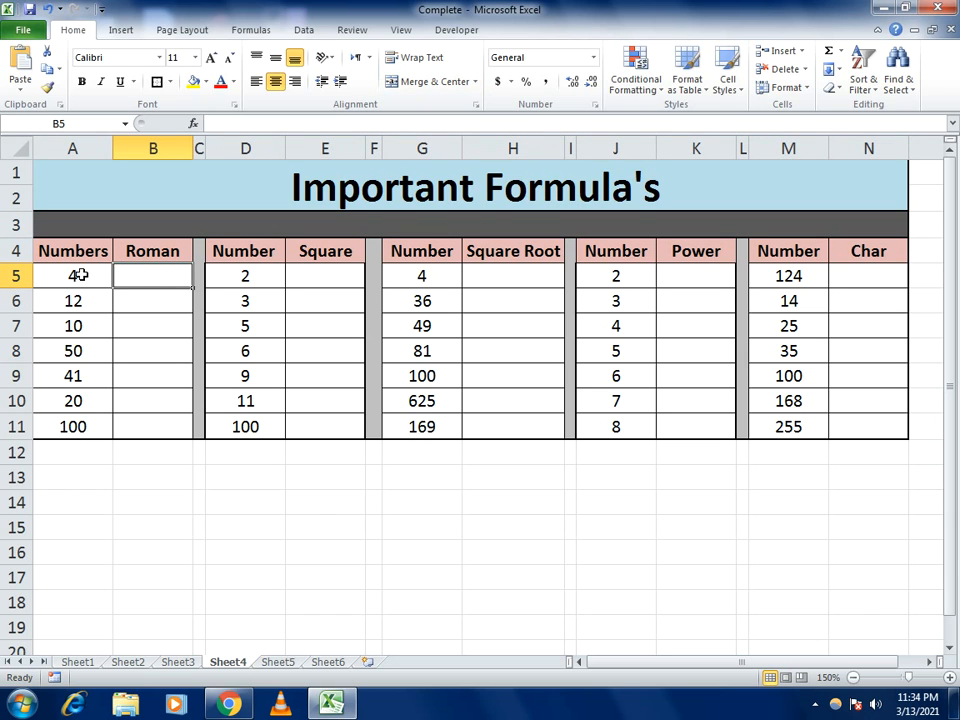
type("=")
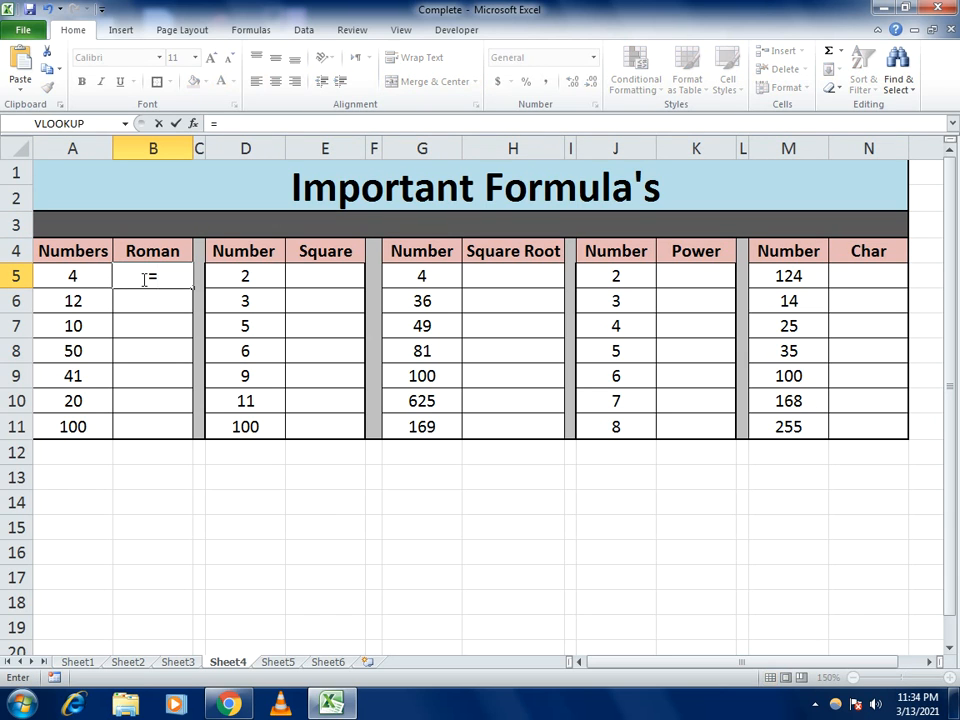
type("roma")
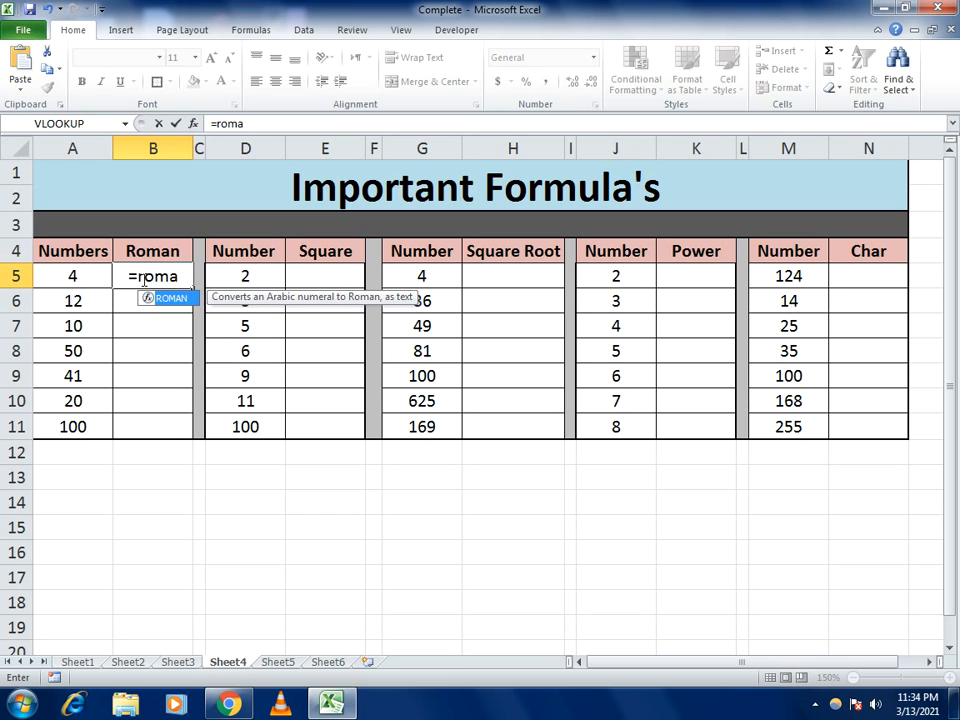
type("c")
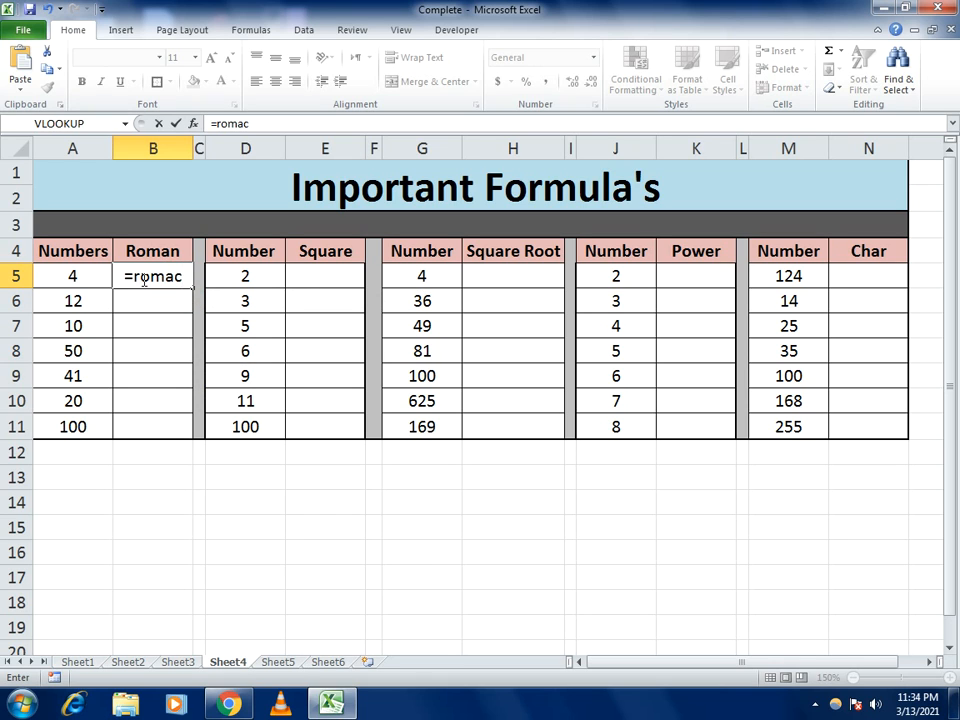
key("BackSpace")
type("n(")
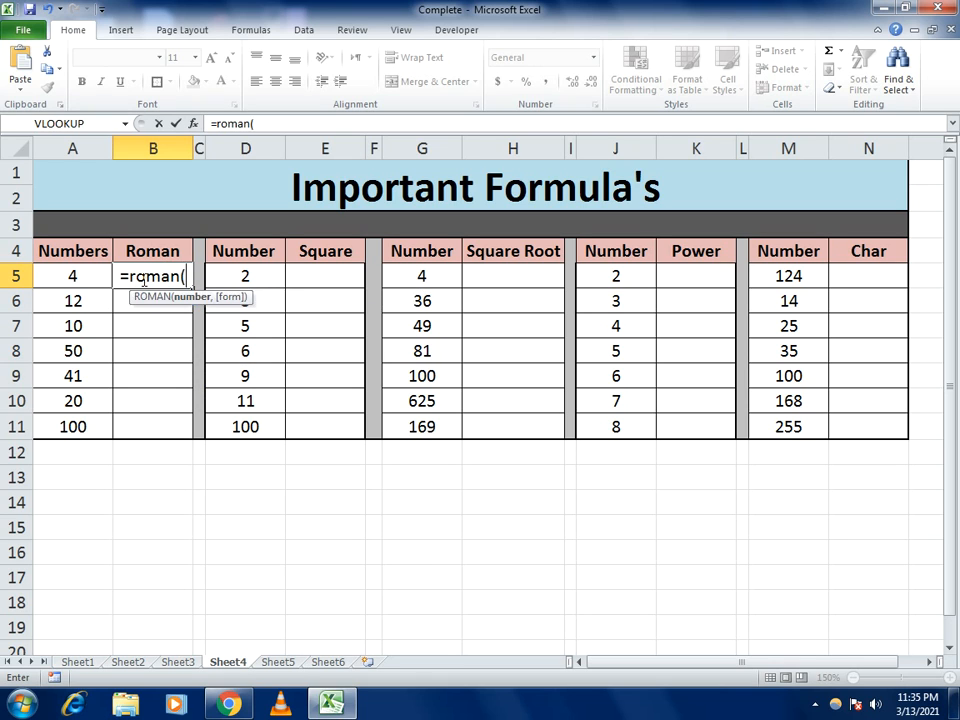
left_click(83, 274)
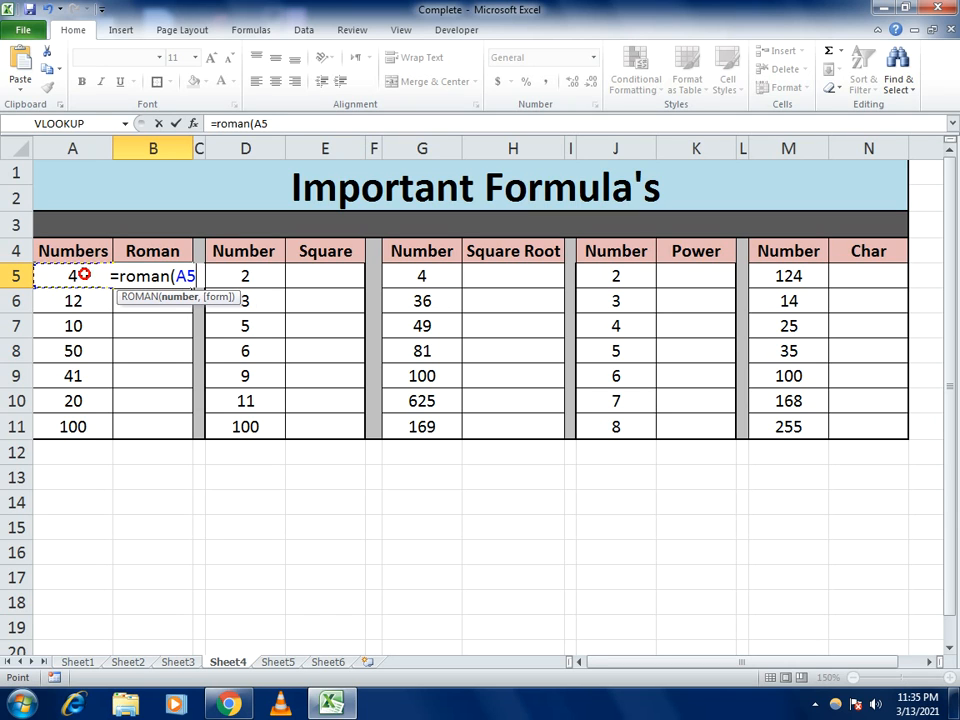
type(")")
key("Return")
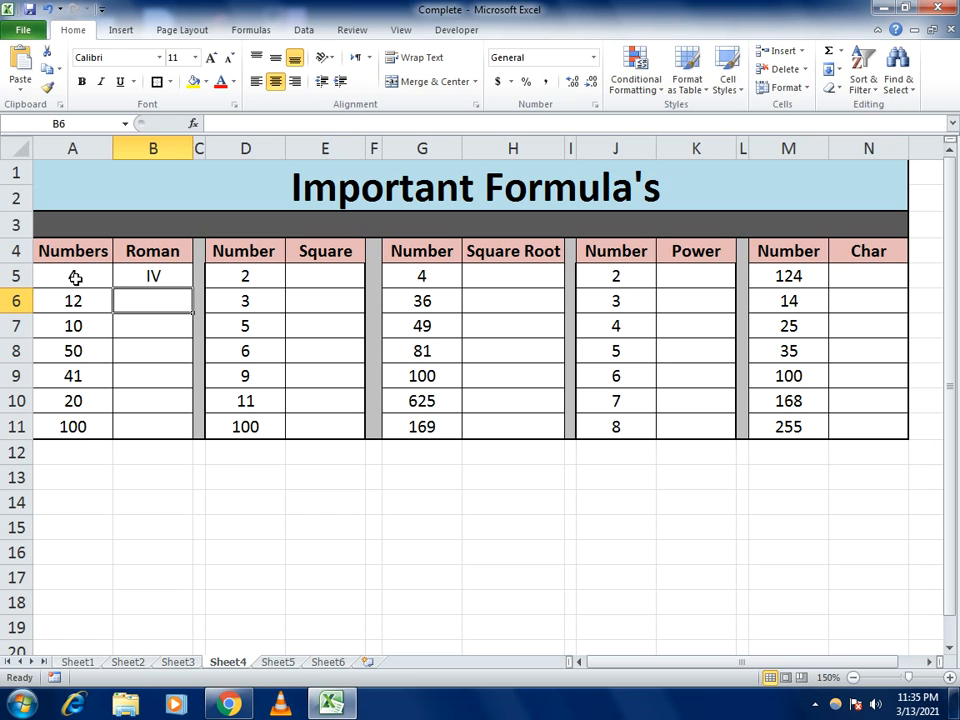
left_click(146, 274)
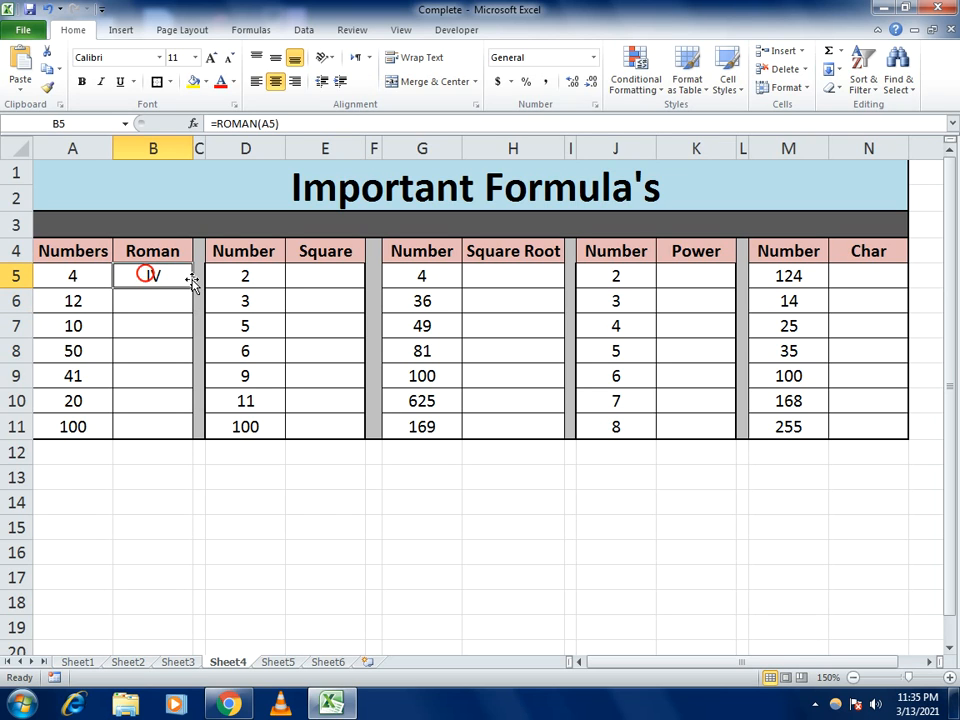
left_click_drag(192, 287, 187, 432)
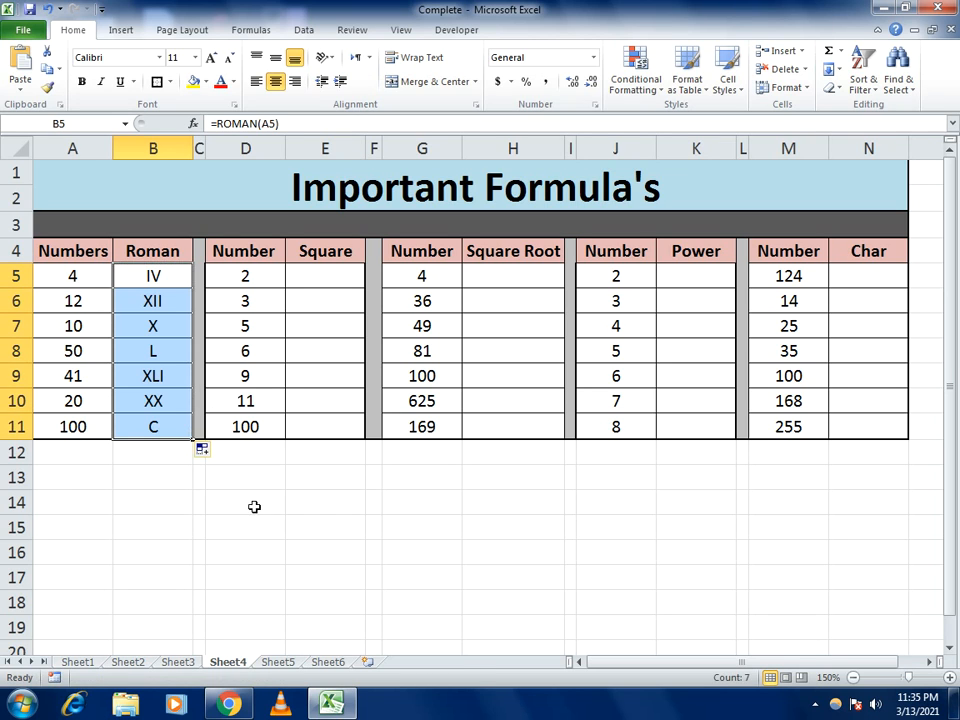
- Change the number in A9 to 70 to test the ROMAN formula
left_click(71, 373)
type("70")
key("Return")
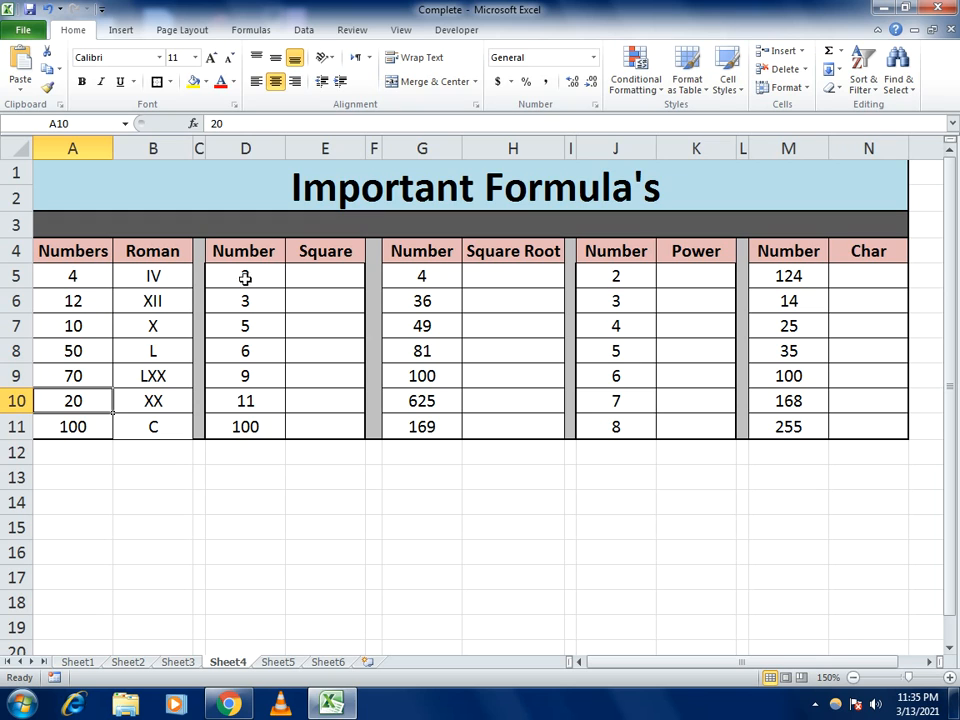
- Enter the formula =D5*D5 in E5 to square the first number in the Square table
left_click(317, 276)
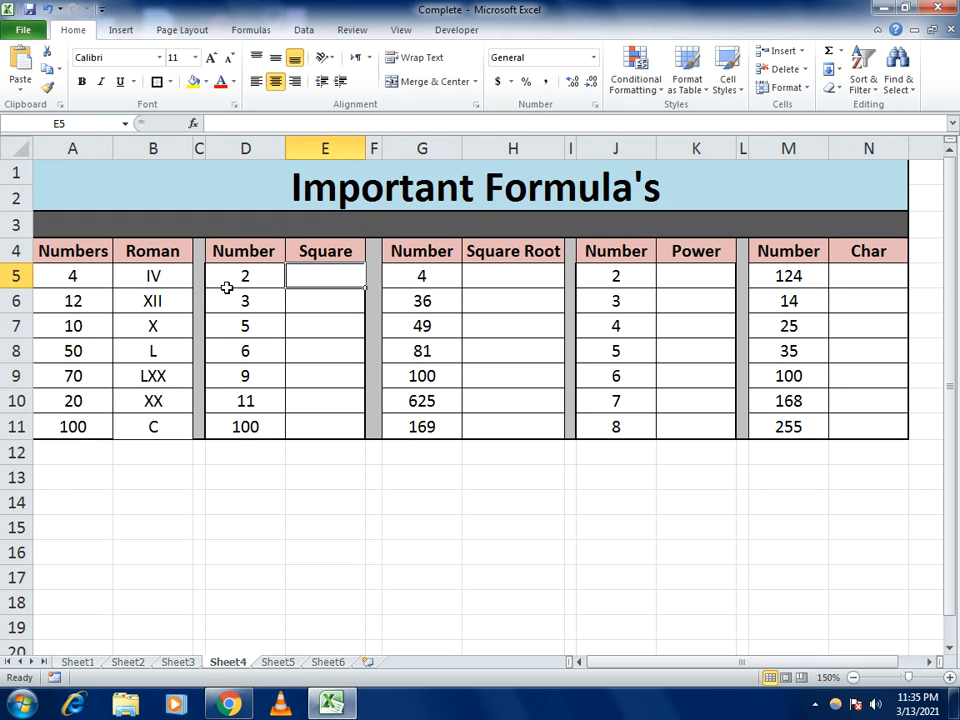
type("=")
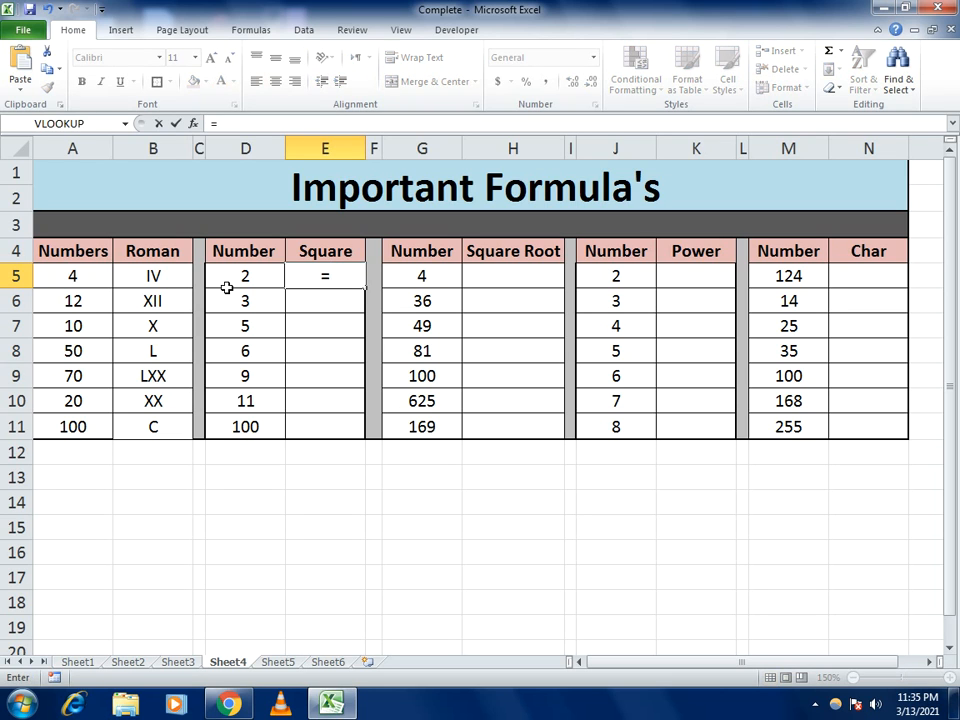
left_click(228, 281)
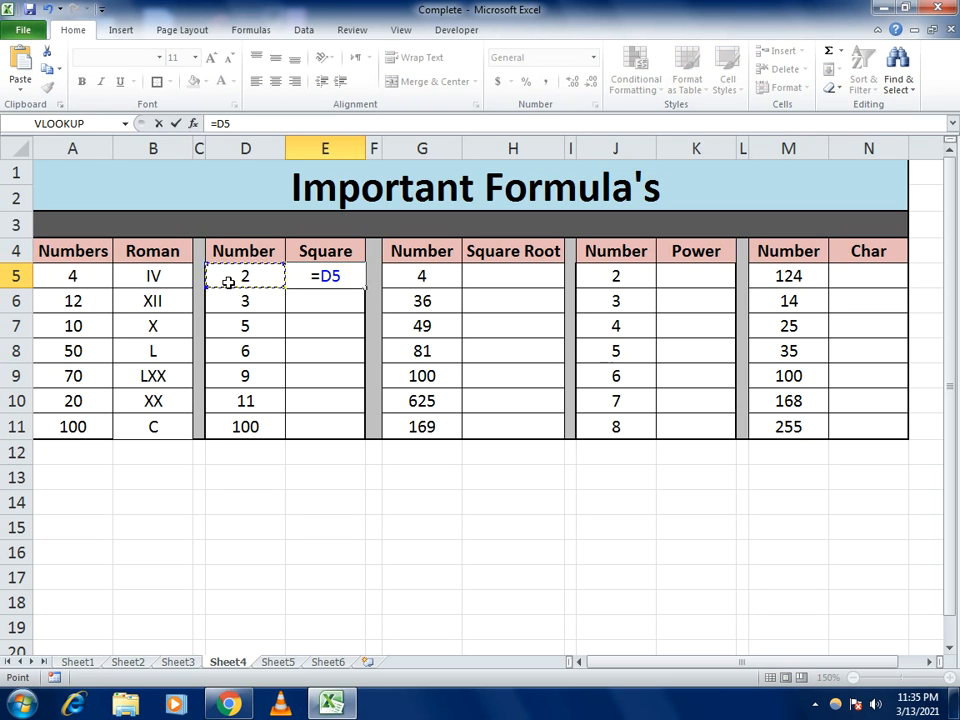
type("*")
left_click(228, 281)
key("Return")
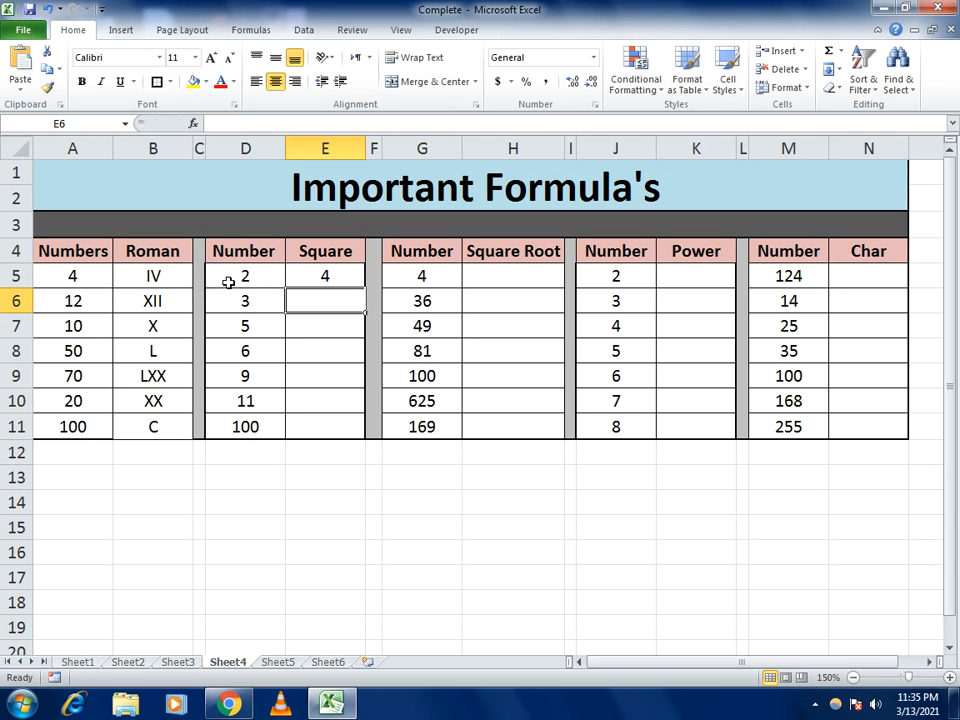
- Fill the squaring formula from E5 down to E11 to complete the Square column
left_click(313, 283)
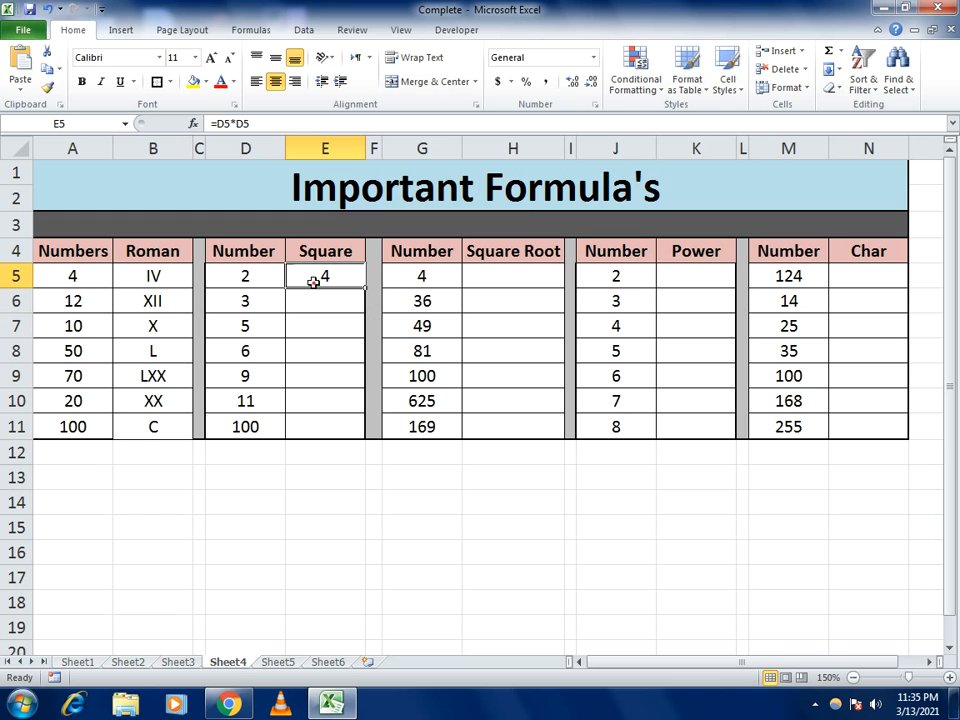
left_click(246, 274)
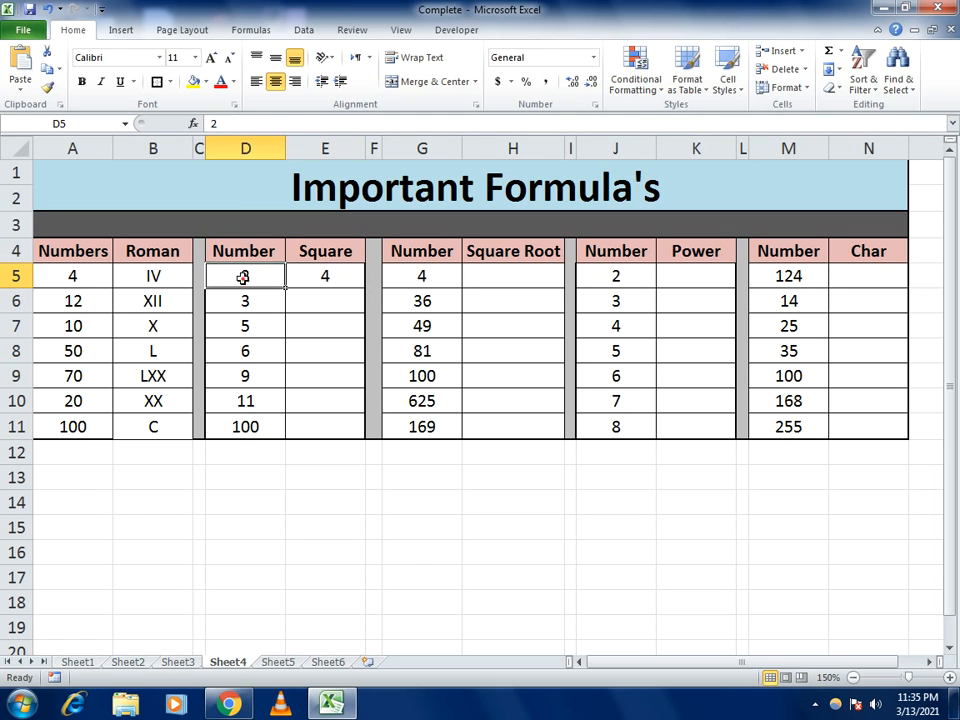
left_click(305, 275)
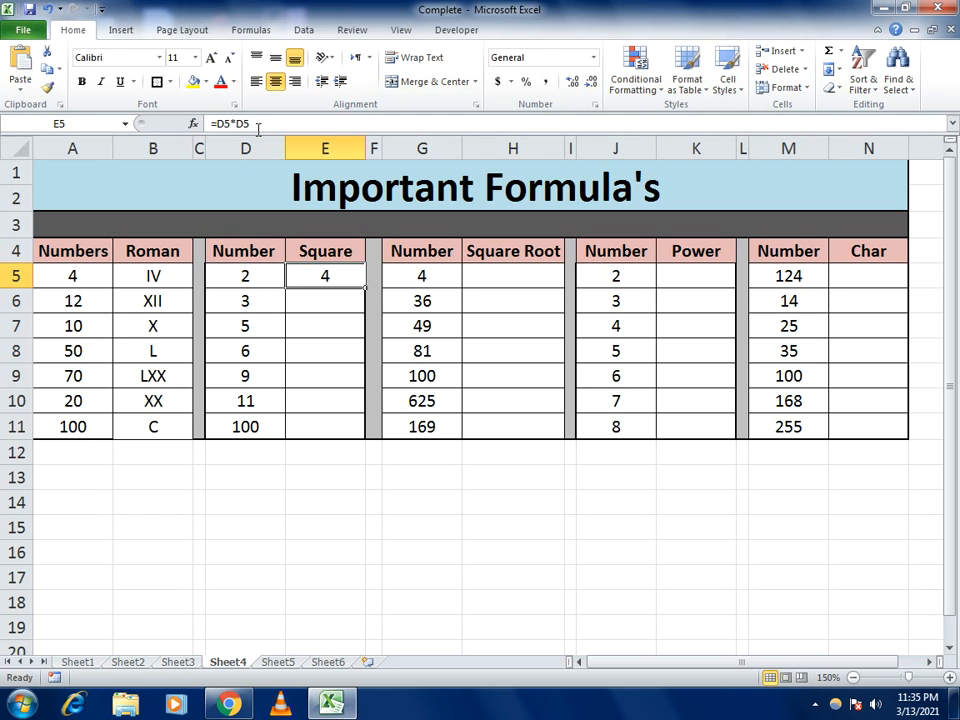
left_click(269, 279)
left_click(318, 271)
left_click_drag(366, 287, 354, 437)
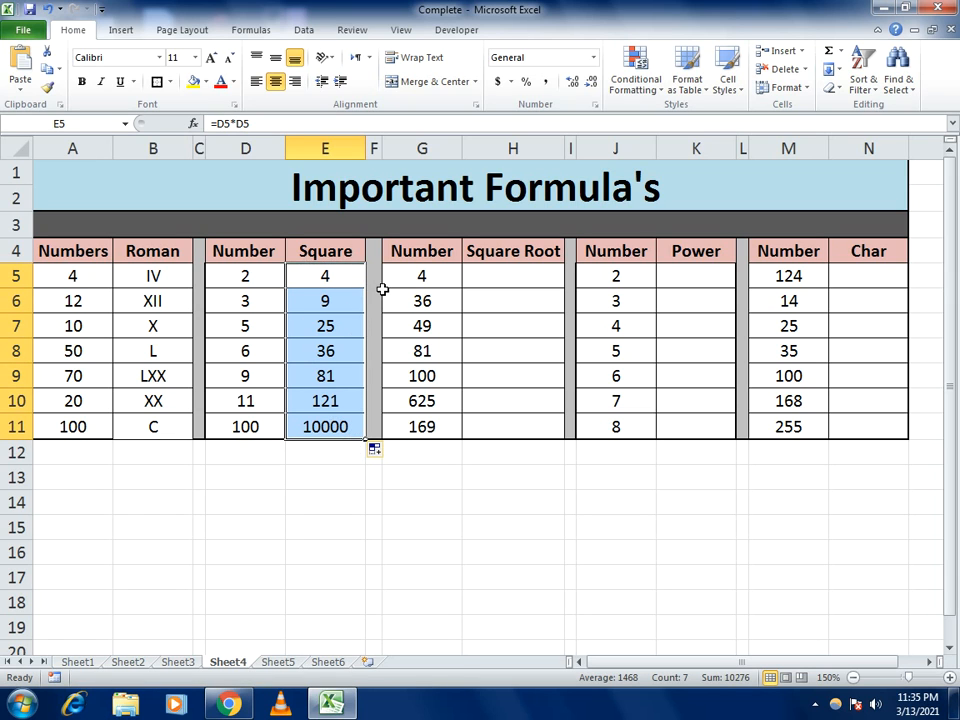
- Enter =SQRT(G5) in H5 and fill it down to H11 to complete the Square Root column
left_click(484, 276)
left_click(484, 276)
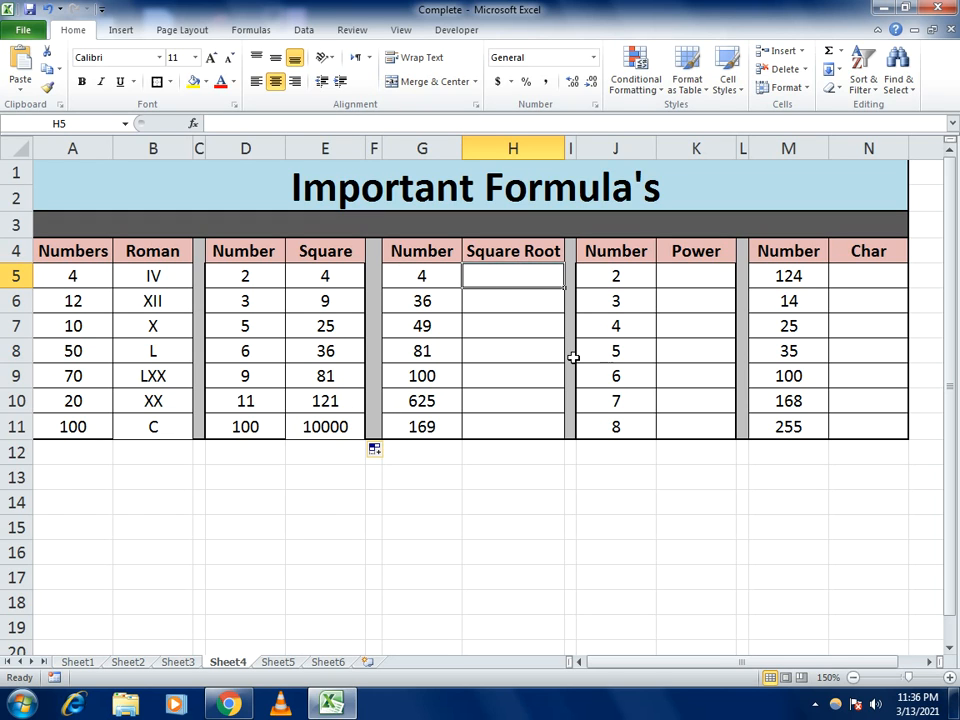
type("=")
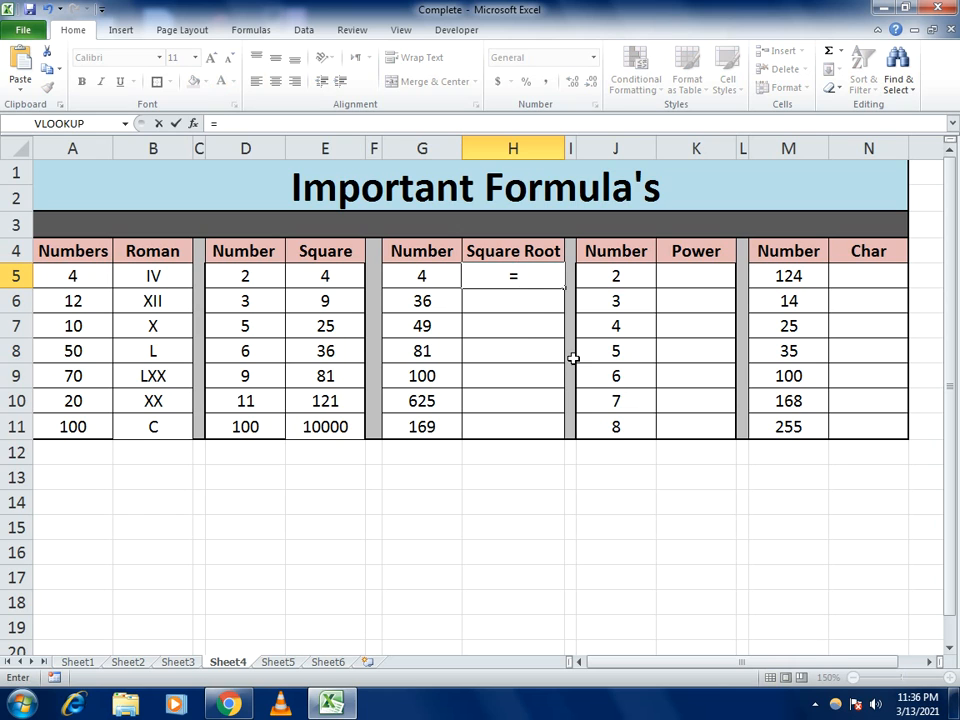
type("sqrt")
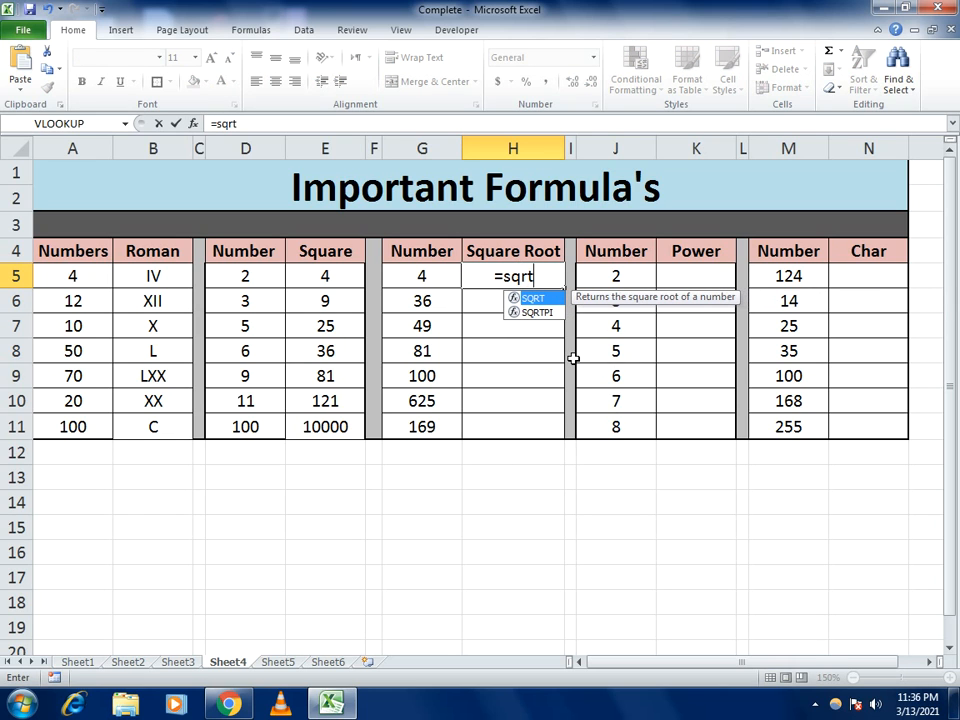
type("(")
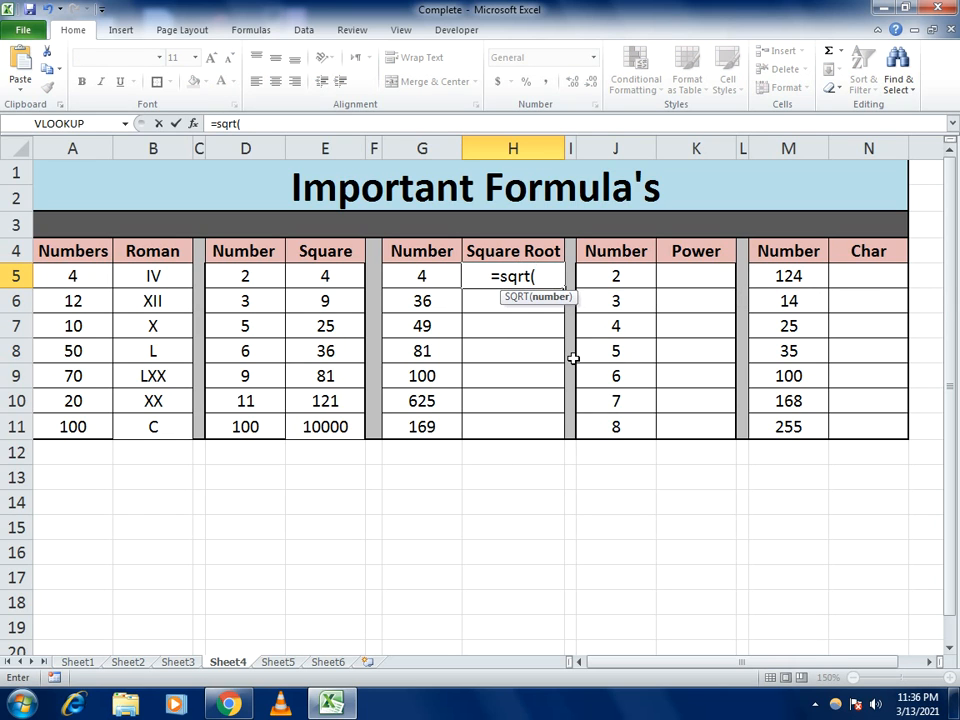
left_click(420, 275)
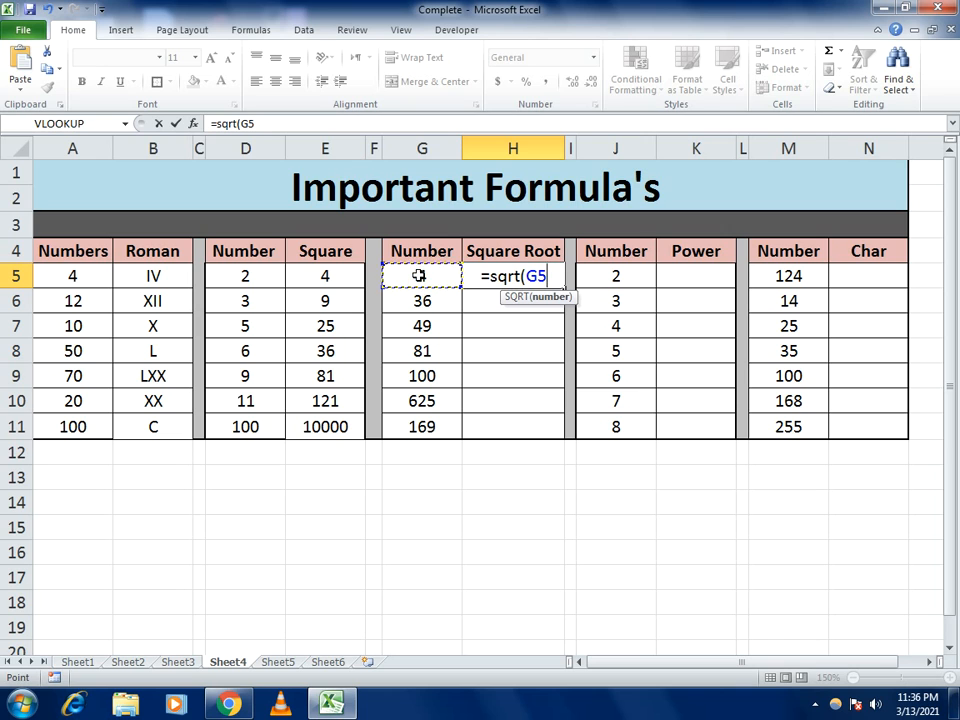
type(")")
key("Return")
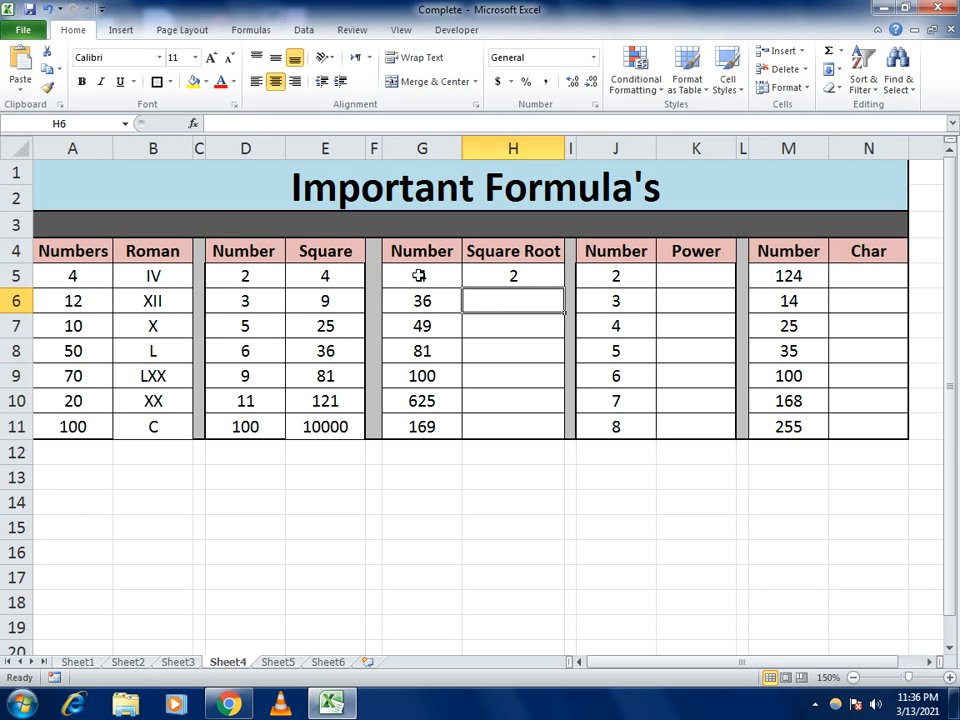
left_click(480, 275)
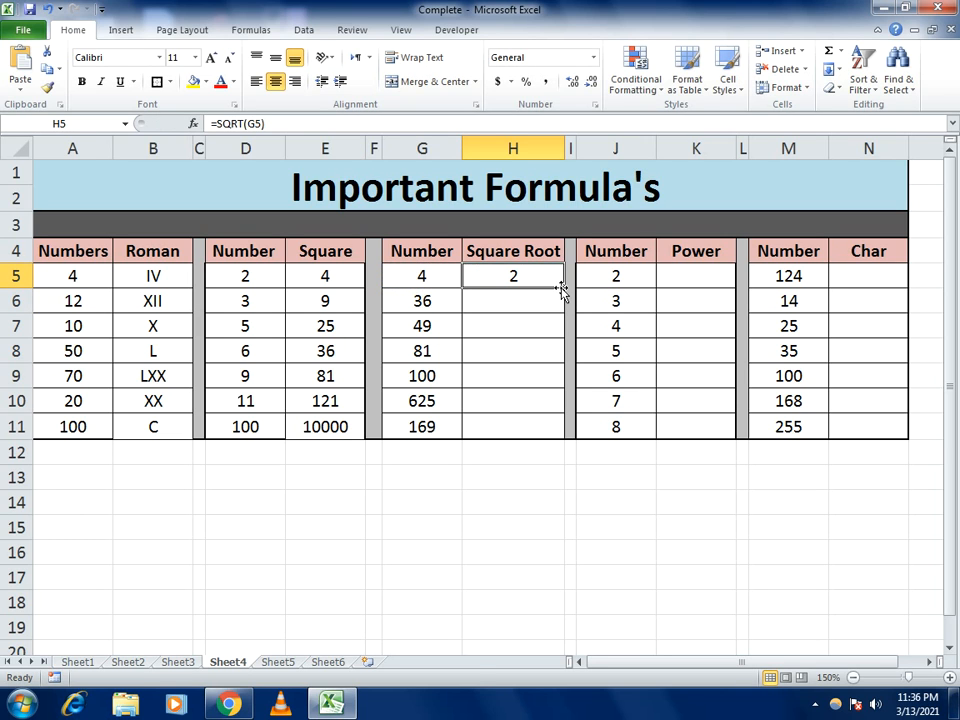
left_click_drag(565, 288, 560, 432)
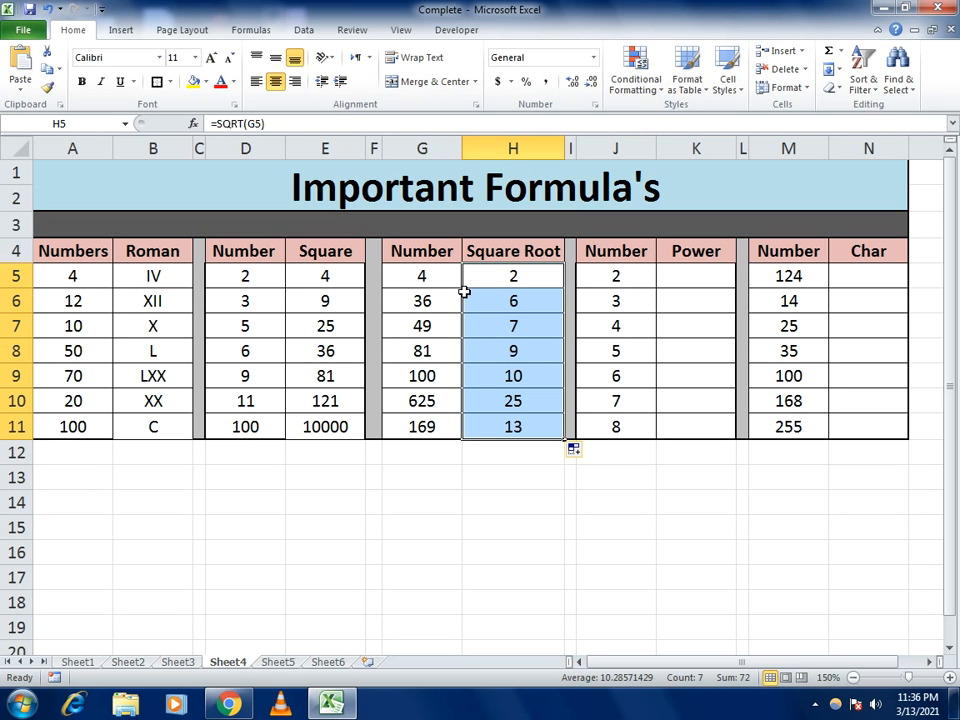
- Enter =POWER(J5,3) in K5 to raise the first number in the Power table to the third power
left_click(668, 273)
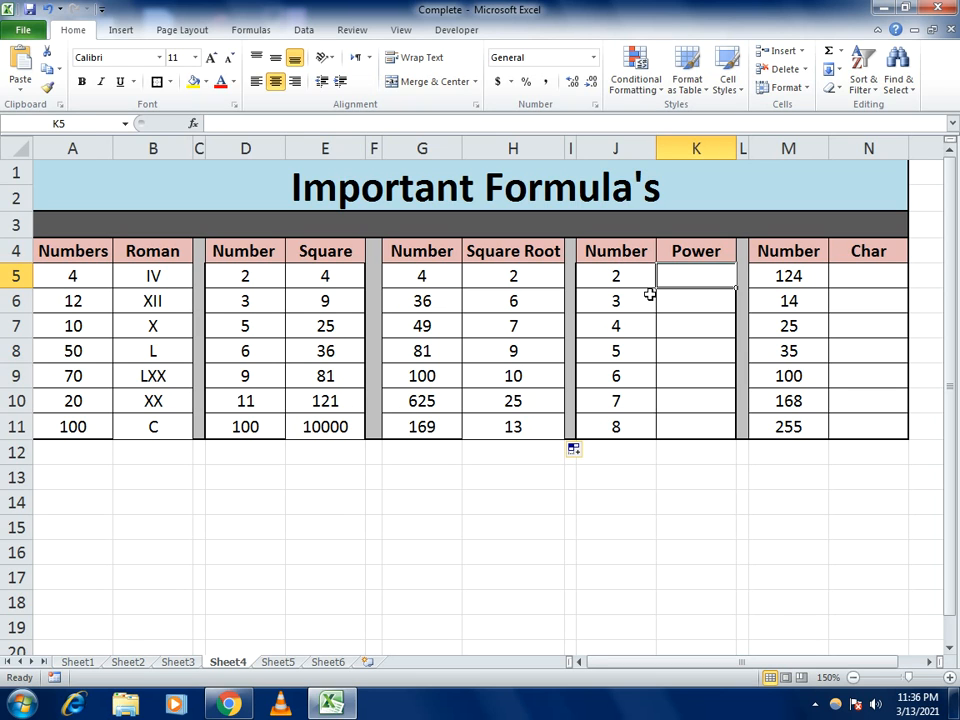
type("=pow")
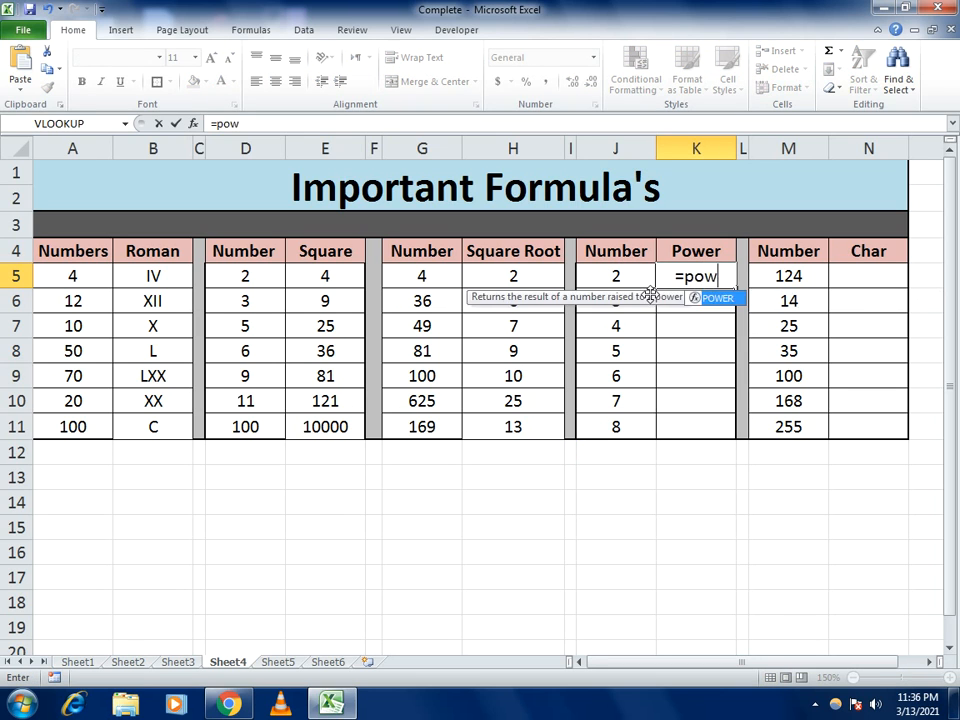
type("er(")
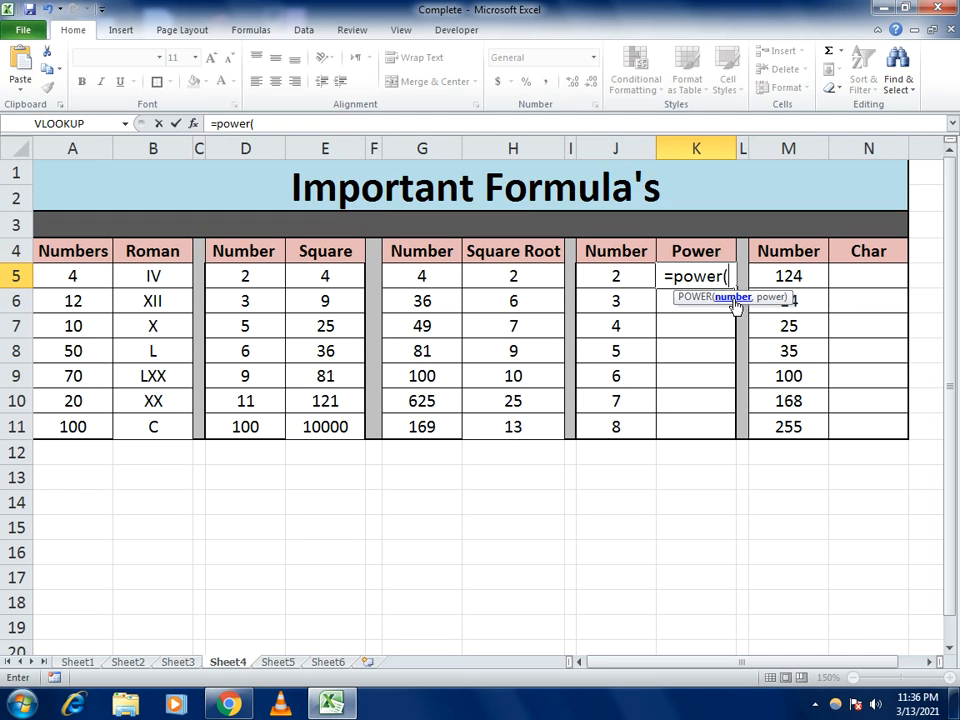
left_click(612, 274)
type(",")
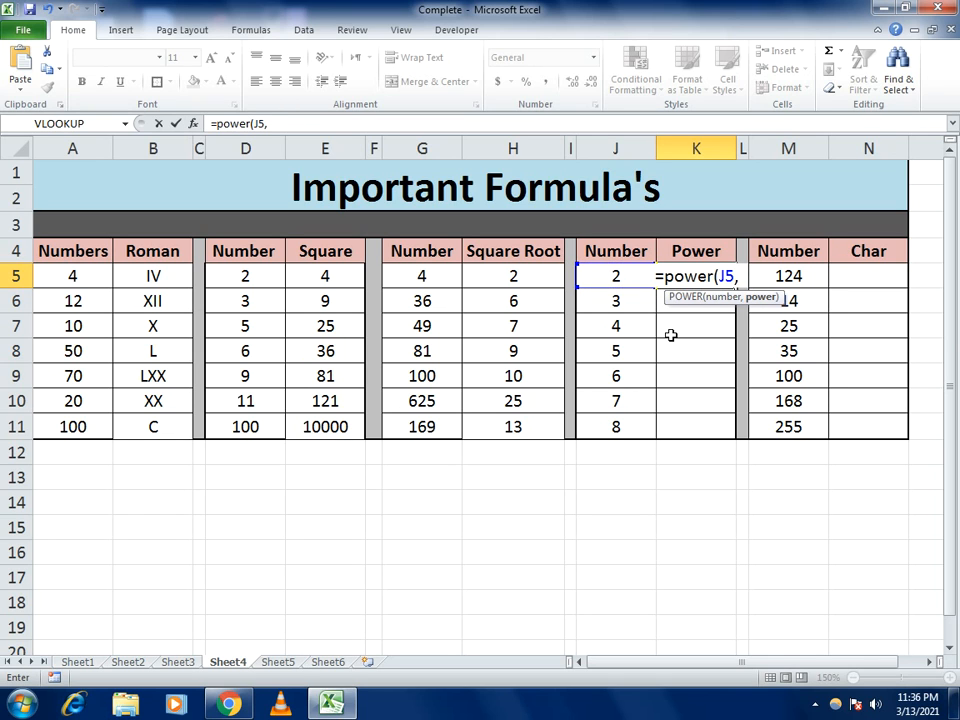
type("2")
key("BackSpace")
type("3")
key("BackSpace")
type("2)")
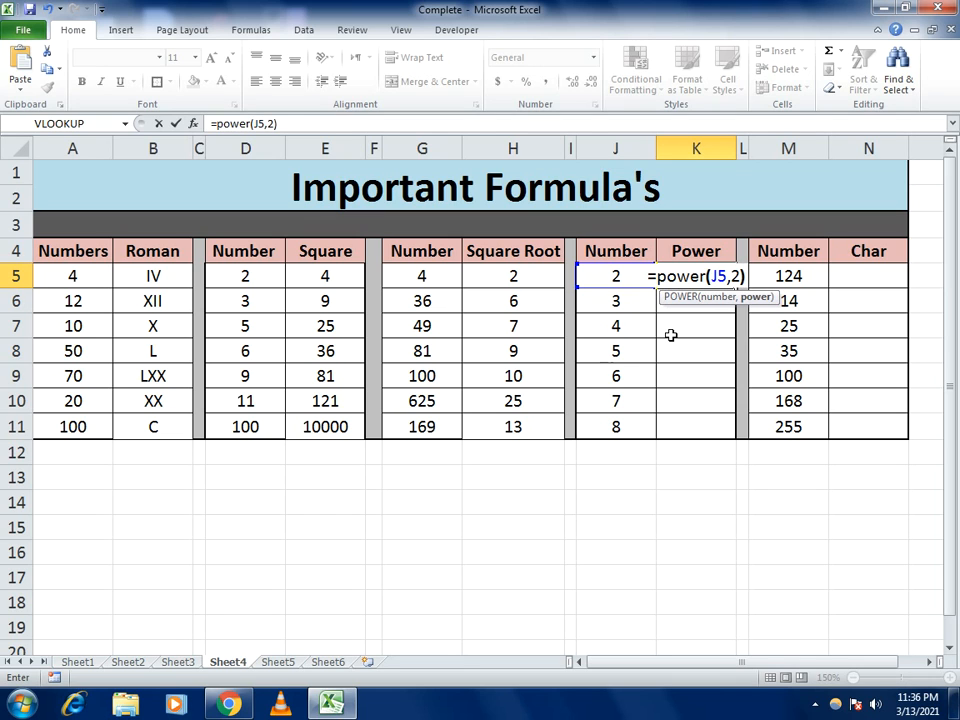
key("BackSpace")
key("BackSpace")
type("3)")
key("Return")
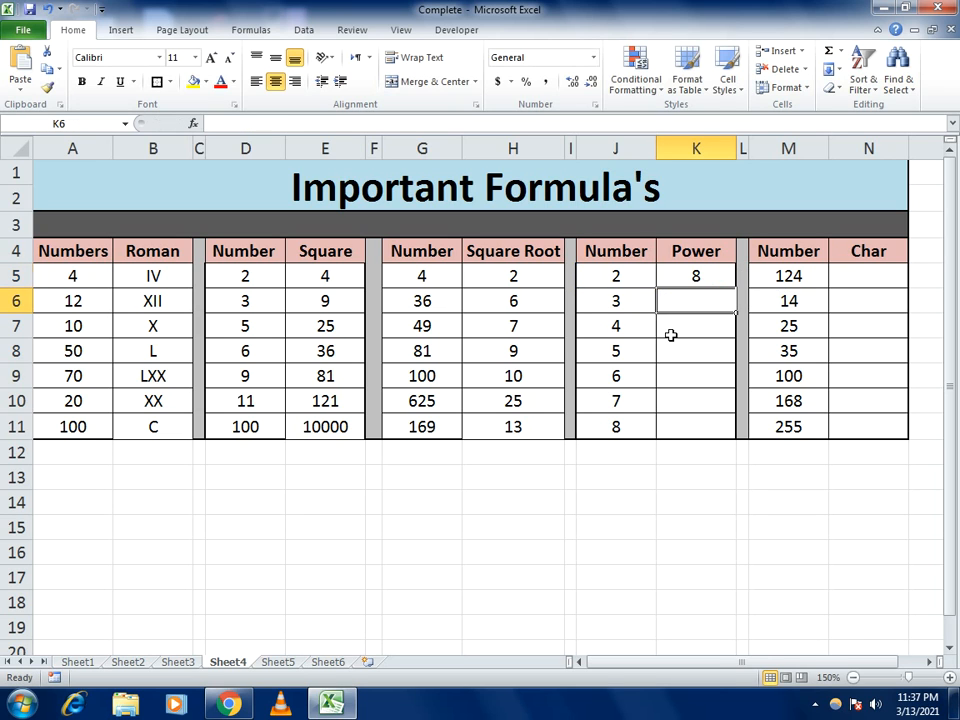
- Fill the POWER formula from K5 down to K11 to complete the Power column
left_click(697, 278)
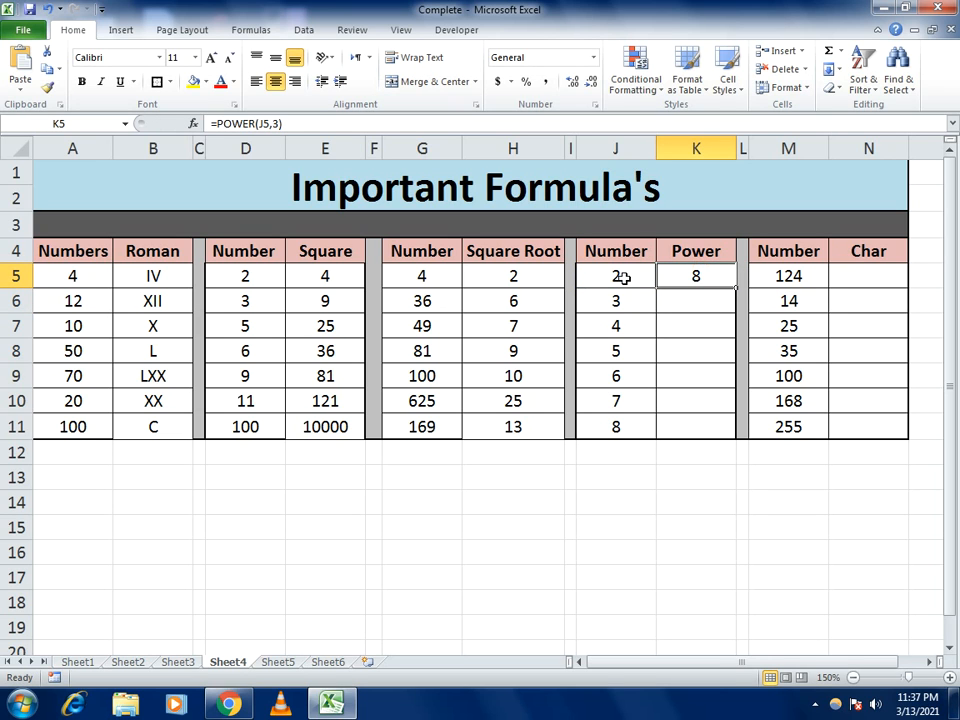
left_click(617, 277)
left_click(710, 280)
left_click_drag(735, 290, 737, 437)
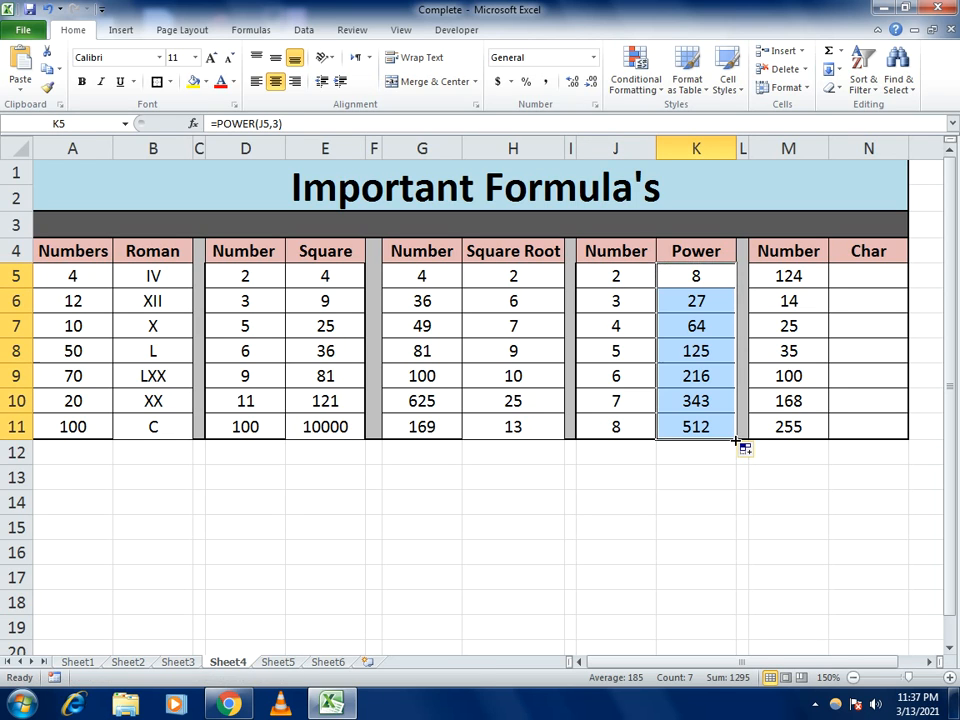
- Enter =CHAR(M5) in N5 and fill it down to N11 to complete the Char column
left_click(852, 276)
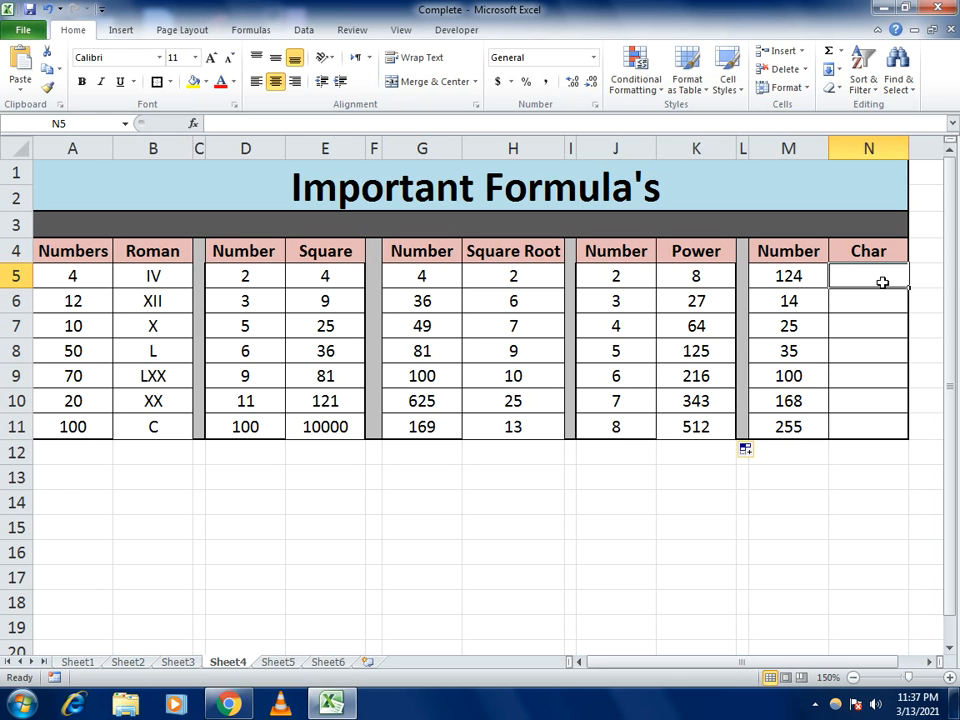
type("=c")
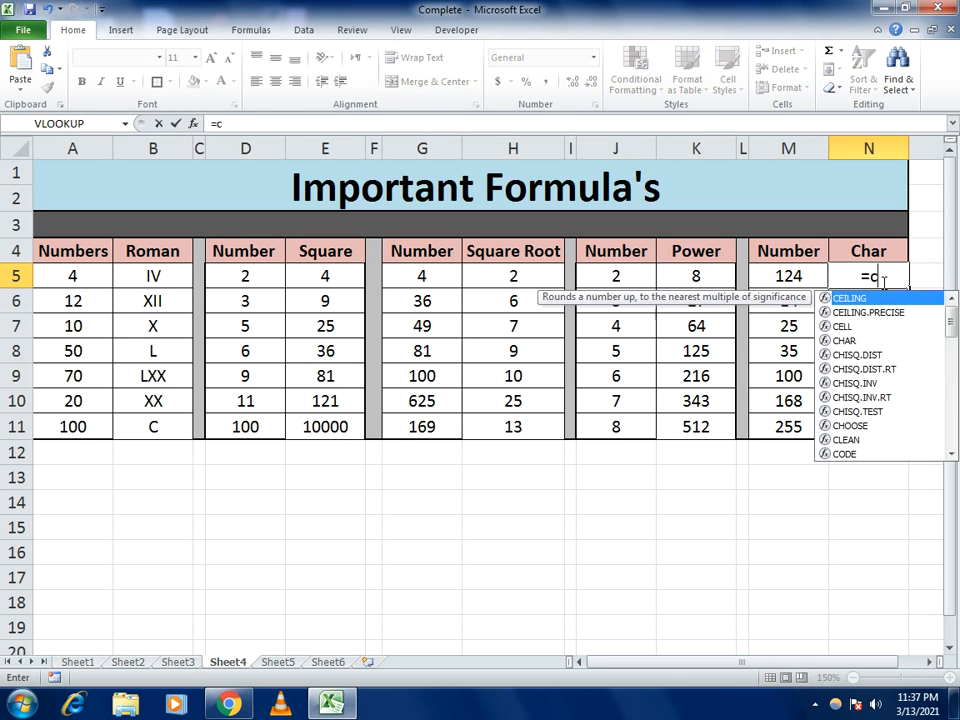
type("har(")
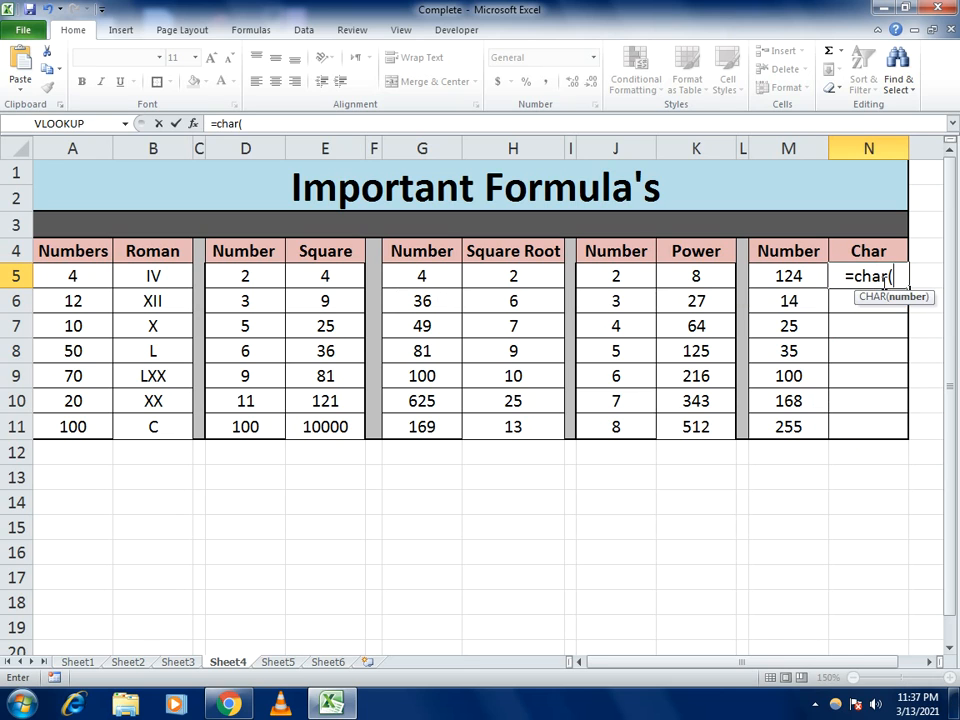
left_click(806, 277)
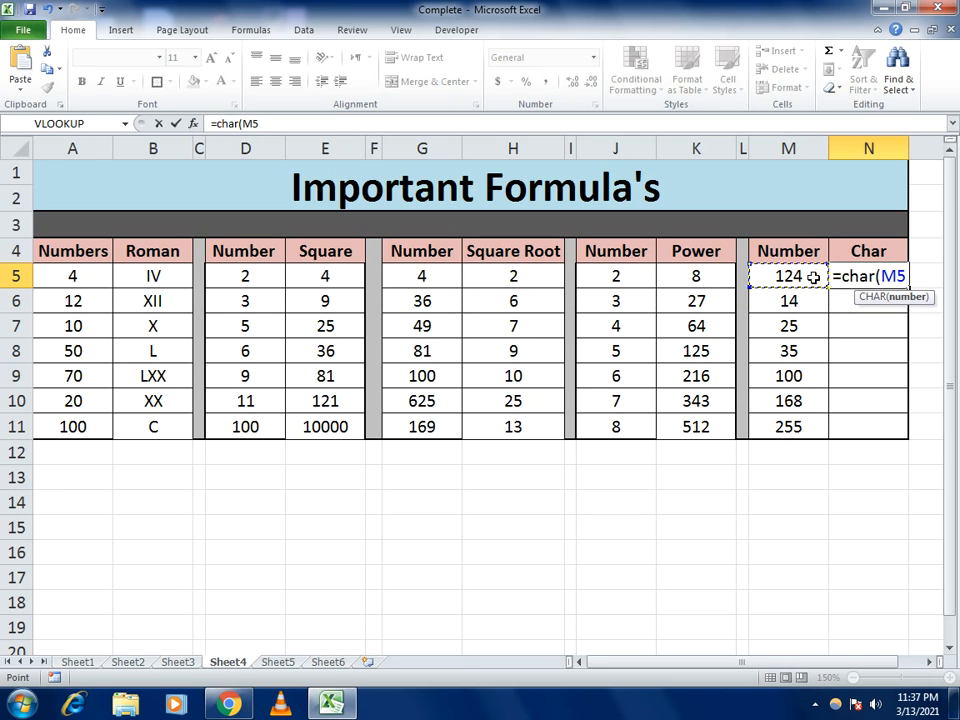
type(")")
key("Return")
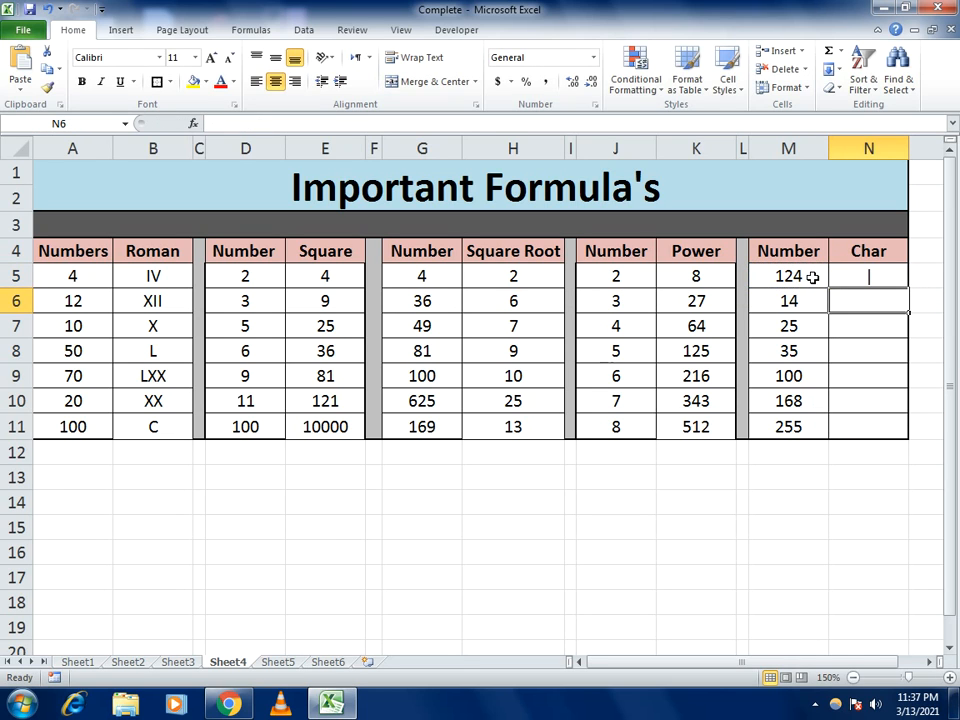
left_click(858, 274)
left_click_drag(907, 288, 909, 439)
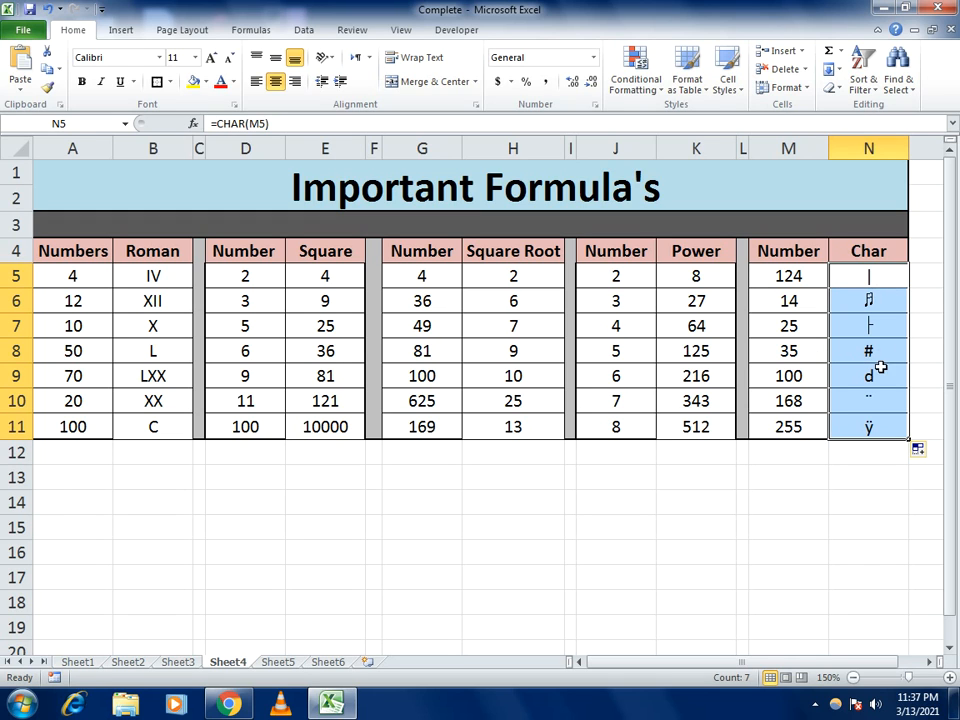
left_click(820, 477)
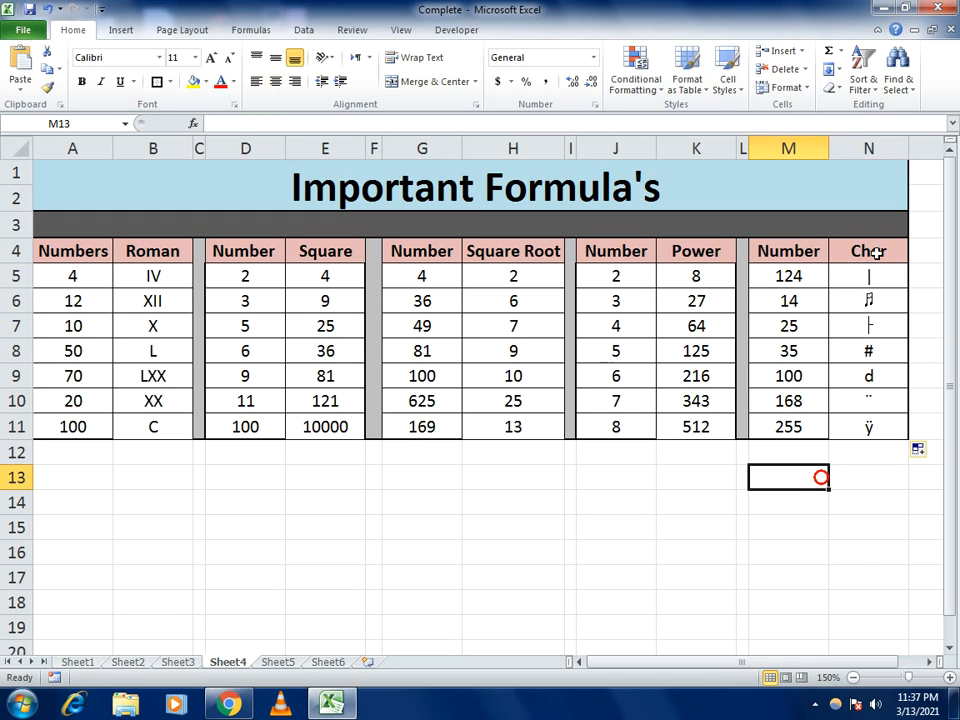
- On Sheet5, enter =PROPER(B5) in D5 and fill it down to D7 to complete the Proper column
left_click(278, 663)
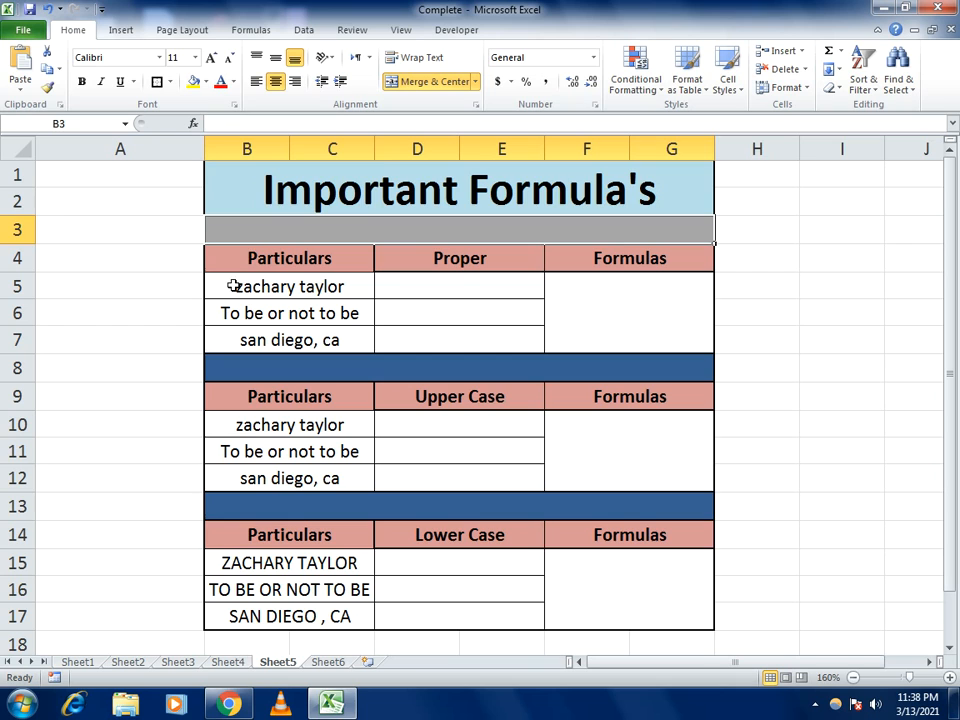
left_click(414, 284)
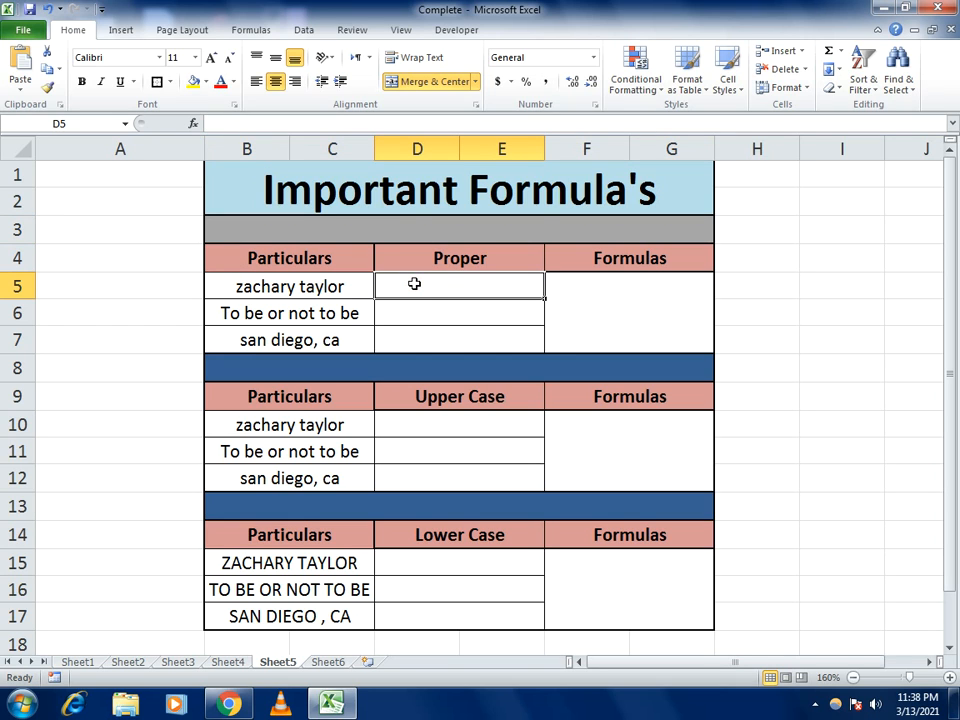
type("=")
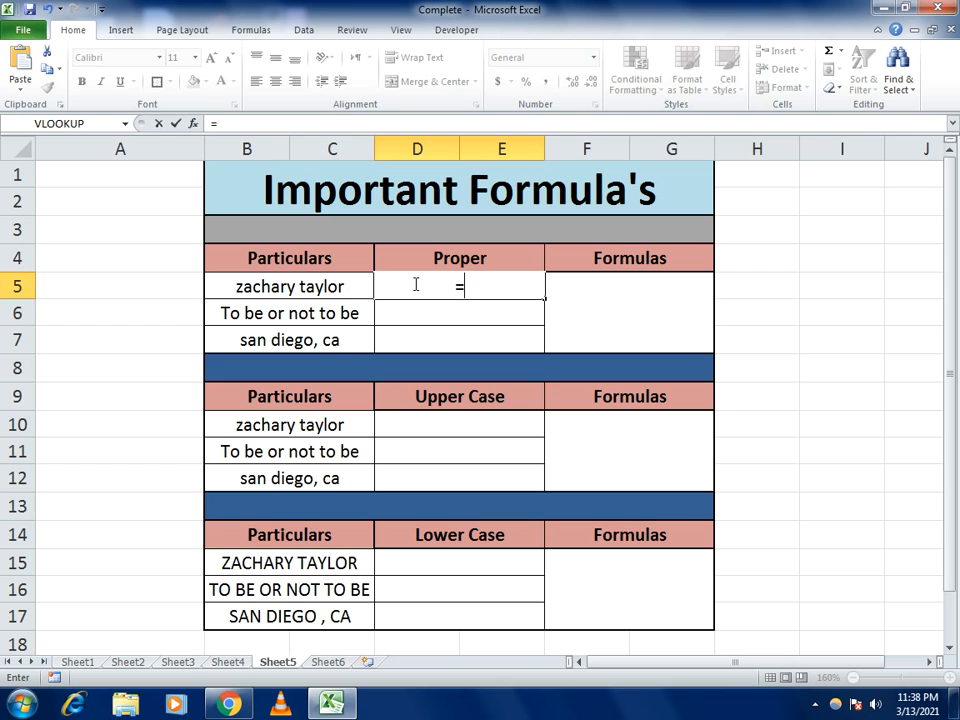
type("proper")
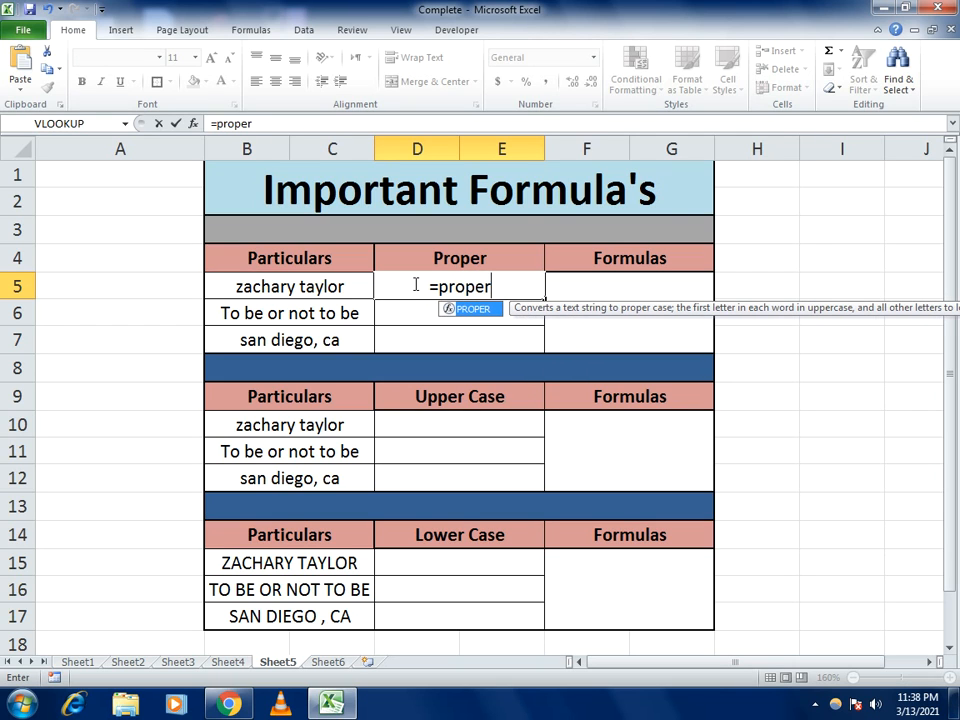
type("(")
left_click(304, 285)
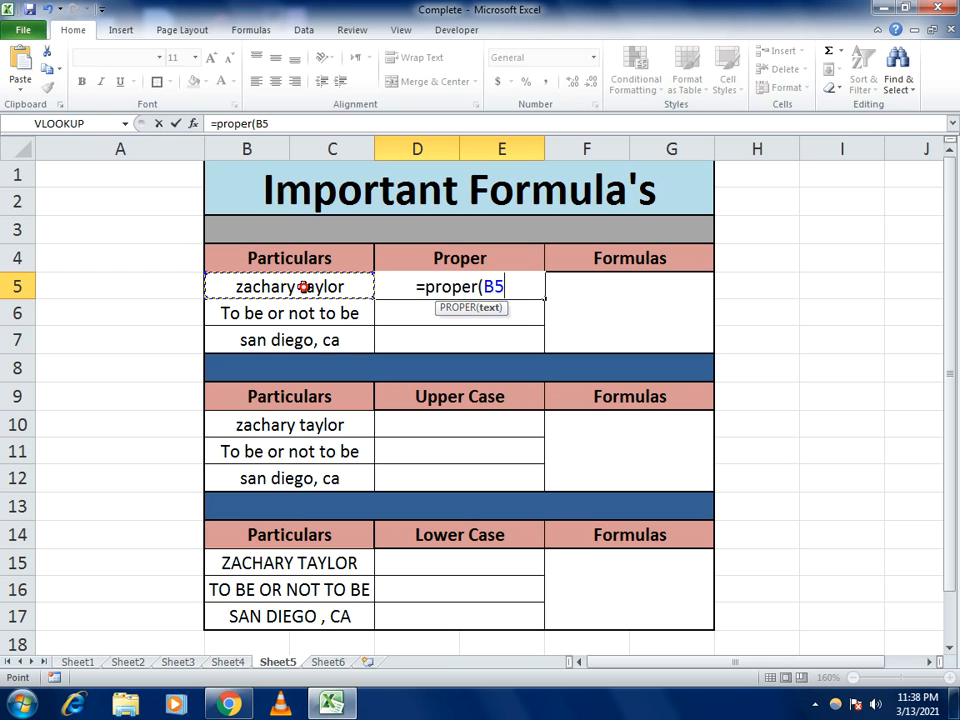
type(")")
key("Return")
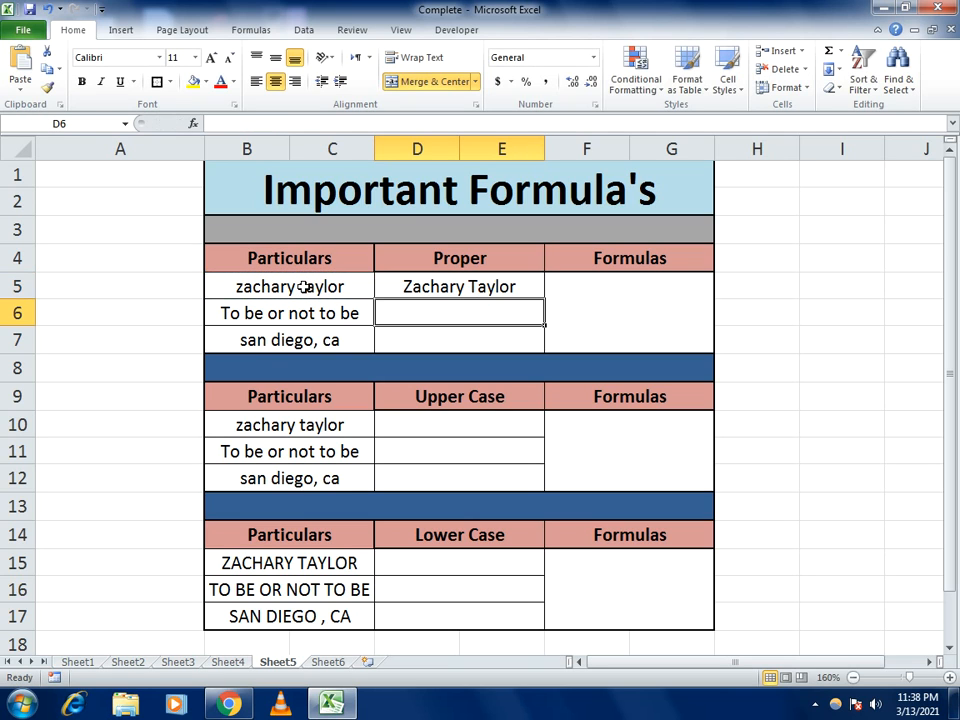
left_click(401, 285)
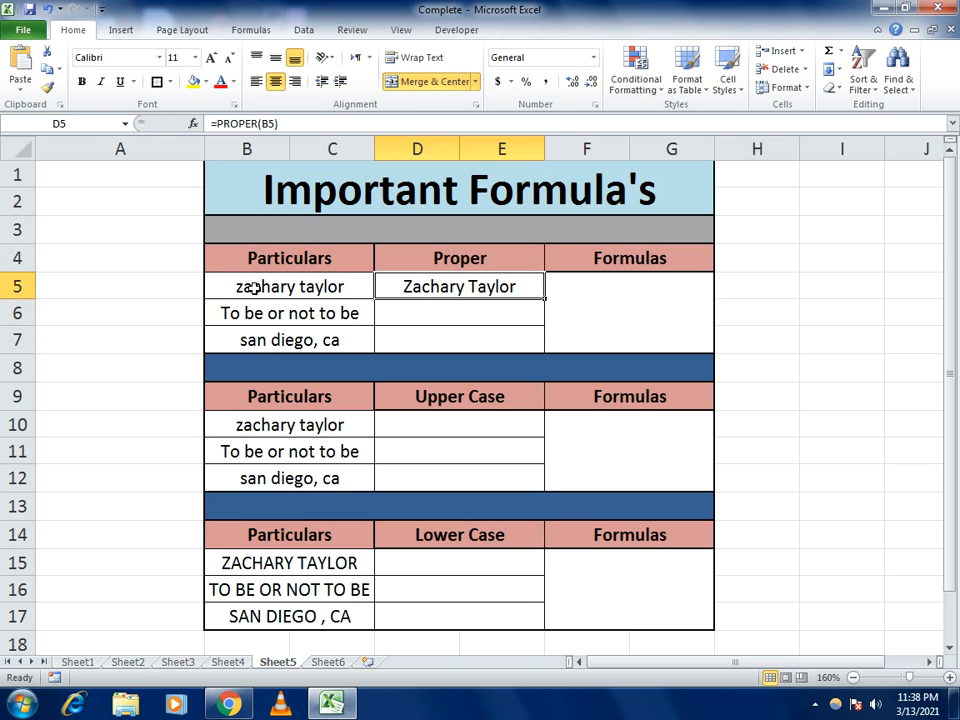
left_click_drag(544, 298, 544, 345)
left_click(435, 315)
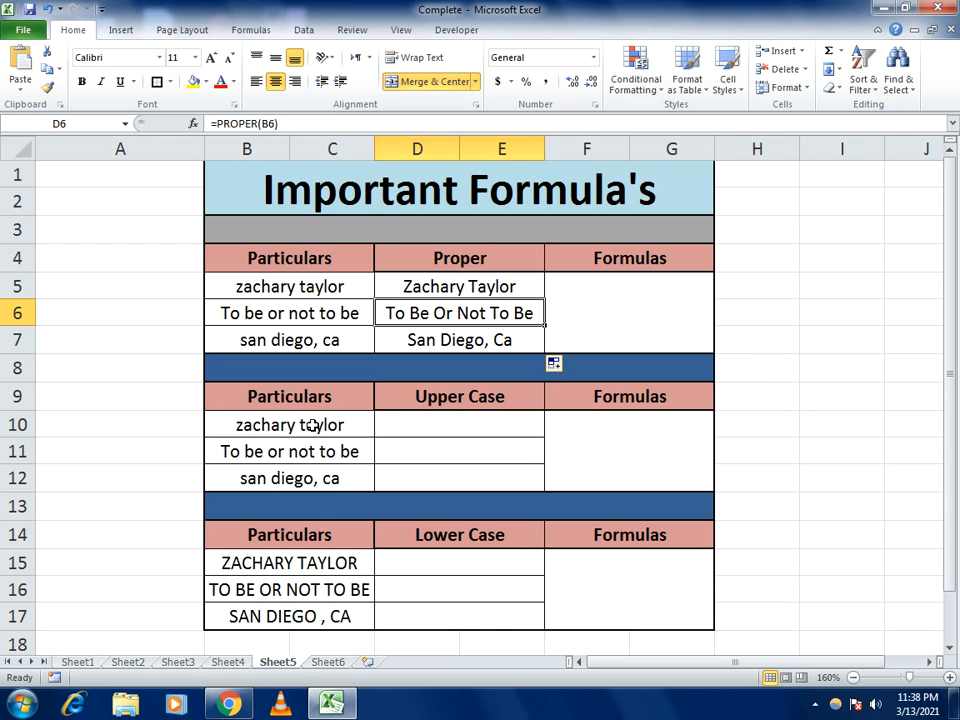
- Enter =UPPER(B10) in D10 and fill it down to D12 to complete the Upper Case column
left_click(410, 421)
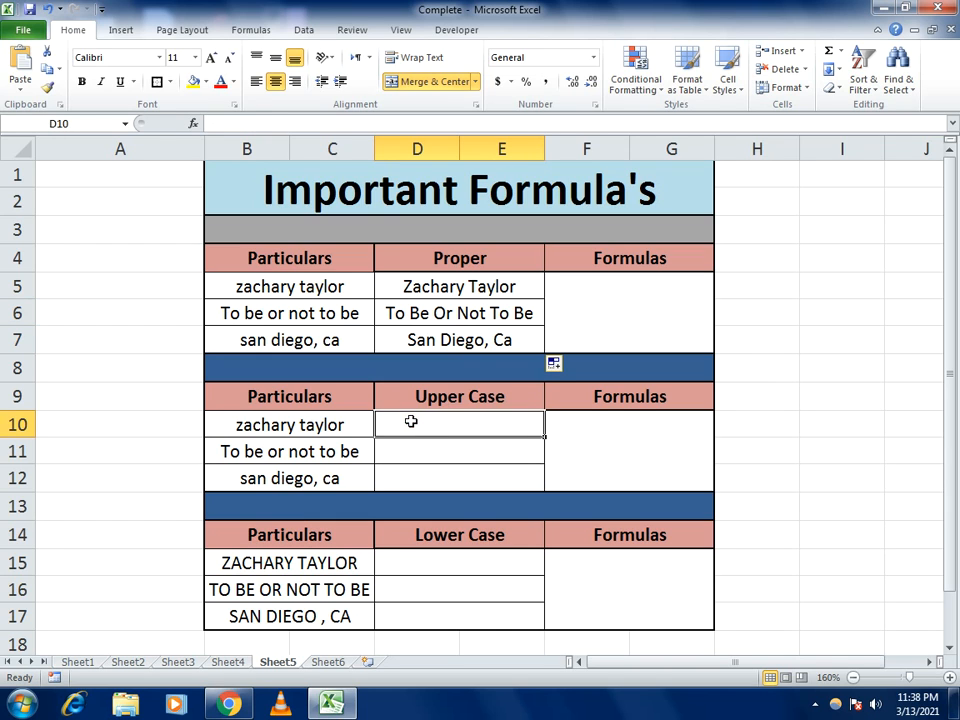
type("=upper")
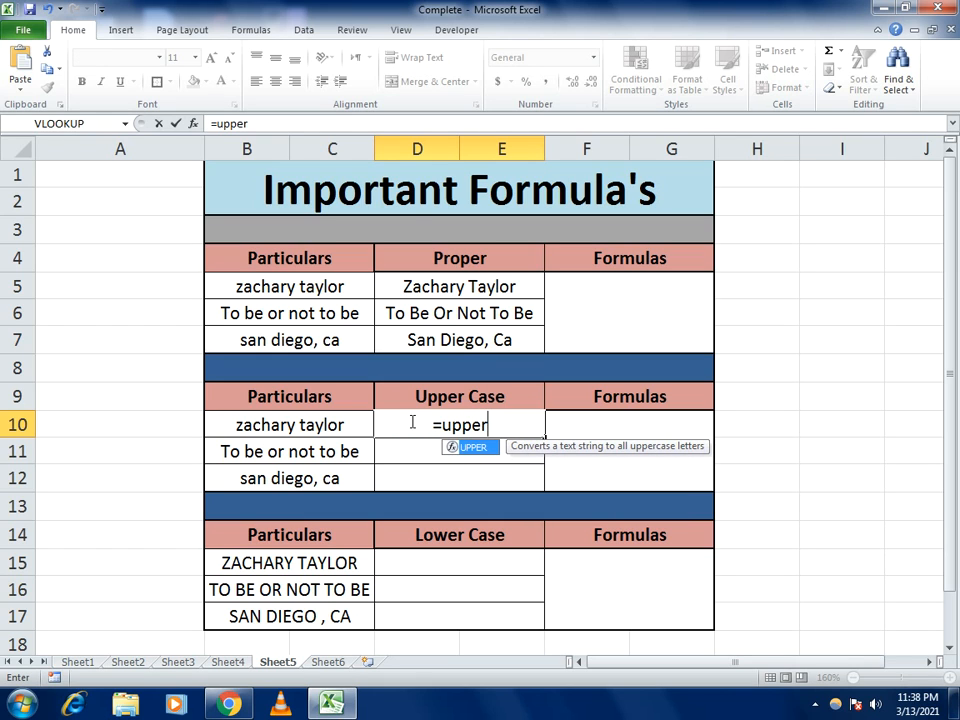
type("(")
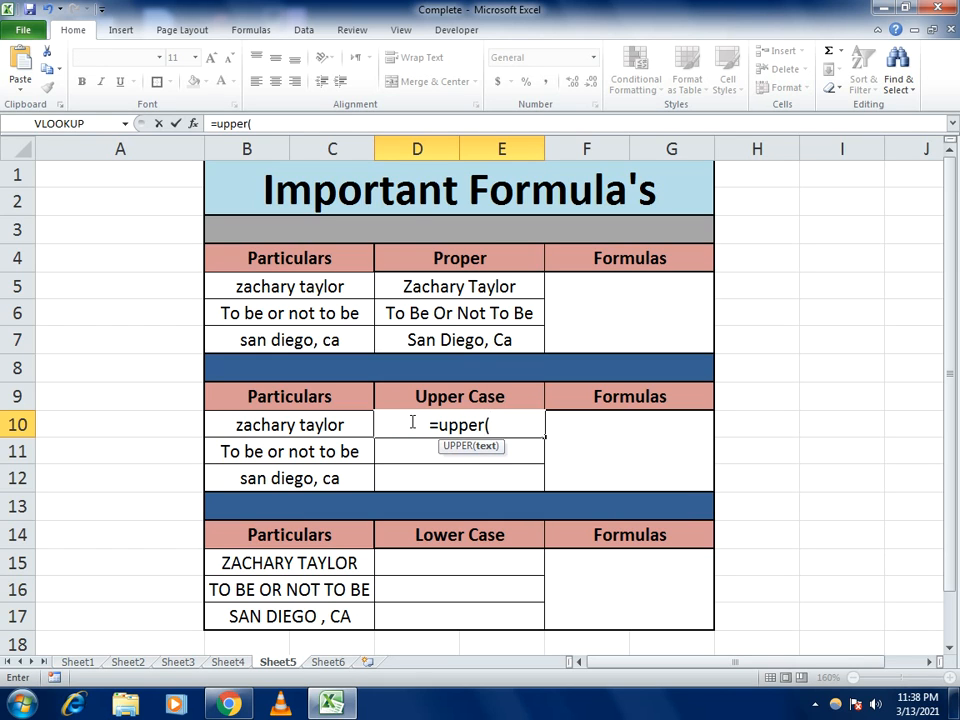
left_click(328, 422)
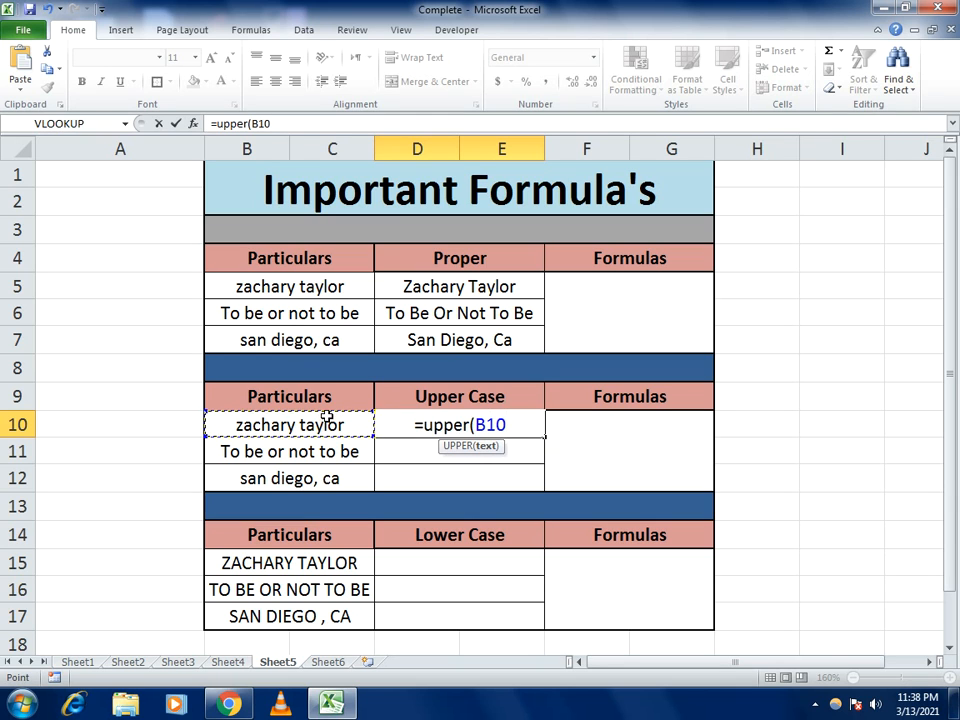
type(")")
key("Return")
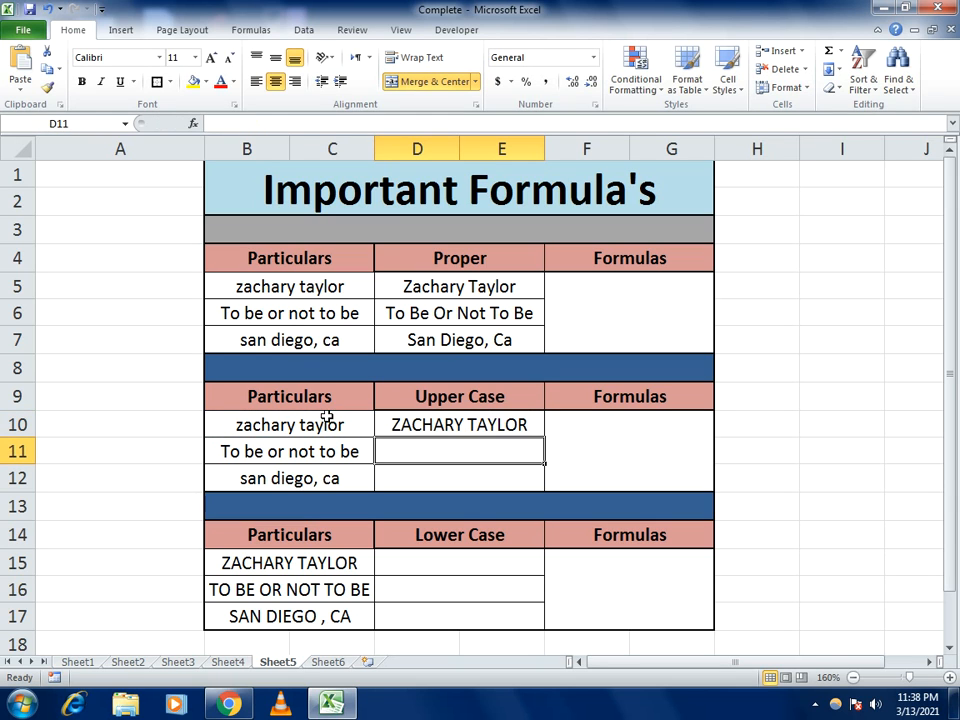
left_click(405, 424)
left_click_drag(544, 436, 540, 492)
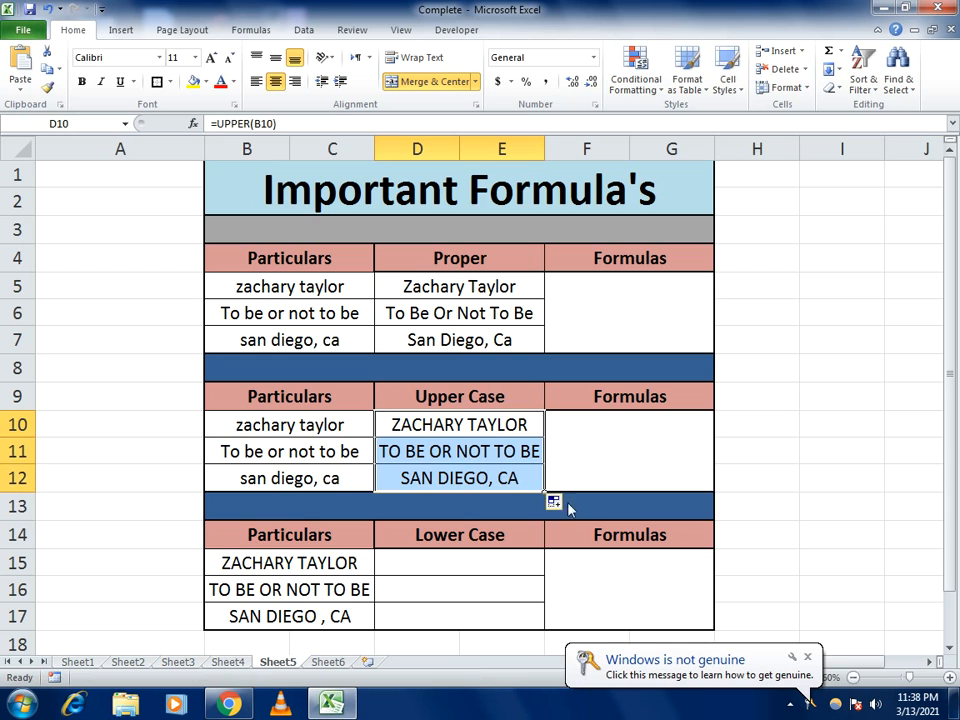
left_click(808, 658)
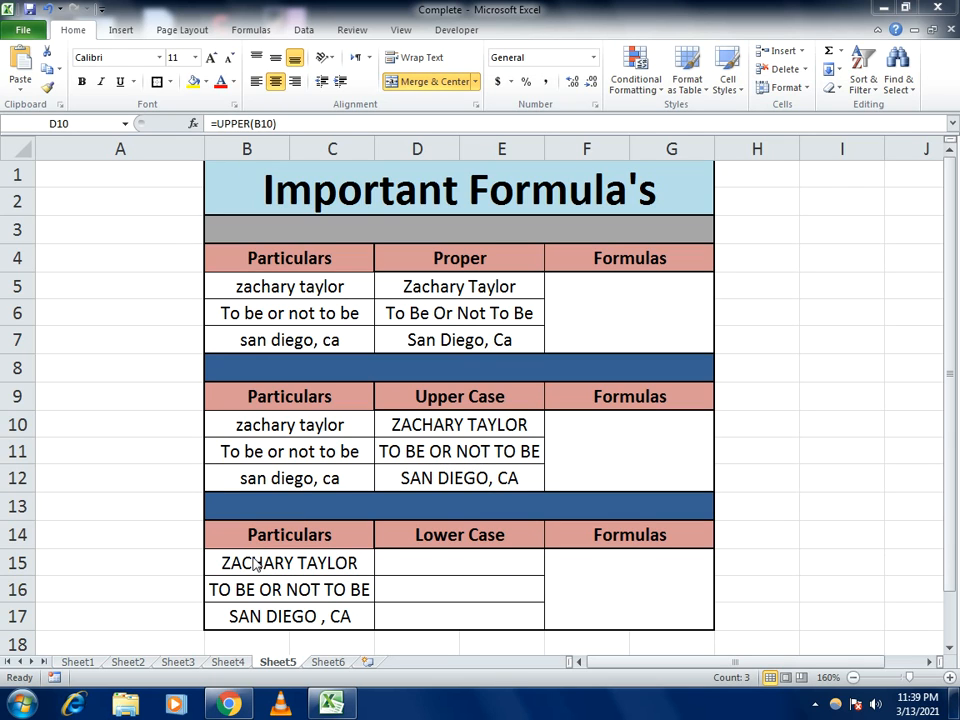
- Enter =LOWER(B15) in D15 and fill it down to D17 to complete the Lower Case column
left_click(477, 562)
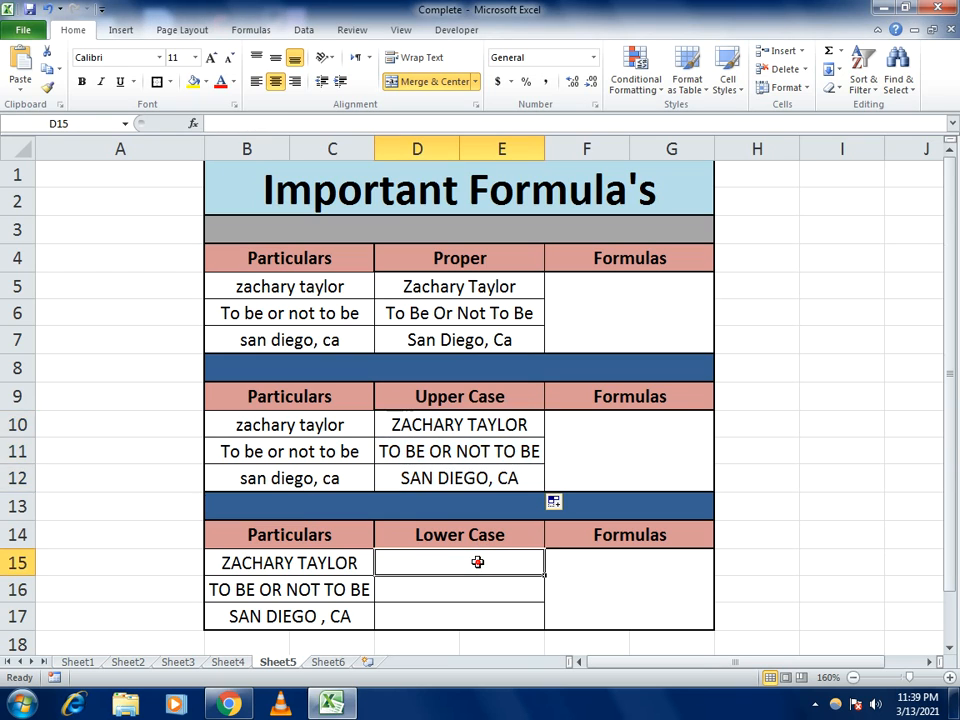
type("=lower")
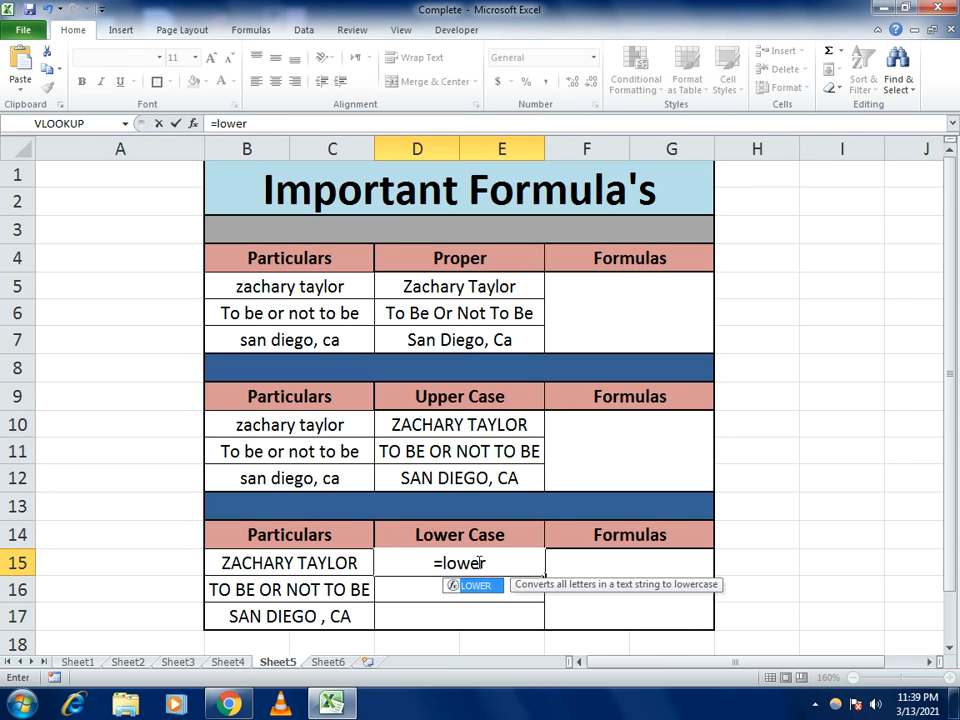
type("(")
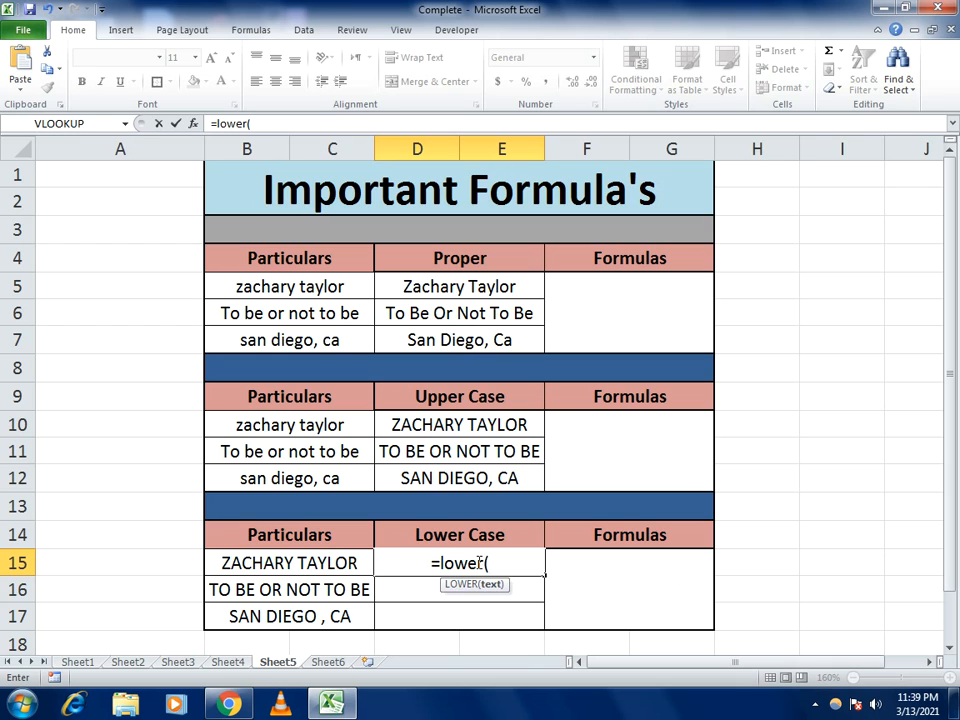
left_click(323, 562)
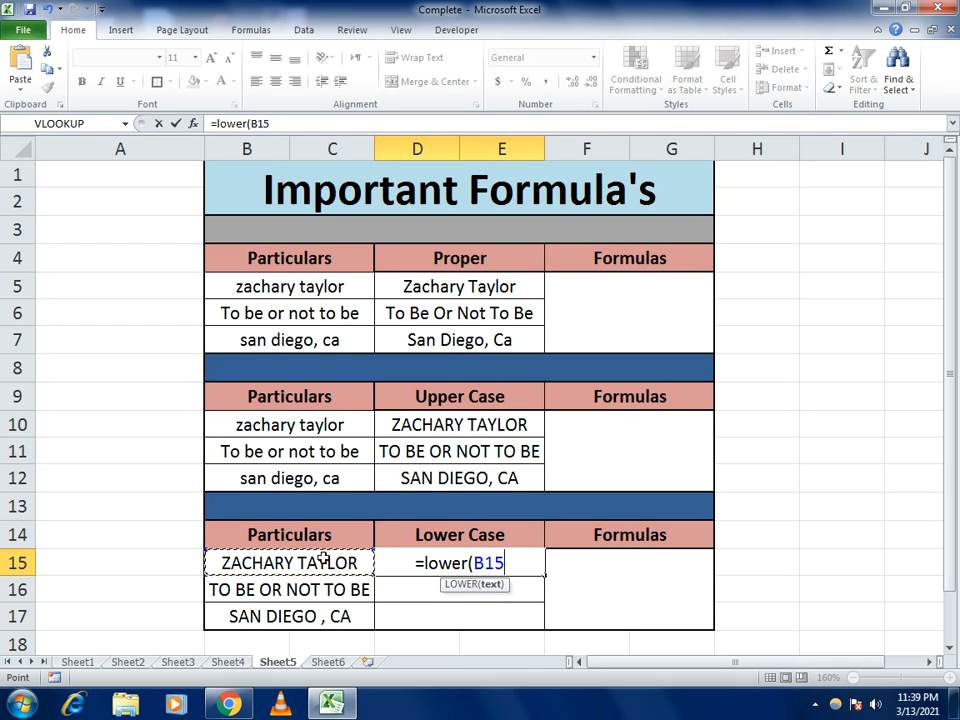
type(")")
key("Return")
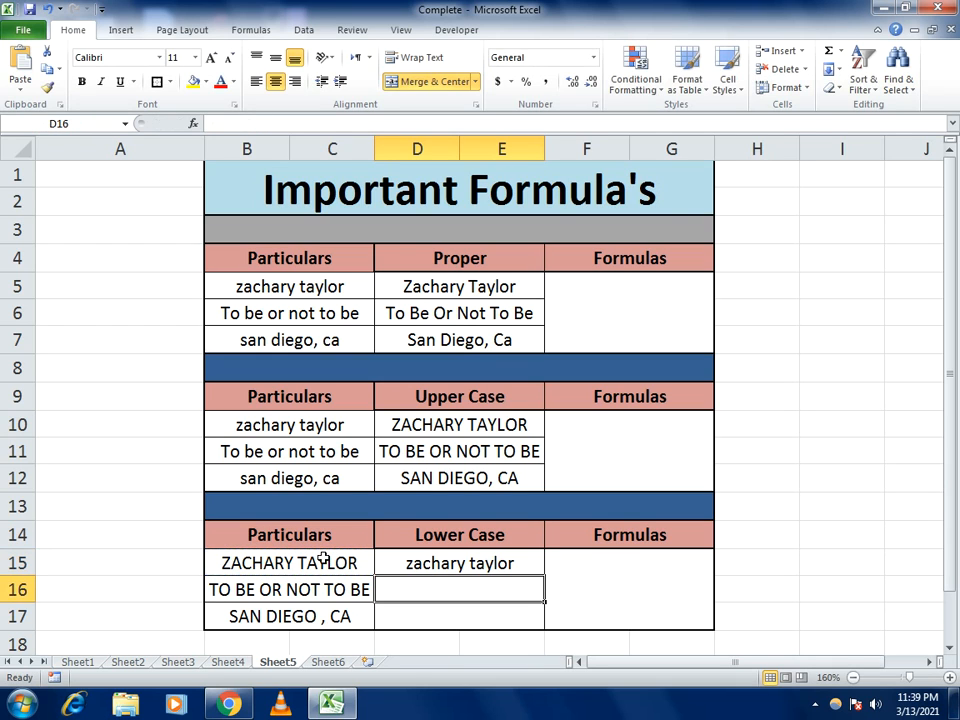
left_click(390, 566)
left_click_drag(545, 575, 528, 617)
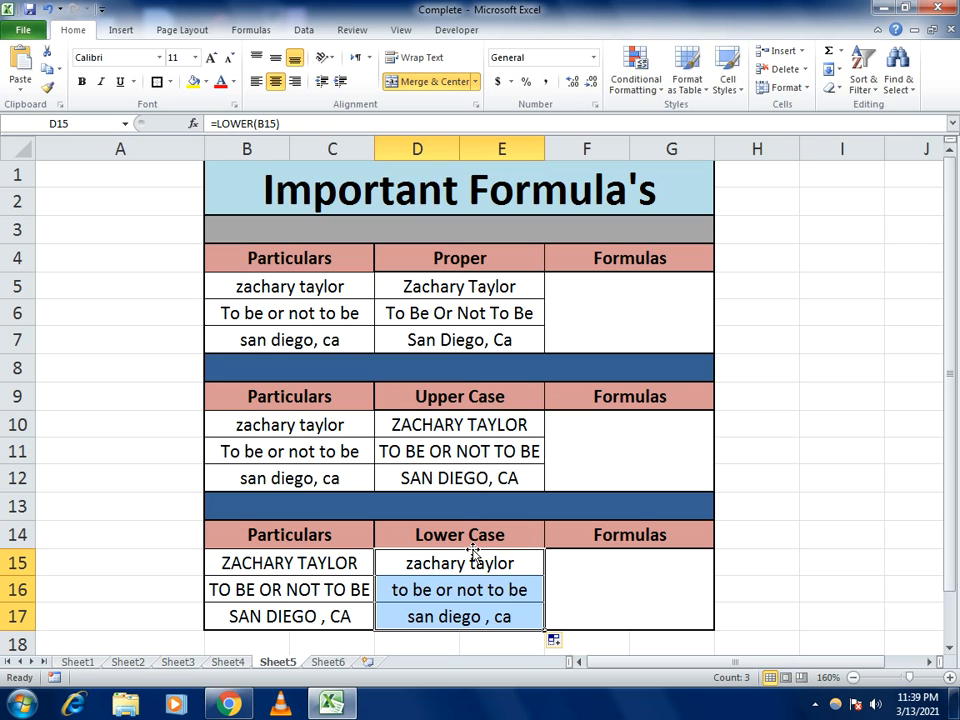
- Copy the formula text =PROPER(B5) from D5 into the merged Formulas cell F5 beside the Proper results
left_click(464, 285)
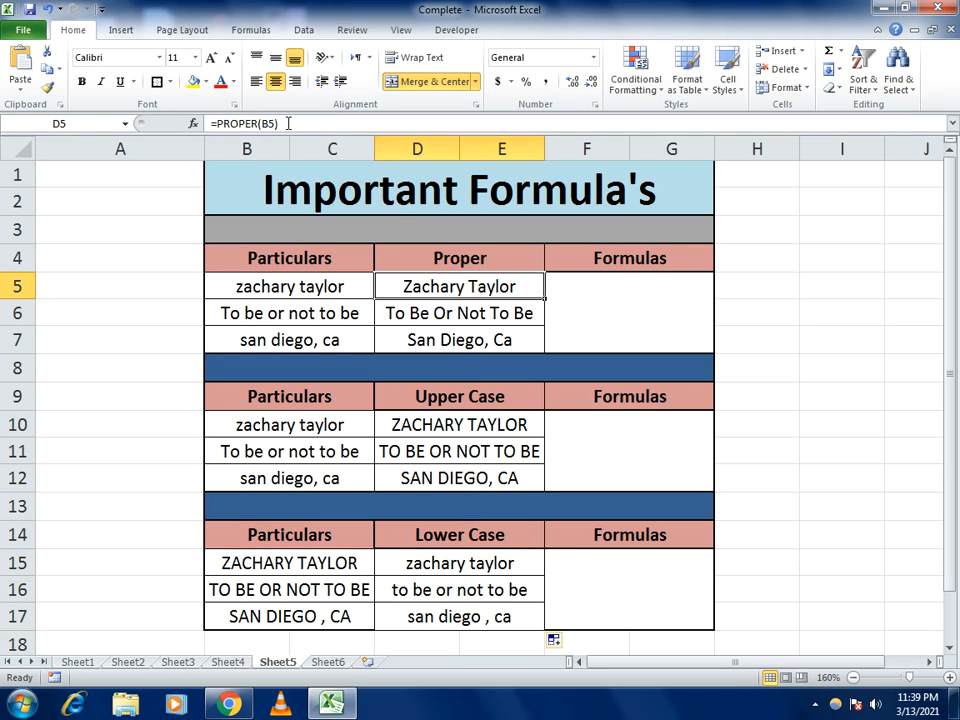
left_click_drag(288, 123, 210, 123)
key("Escape")
left_click(585, 318)
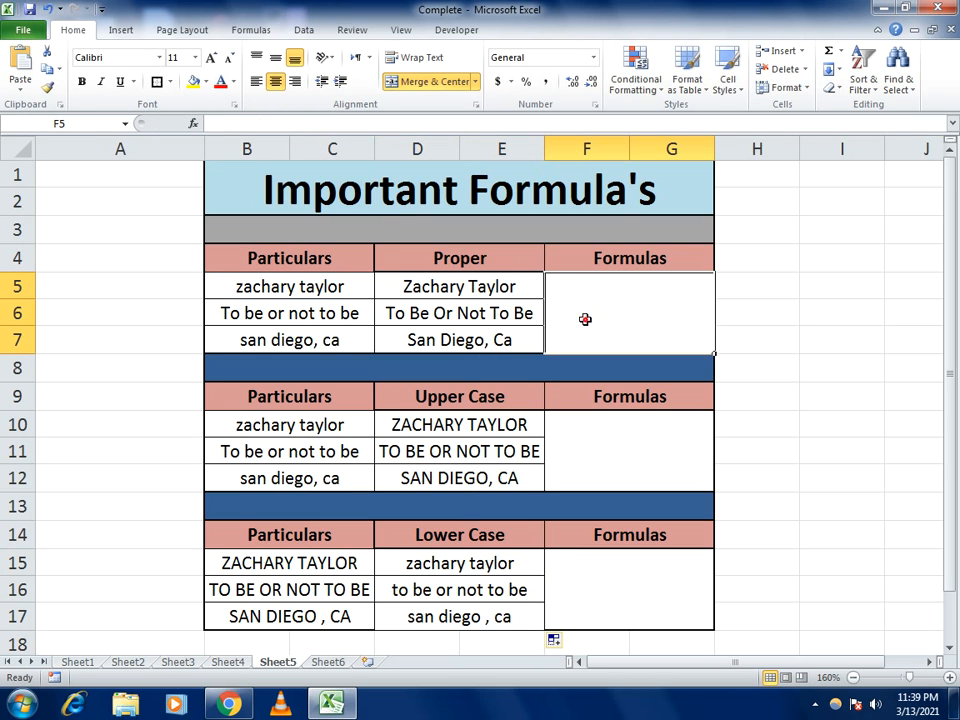
double_click(585, 318)
key("ctrl+v")
key("Return")
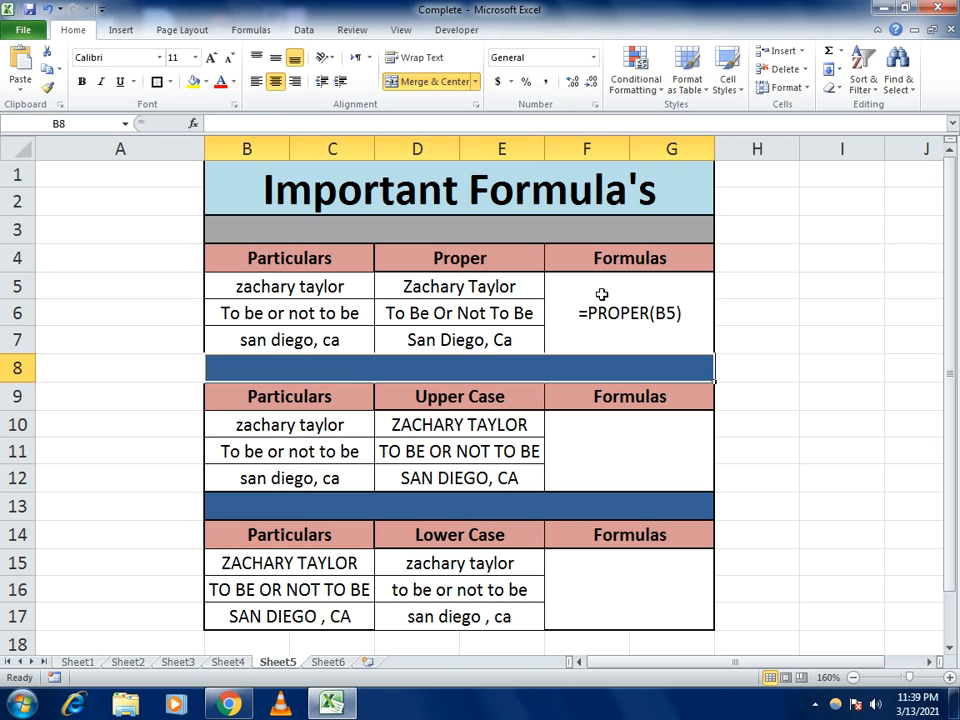
- Copy the formula text =UPPER(B10) from D10 into the merged Formulas cell F10 beside the Upper Case results
left_click(450, 424)
left_click_drag(309, 123, 72, 116)
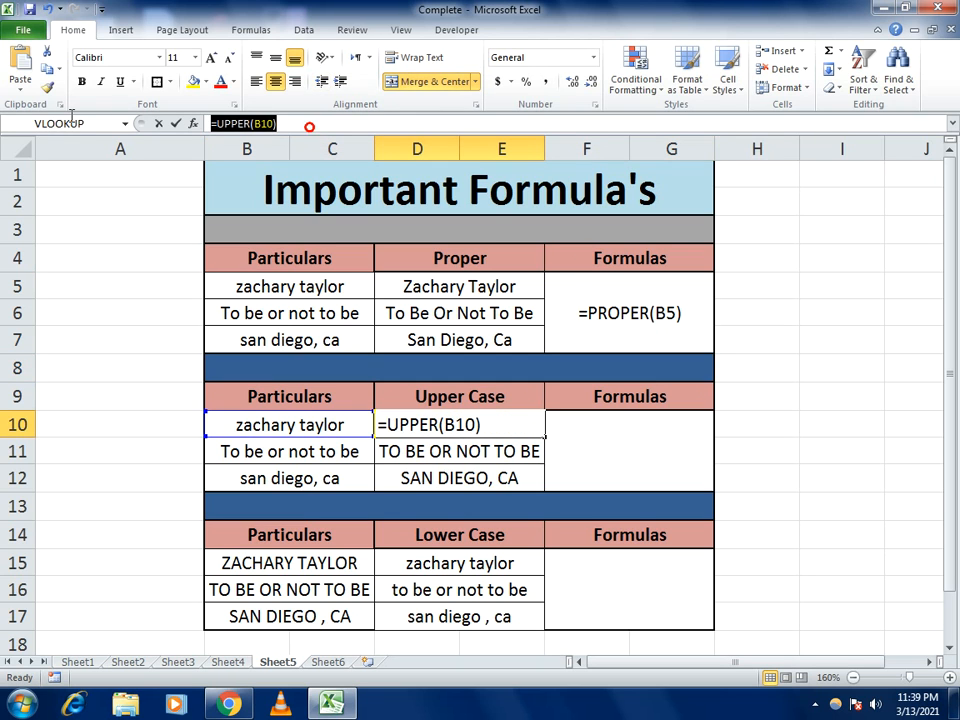
left_click(645, 435)
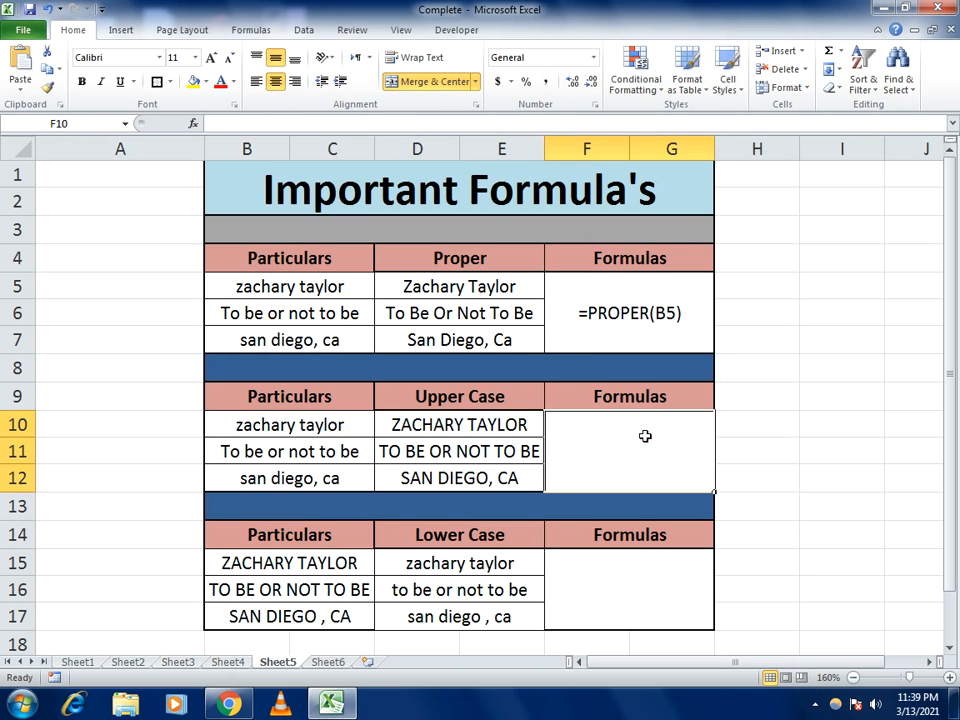
double_click(645, 435)
key("ctrl+v")
key("Return")
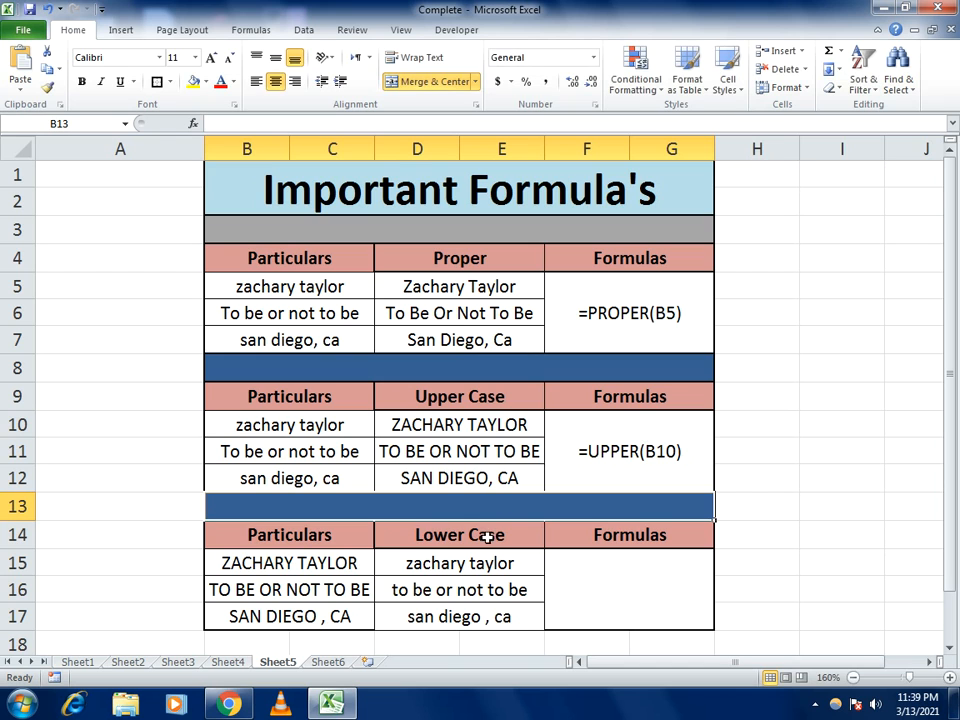
- Copy the formula text =LOWER(B15) from D15 into the merged Formulas cell F15 beside the Lower Case results
left_click(489, 562)
left_click_drag(290, 122, 32, 138)
key("ctrl+c")
key("Escape")
left_click(641, 553)
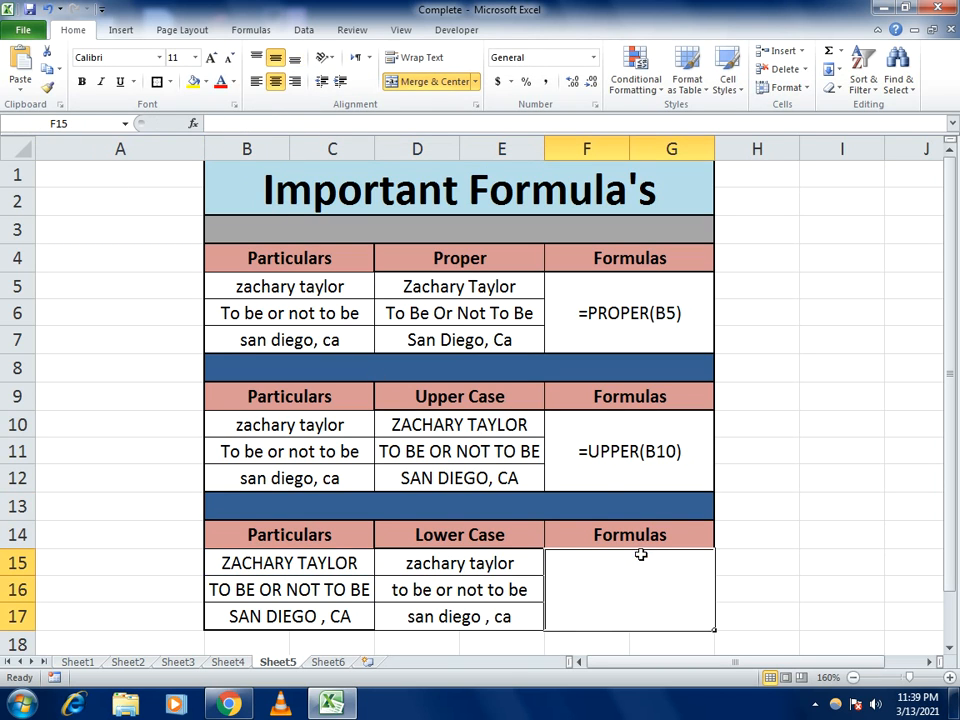
double_click(641, 553)
key("ctrl+v")
key("Return")
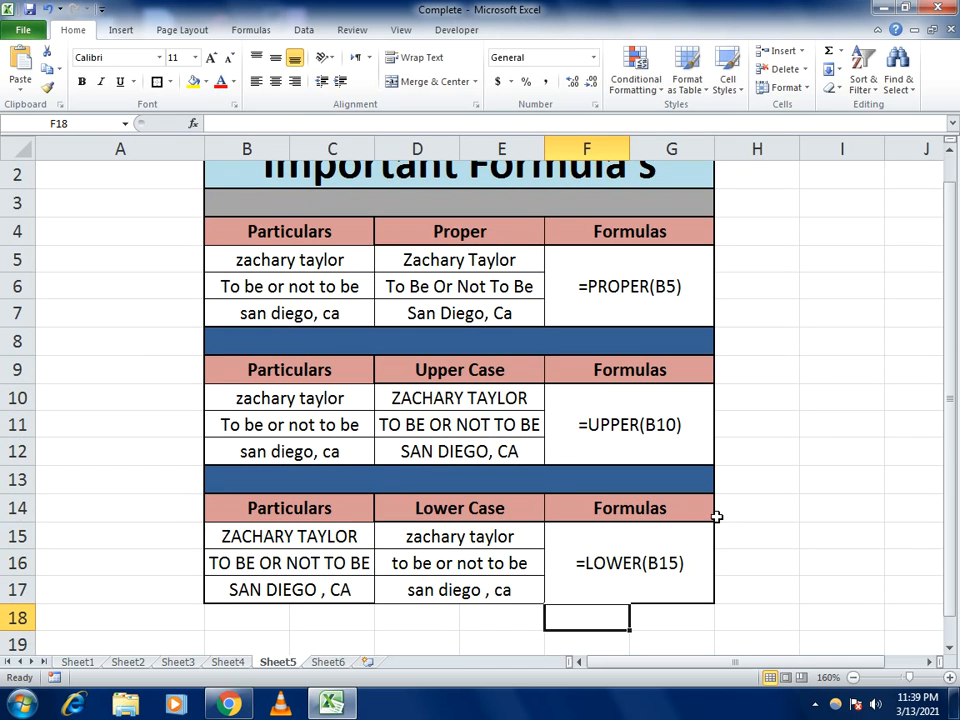
left_click_drag(951, 446, 955, 408)
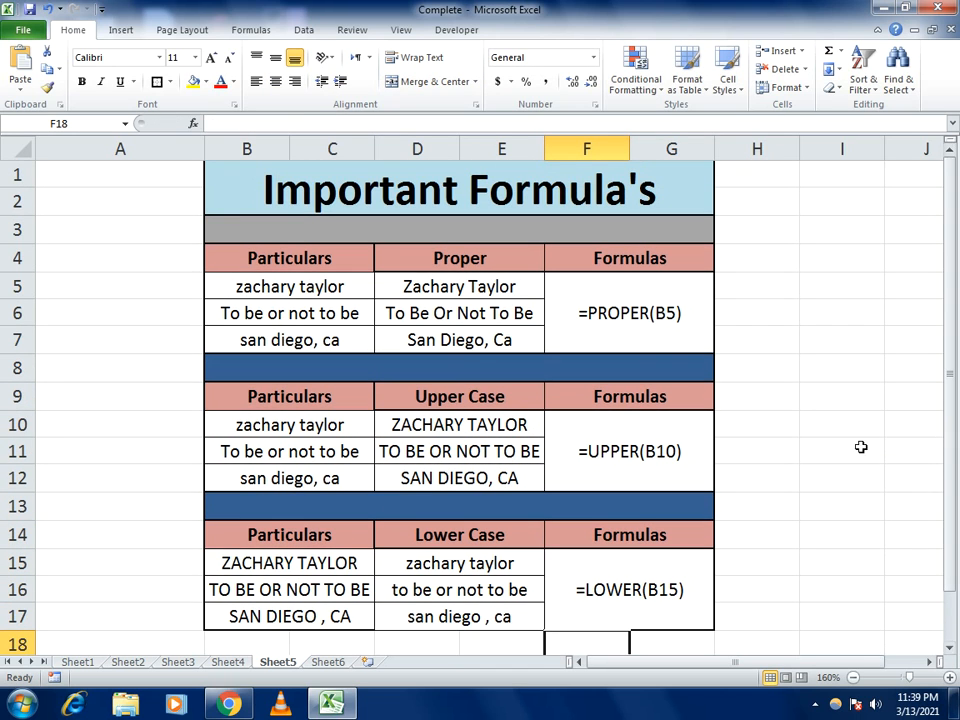
- Enter =LEN(A5) in B5 of Sheet6 to count the characters in the first text entry
left_click(329, 662)
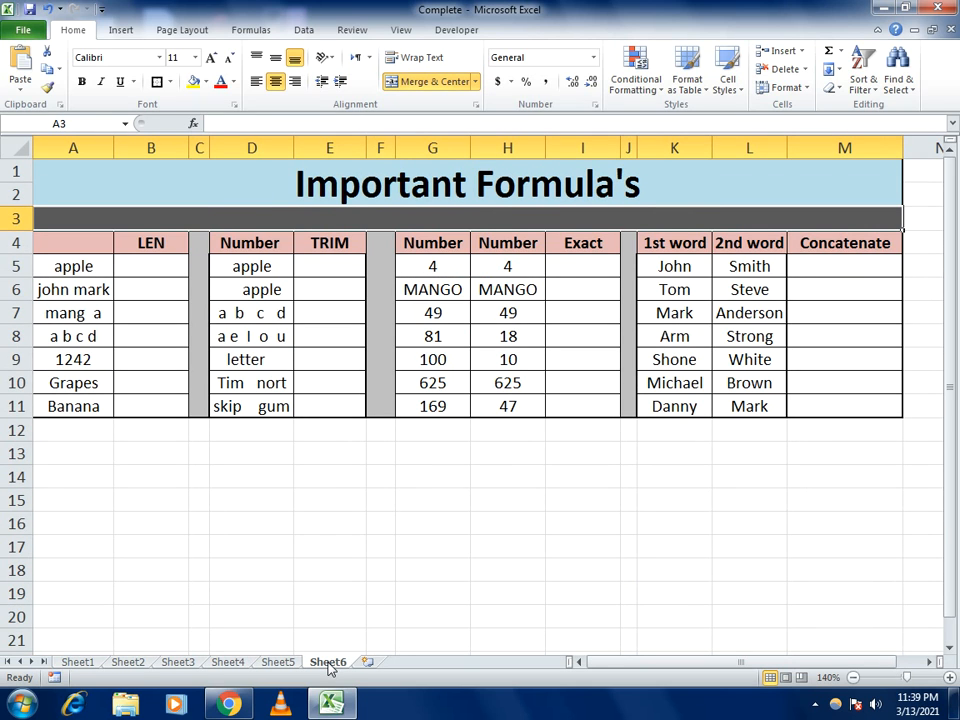
left_click(156, 267)
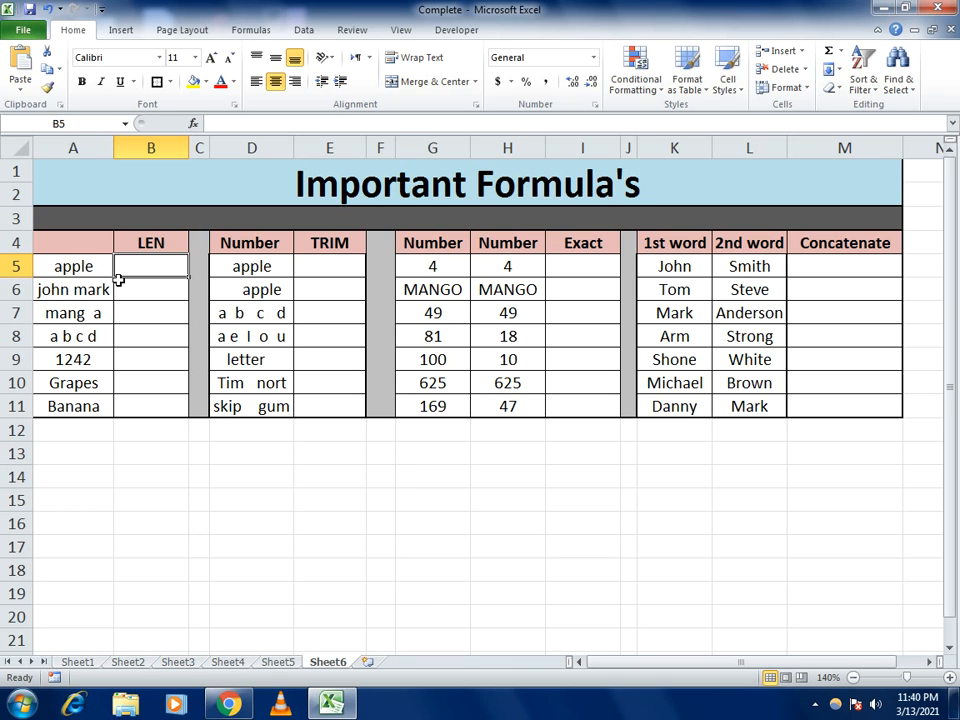
type("=")
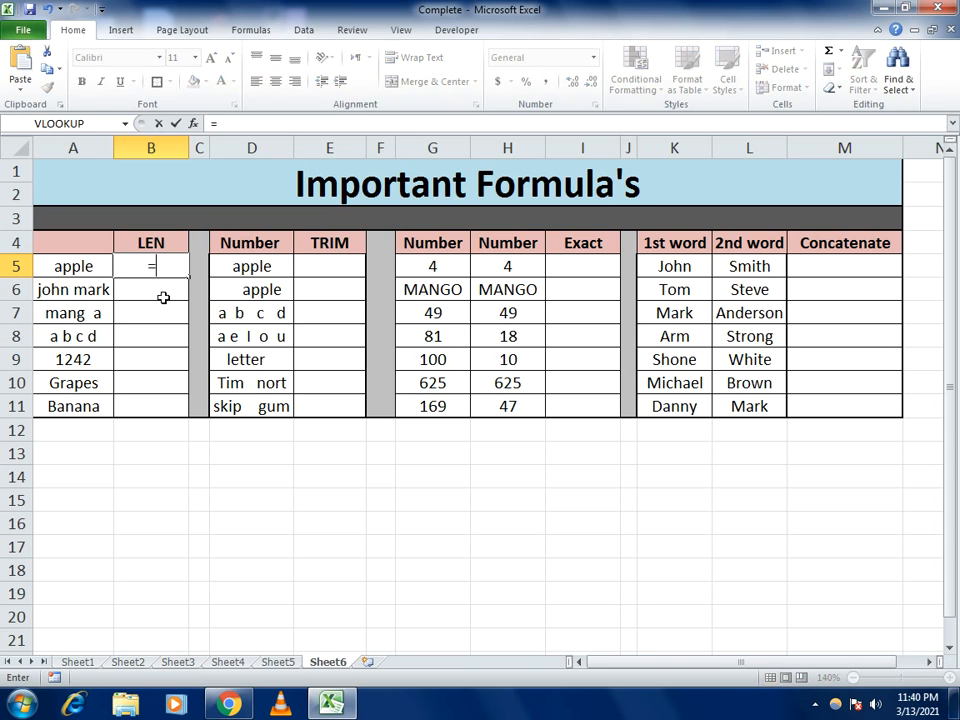
type("len")
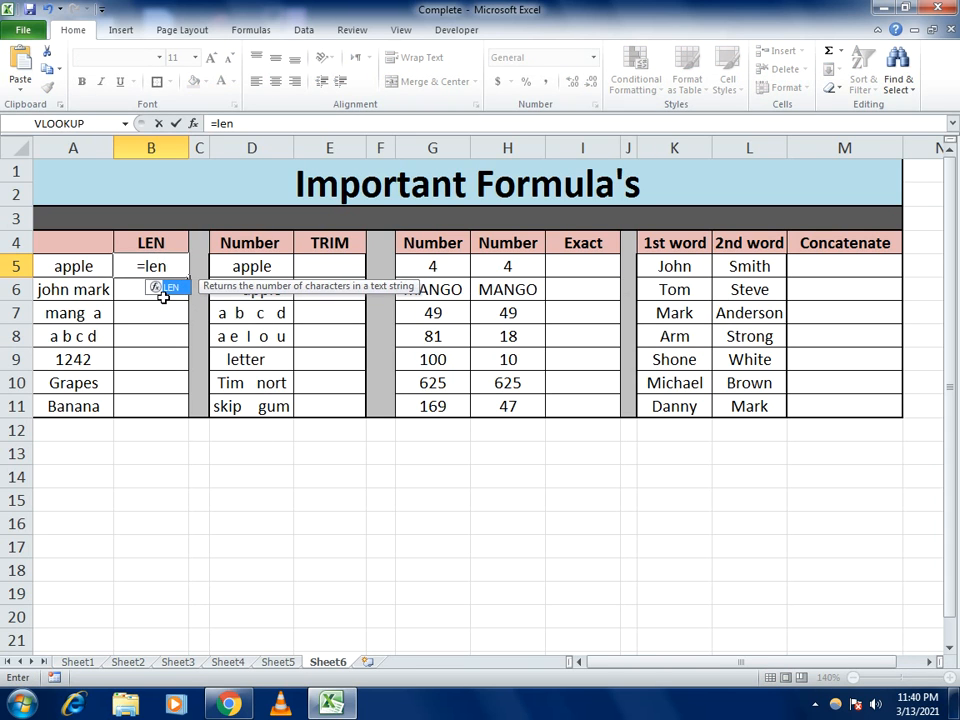
type("(")
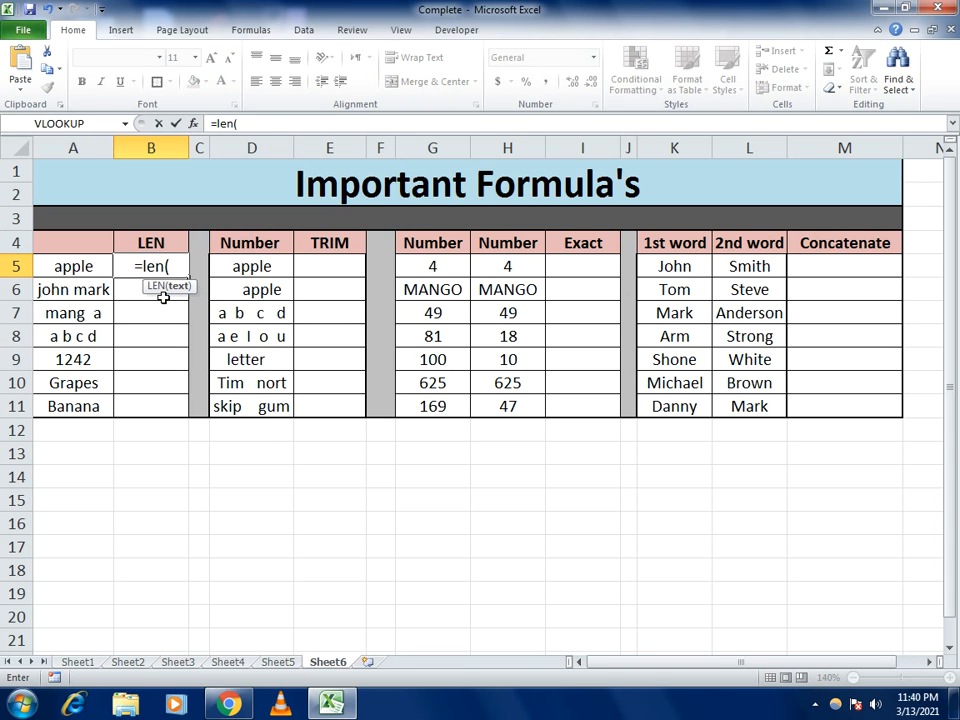
left_click(95, 267)
type(")")
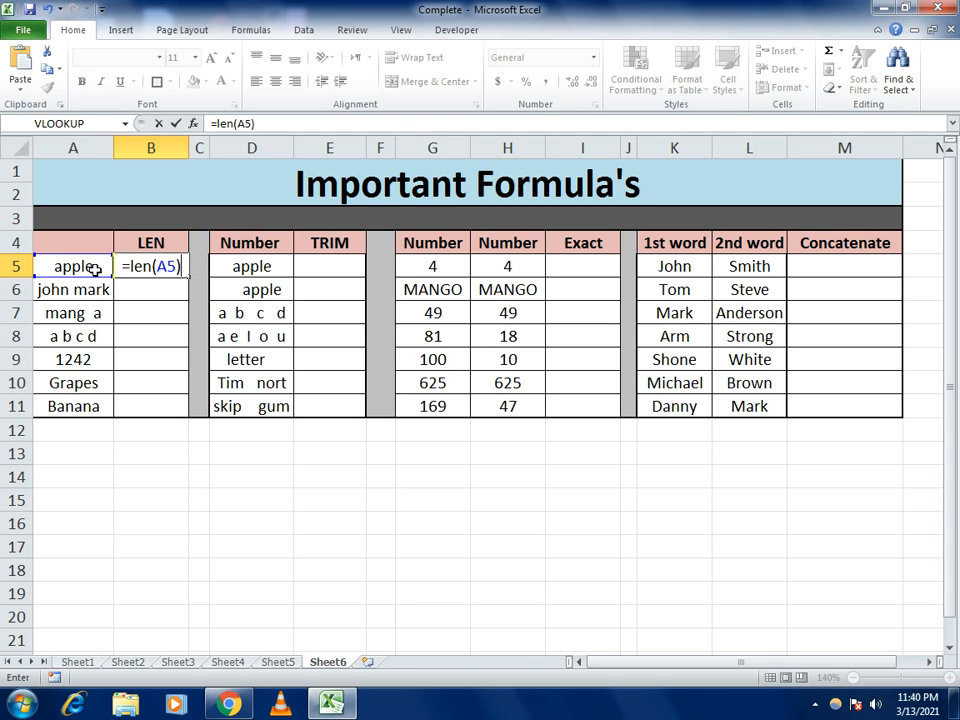
key("Return")
- Fill the LEN formula from B5 down to B11 and check the results against the text in column A
left_click(70, 266)
left_click(140, 266)
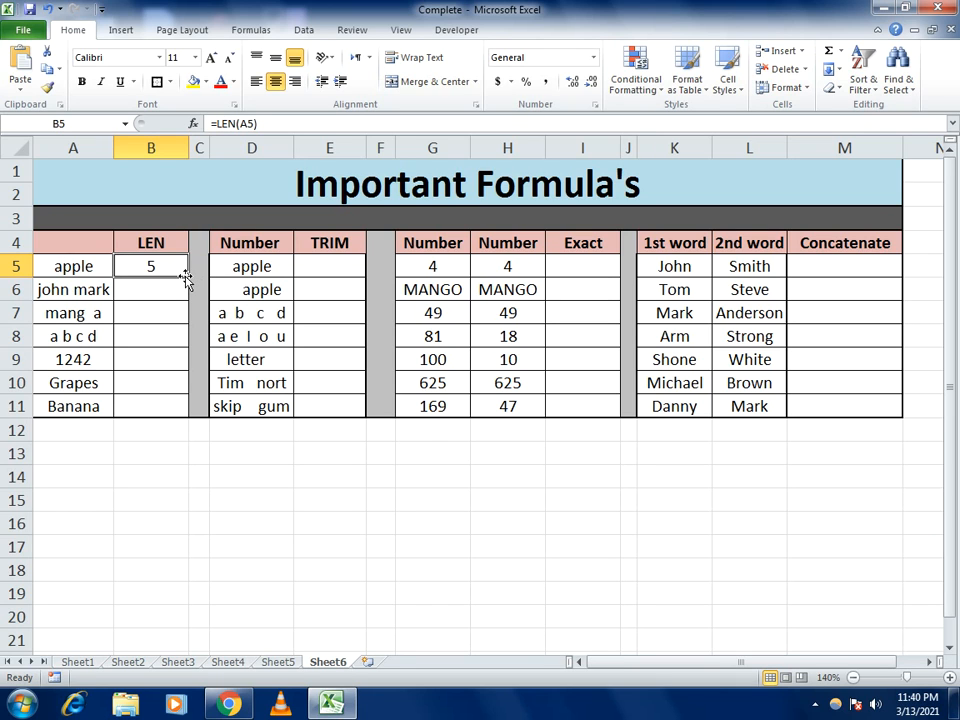
left_click_drag(188, 279, 176, 412)
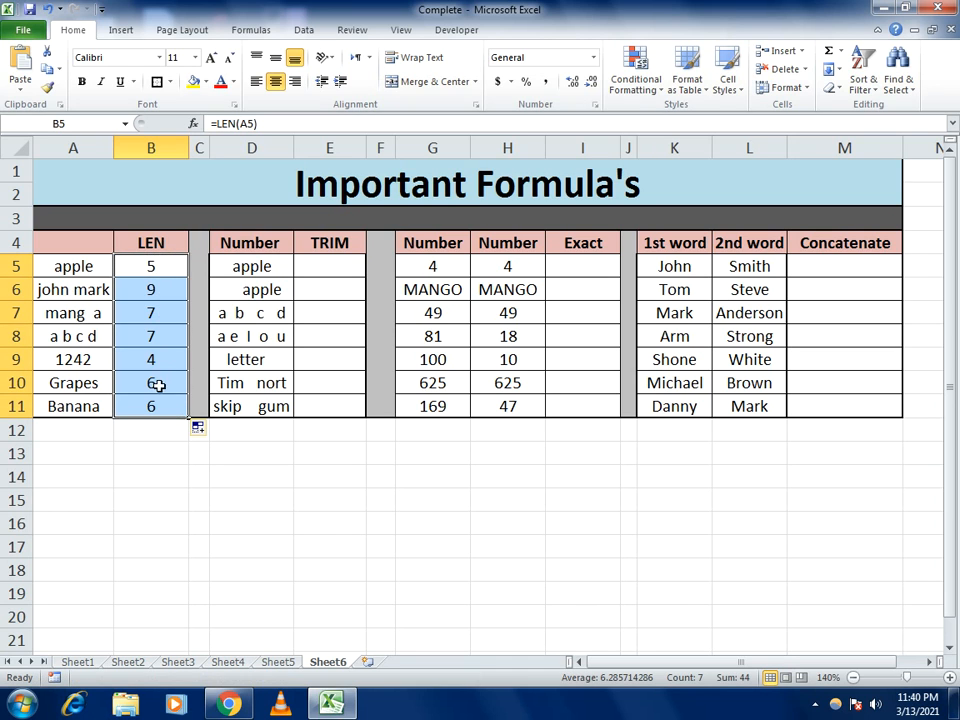
left_click(139, 289)
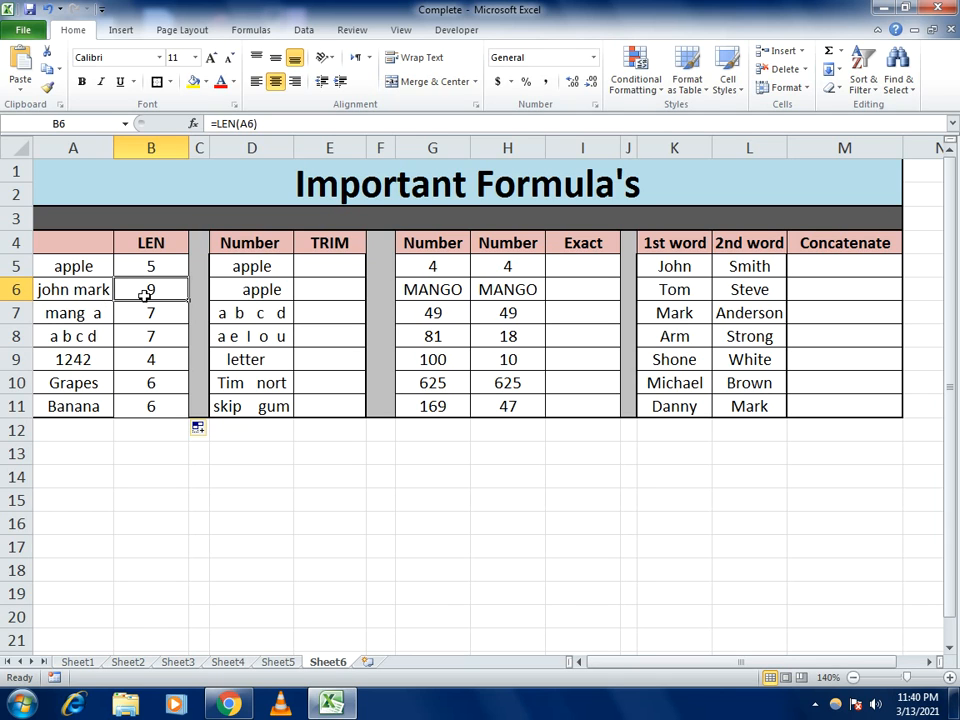
left_click(64, 289)
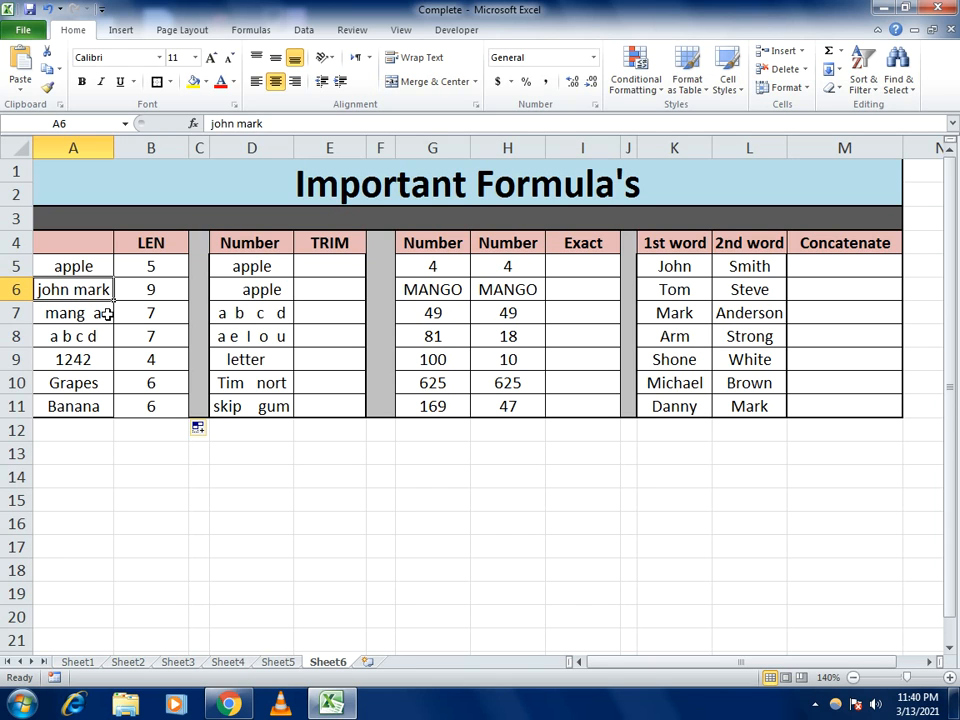
left_click(141, 291)
left_click(77, 315)
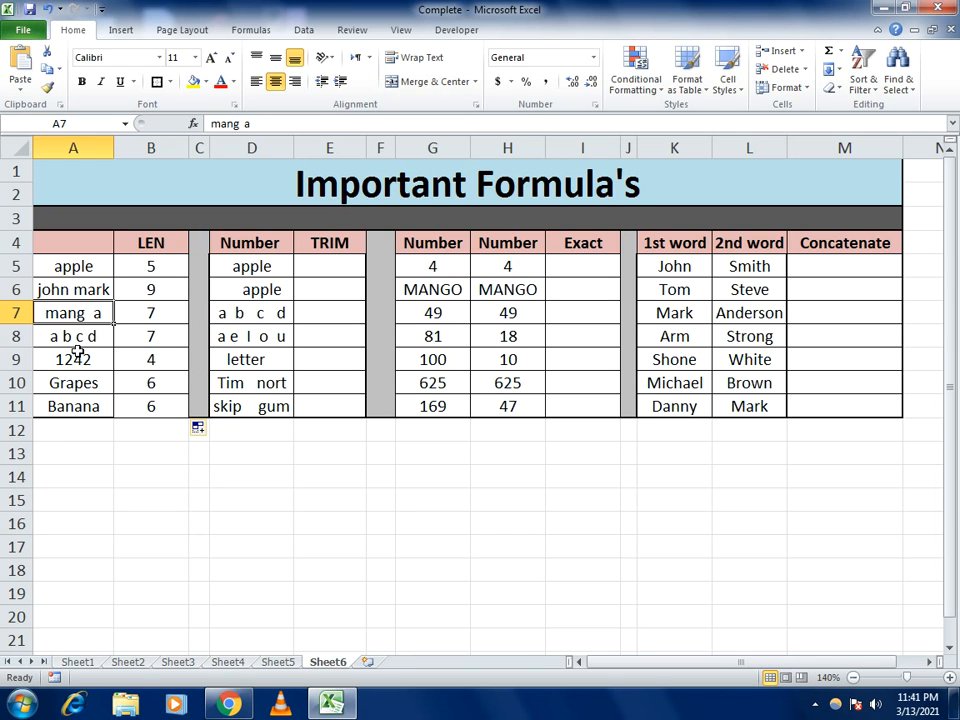
left_click(159, 338)
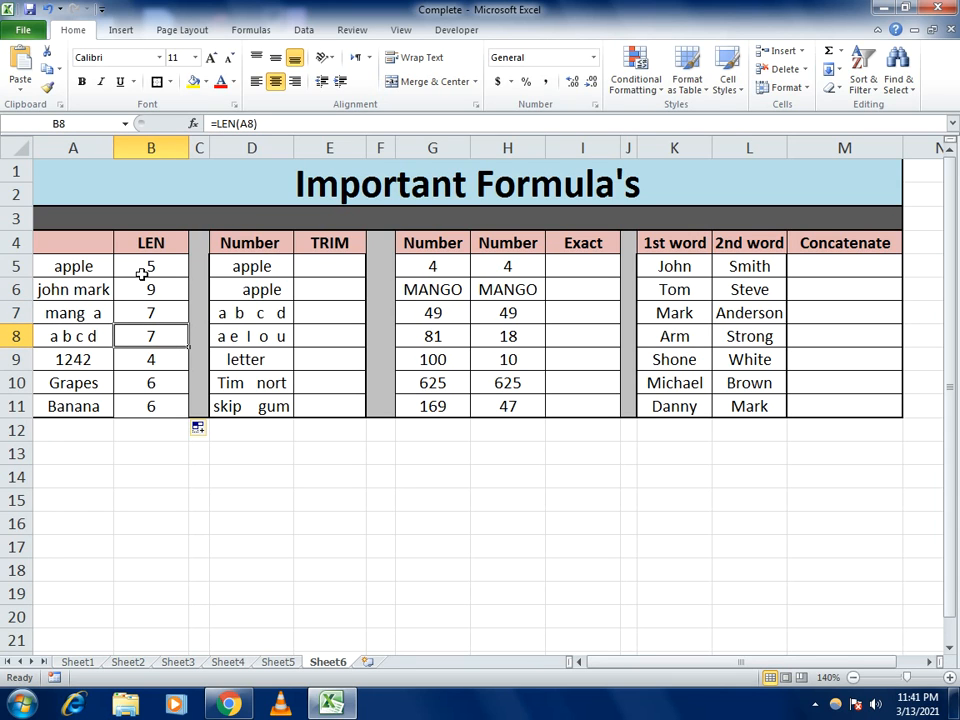
- Enter =TRIM(D5) in E5 and fill it down to E11 to complete the TRIM column
left_click(339, 261)
type("=")
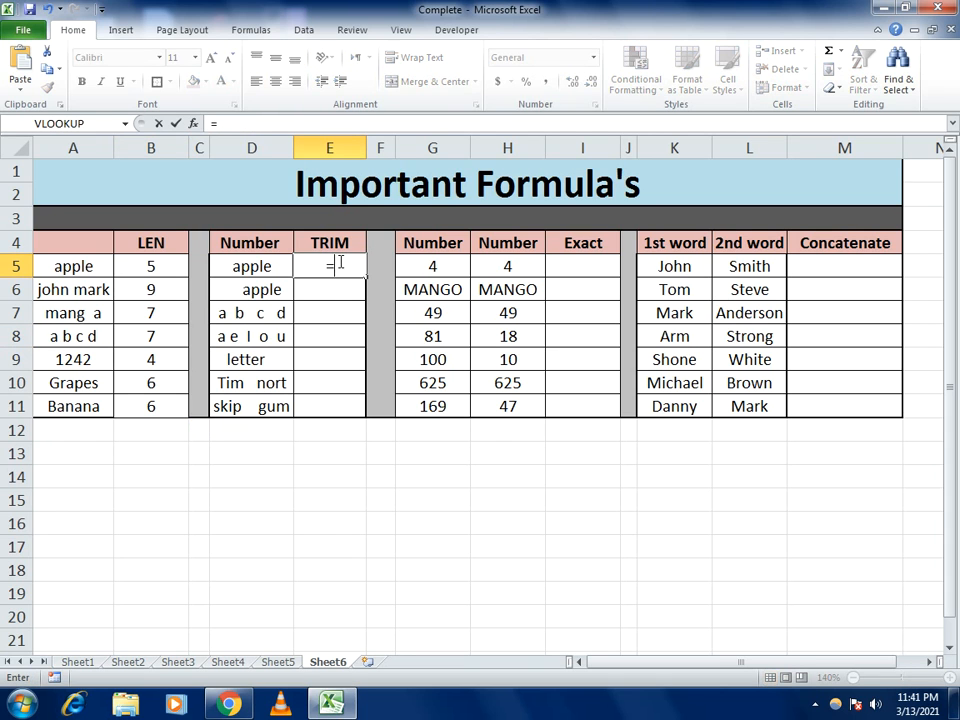
type("trim(")
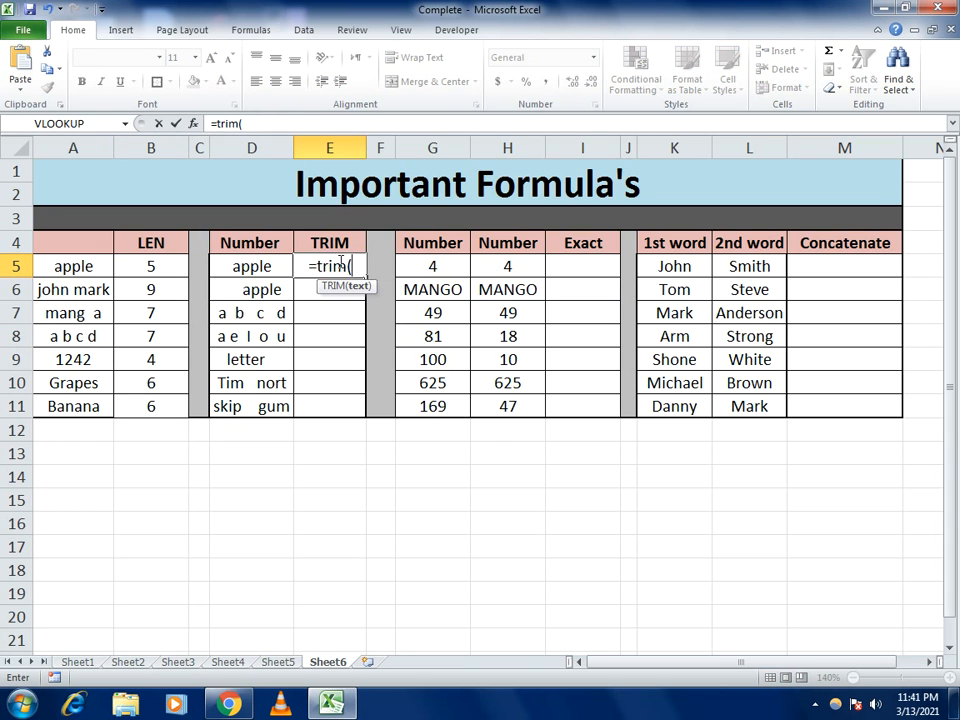
left_click(270, 263)
type(")")
key("Return")
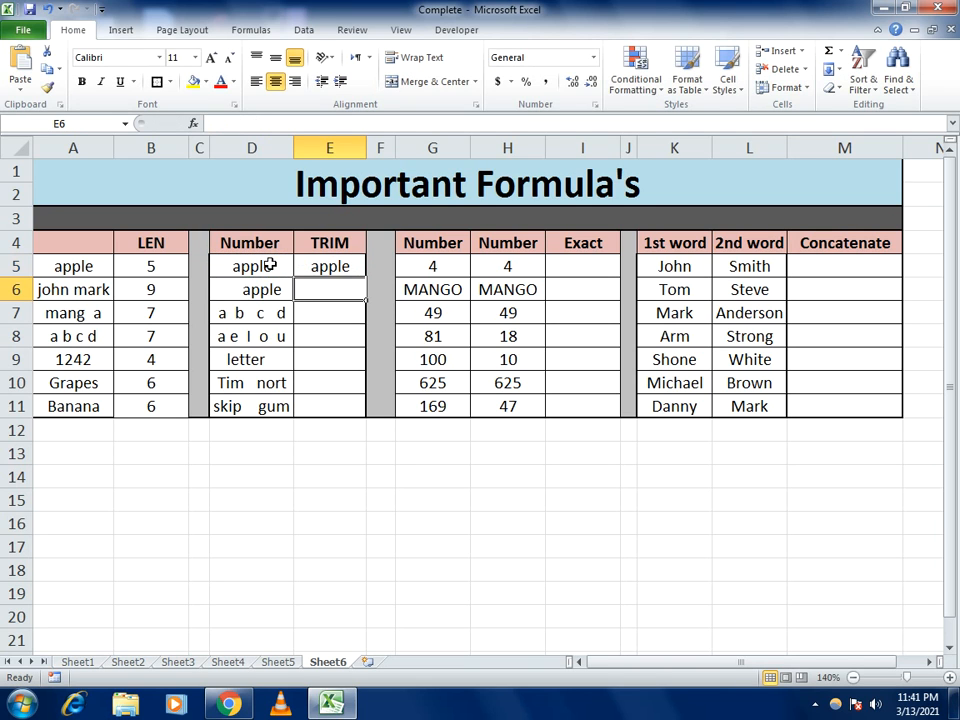
left_click(266, 267)
left_click(325, 268)
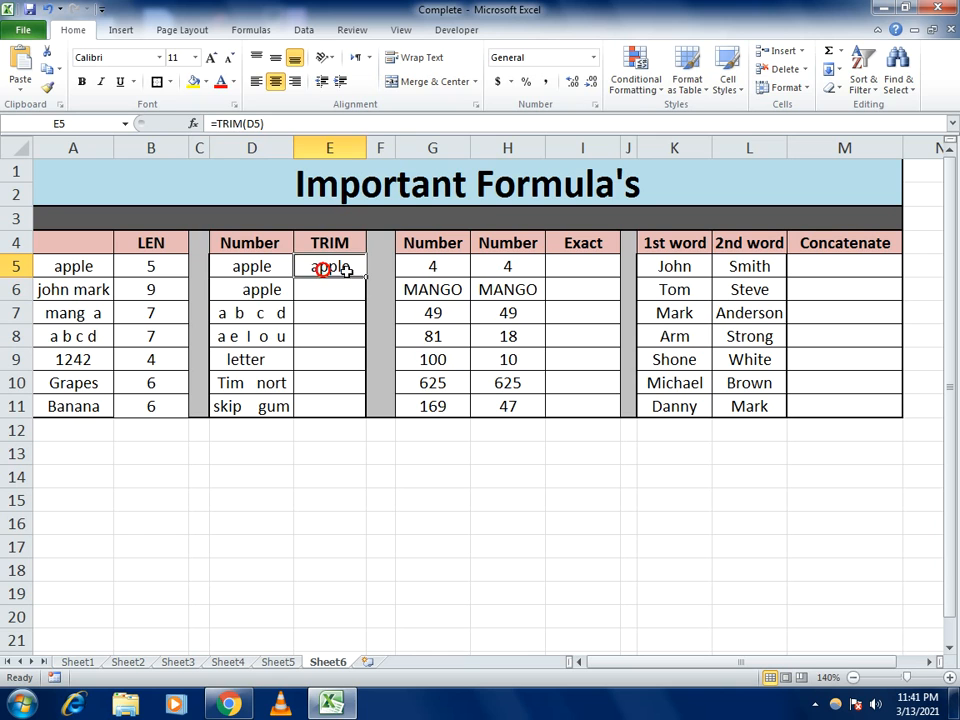
left_click_drag(366, 277, 366, 416)
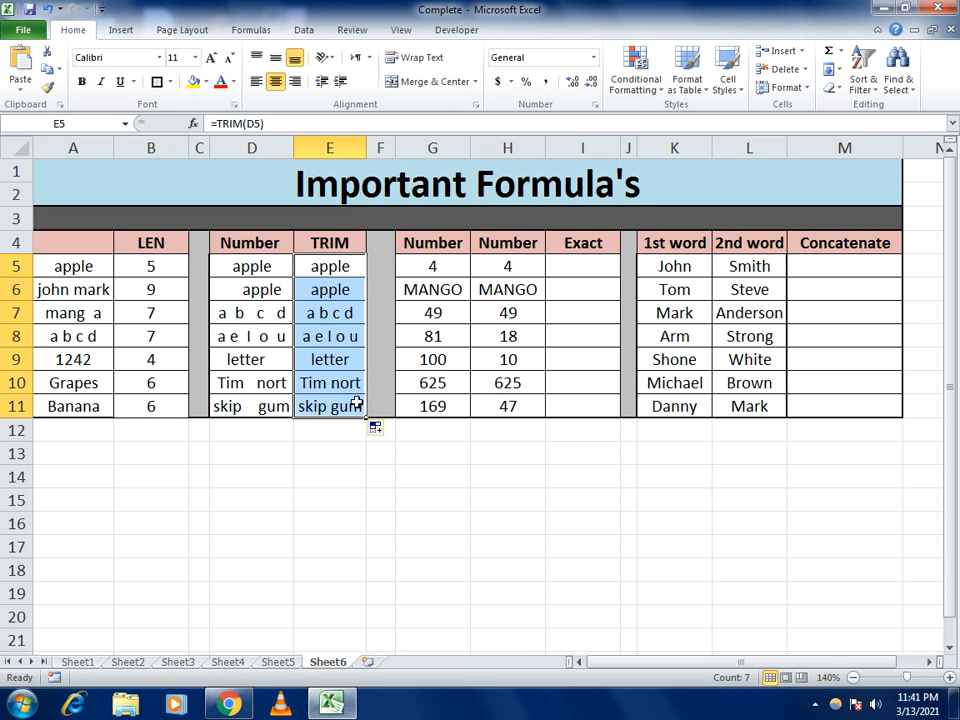
left_click(340, 470)
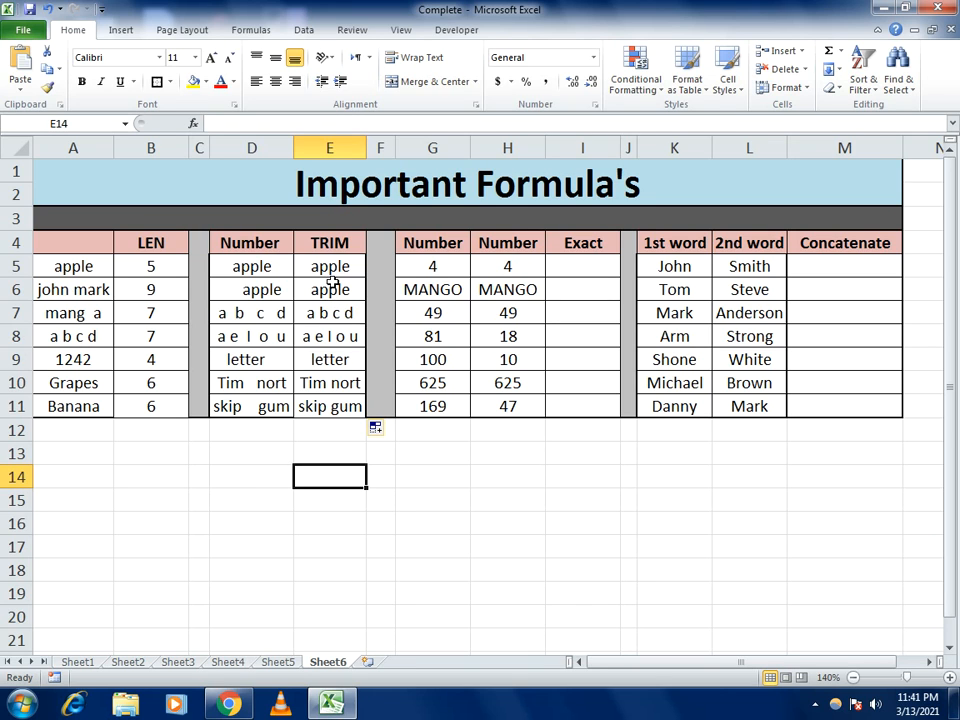
- Enter =EXACT(G5,H5) in I5 and fill it down to I11 to complete the Exact column
left_click(582, 271)
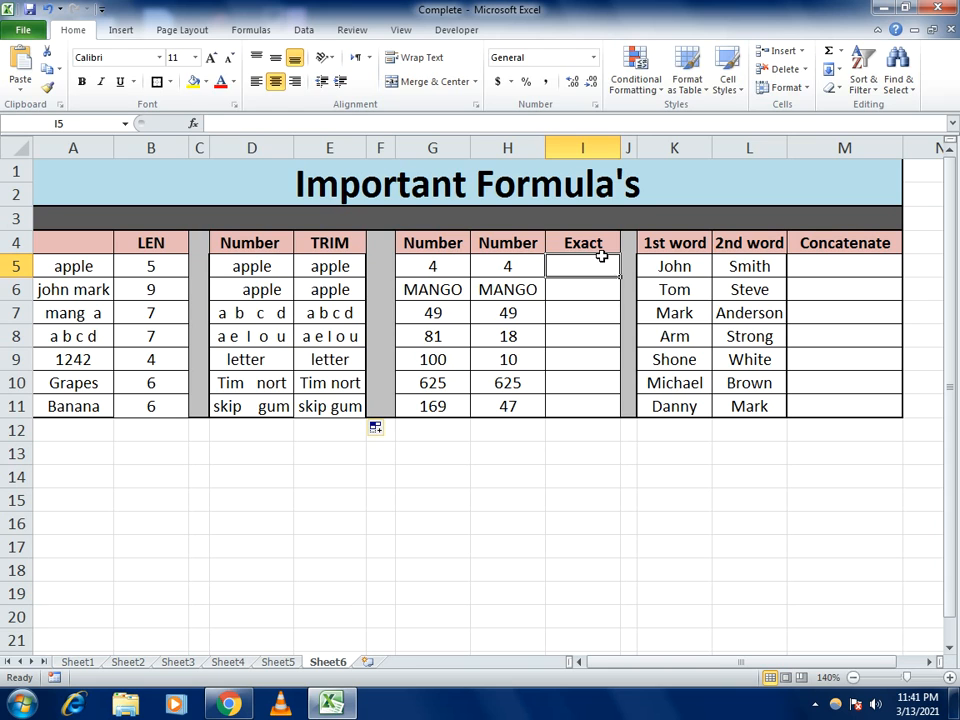
type("=exact")
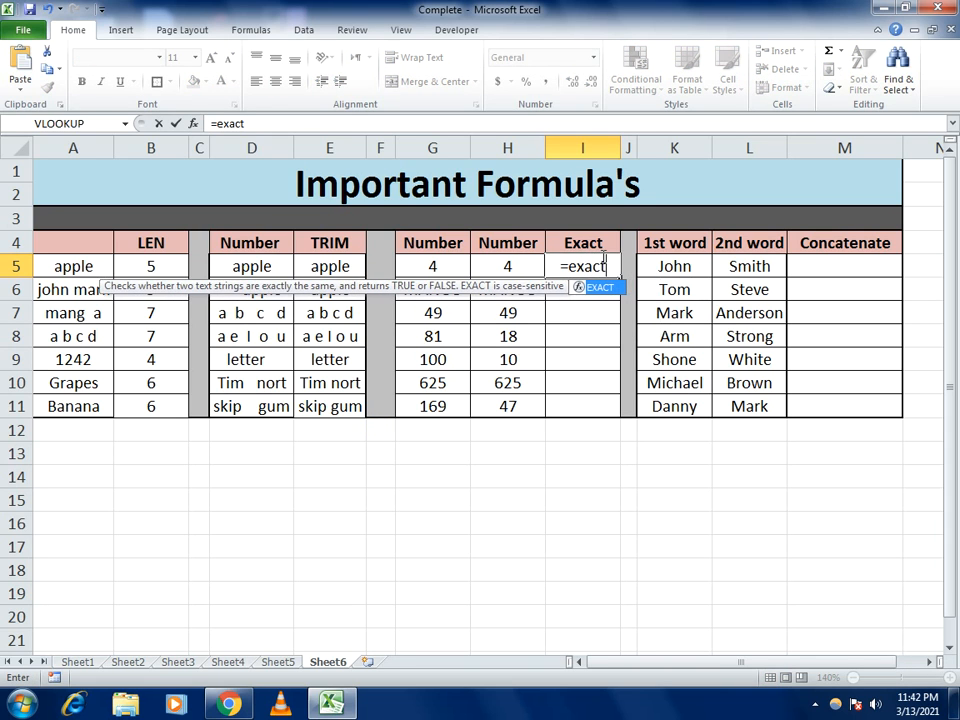
type("(")
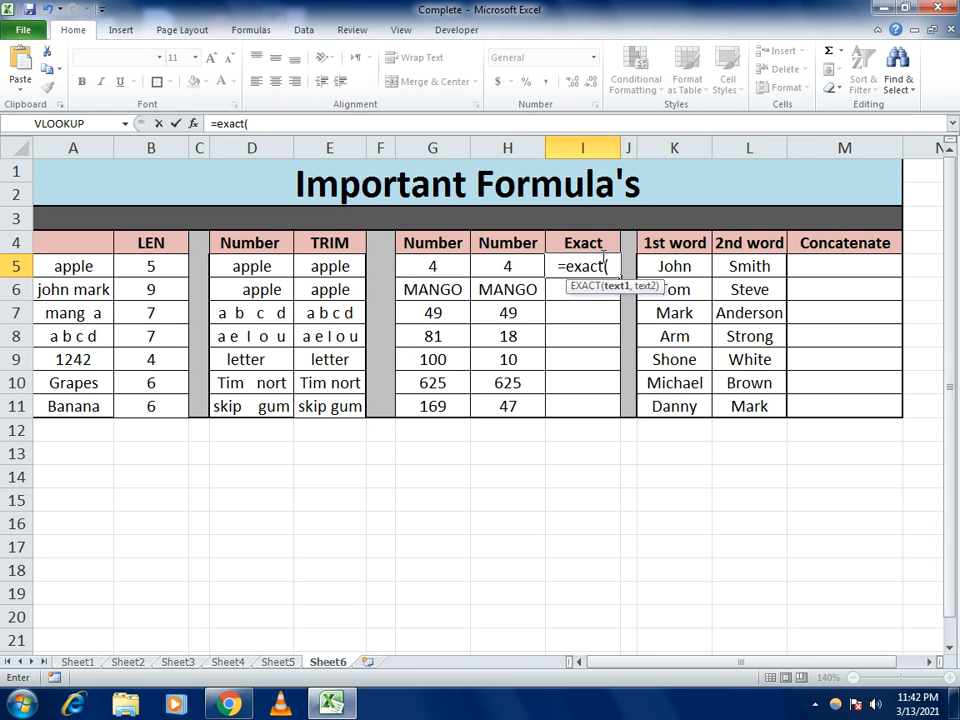
left_click(455, 266)
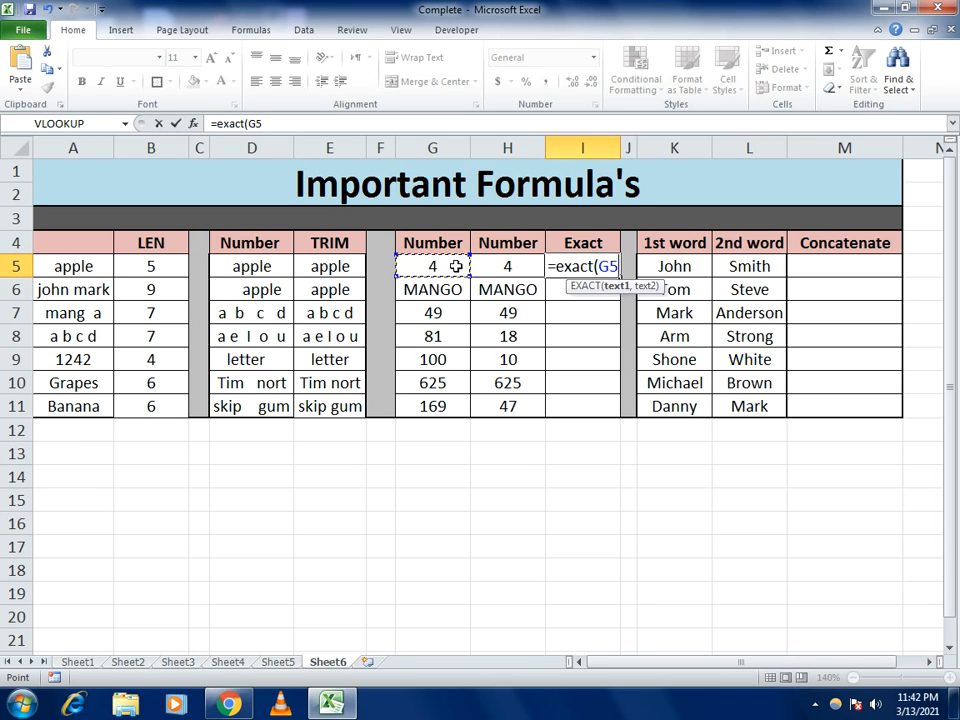
type(",")
left_click(481, 266)
type(")")
key("Return")
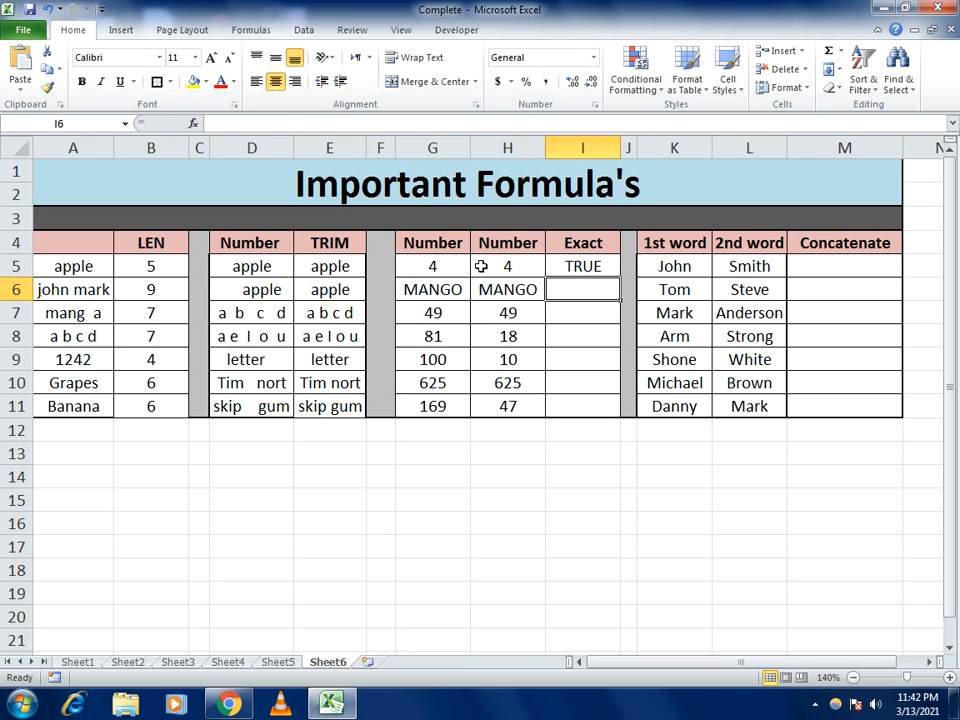
left_click(560, 267)
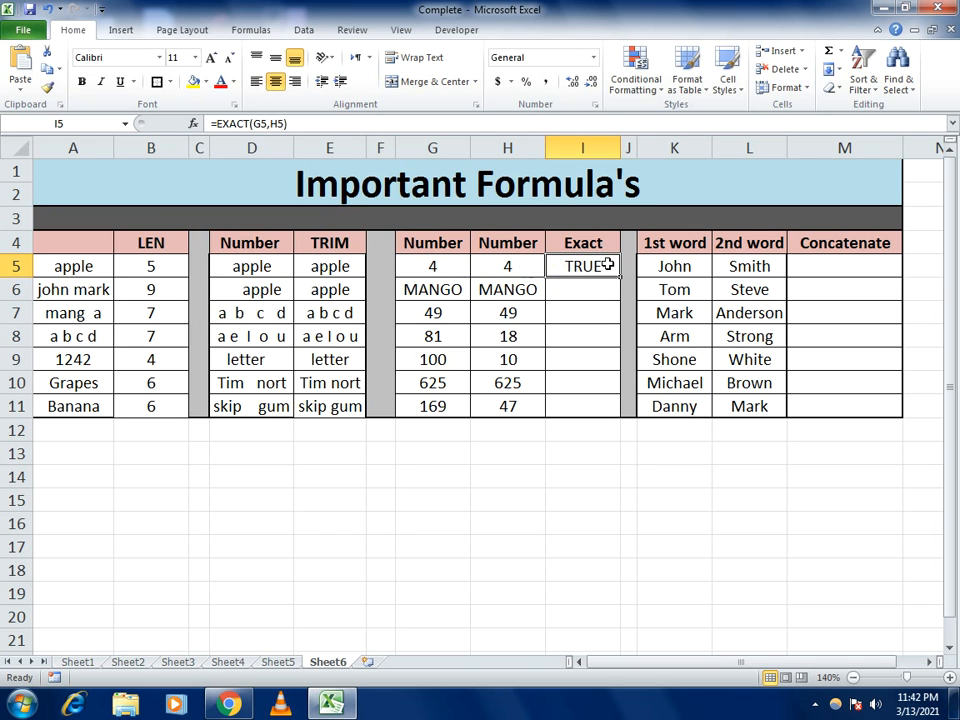
left_click_drag(620, 279, 617, 404)
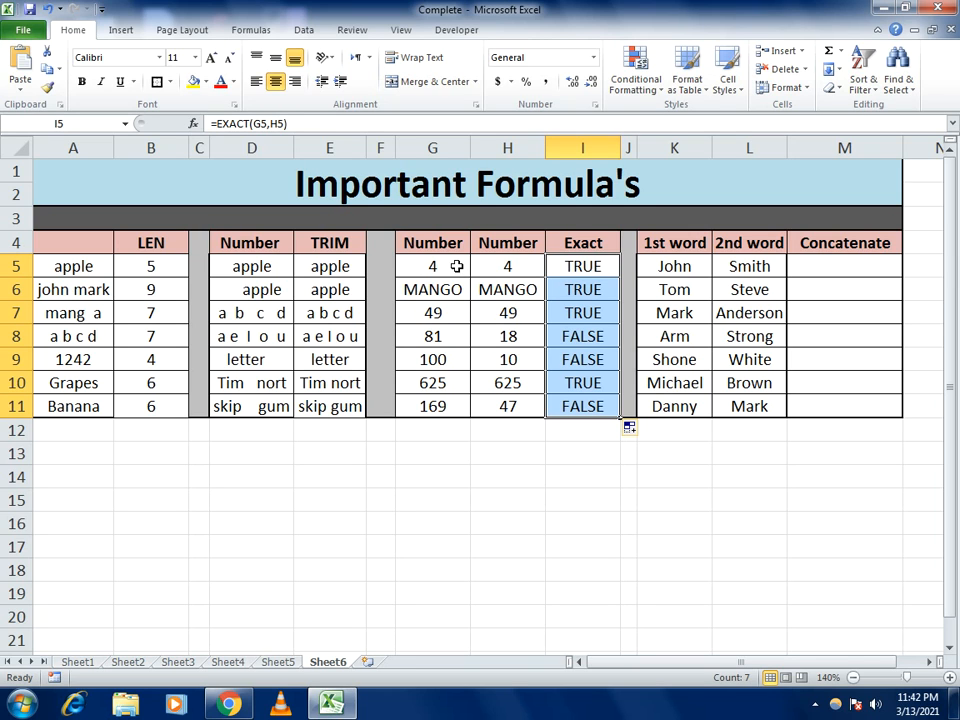
- Enter =CONCATENATE(K5,L5) in M5 and fill it down to M11 to join the first and second words
left_click(867, 270)
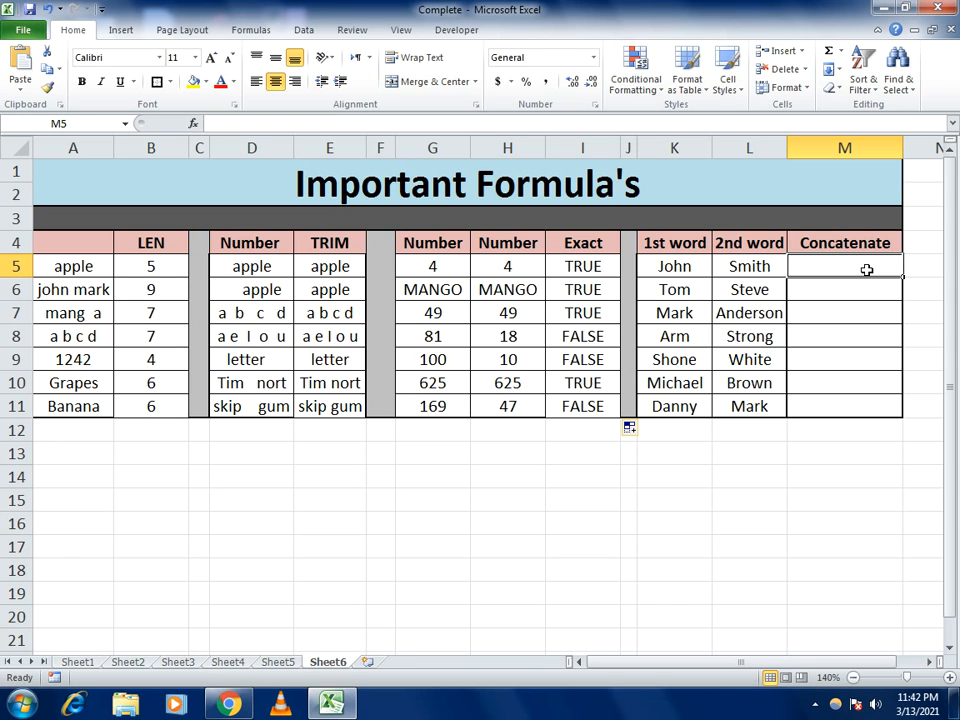
type("=")
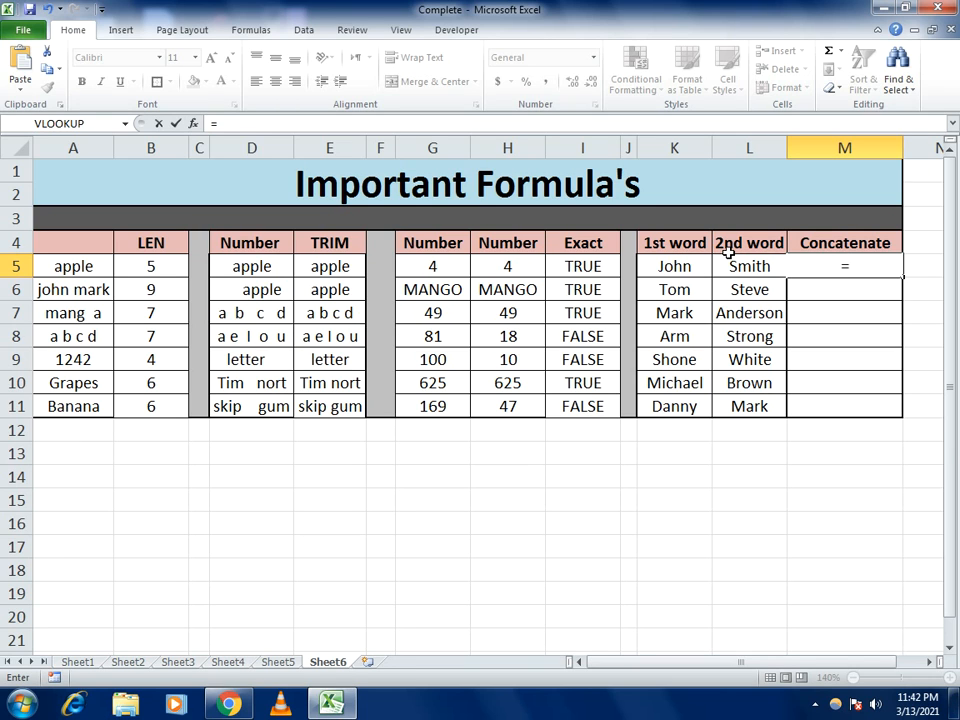
type("conca")
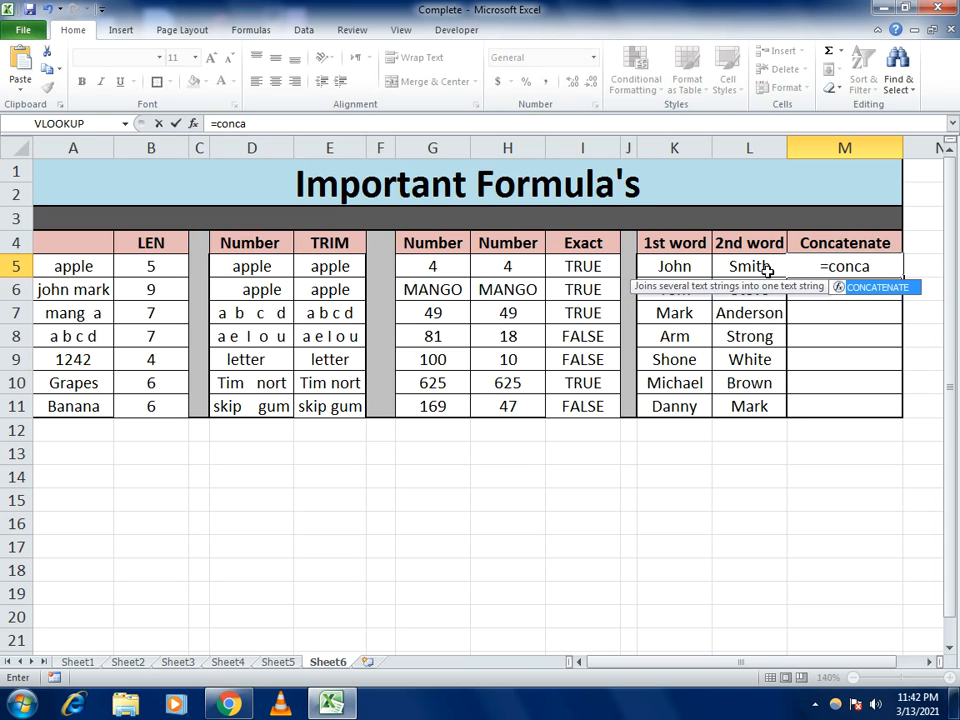
double_click(878, 288)
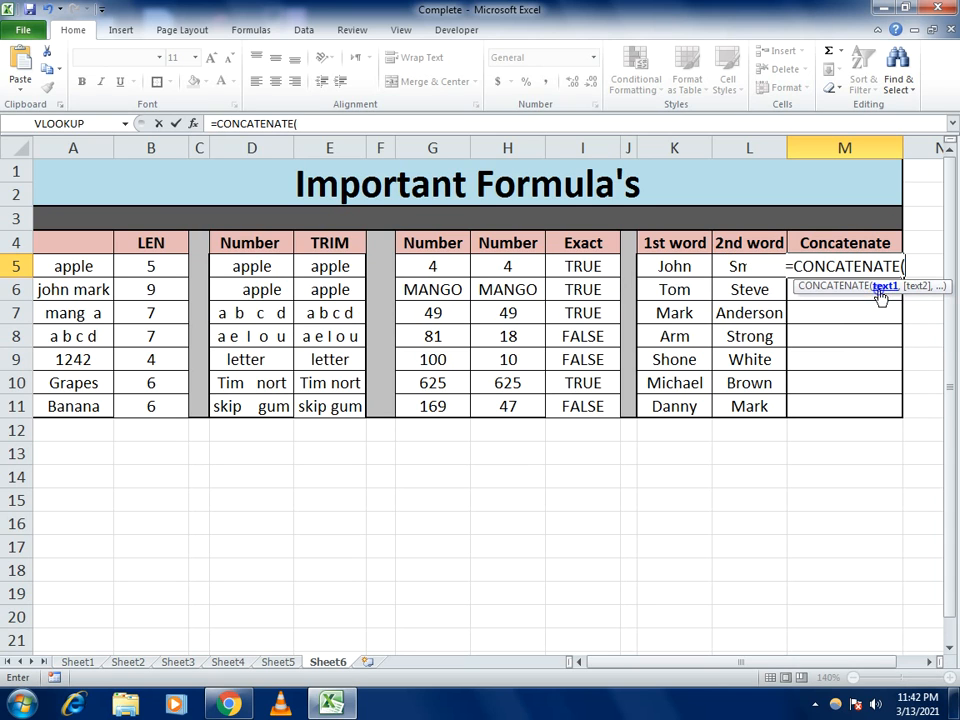
left_click(679, 267)
type(",")
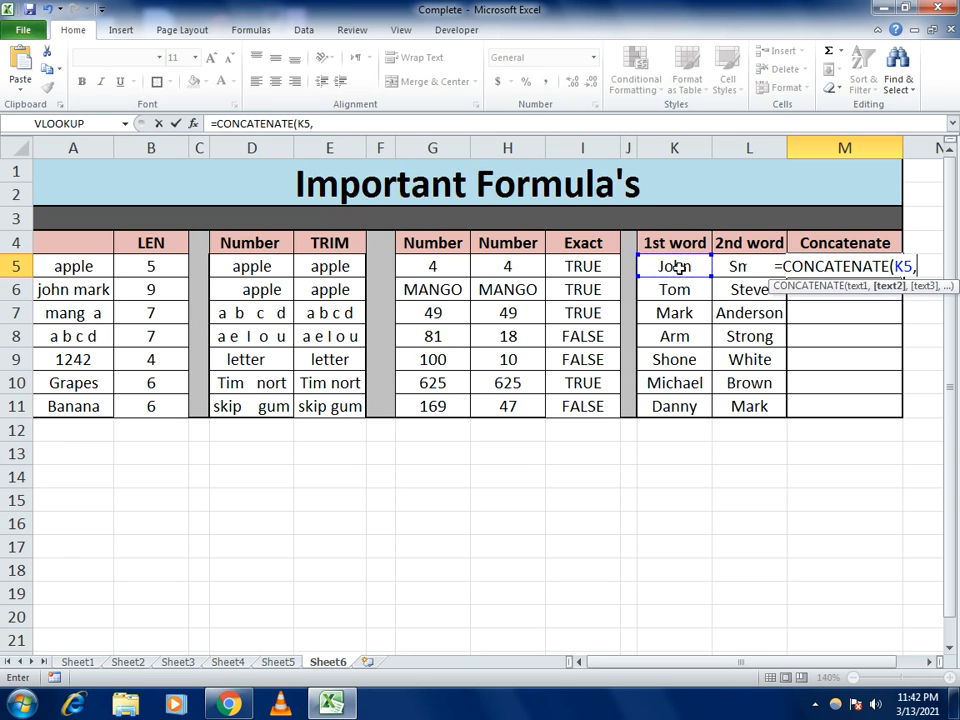
left_click(719, 267)
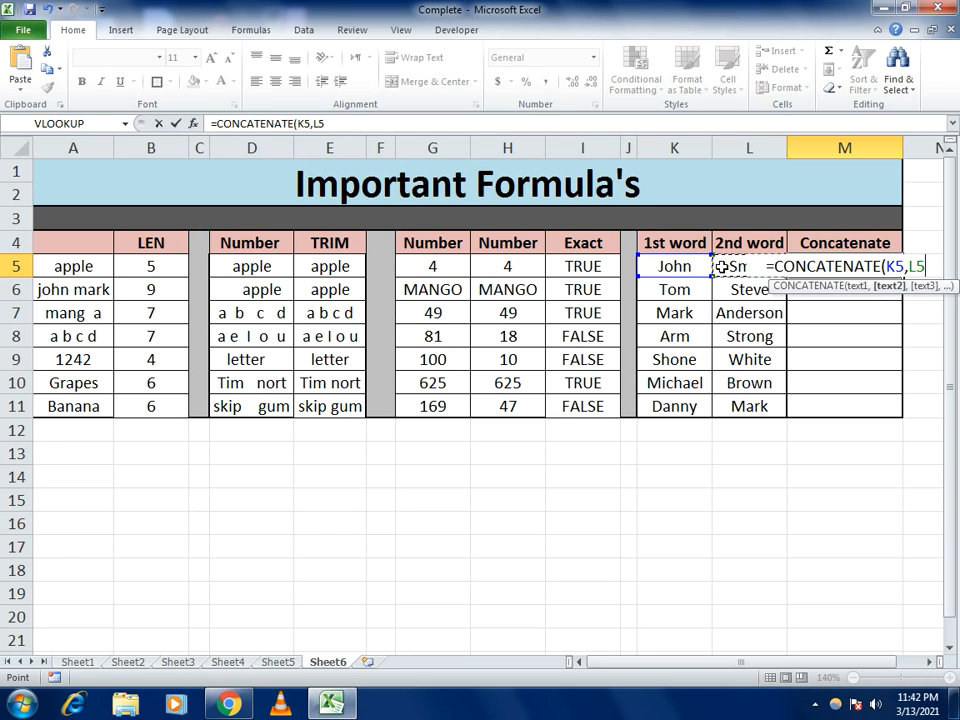
type(")")
key("Return")
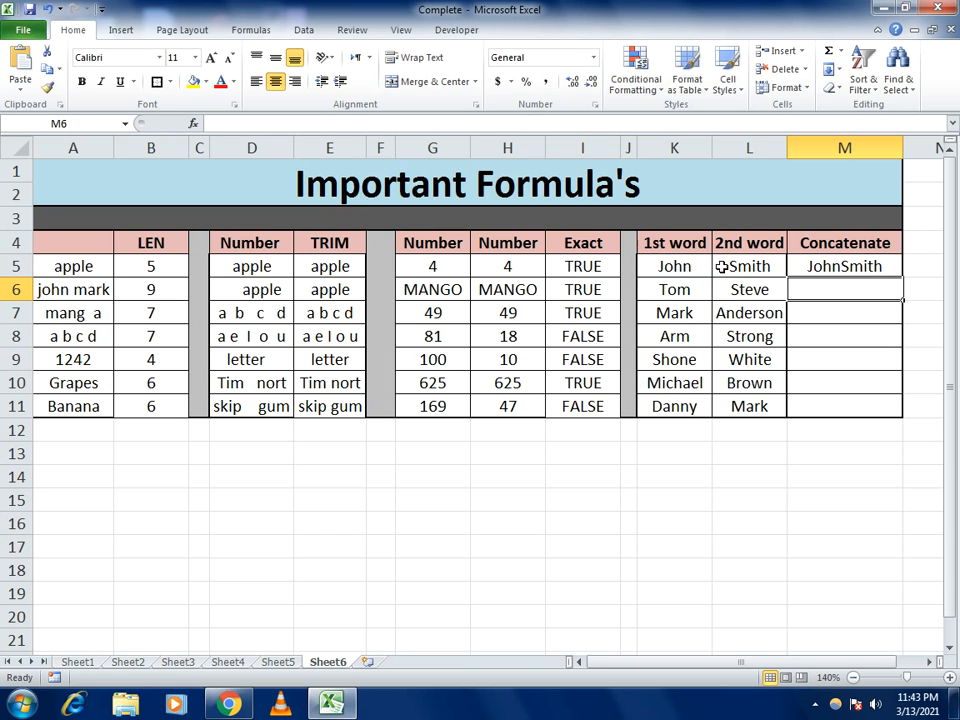
left_click(825, 266)
left_click_drag(903, 277, 903, 418)
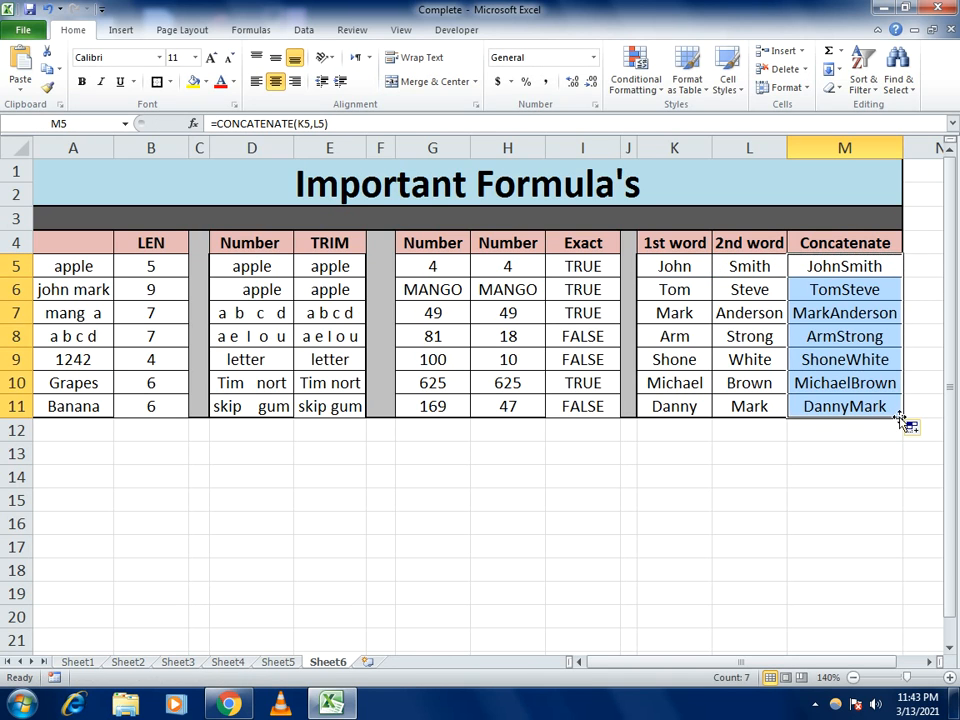
left_click(898, 443)
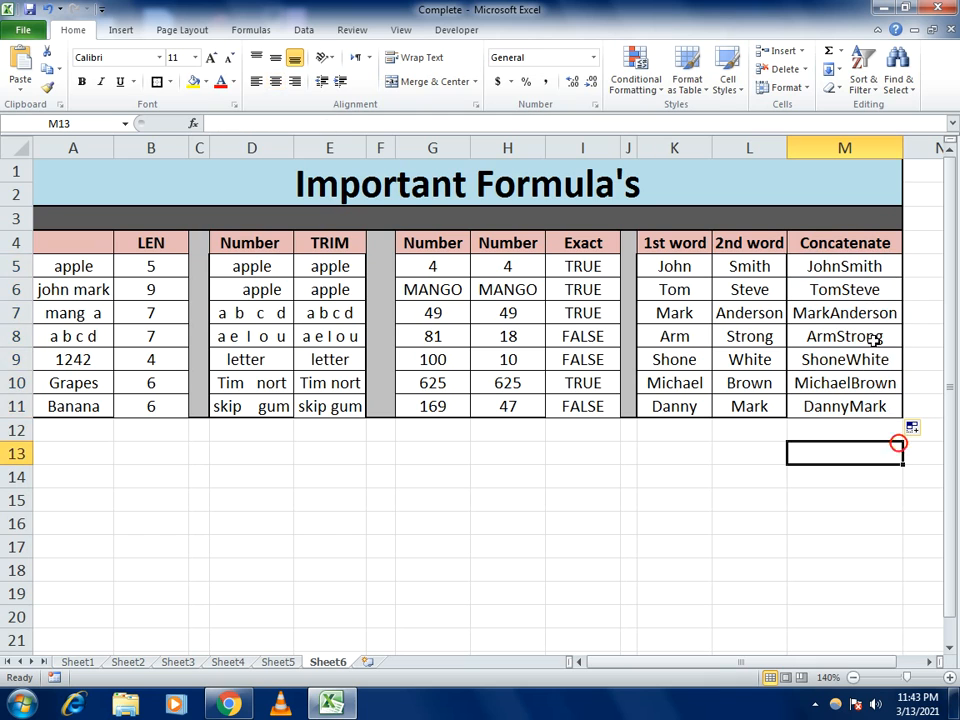
left_click(848, 264)
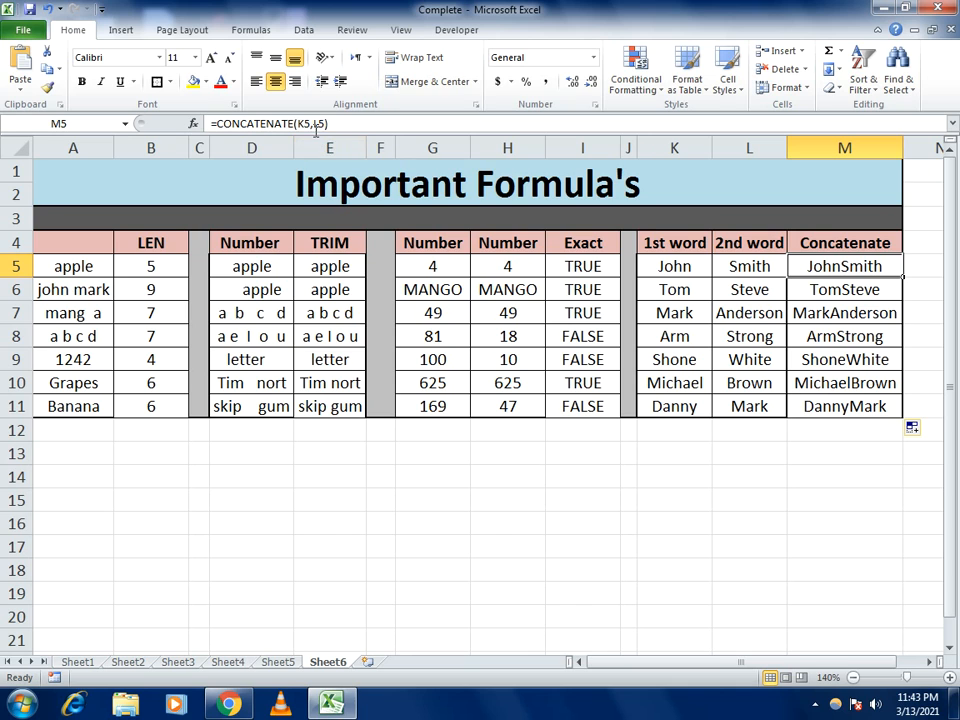
- Review the completed formula tables on Sheet1 through Sheet6, ending back on Sheet1
left_click(801, 505)
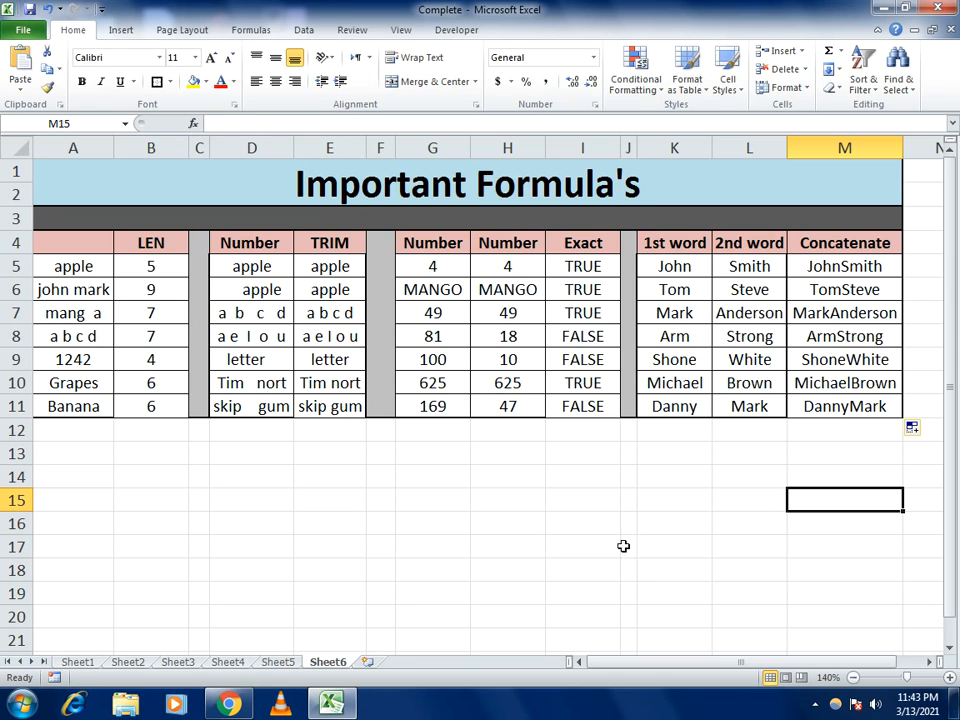
left_click(85, 664)
left_click(127, 664)
left_click(178, 664)
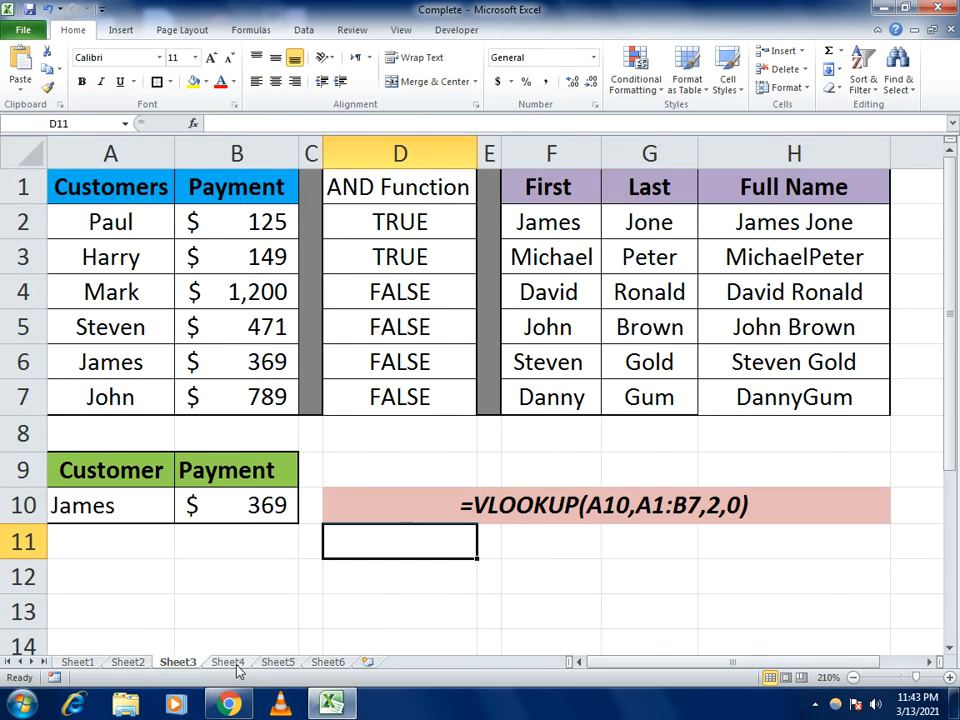
left_click(229, 663)
left_click(278, 663)
left_click(327, 663)
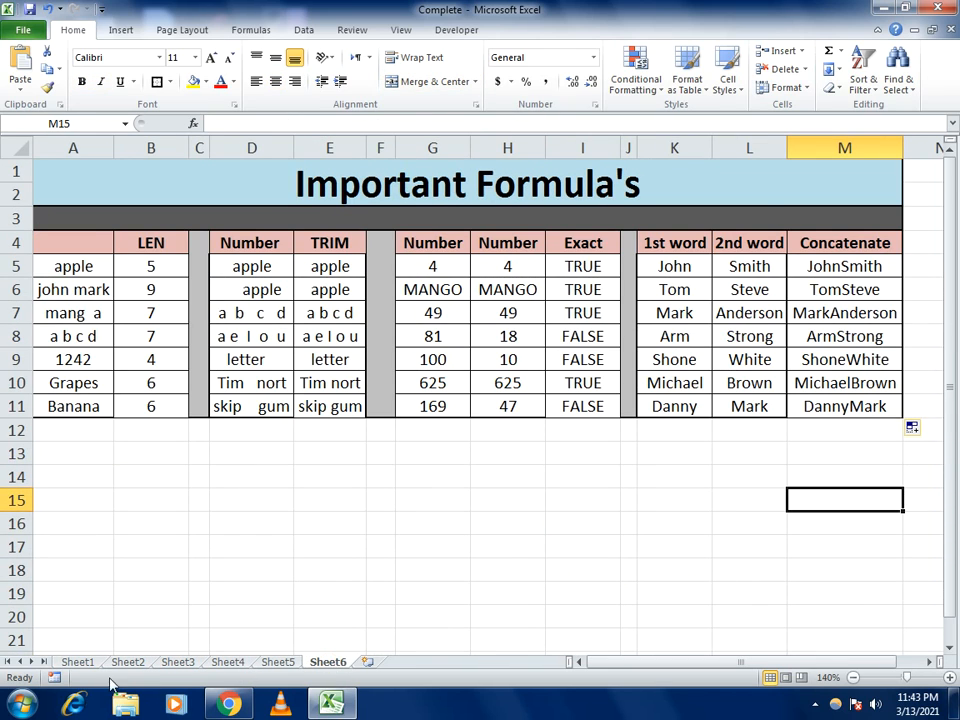
left_click(80, 663)
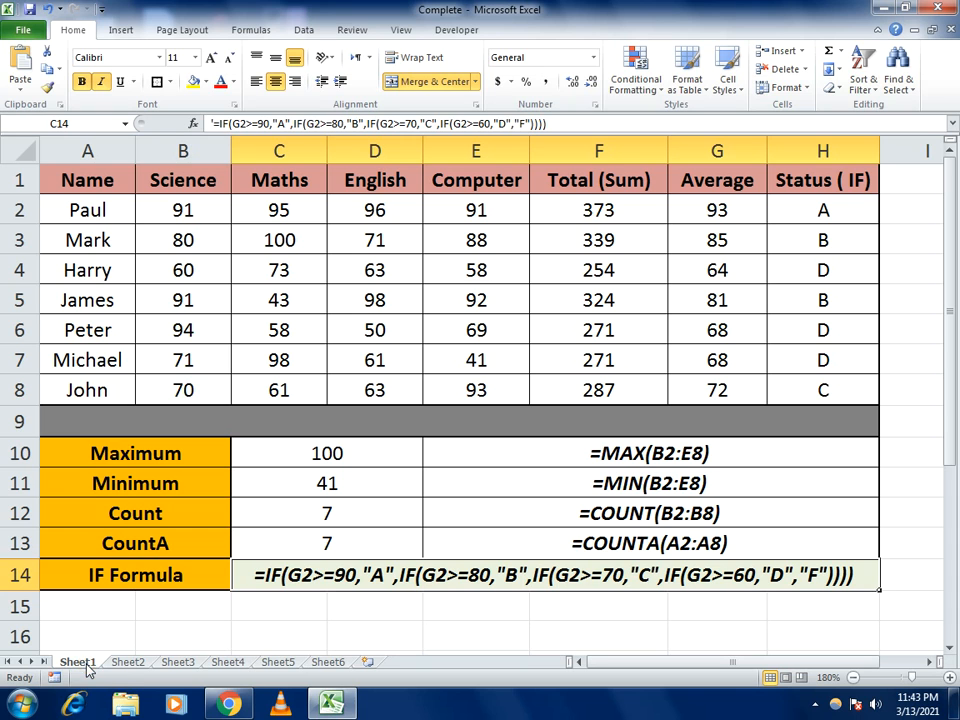
left_click(124, 663)
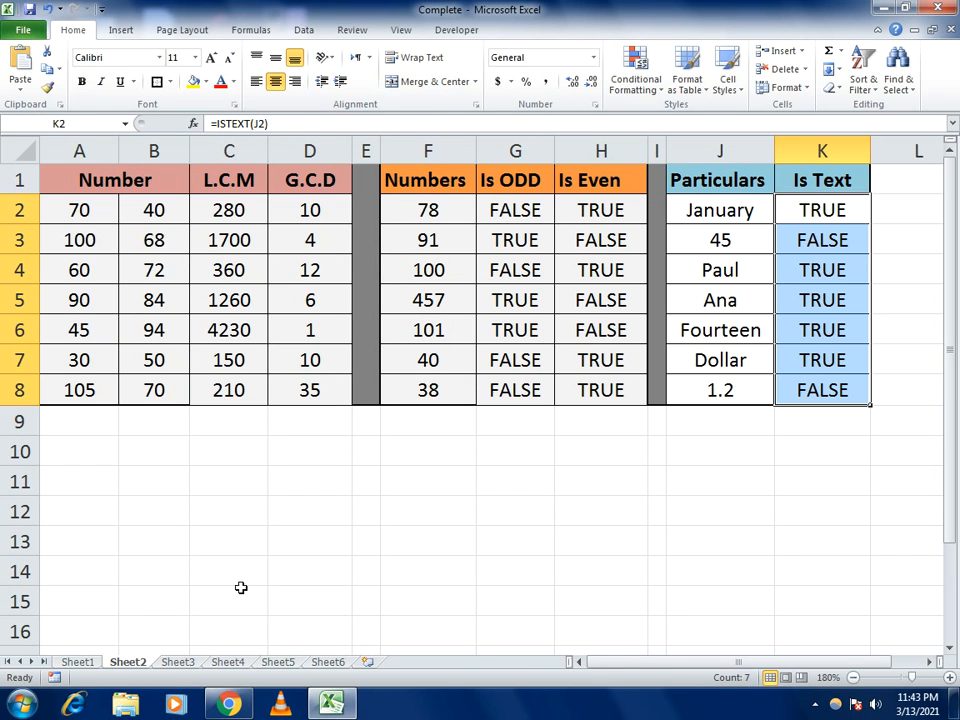
left_click(178, 662)
left_click(78, 662)
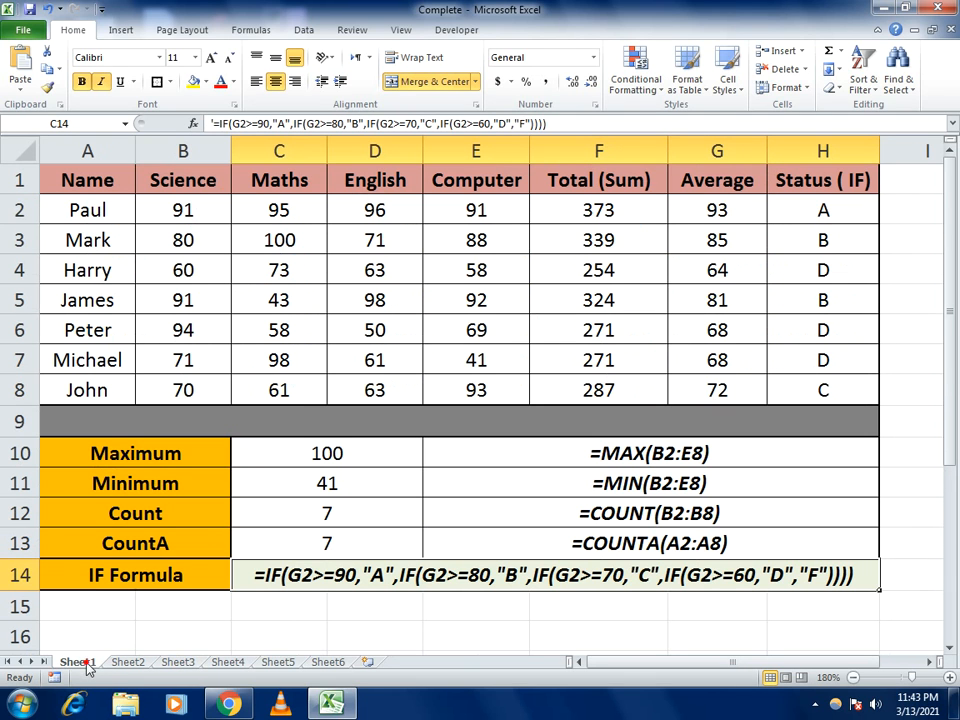